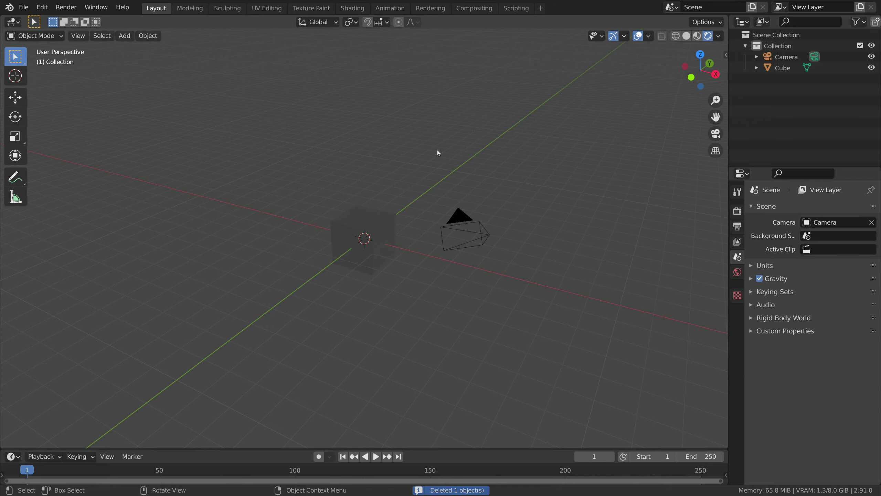
# Delete the camera from the scene
pyautogui.click(472, 231)
pyautogui.press('Delete')
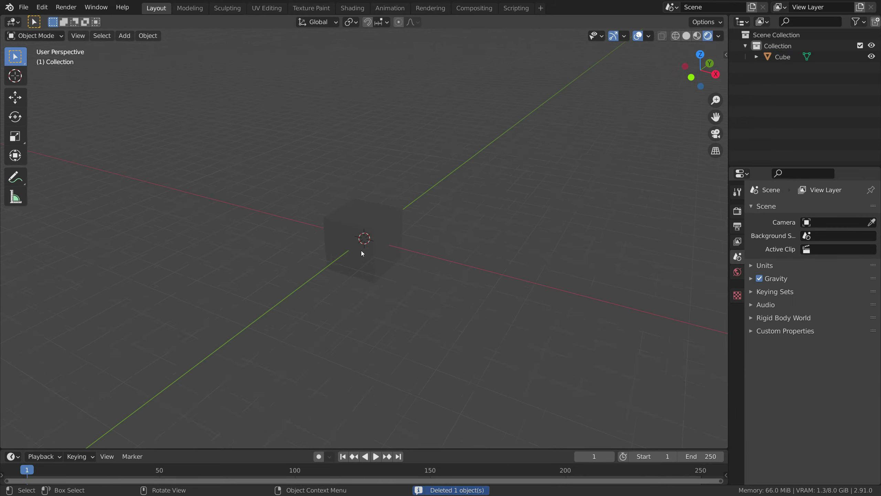
# Move the cube up about 1.03 m in the front view so it sits on the ground grid
pyautogui.moveTo(362, 250); pyautogui.dragTo(387, 229, button='middle')
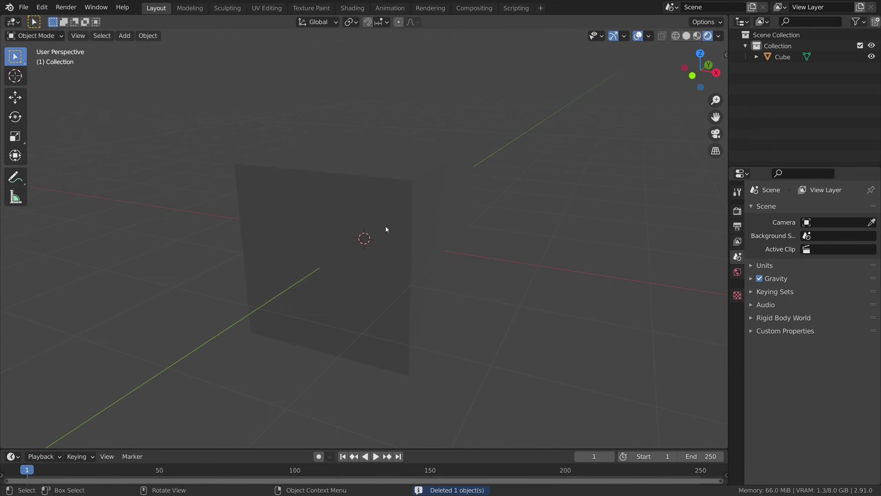
pyautogui.click(694, 75)
pyautogui.click(387, 226)
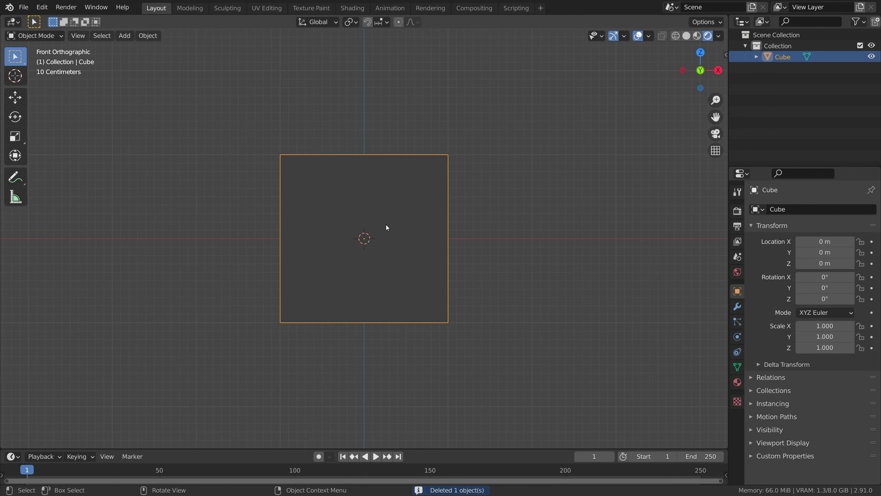
pyautogui.press('g')
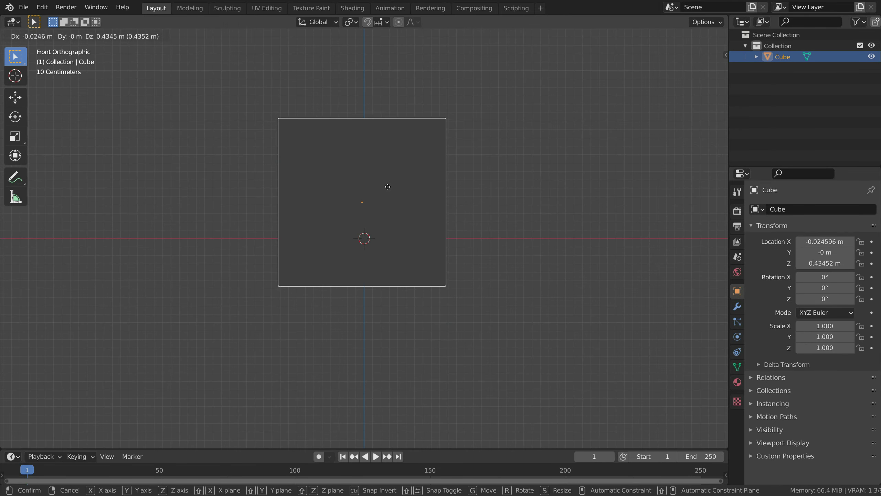
pyautogui.click(391, 140)
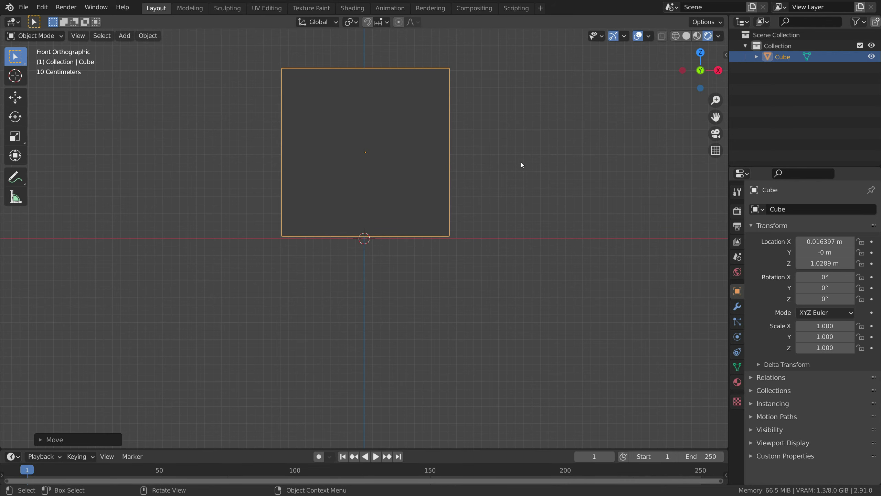
# Add a point light to the scene
pyautogui.moveTo(521, 162); pyautogui.dragTo(488, 210, button='middle')
pyautogui.moveTo(516, 165); pyautogui.dragTo(515, 160, button='middle')
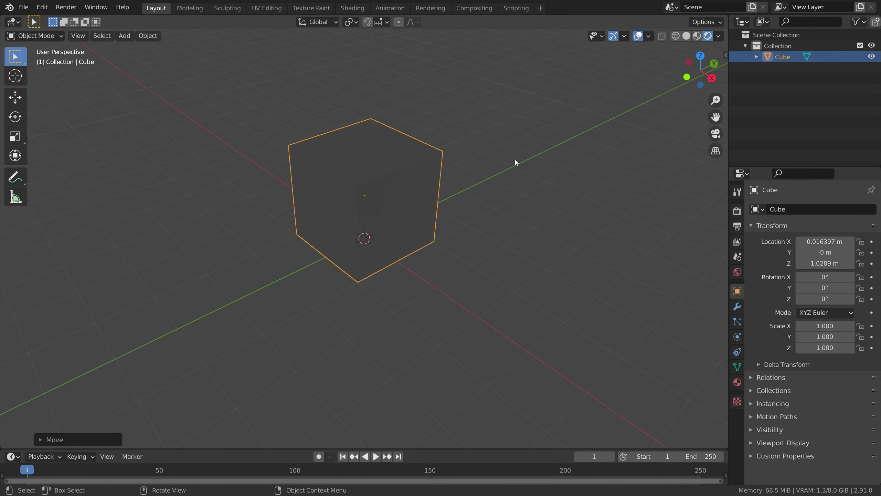
pyautogui.hotkey('shift', 'a')
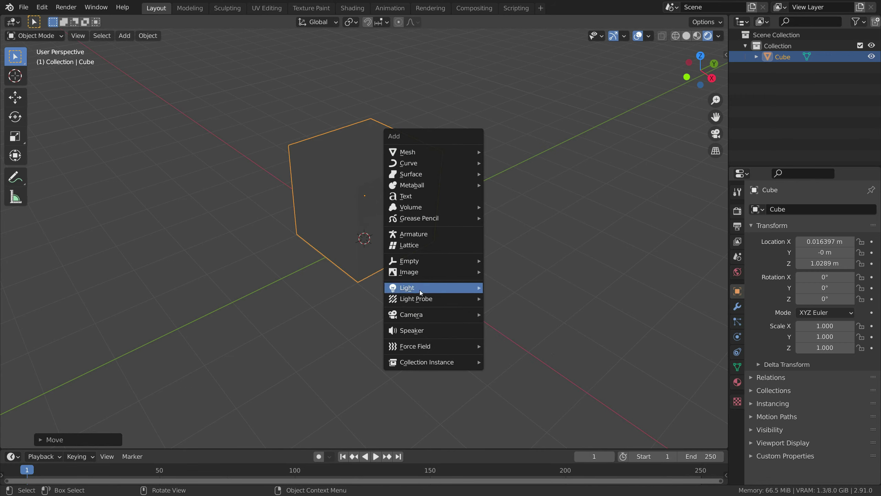
pyautogui.moveTo(419, 288)
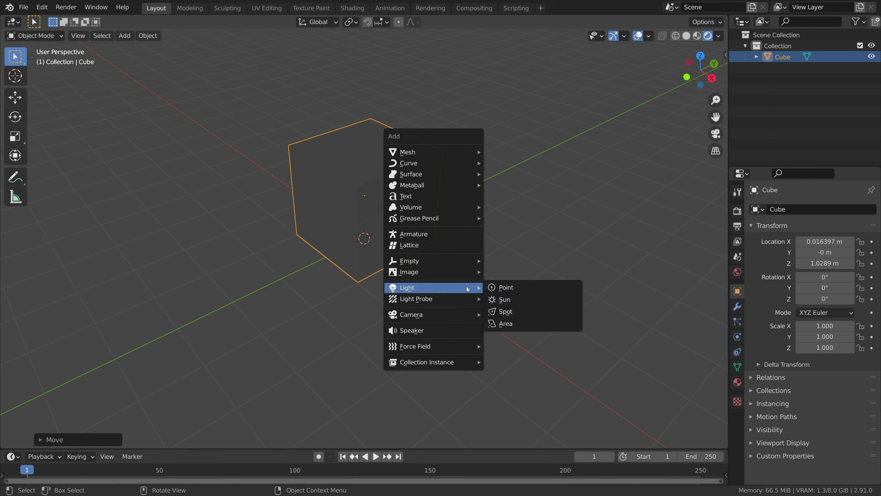
pyautogui.click(499, 288)
# Move the point light above the cube's corner, to about X 1.37 m, Y 1.22 m, Z 3.63 m, using the front and right views
pyautogui.moveTo(486, 224); pyautogui.dragTo(372, 212, button='middle')
pyautogui.scroll(-3, 372, 211)
pyautogui.scroll(5, 372, 212)
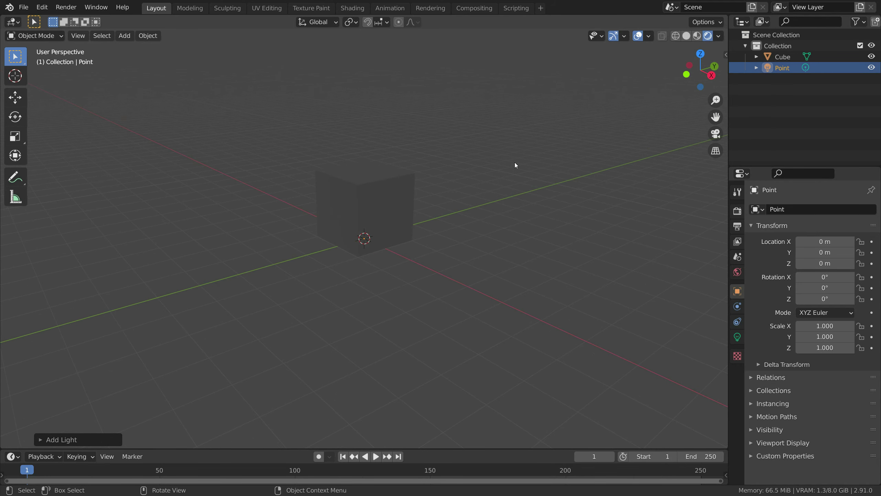
pyautogui.click(685, 77)
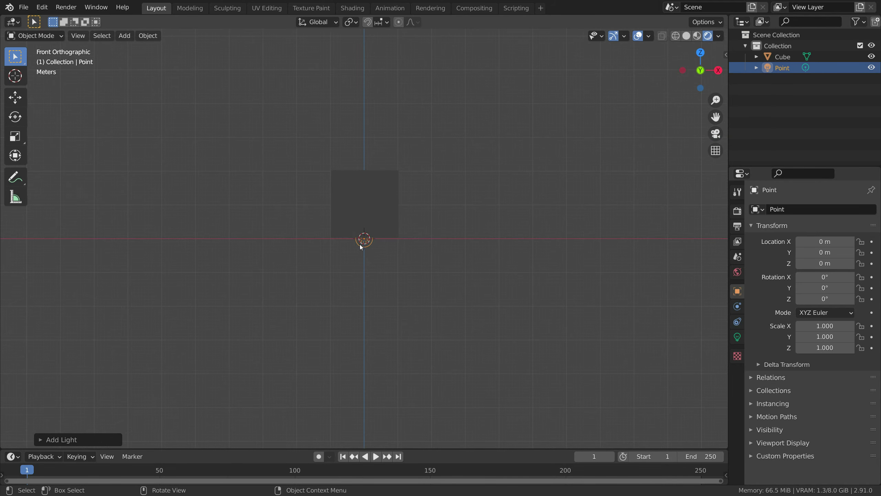
pyautogui.press('g')
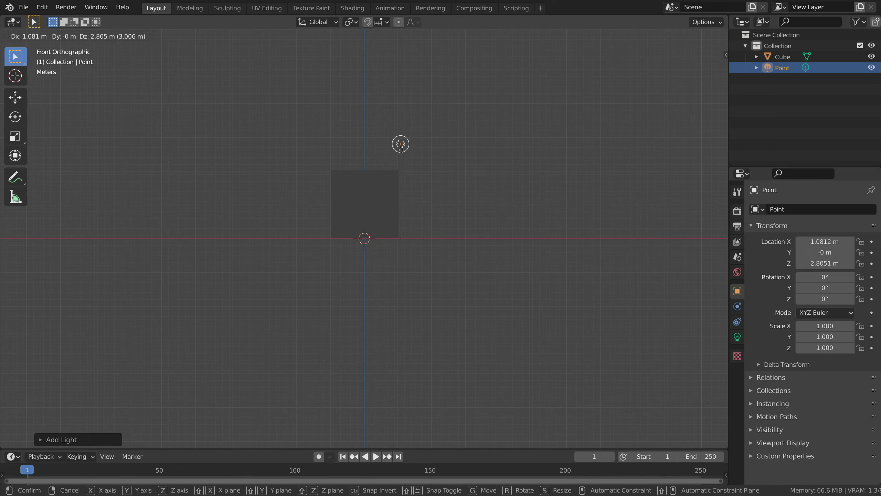
pyautogui.click(408, 136)
pyautogui.press('KP_3')
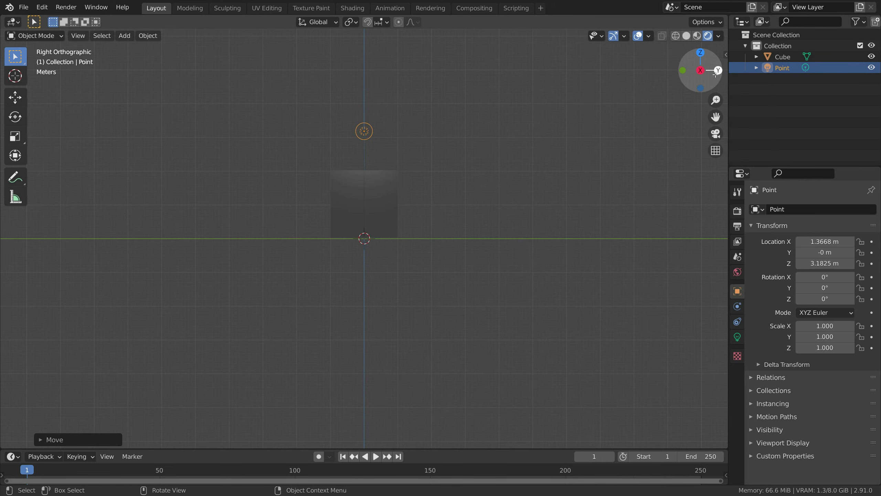
pyautogui.press('g')
pyautogui.click(418, 117)
# Set the point light's power to 100 W
pyautogui.moveTo(418, 117); pyautogui.dragTo(399, 181, button='middle')
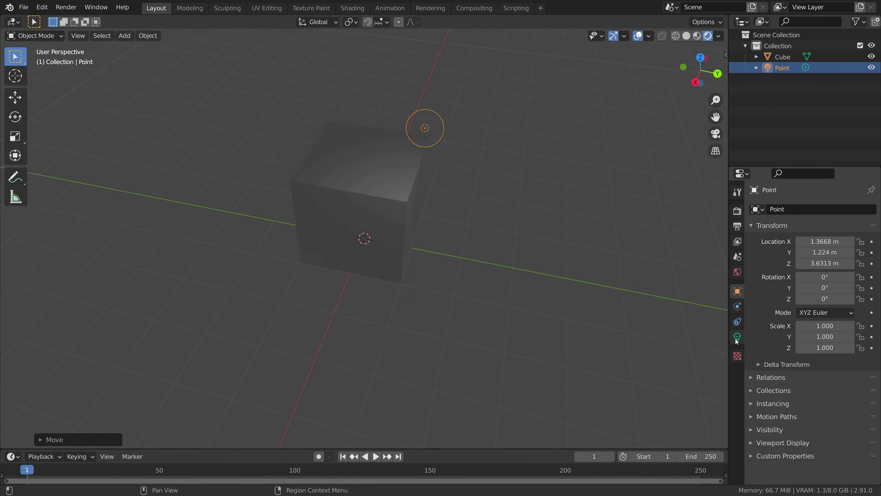
pyautogui.click(737, 336)
pyautogui.click(819, 284)
pyautogui.write('10')
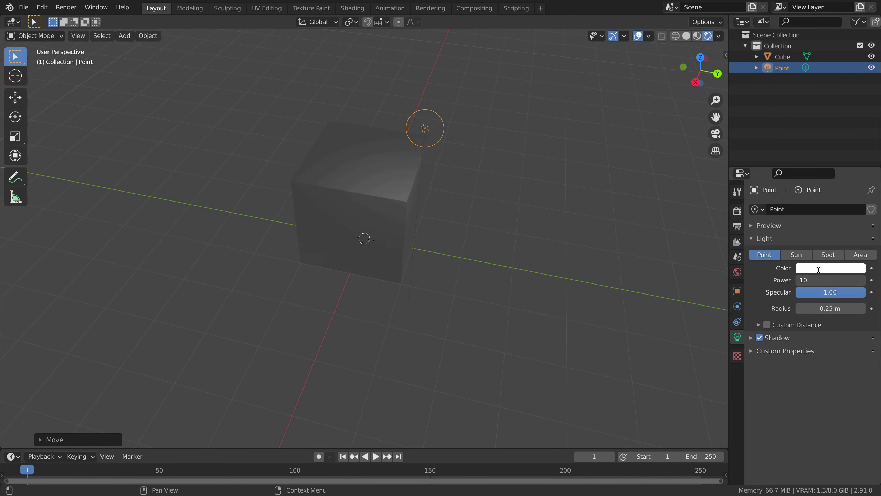
pyautogui.write('0')
pyautogui.press('Return')
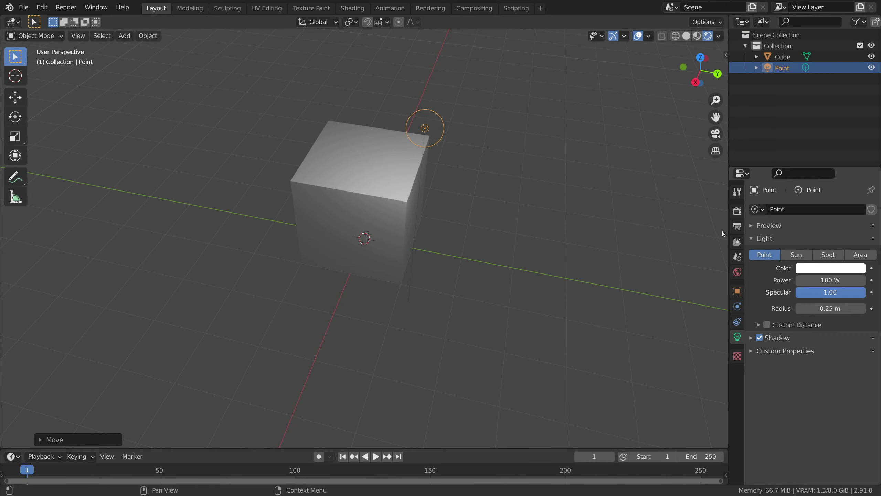
# Center the point light over the cube in the right view, and shift it closer and slightly higher in the front view
pyautogui.click(697, 81)
pyautogui.press('g')
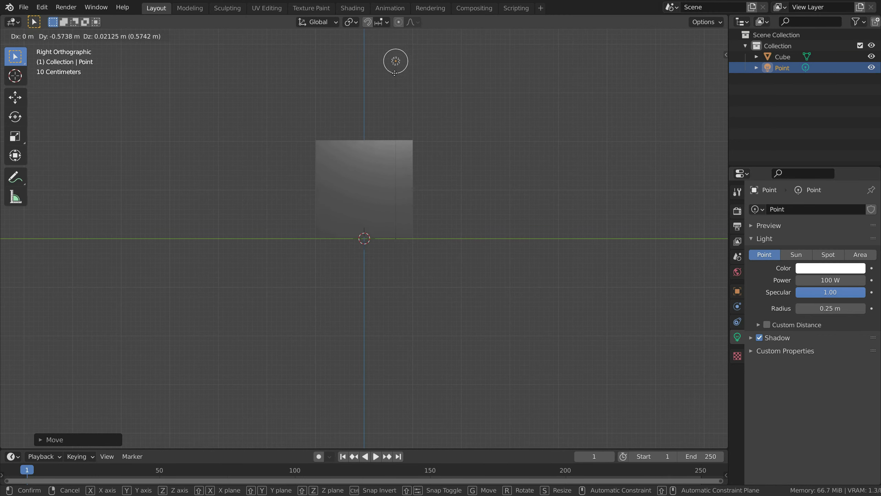
pyautogui.click(360, 77)
pyautogui.click(684, 71)
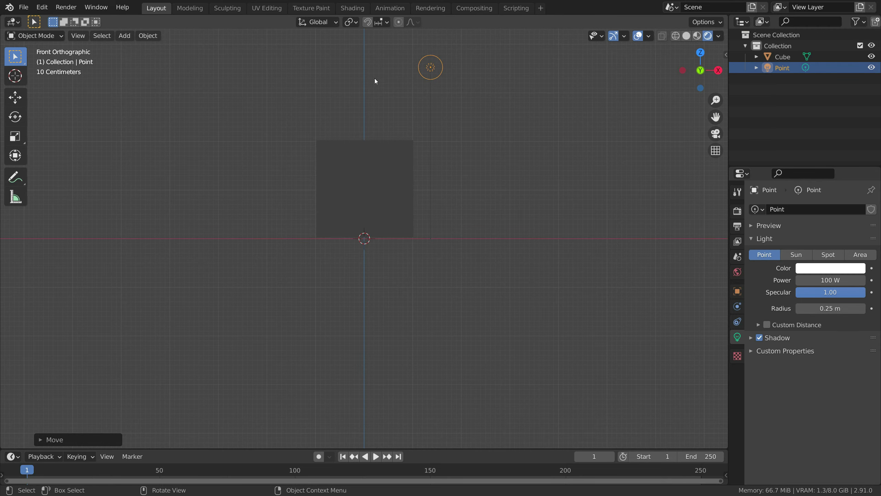
pyautogui.press('g')
pyautogui.click(351, 53)
# Move the point light above and beyond the cube's +X side in the front view and rotate it about -24 degrees
pyautogui.moveTo(352, 53); pyautogui.dragTo(379, 168, button='middle')
pyautogui.scroll(5, 378, 168)
pyautogui.scroll(-4, 424, 169)
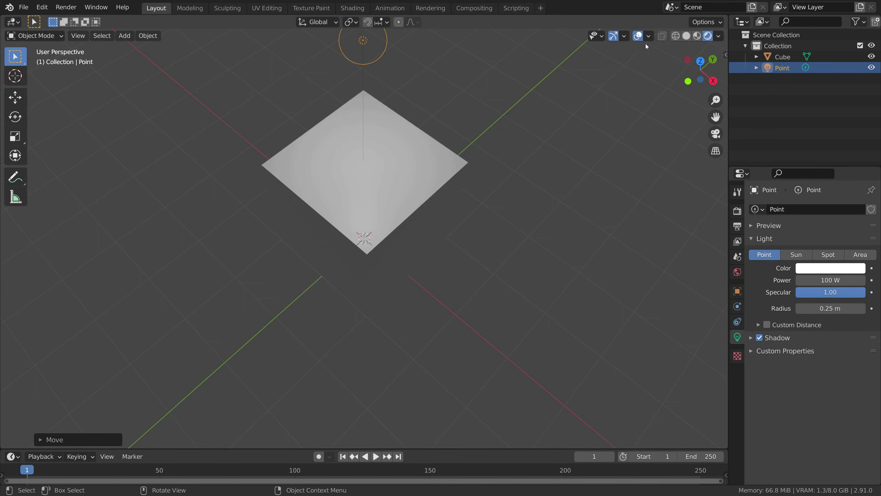
pyautogui.click(686, 81)
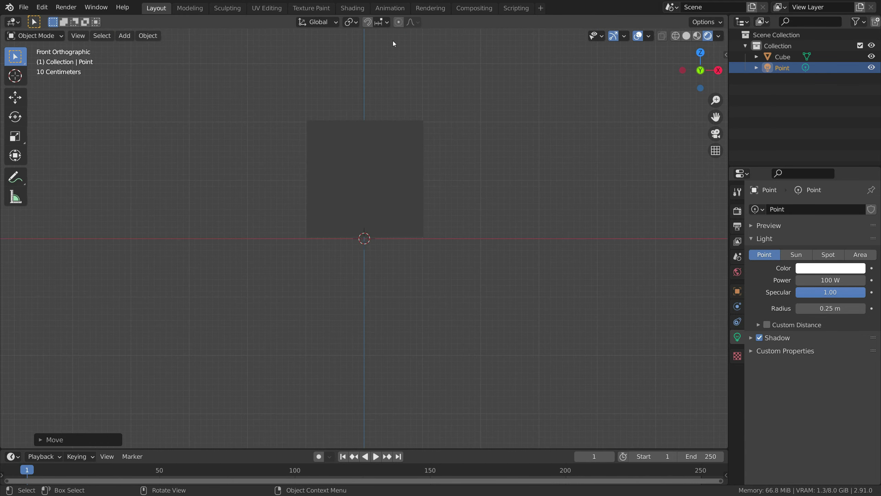
pyautogui.scroll(-3, 367, 109)
pyautogui.press('g')
pyautogui.click(415, 106)
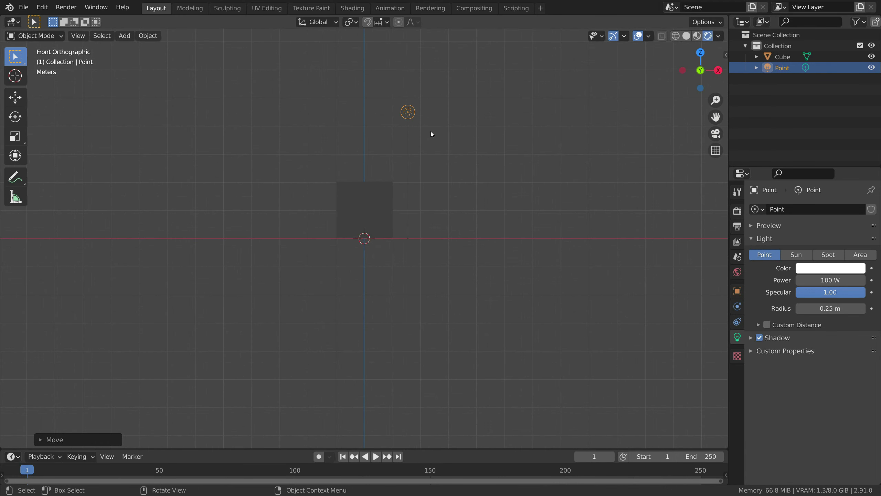
pyautogui.press('r')
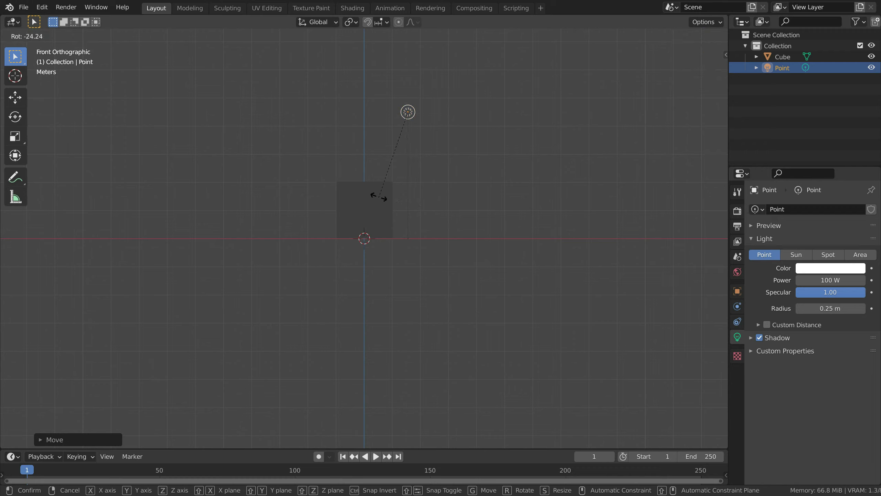
pyautogui.click(379, 196)
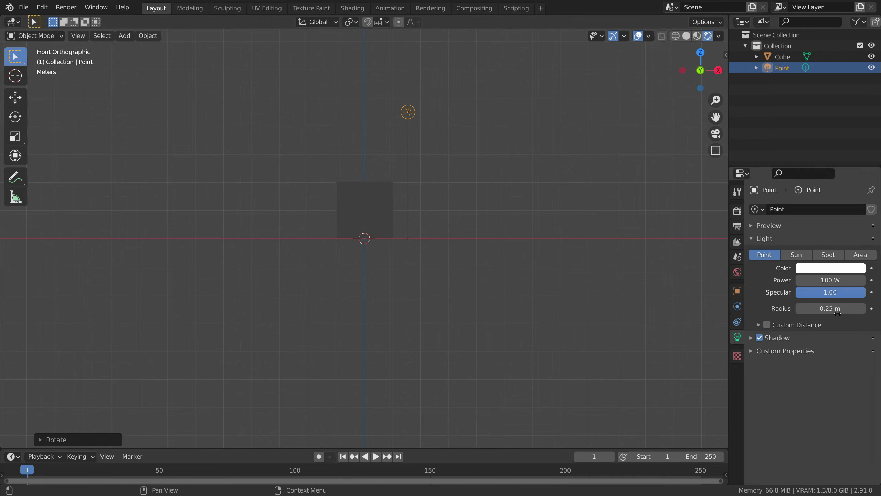
# Adjust the point light's radius to 1.05 m and its power to 385.5 W
pyautogui.moveTo(830, 308)
pyautogui.mouseDown()
pyautogui.moveTo(861, 307)
pyautogui.moveTo(838, 307)
pyautogui.mouseUp()
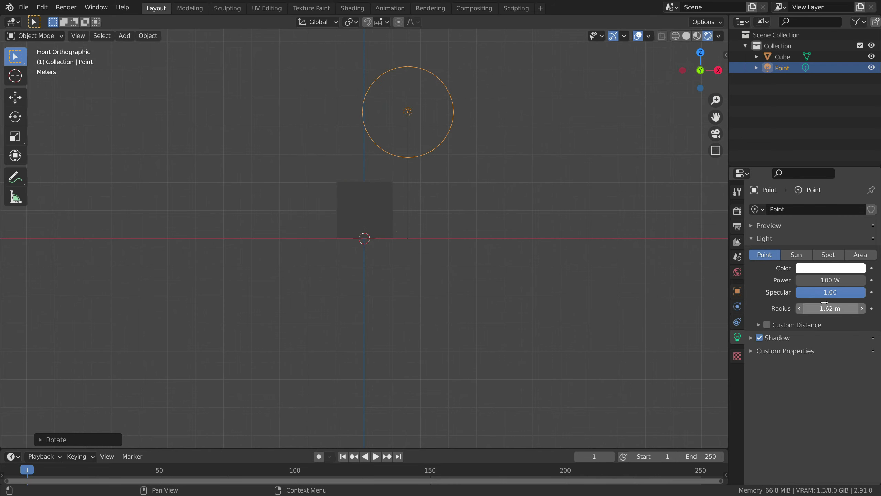
pyautogui.moveTo(569, 228); pyautogui.dragTo(476, 262, button='middle')
pyautogui.scroll(5, 416, 225)
pyautogui.scroll(-5, 417, 224)
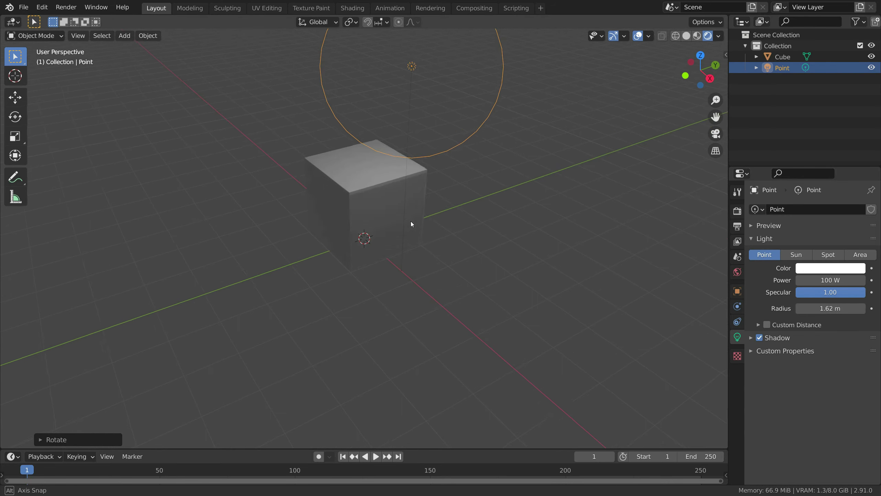
pyautogui.moveTo(839, 308); pyautogui.dragTo(820, 269)
# Change the point light's color to a pale yellow at full brightness
pyautogui.click(820, 269)
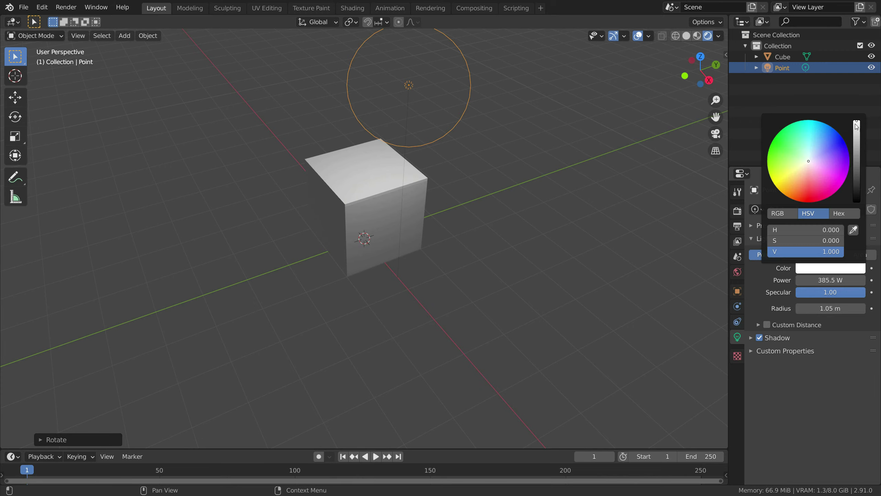
pyautogui.moveTo(856, 123)
pyautogui.mouseDown()
pyautogui.moveTo(856, 136)
pyautogui.moveTo(856, 120)
pyautogui.mouseUp()
pyautogui.moveTo(808, 163); pyautogui.dragTo(803, 166)
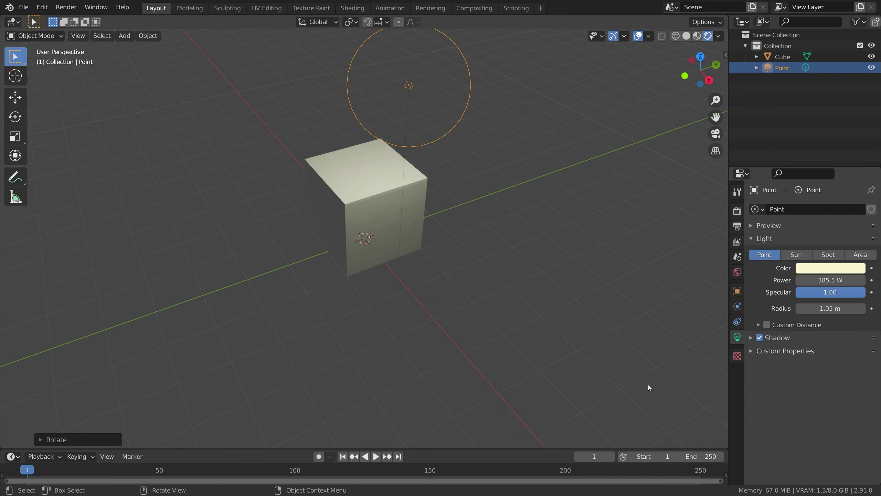
# Switch to the Shading workspace and widen the secondary 3D viewport to show the cube and light in perspective
pyautogui.moveTo(558, 312)
pyautogui.mouseDown(button='middle')
pyautogui.moveTo(637, 315)
pyautogui.moveTo(548, 298)
pyautogui.mouseUp(button='middle')
pyautogui.scroll(5, 548, 299)
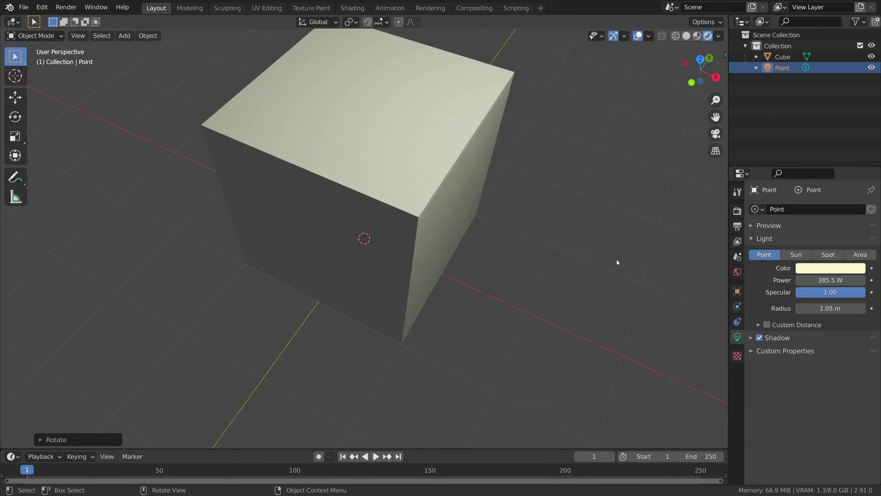
pyautogui.scroll(-3, 432, 171)
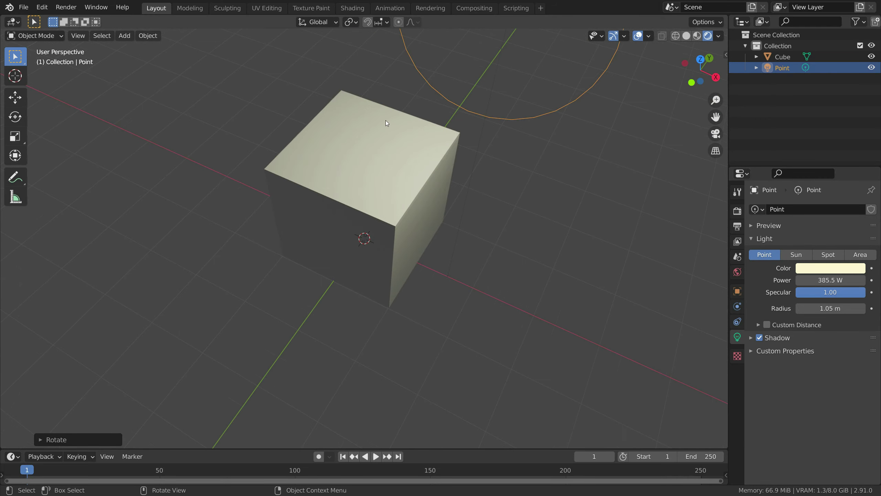
pyautogui.click(351, 8)
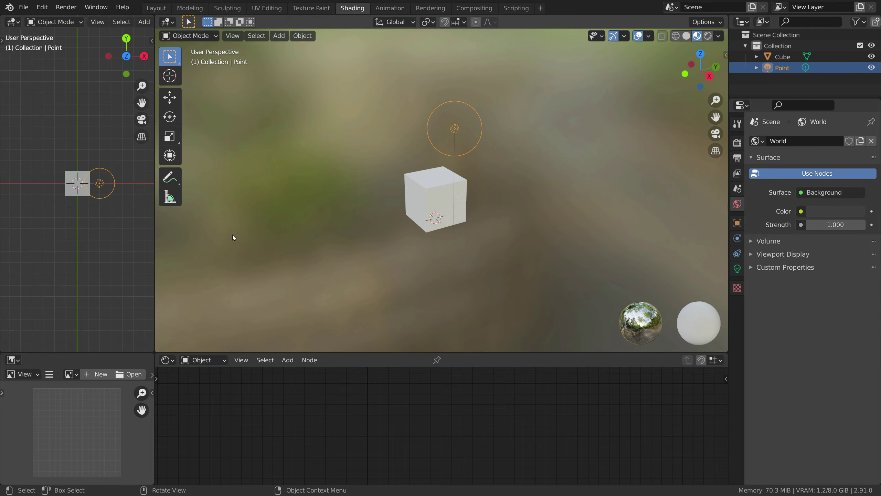
pyautogui.moveTo(155, 252); pyautogui.dragTo(200, 253)
pyautogui.scroll(4, 159, 234)
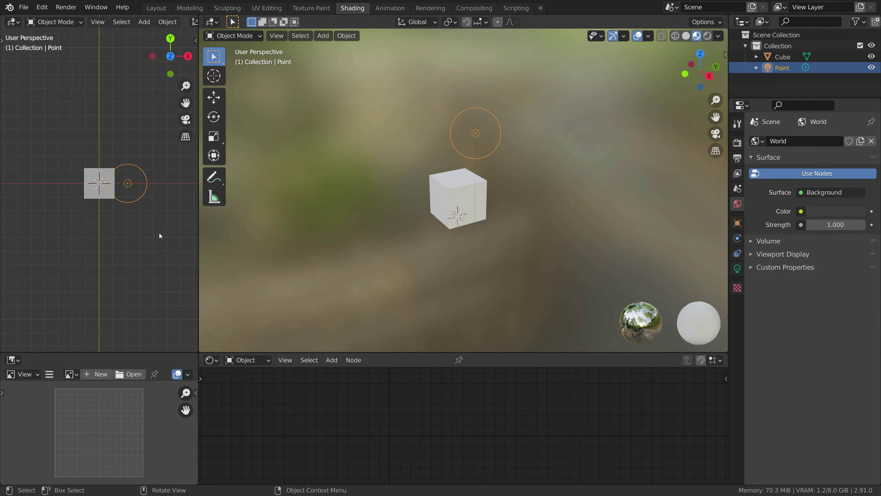
pyautogui.moveTo(185, 244); pyautogui.dragTo(165, 165, button='middle')
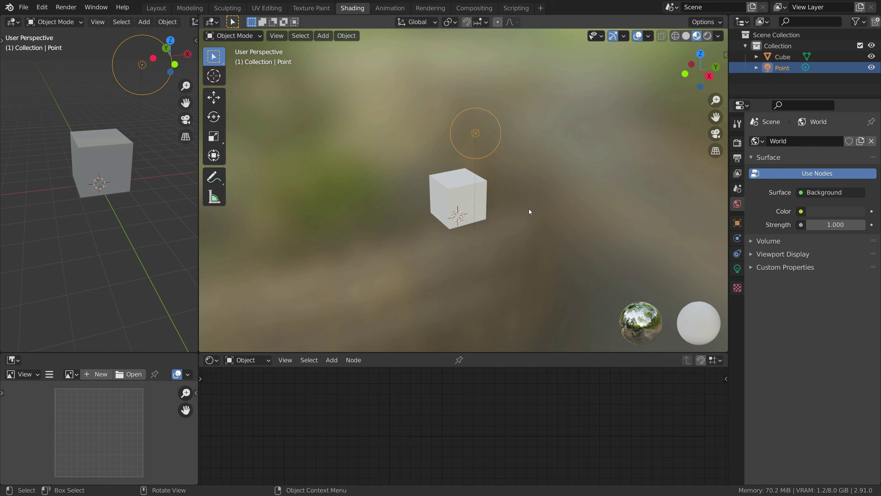
# Select the cube and enlarge the shader node editor to show its Principled BSDF node up close
pyautogui.scroll(3, 530, 213)
pyautogui.scroll(-2, 379, 308)
pyautogui.click(466, 244)
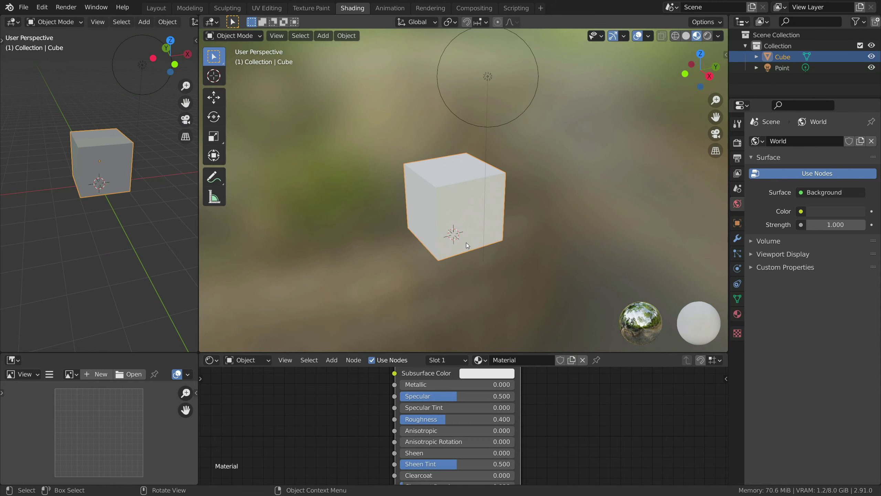
pyautogui.scroll(-1, 408, 412)
pyautogui.scroll(-1, 522, 426)
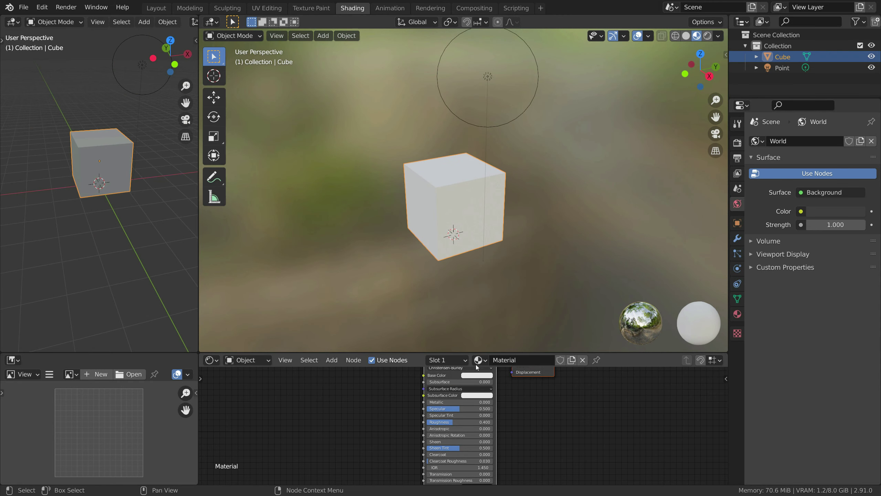
pyautogui.moveTo(470, 355); pyautogui.dragTo(470, 194)
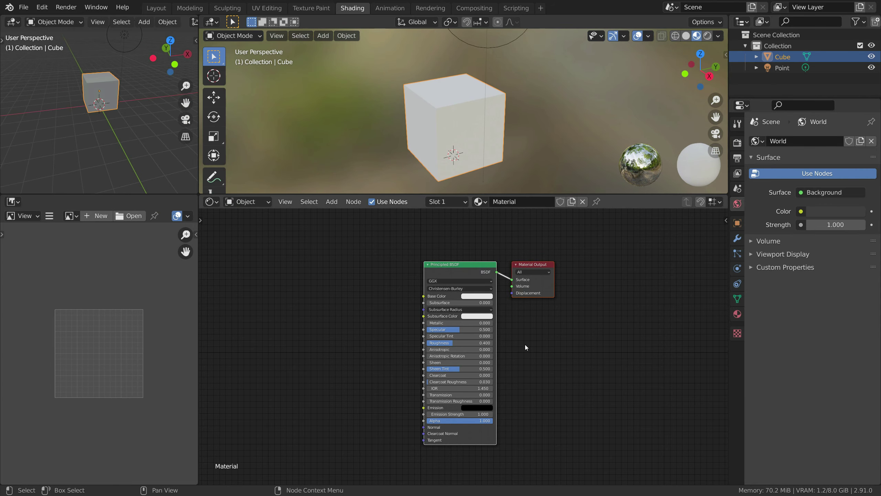
pyautogui.scroll(2, 525, 344)
pyautogui.scroll(10, 460, 276)
pyautogui.moveTo(461, 275); pyautogui.dragTo(445, 399, button='middle')
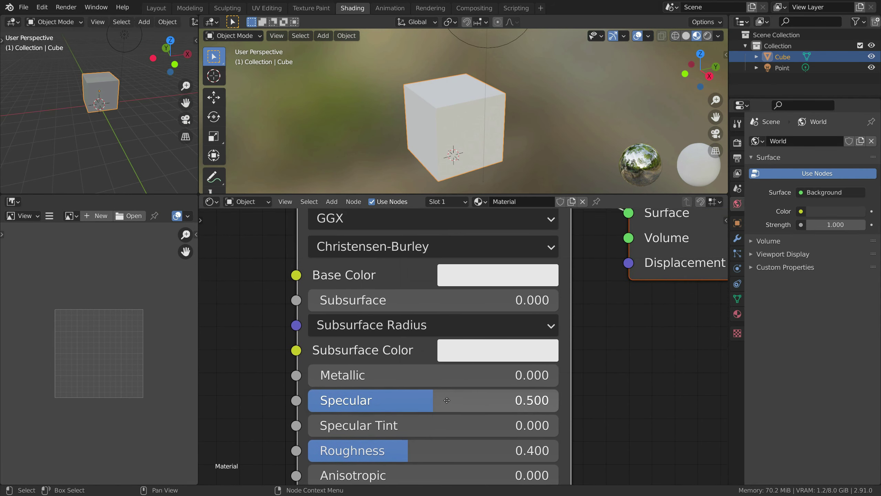
# Set the cube material's Metallic value to about 0.926 and its Roughness to 0.340
pyautogui.scroll(-4, 507, 332)
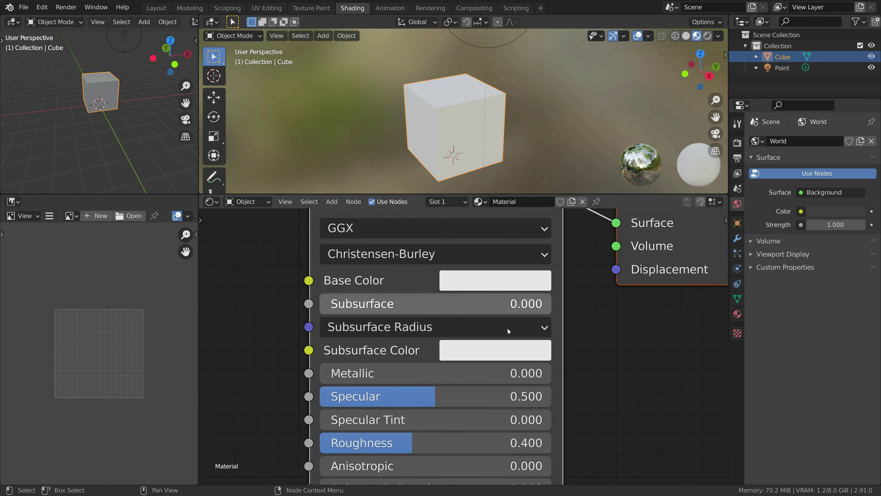
pyautogui.moveTo(359, 370); pyautogui.dragTo(533, 372)
pyautogui.moveTo(458, 153)
pyautogui.mouseDown(button='middle')
pyautogui.moveTo(465, 155)
pyautogui.moveTo(491, 31)
pyautogui.moveTo(549, 52)
pyautogui.moveTo(517, 76)
pyautogui.moveTo(471, 183)
pyautogui.moveTo(477, 87)
pyautogui.moveTo(451, 153)
pyautogui.mouseUp(button='middle')
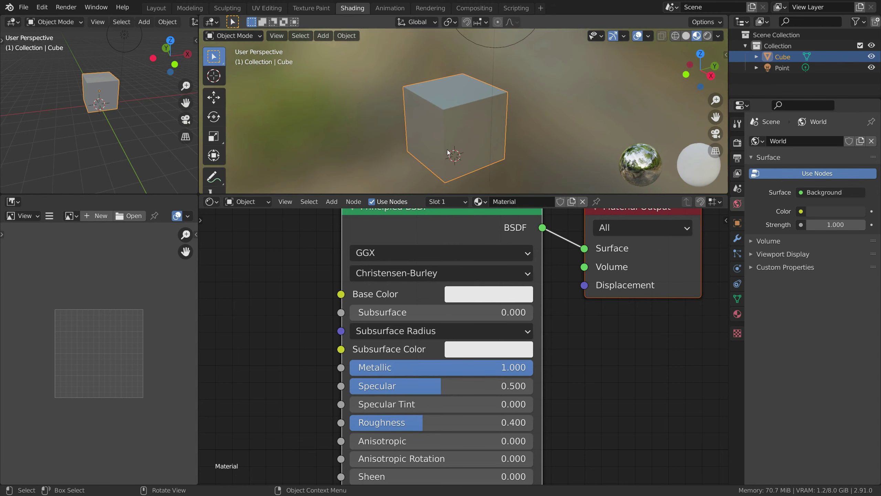
pyautogui.scroll(-1, 388, 385)
pyautogui.scroll(-2, 409, 408)
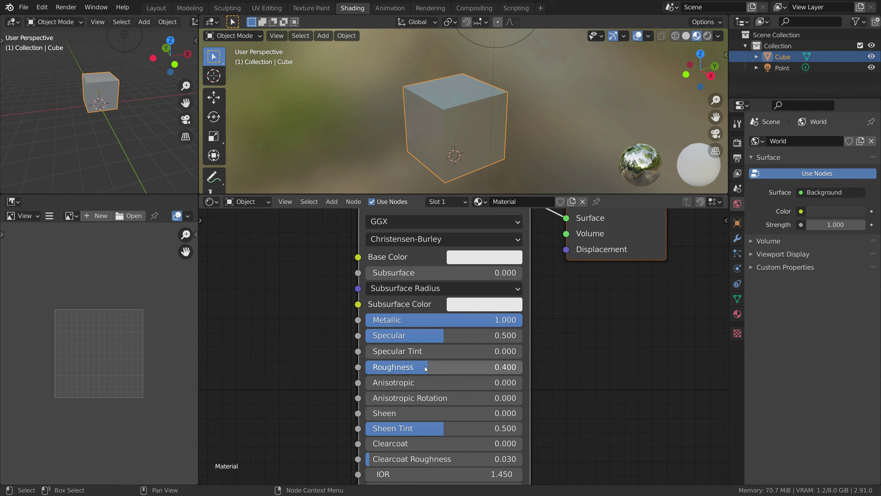
pyautogui.moveTo(423, 367); pyautogui.dragTo(418, 367)
pyautogui.moveTo(520, 320); pyautogui.dragTo(511, 320)
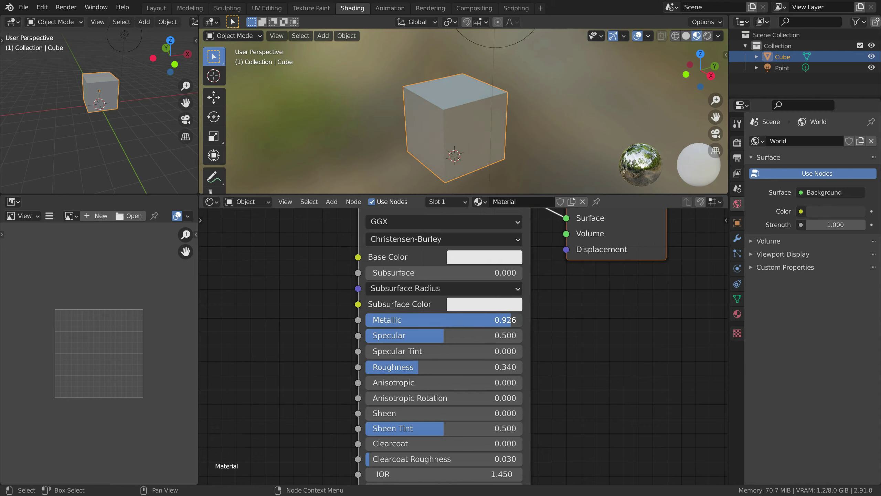
# Return to the Layout workspace and show the cube in the right orthographic view
pyautogui.click(157, 8)
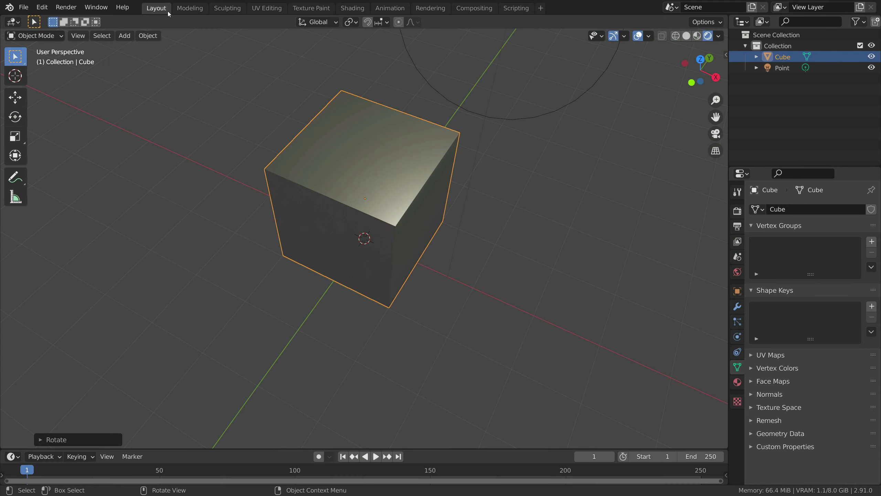
pyautogui.scroll(3, 430, 245)
pyautogui.moveTo(337, 248)
pyautogui.mouseDown(button='middle')
pyautogui.moveTo(389, 284)
pyautogui.moveTo(451, 276)
pyautogui.moveTo(478, 240)
pyautogui.moveTo(465, 217)
pyautogui.moveTo(403, 197)
pyautogui.moveTo(243, 212)
pyautogui.mouseUp(button='middle')
pyautogui.click(701, 78)
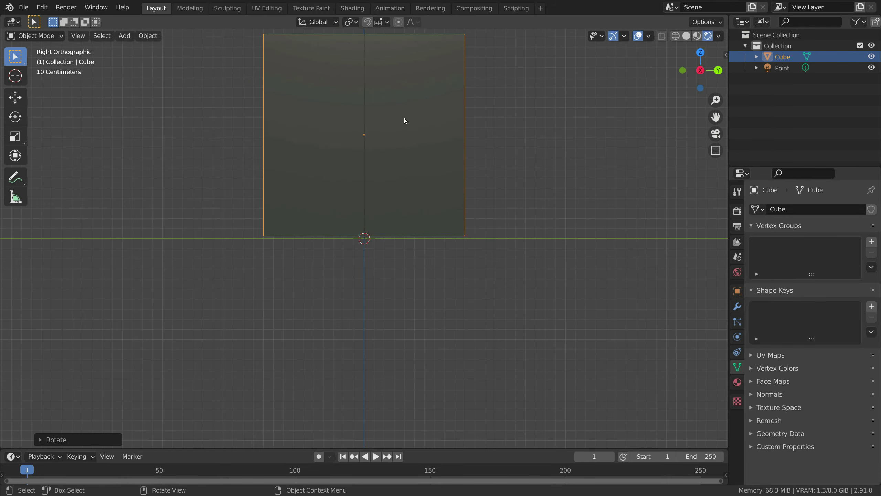
pyautogui.keyDown('shift'); pyautogui.moveTo(347, 128); pyautogui.dragTo(342, 184, button='middle'); pyautogui.keyUp('shift')
# Add a cylinder mesh at the origin and leave Edit Mode for Object Mode
pyautogui.hotkey('shift', 'a')
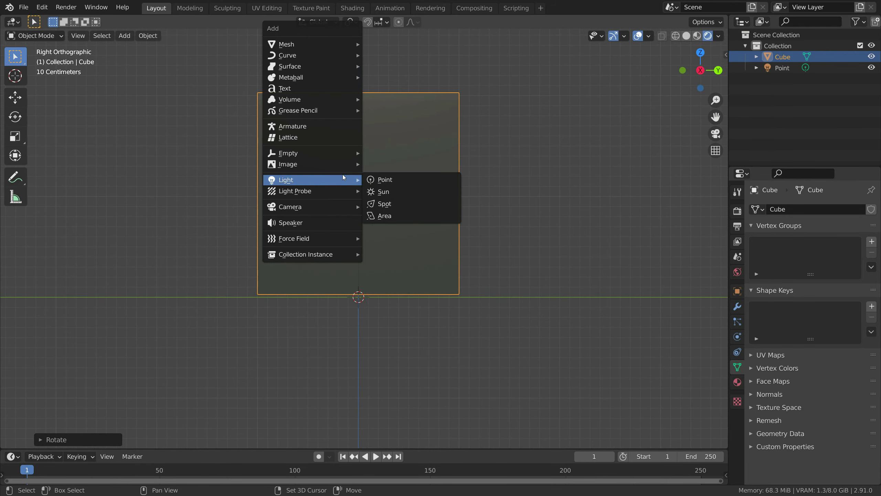
pyautogui.moveTo(334, 44)
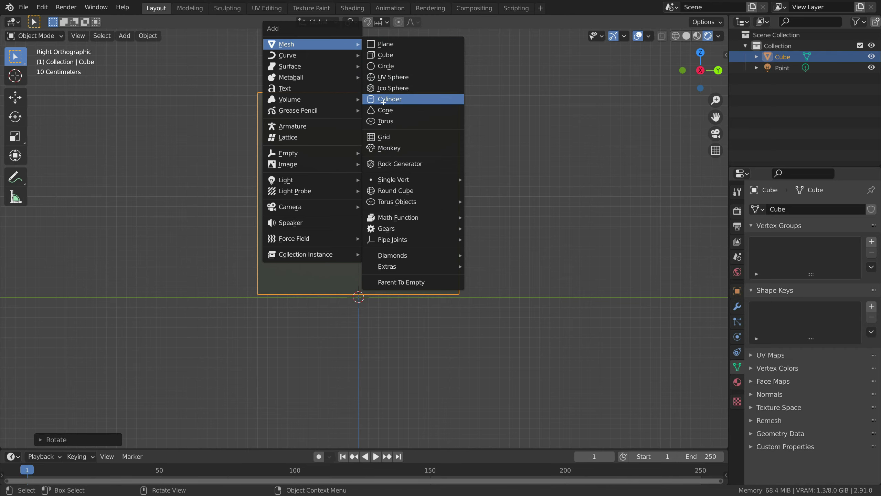
pyautogui.click(384, 101)
pyautogui.scroll(-3, 359, 207)
pyautogui.moveTo(412, 212); pyautogui.dragTo(367, 269, button='middle')
pyautogui.click(46, 36)
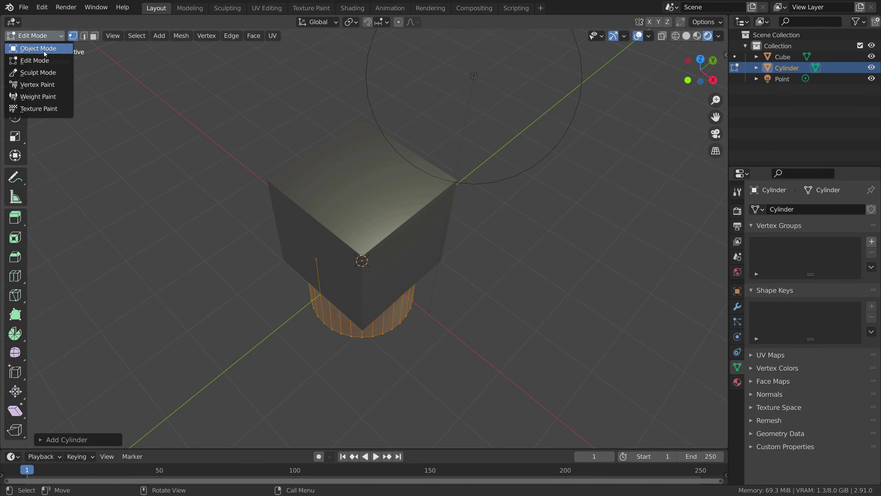
pyautogui.click(44, 51)
# In the right orthographic view, move the cylinder about 3.12 m along Y and 1.30 m along Z, and scale it to about 0.155
pyautogui.click(713, 80)
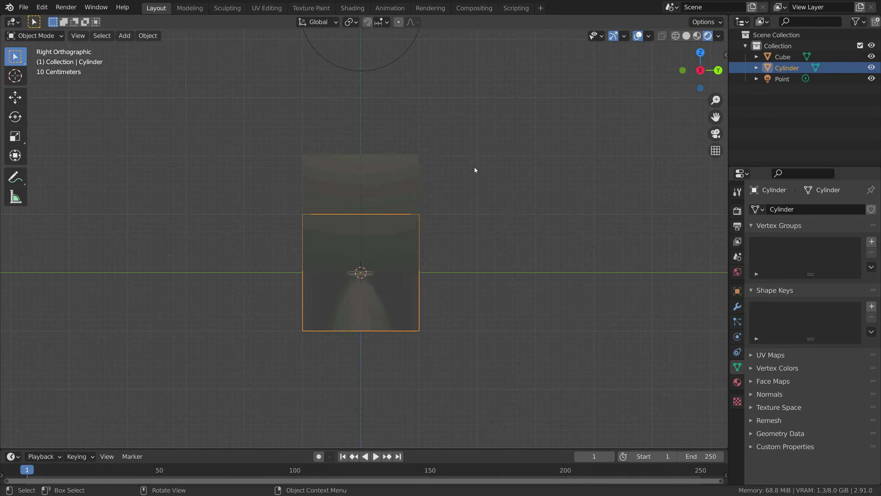
pyautogui.press('g')
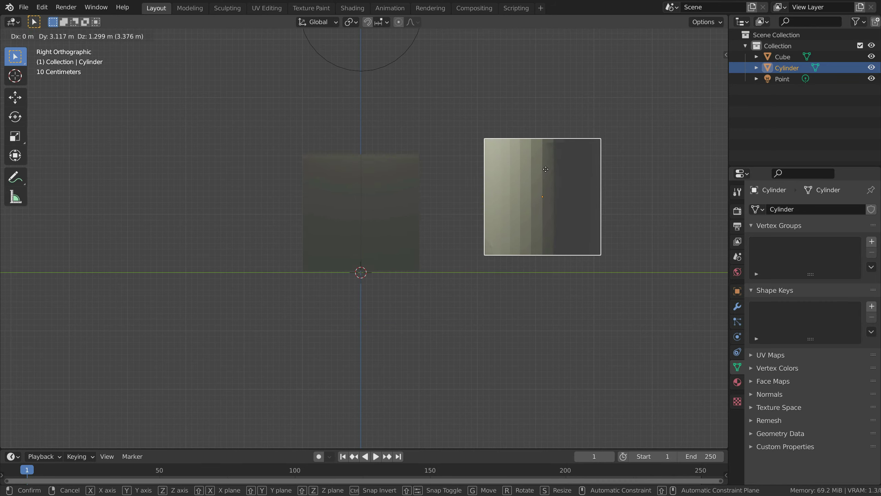
pyautogui.click(534, 169)
pyautogui.press('s')
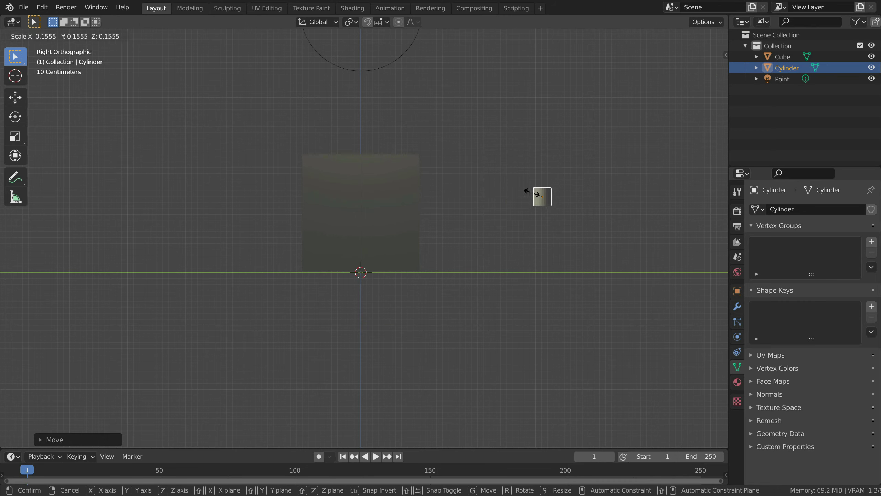
pyautogui.click(548, 203)
pyautogui.press('r')
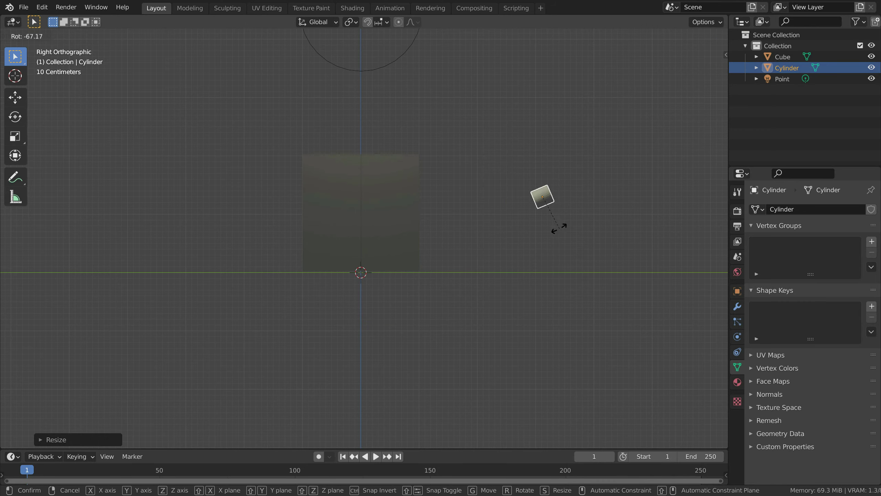
pyautogui.click(545, 234)
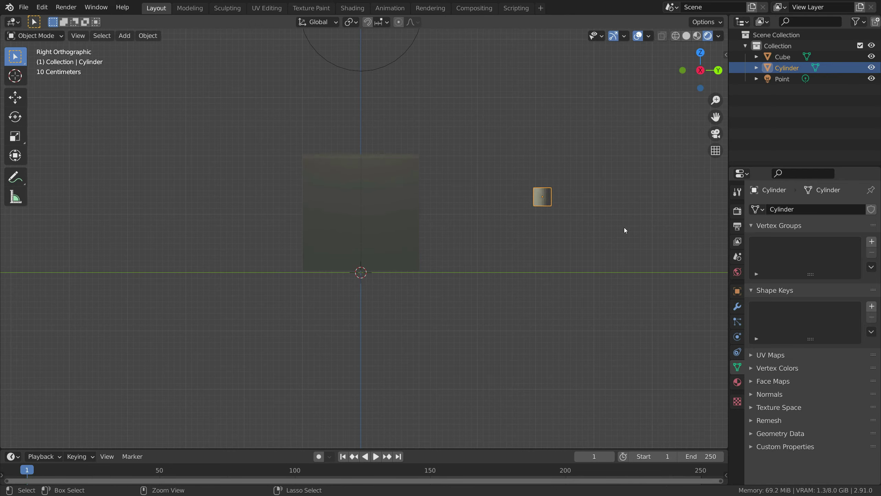
# Set the cylinder's rotation to 90° on X, 0° on Y and 90° on Z, and delete the cylinder
pyautogui.click(737, 291)
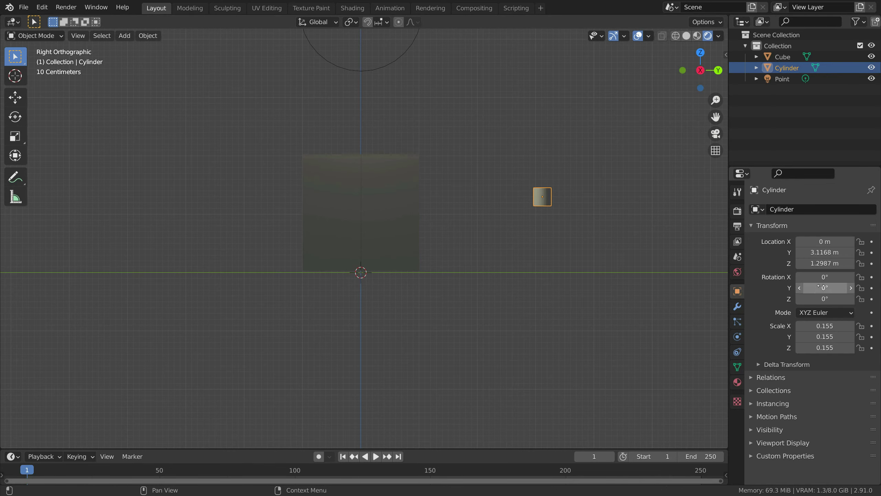
pyautogui.moveTo(825, 277); pyautogui.dragTo(821, 278)
pyautogui.click(832, 281)
pyautogui.moveTo(837, 286); pyautogui.dragTo(837, 287)
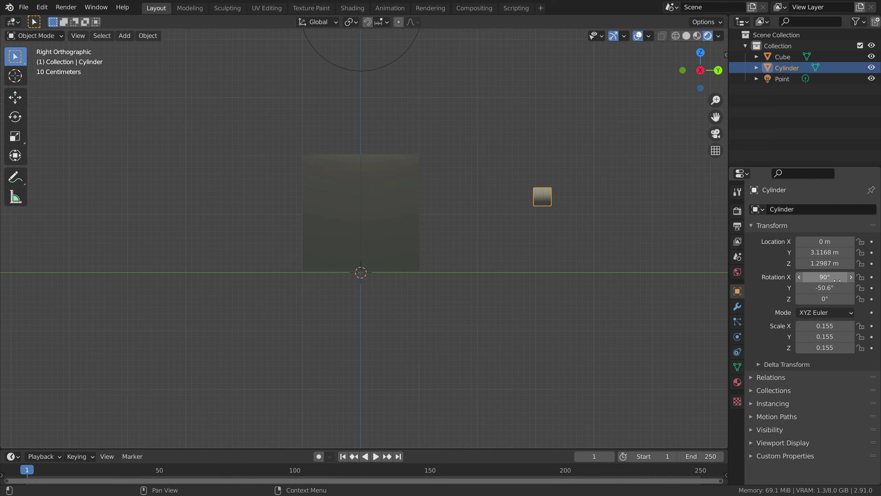
pyautogui.press('BackSpace')
pyautogui.click(835, 298)
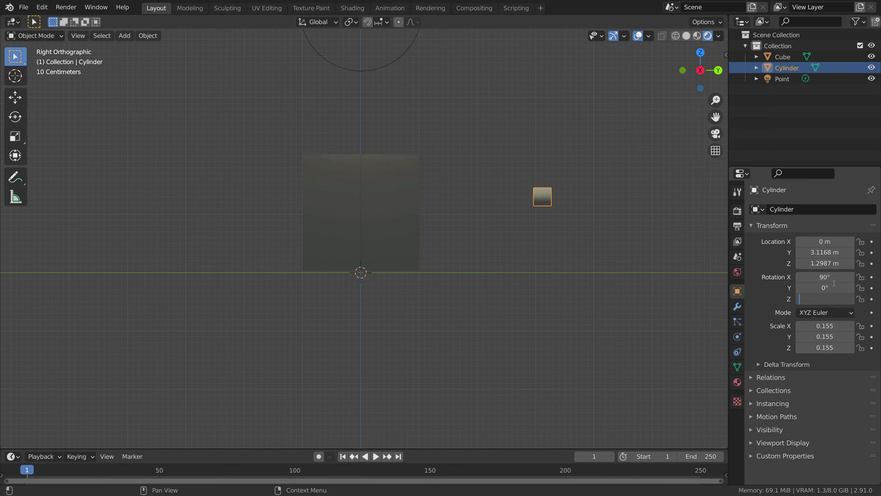
pyautogui.press('Return')
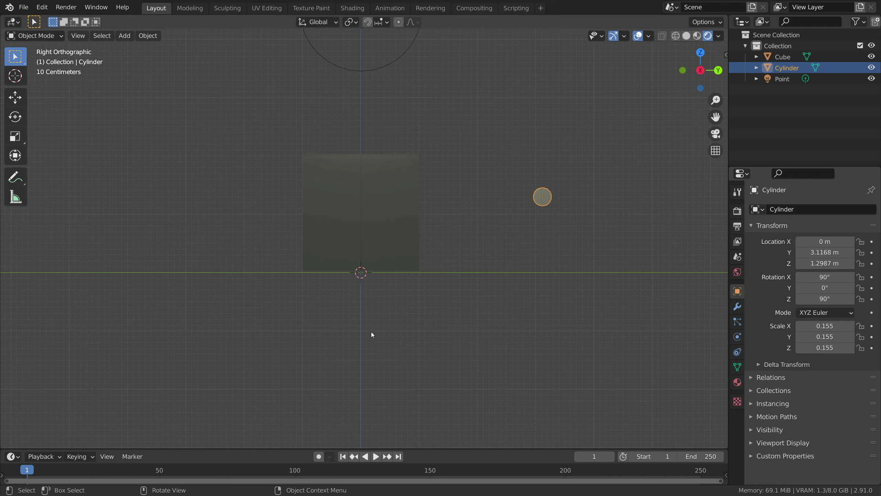
pyautogui.press('Delete')
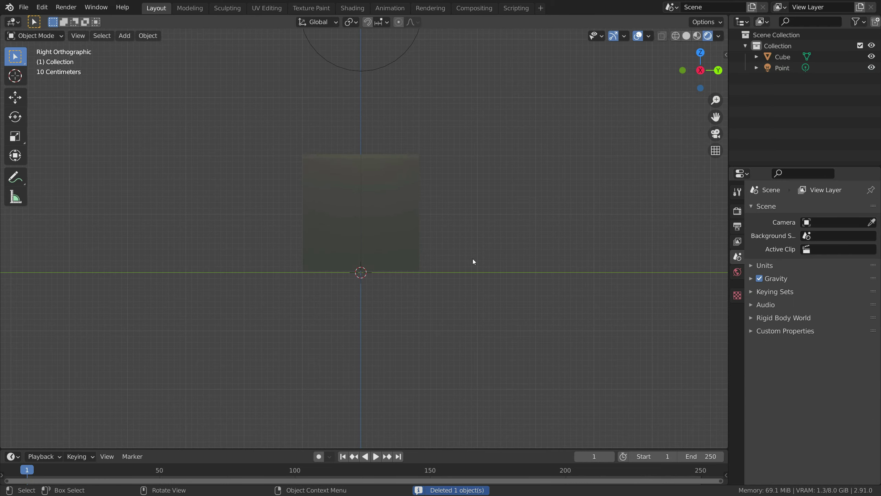
# Add a new cylinder mesh with the default settings and switch back to Object Mode
pyautogui.hotkey('shift', 'a')
pyautogui.moveTo(270, 177)
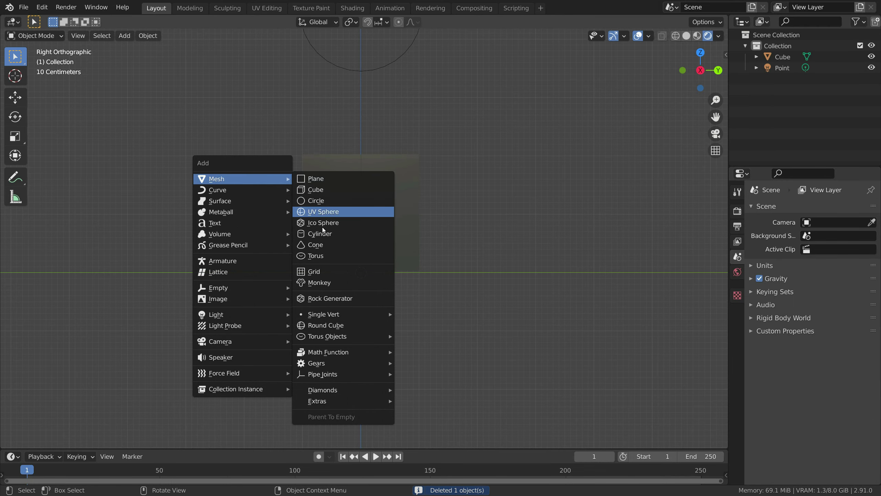
pyautogui.click(321, 238)
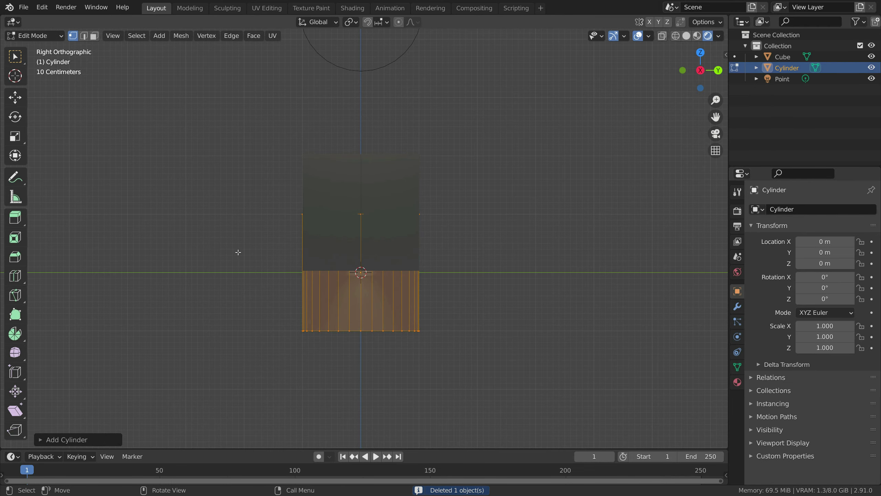
pyautogui.moveTo(238, 252); pyautogui.dragTo(246, 295, button='middle')
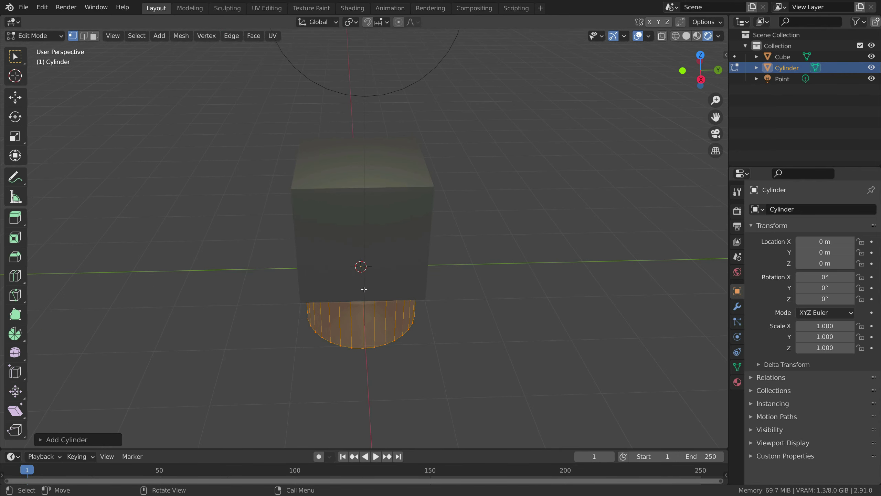
pyautogui.click(75, 444)
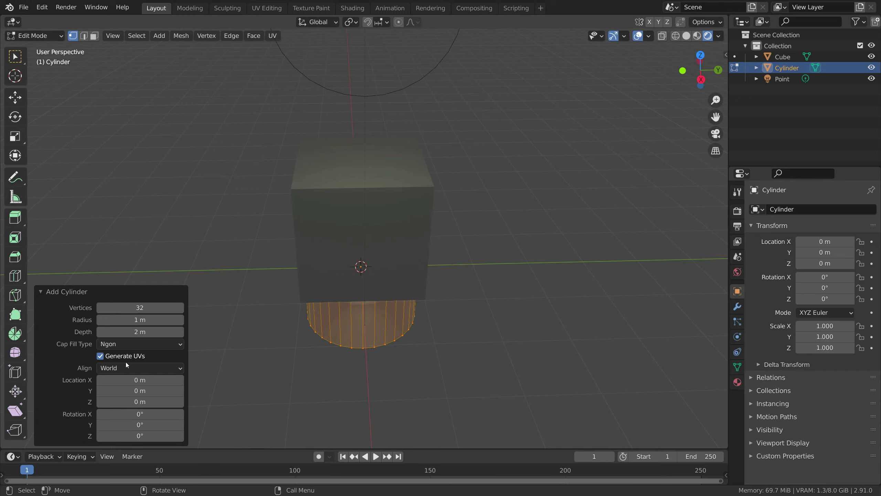
pyautogui.click(239, 403)
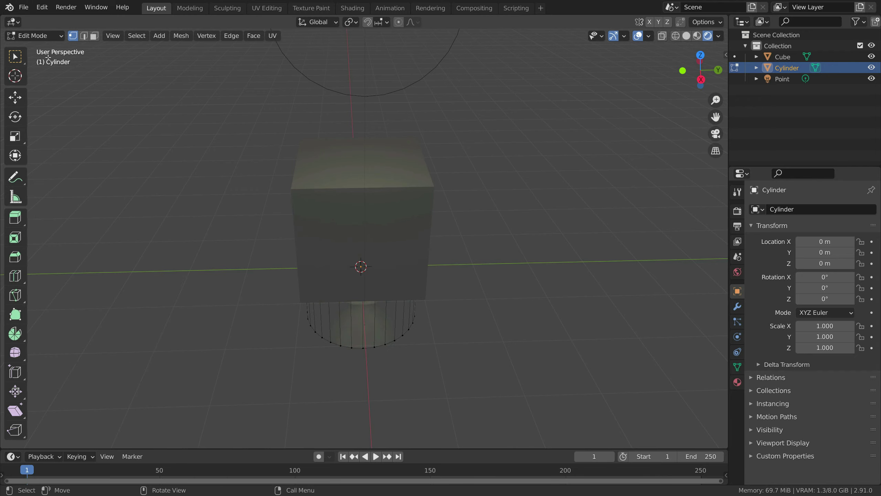
pyautogui.click(39, 38)
pyautogui.click(44, 49)
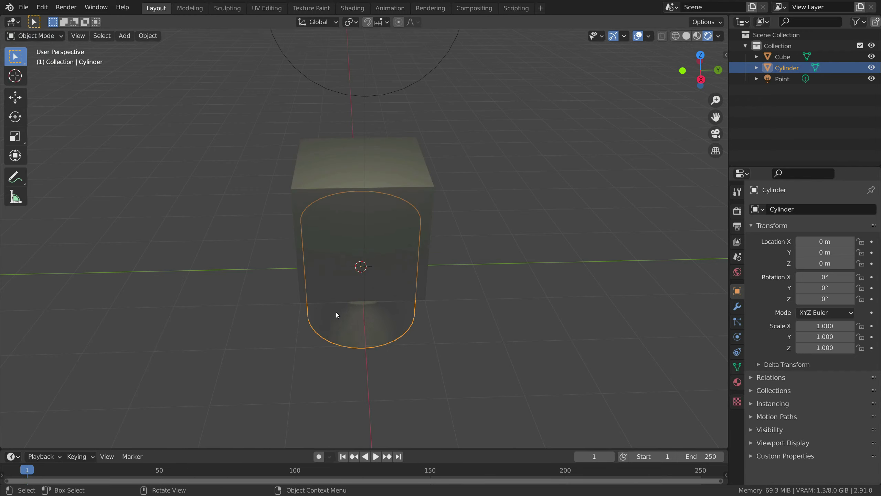
# In the right orthographic view, move the cylinder beside the cube, about 3.39 m along Y and 1.37 m along Z
pyautogui.click(701, 85)
pyautogui.click(718, 71)
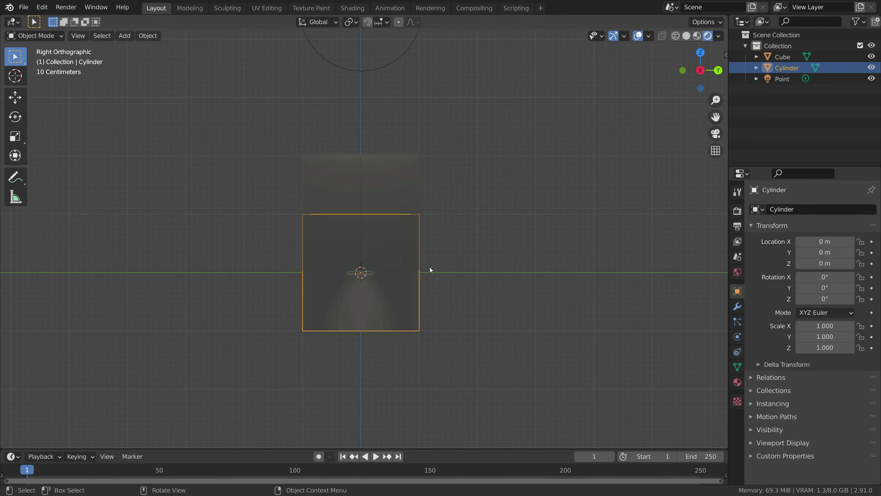
pyautogui.press('g')
pyautogui.click(609, 189)
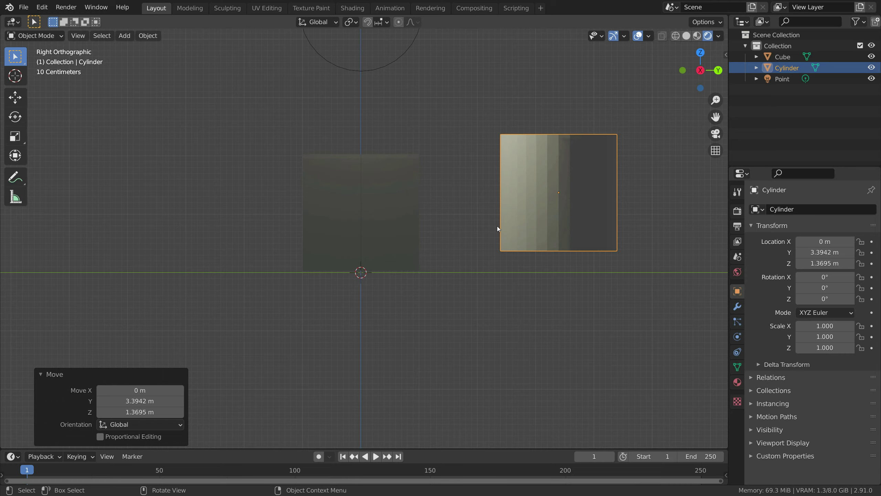
# Scale the cylinder down uniformly to about 0.161
pyautogui.press('z')
pyautogui.click(519, 203)
pyautogui.press('z')
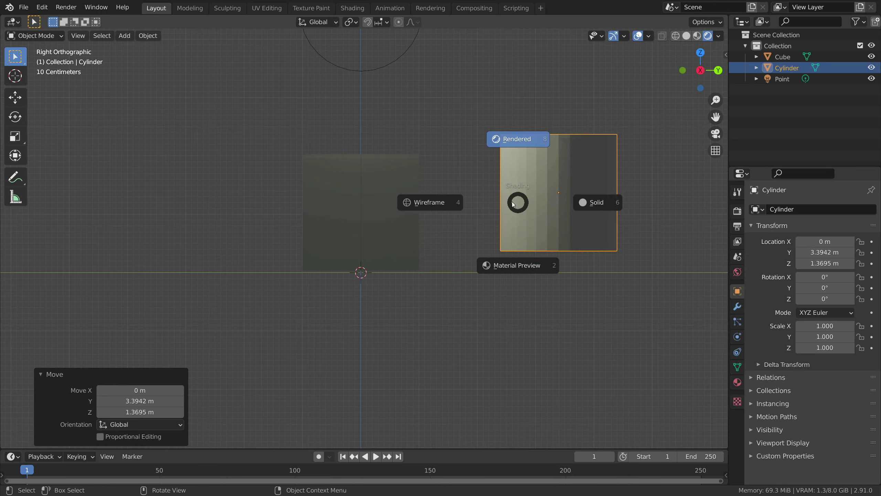
pyautogui.click(514, 208)
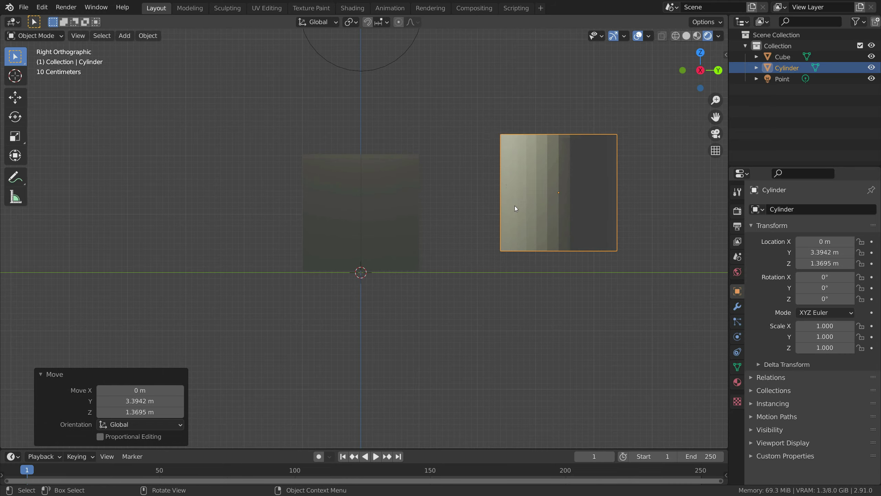
pyautogui.press('s')
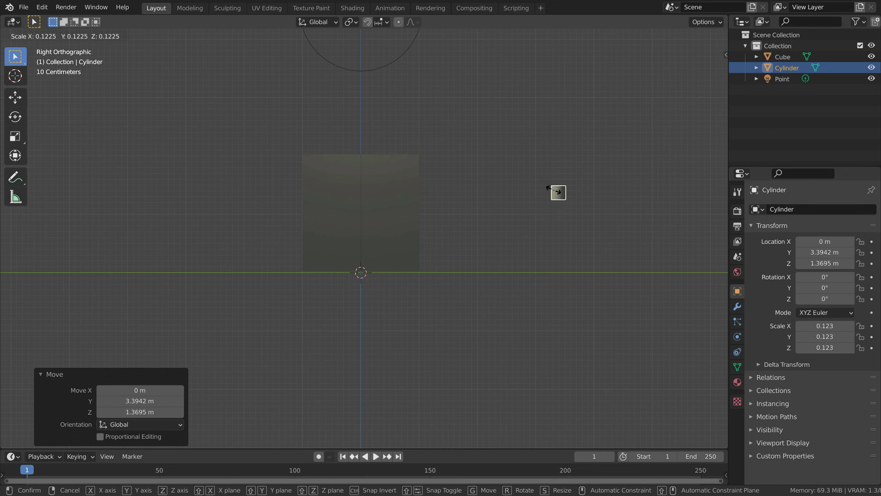
pyautogui.click(551, 196)
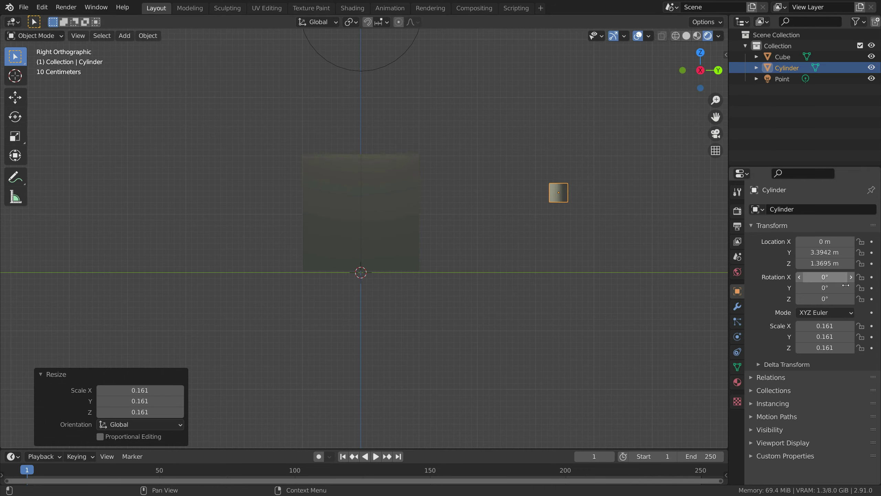
# Set the cylinder's rotation to 90° on X and 90° on Z so its round end faces the right view
pyautogui.click(832, 277)
pyautogui.write('90')
pyautogui.press('Return')
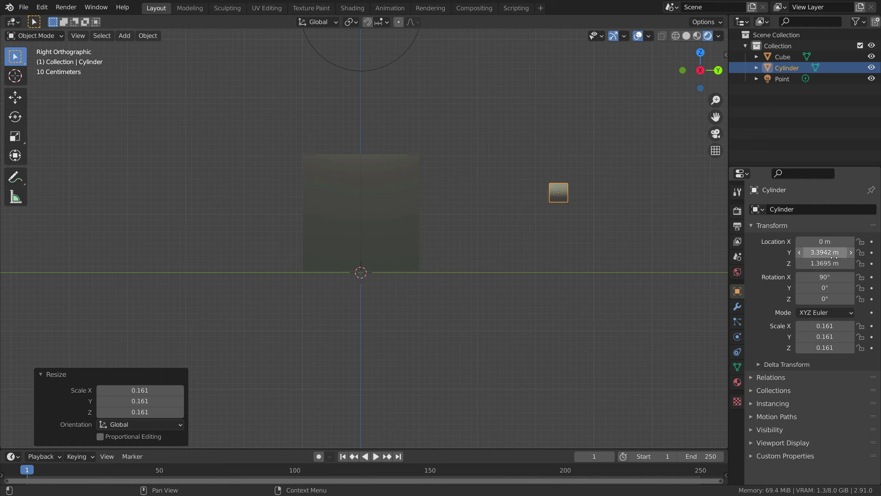
pyautogui.click(838, 300)
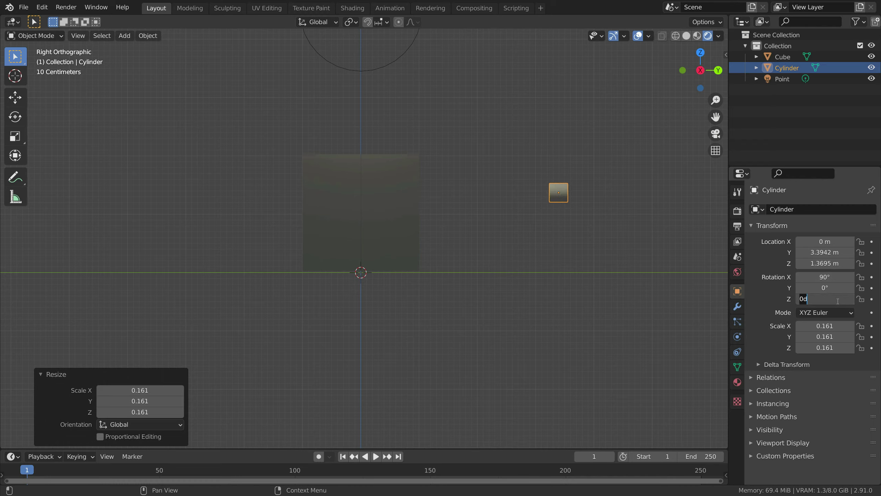
pyautogui.write('90')
pyautogui.press('Return')
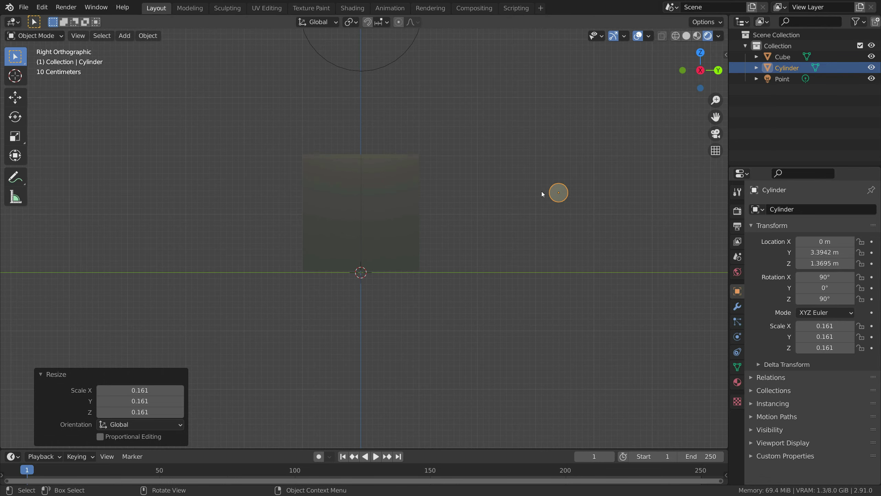
# Move the cylinder over the upper corner of the cube's face, to about Y -0.626 m and Z 1.76 m
pyautogui.press('g')
pyautogui.click(325, 181)
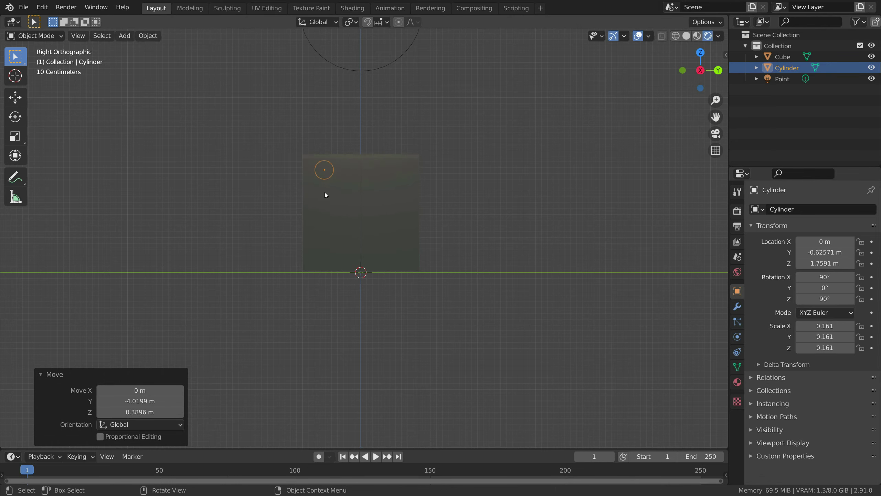
# Scale the cylinder down uniformly to about 0.034
pyautogui.scroll(3, 325, 194)
pyautogui.keyDown('shift'); pyautogui.moveTo(313, 177); pyautogui.dragTo(388, 287, button='middle'); pyautogui.keyUp('shift')
pyautogui.scroll(5, 392, 271)
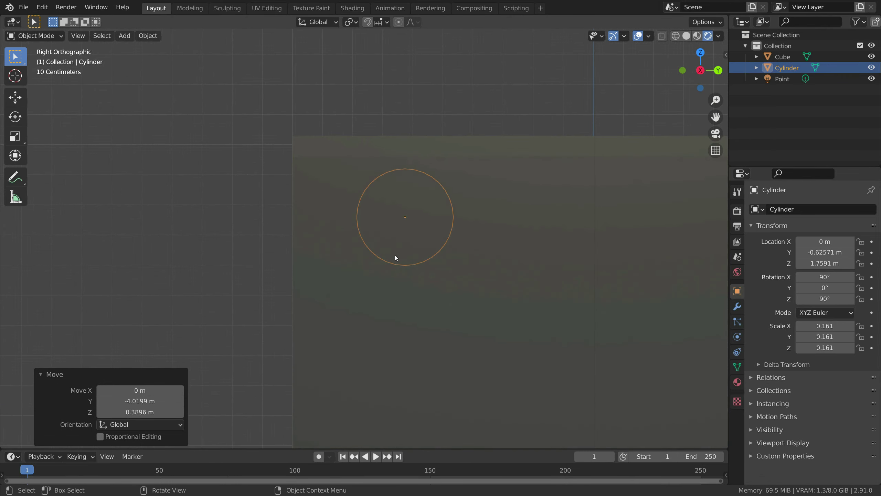
pyautogui.press('s')
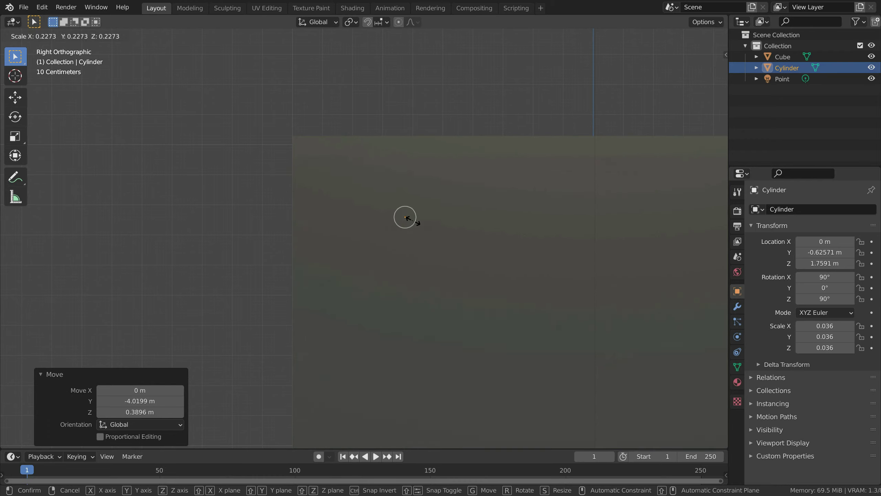
pyautogui.click(407, 218)
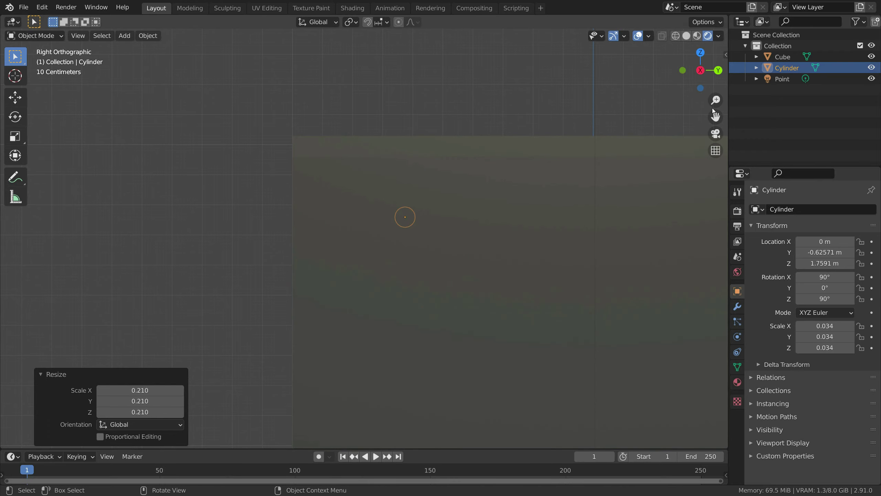
# In the back orthographic view, move the cylinder onto the cube's side edge, to about X 1.02 m and Z 1.86 m
pyautogui.click(718, 70)
pyautogui.scroll(-5, 409, 213)
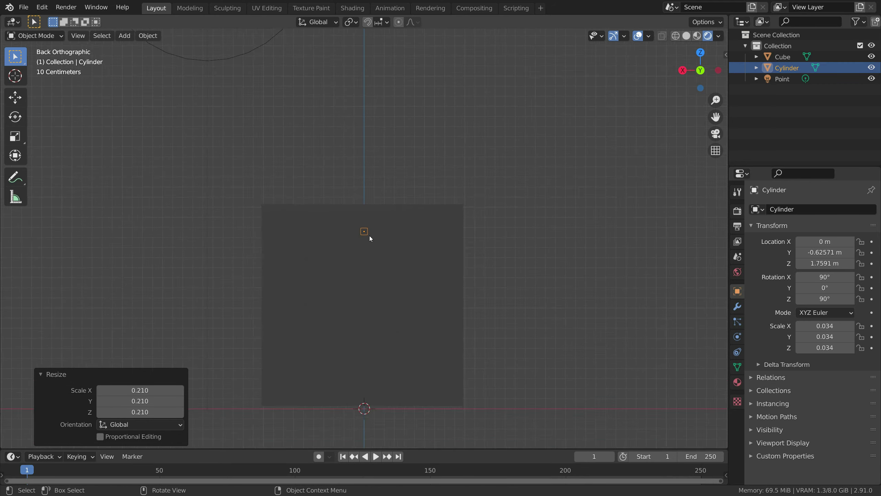
pyautogui.scroll(-1, 367, 236)
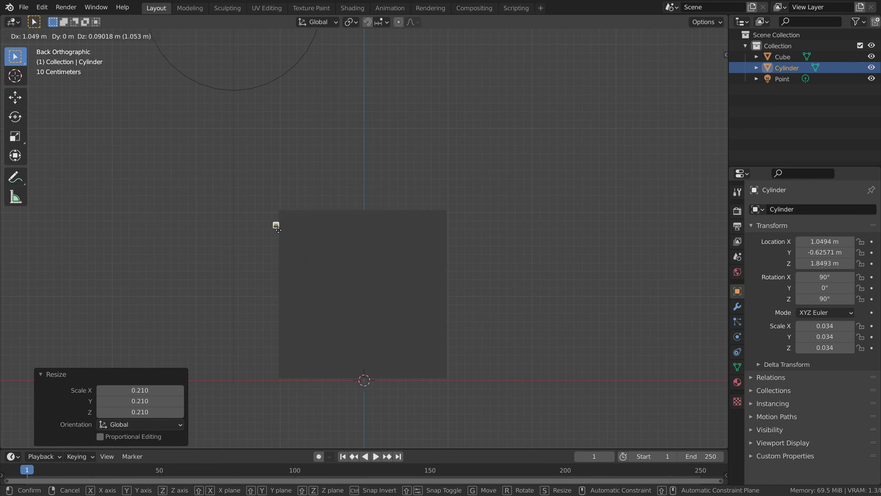
pyautogui.click(280, 228)
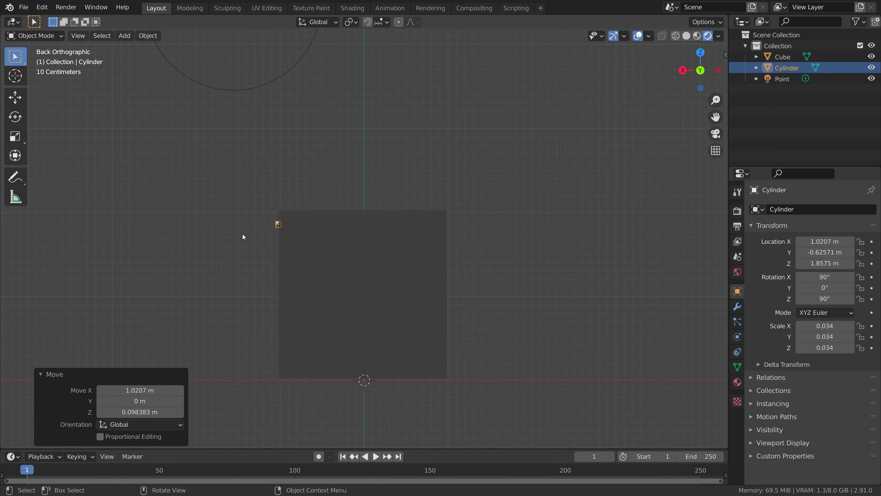
# Lengthen the cylinder along its own axis by raising its Z scale to about 0.124
pyautogui.moveTo(242, 240); pyautogui.dragTo(345, 240, button='middle')
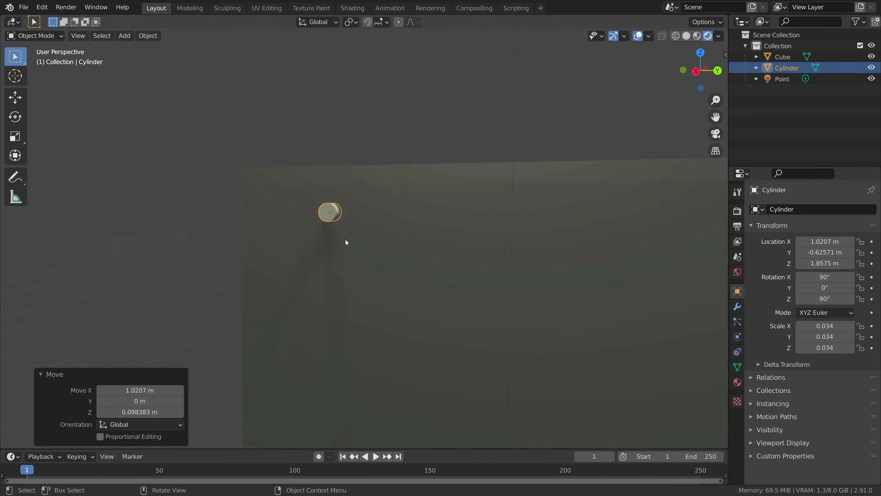
pyautogui.scroll(8, 345, 240)
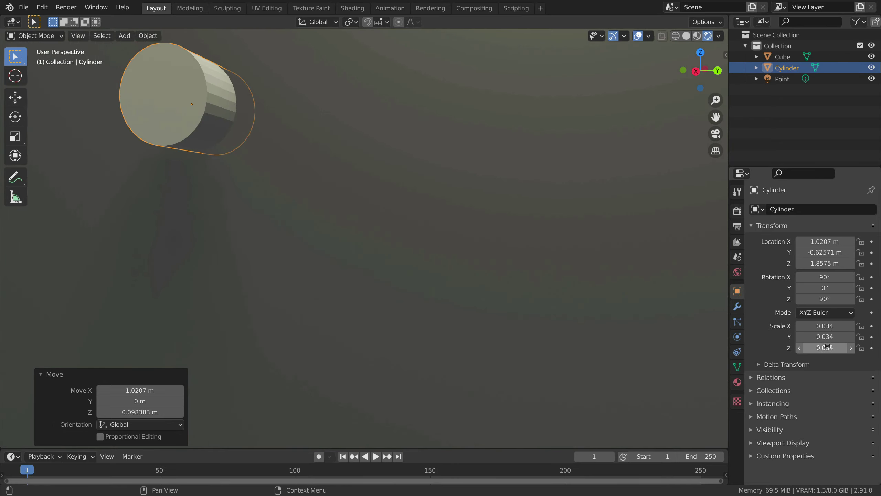
pyautogui.moveTo(824, 348); pyautogui.dragTo(855, 348)
pyautogui.scroll(-8, 485, 264)
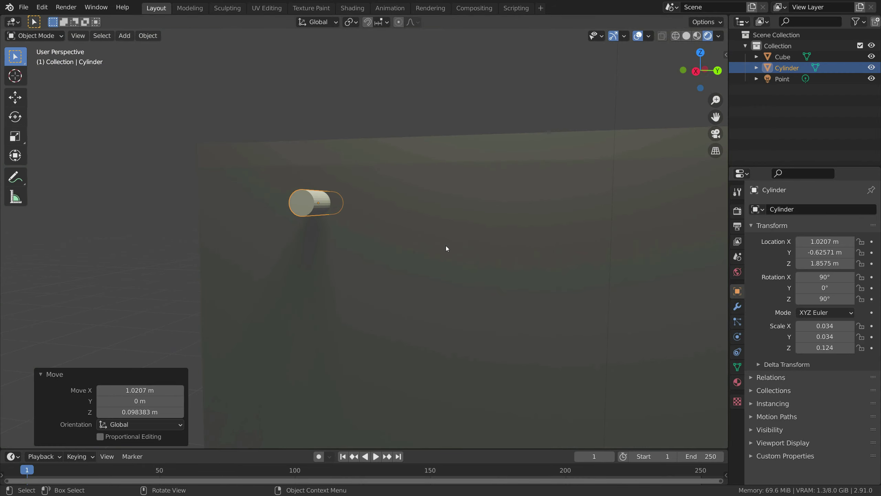
# In the right orthographic view, move the cylinder closer to the face's upper corner, to about Y -0.82 m and Z 1.90 m
pyautogui.moveTo(446, 245); pyautogui.dragTo(468, 282, button='middle')
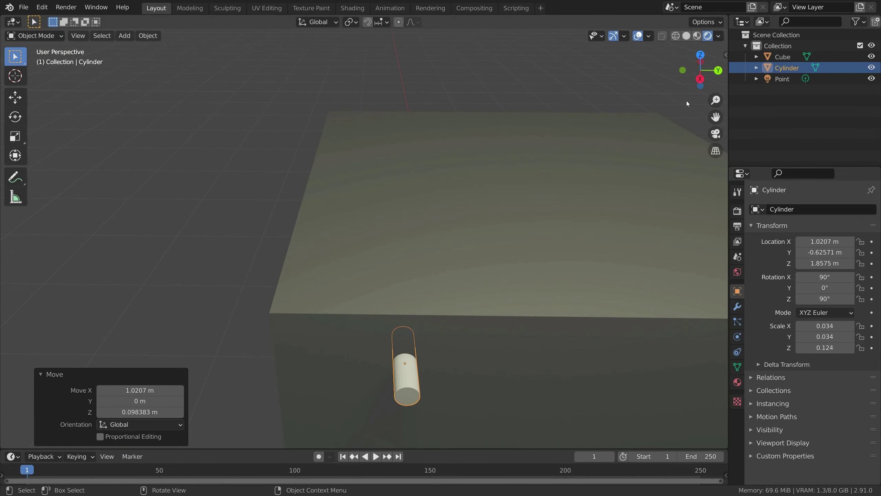
pyautogui.click(706, 87)
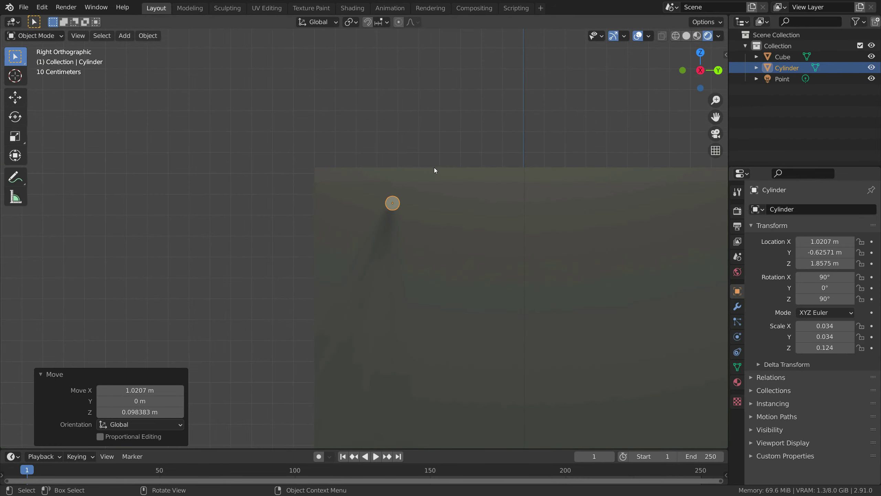
pyautogui.press('g')
pyautogui.click(367, 197)
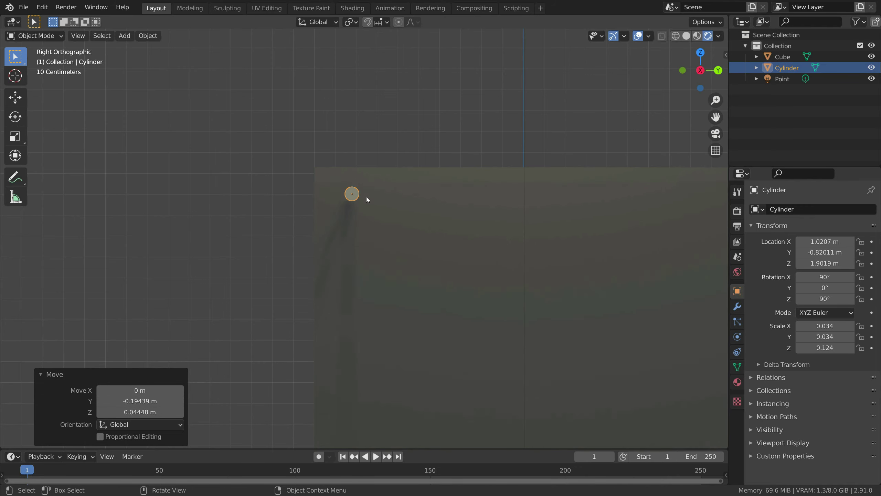
# Give the cylinder a new material with Metallic 1.0 and Roughness 0.2
pyautogui.click(352, 7)
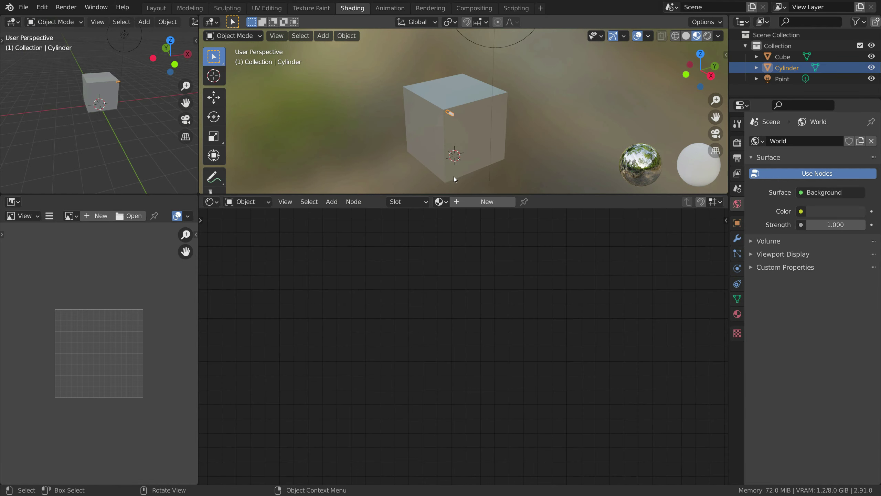
pyautogui.scroll(5, 451, 146)
pyautogui.click(487, 201)
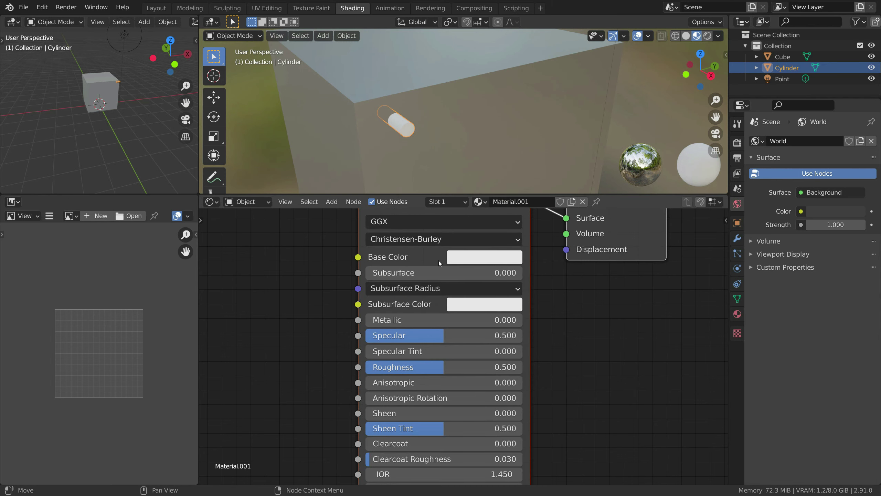
pyautogui.scroll(-1, 438, 260)
pyautogui.moveTo(416, 324); pyautogui.dragTo(492, 323)
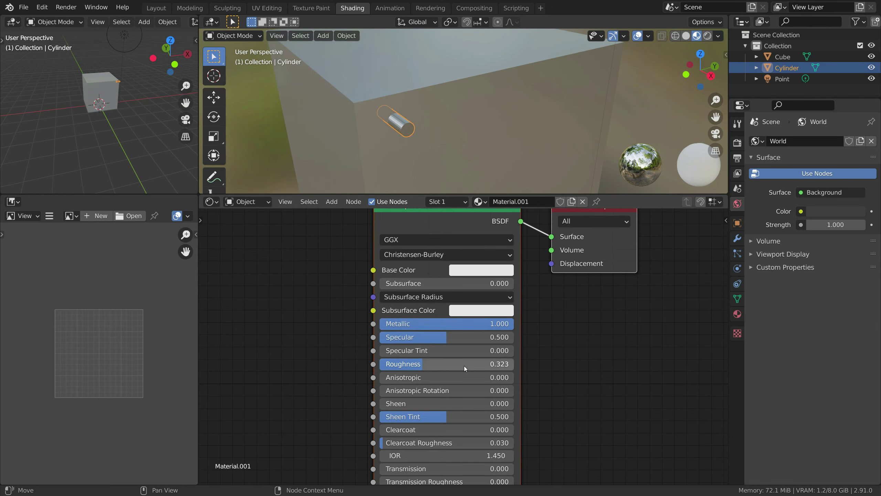
pyautogui.click(506, 366)
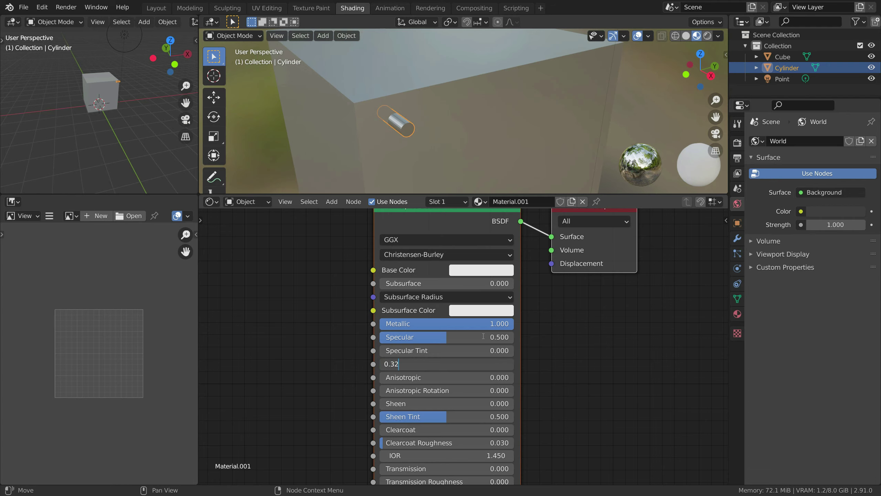
pyautogui.press('Return')
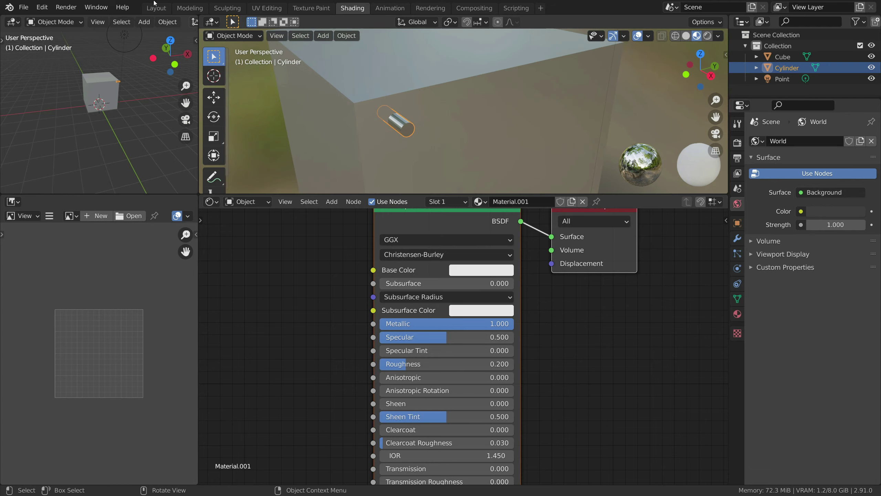
# Return to the Layout workspace and examine the cylinder's rendered metal shading on the cube from several angles
pyautogui.click(144, 9)
pyautogui.moveTo(317, 151); pyautogui.dragTo(342, 188, button='middle')
pyautogui.scroll(-3, 398, 205)
pyautogui.scroll(7, 396, 243)
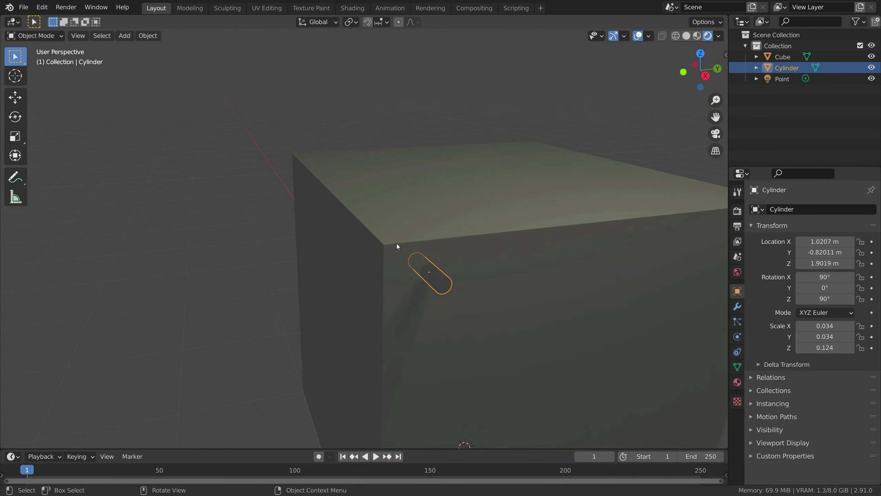
pyautogui.moveTo(413, 240); pyautogui.dragTo(401, 230, button='middle')
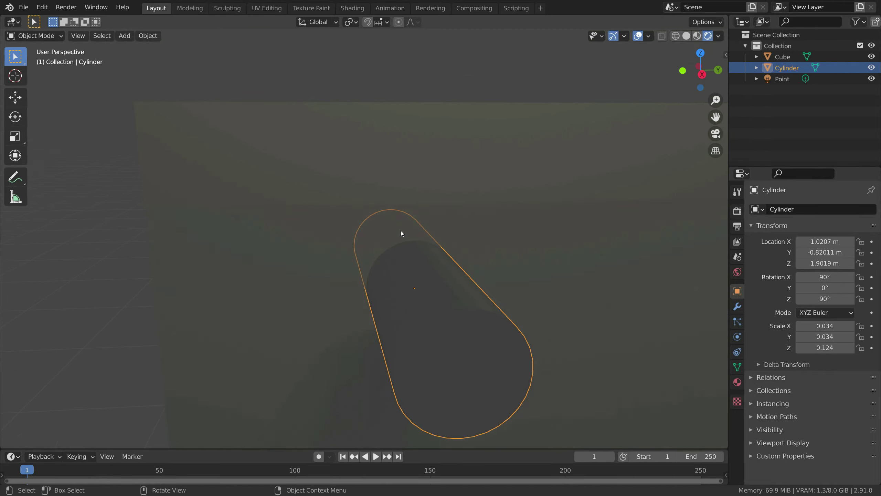
pyautogui.scroll(-6, 408, 231)
pyautogui.scroll(8, 407, 236)
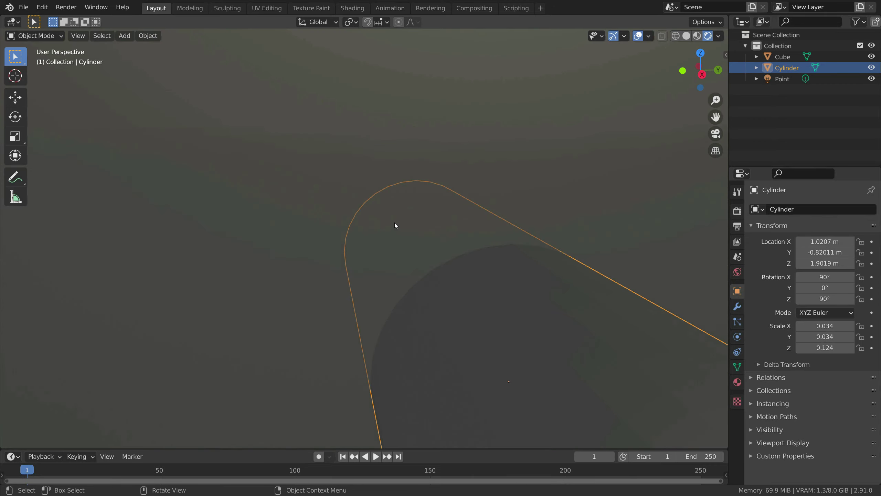
pyautogui.moveTo(396, 226)
pyautogui.mouseDown(button='middle')
pyautogui.moveTo(506, 232)
pyautogui.moveTo(513, 263)
pyautogui.moveTo(488, 277)
pyautogui.moveTo(403, 226)
pyautogui.mouseUp(button='middle')
pyautogui.scroll(-5, 460, 220)
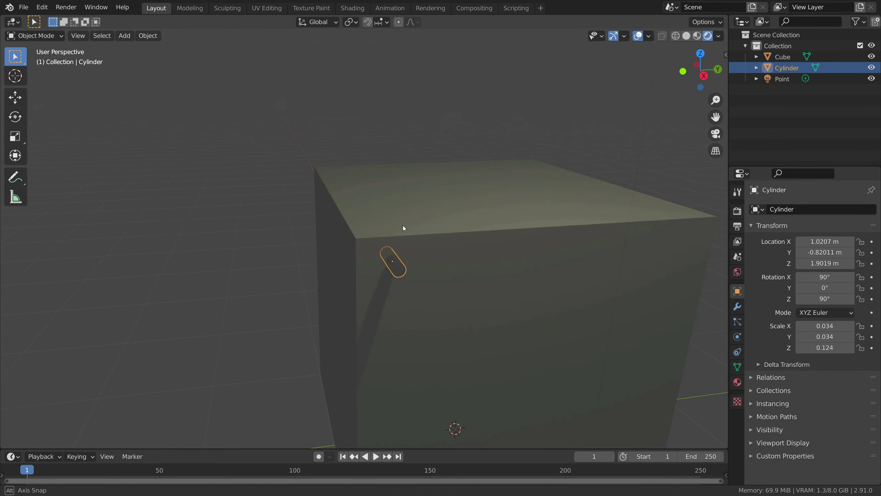
pyautogui.scroll(4, 402, 225)
pyautogui.click(437, 136)
pyautogui.scroll(-7, 486, 142)
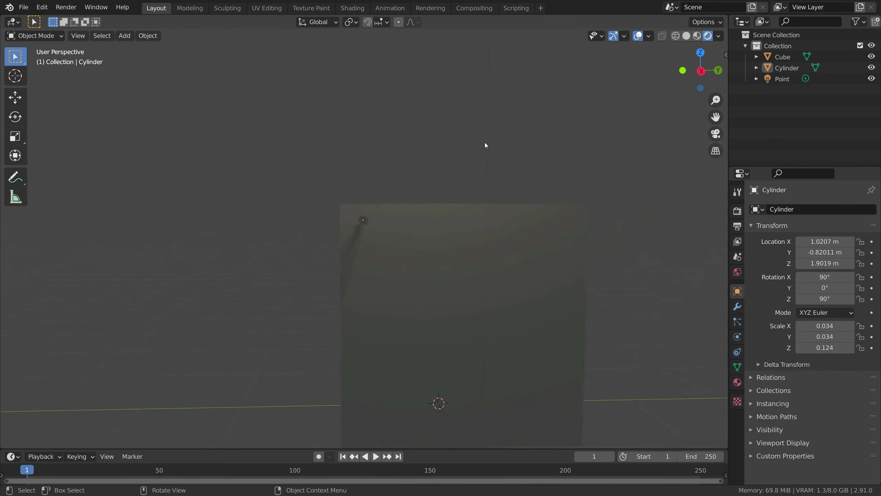
# In the front orthographic view, move the point light away from the cube, to about X 8.78 m and Z 9.31 m
pyautogui.click(682, 71)
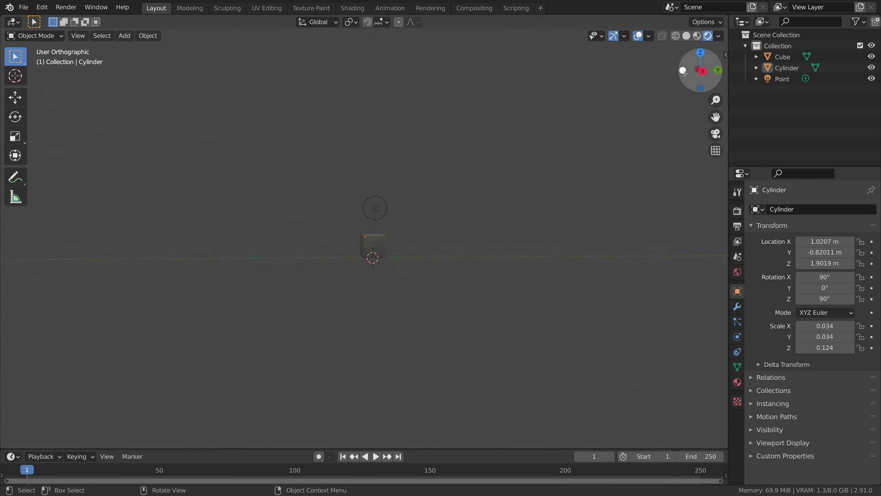
pyautogui.click(382, 209)
pyautogui.moveTo(381, 210); pyautogui.dragTo(462, 154)
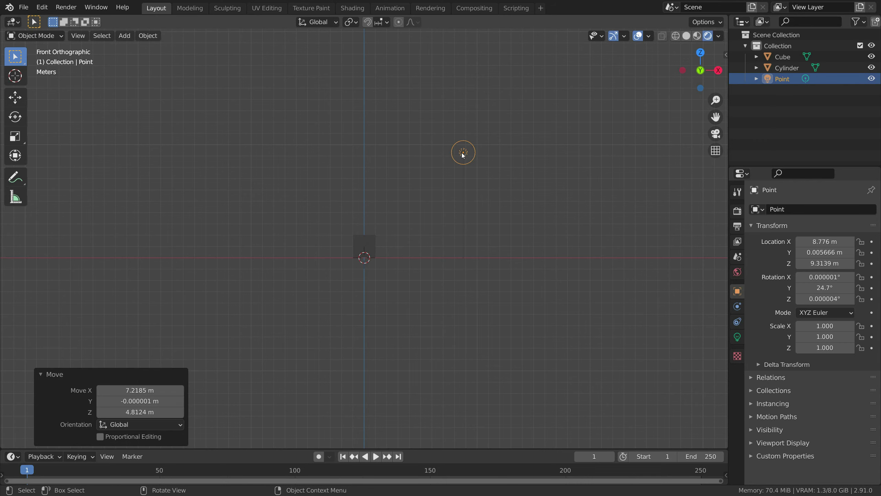
# Change the light's type to Sun and set its strength to 7
pyautogui.click(737, 337)
pyautogui.click(796, 254)
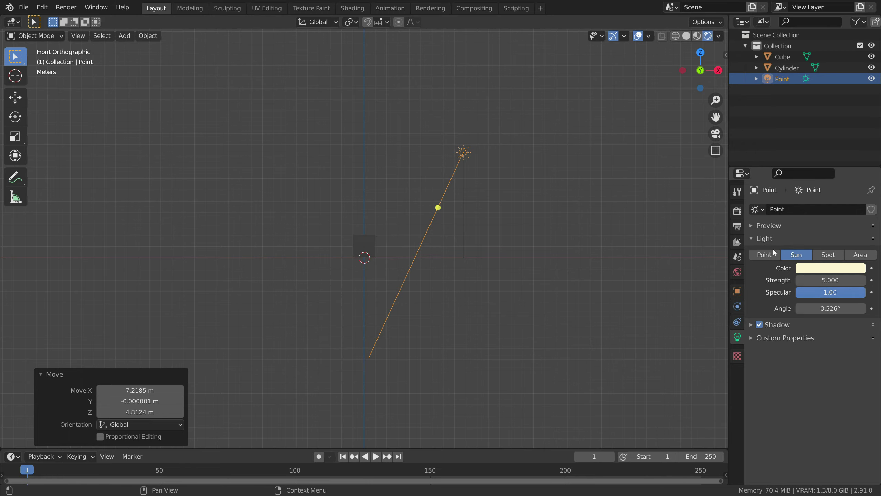
pyautogui.moveTo(427, 215); pyautogui.dragTo(521, 212, button='middle')
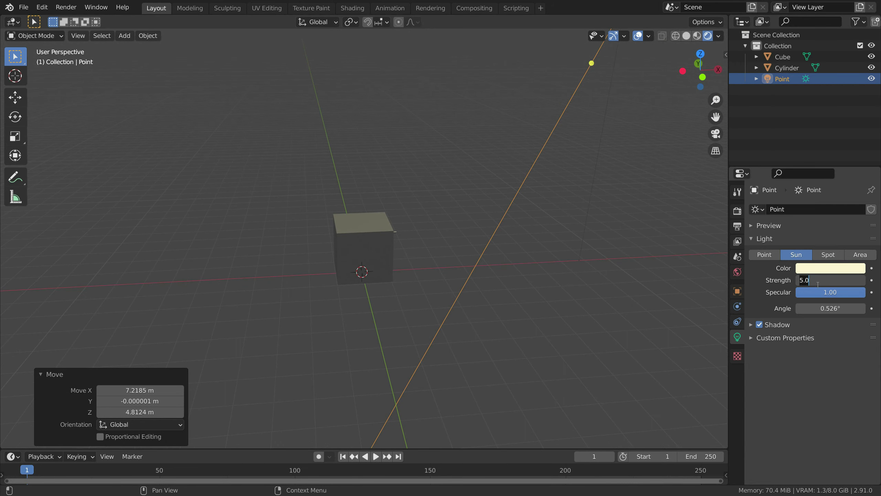
pyautogui.press('Return')
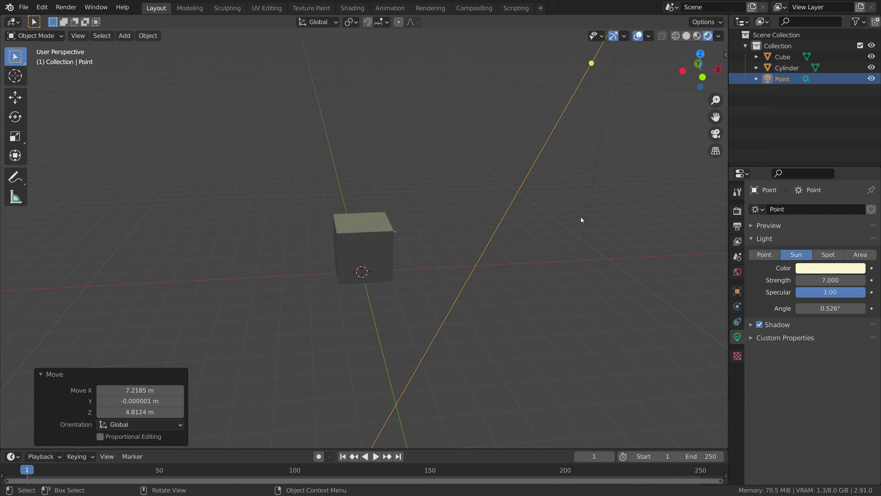
# Examine the sunlit cube, the cylinder and its cast shadow from several angles
pyautogui.scroll(8, 525, 210)
pyautogui.moveTo(522, 209); pyautogui.dragTo(399, 199, button='middle')
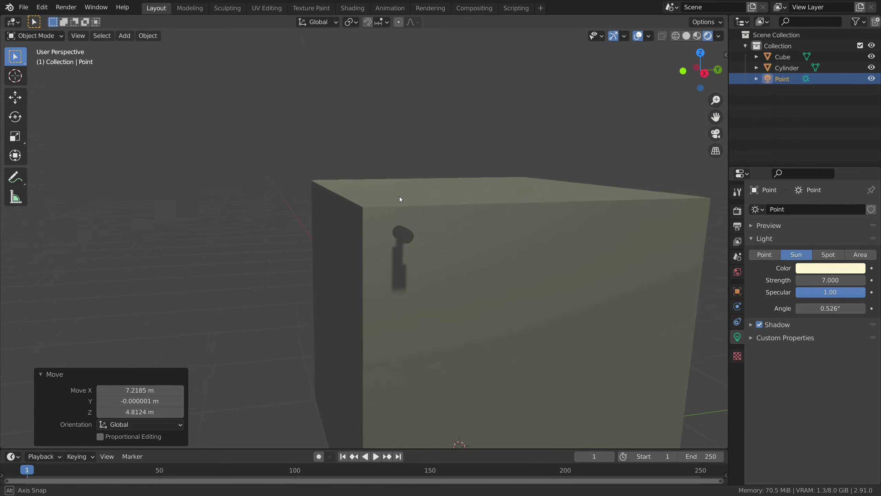
pyautogui.scroll(-5, 468, 258)
pyautogui.scroll(5, 437, 252)
pyautogui.moveTo(437, 252); pyautogui.dragTo(527, 243, button='middle')
pyautogui.click(455, 236)
pyautogui.moveTo(604, 206); pyautogui.dragTo(475, 213, button='middle')
pyautogui.scroll(-6, 474, 211)
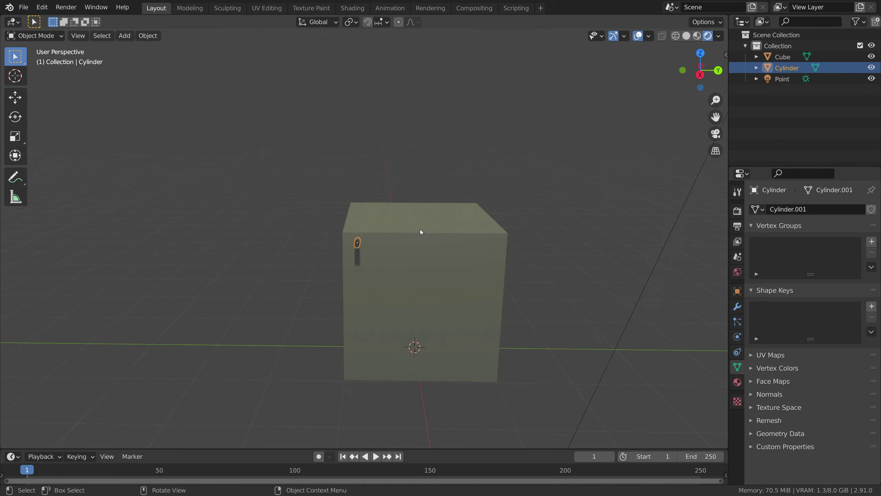
pyautogui.moveTo(419, 228); pyautogui.dragTo(538, 240, button='middle')
pyautogui.click(589, 258)
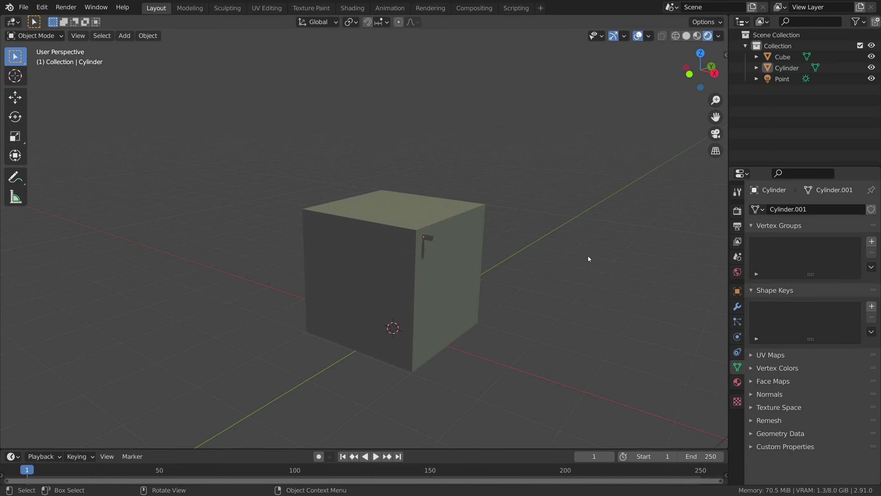
pyautogui.hotkey('shift', 'a')
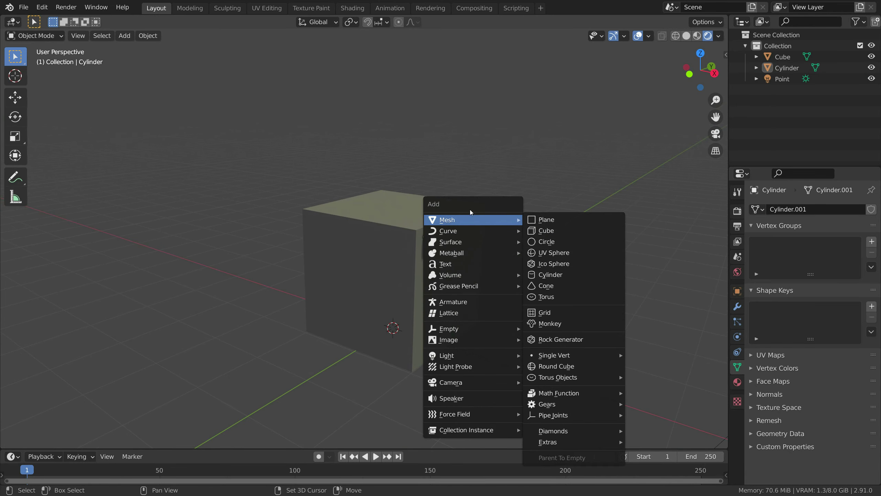
pyautogui.click(553, 275)
pyautogui.scroll(-3, 424, 322)
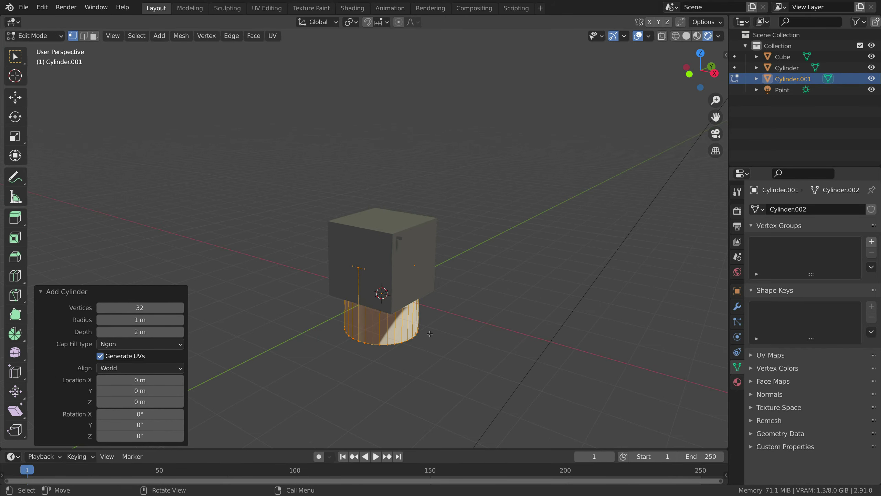
pyautogui.hotkey('ctrl', 'z')
# Join the cylinder into the cube as a single object and show it in the back orthographic view
pyautogui.moveTo(277, 333); pyautogui.dragTo(474, 191)
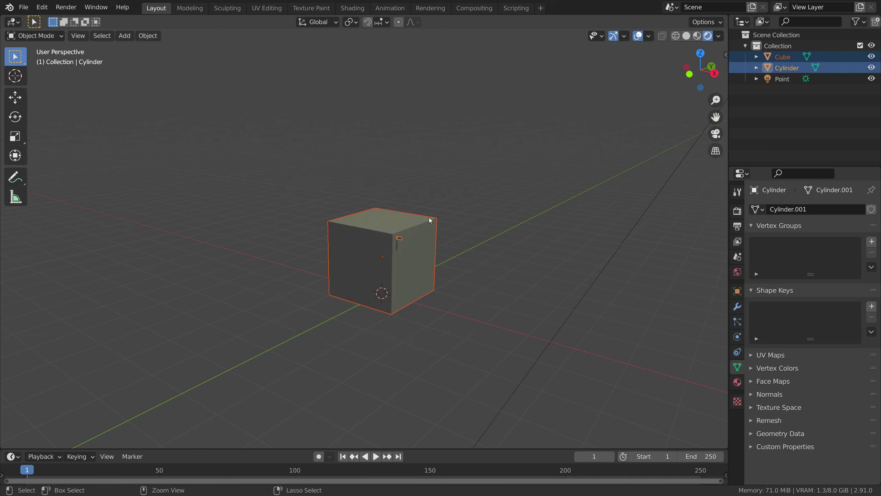
pyautogui.click(349, 273)
pyautogui.keyDown('shift'); pyautogui.click(400, 239); pyautogui.keyUp('shift')
pyautogui.keyDown('shift'); pyautogui.click(366, 250); pyautogui.keyUp('shift')
pyautogui.hotkey('ctrl', 'j')
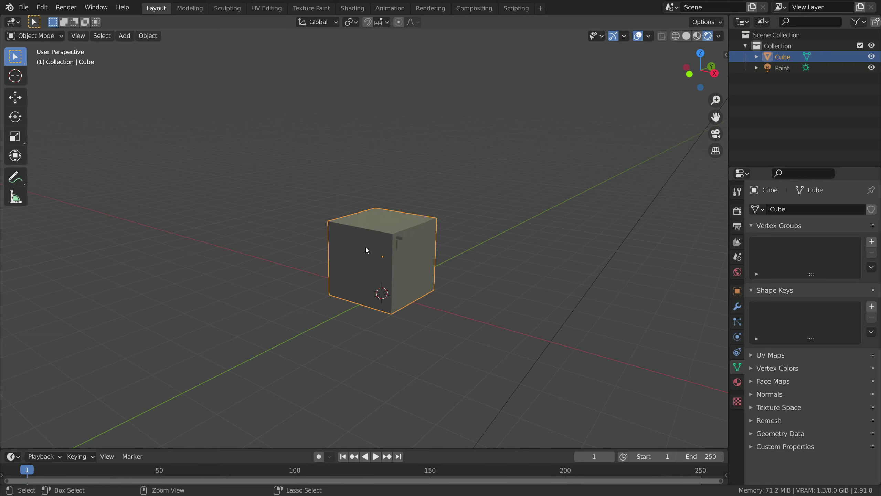
pyautogui.click(710, 66)
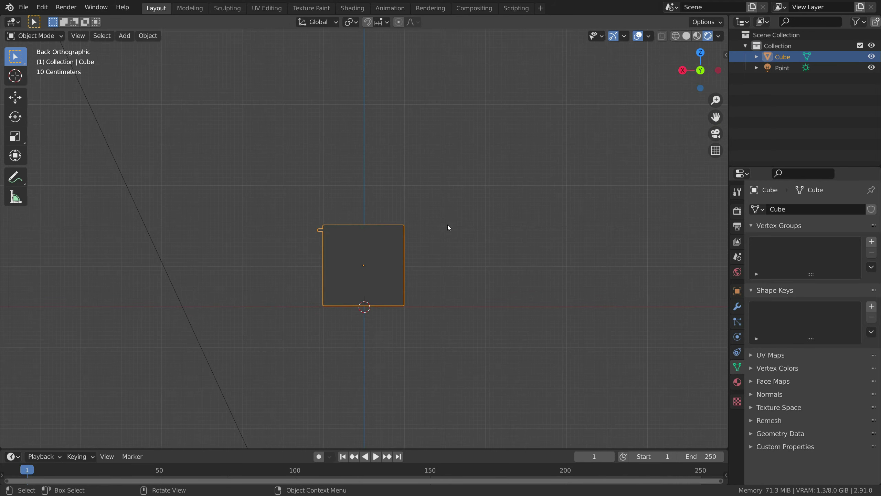
# Move the joined cube away from the world origin by about -4.41 m in X and 0.31 m in Z
pyautogui.press('g')
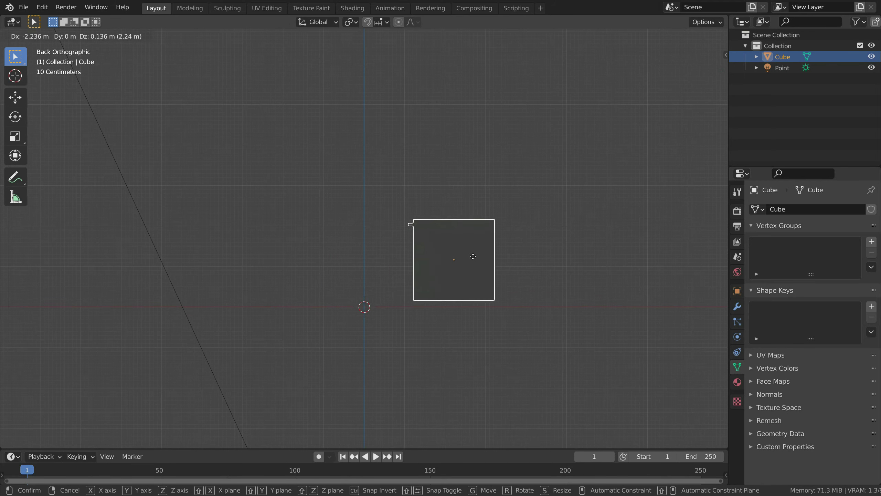
pyautogui.click(517, 249)
pyautogui.moveTo(517, 249); pyautogui.dragTo(538, 283, button='middle')
# Add a mesh cylinder at the world origin and reduce its vertex count to 6
pyautogui.hotkey('shift', 'a')
pyautogui.moveTo(347, 253)
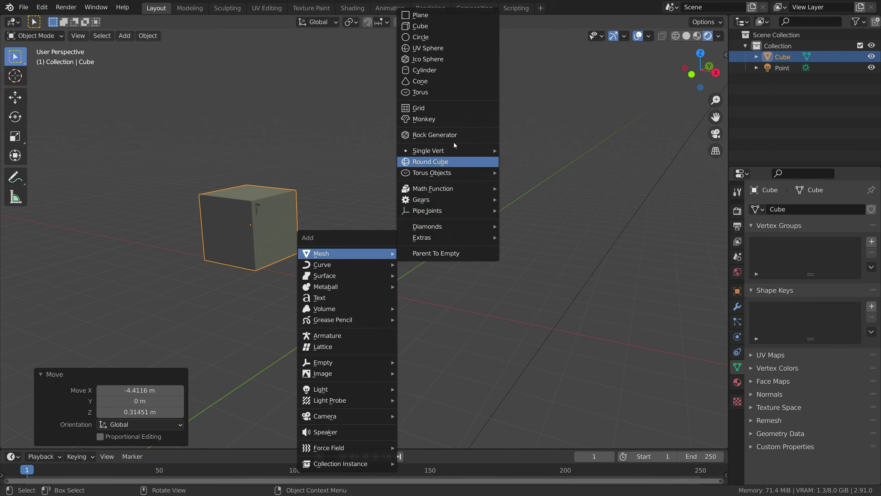
pyautogui.click(440, 73)
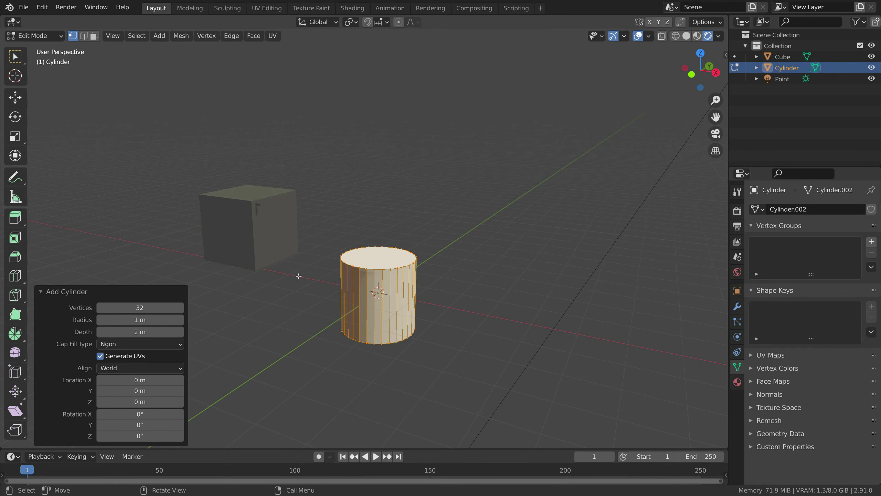
pyautogui.scroll(3, 299, 276)
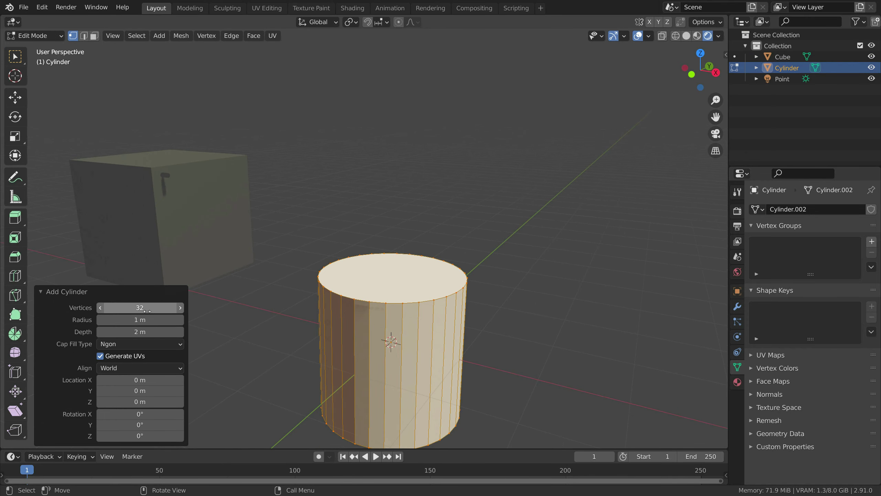
pyautogui.moveTo(147, 311); pyautogui.dragTo(184, 311)
pyautogui.moveTo(388, 343); pyautogui.dragTo(391, 383, button='middle')
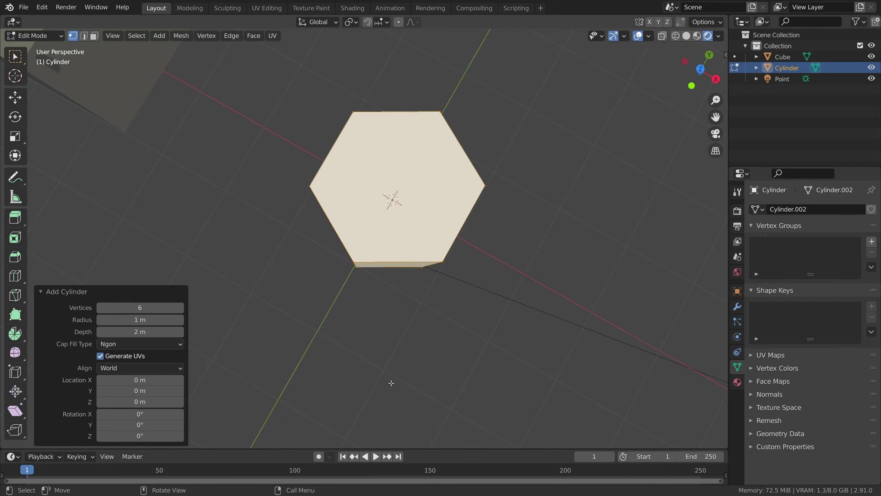
# Raise the cylinder's vertex count to 8, one vertex at a time, and return it to 6
pyautogui.click(183, 310)
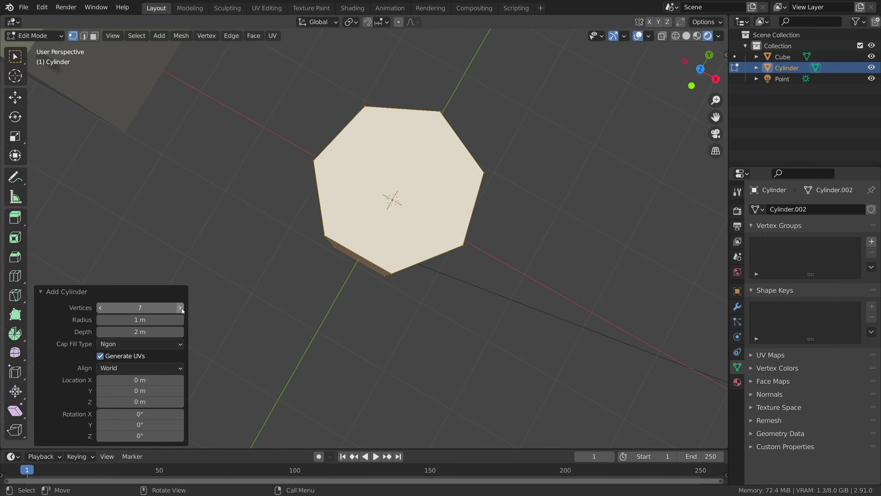
pyautogui.click(181, 308)
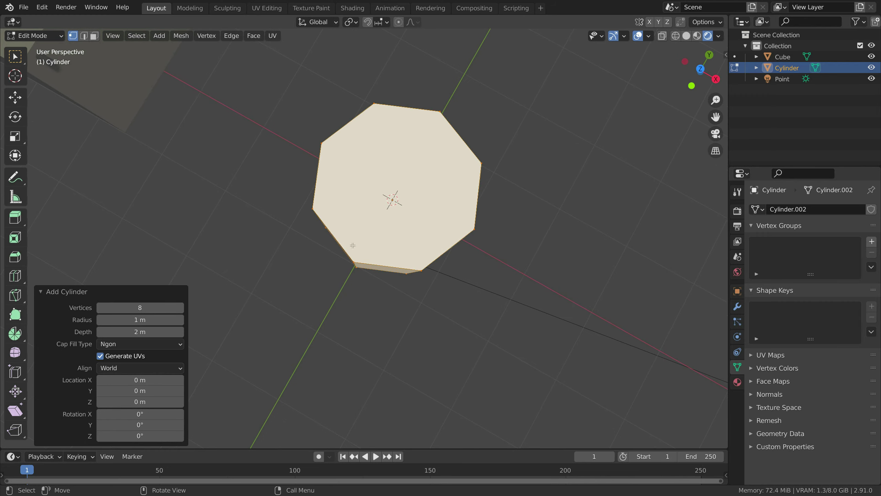
pyautogui.click(101, 309)
pyautogui.click(101, 308)
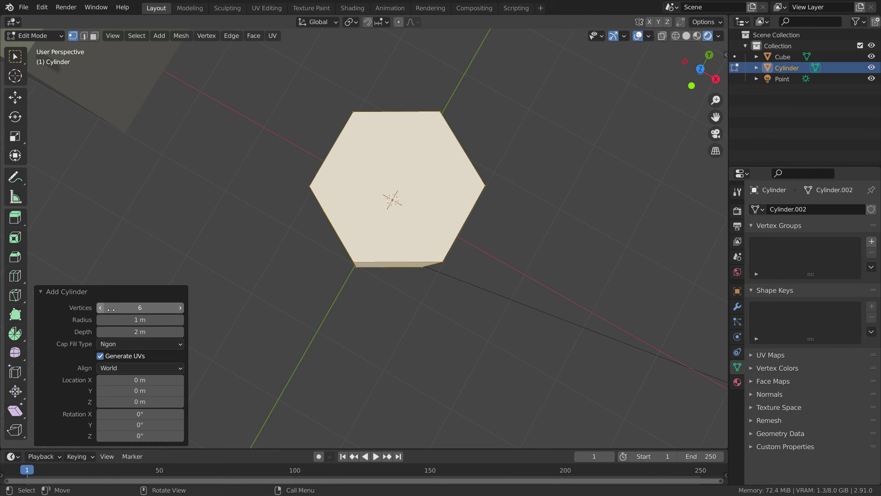
pyautogui.scroll(2, 403, 266)
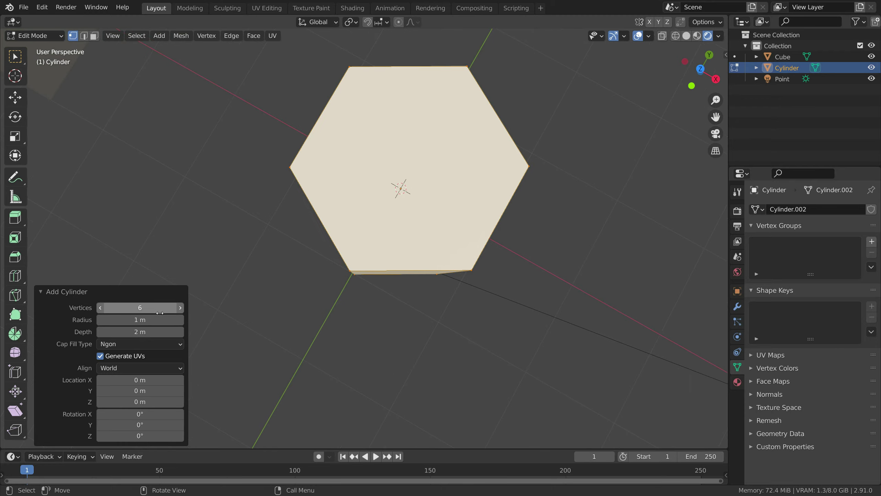
# Increase the cylinder's vertices stepwise to 10 and bring them back down to 8
pyautogui.click(180, 308)
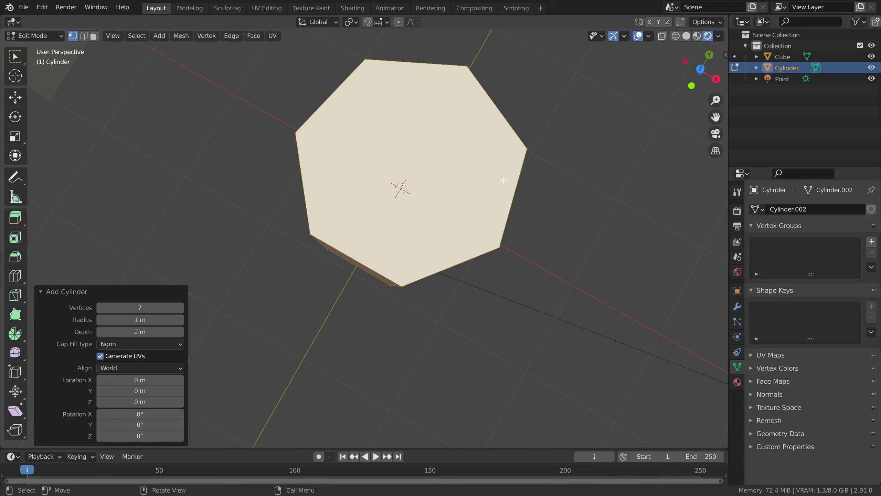
pyautogui.click(180, 308)
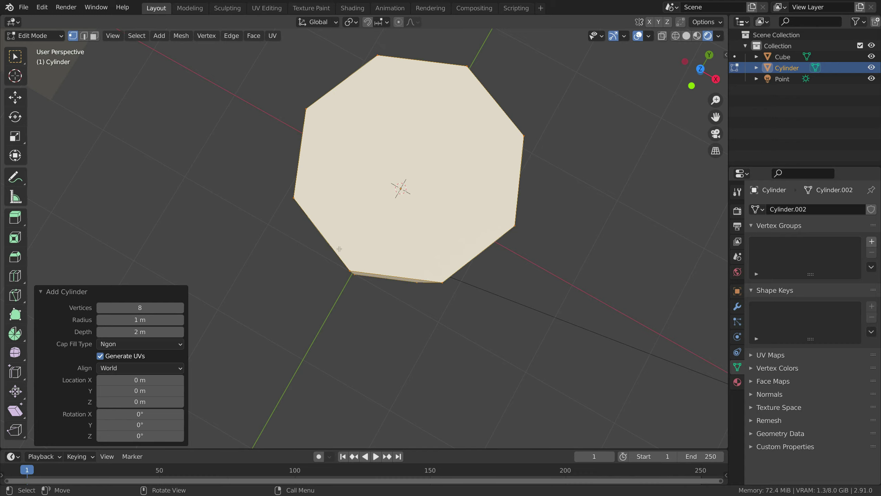
pyautogui.click(181, 307)
pyautogui.click(180, 308)
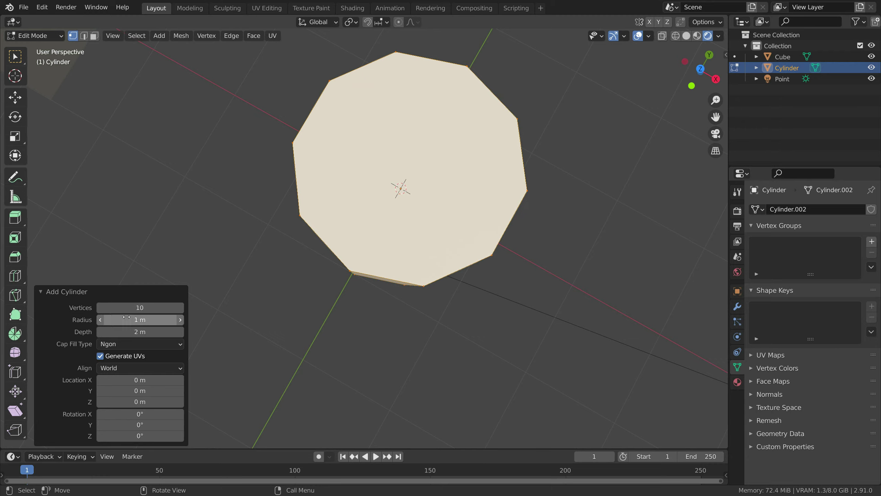
pyautogui.click(100, 307)
pyautogui.click(100, 308)
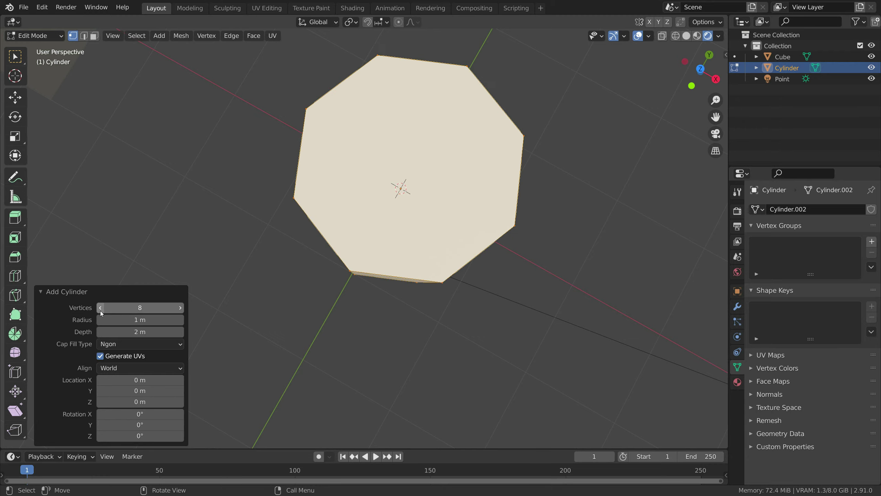
# Return the eight-sided cylinder to Object Mode and delete it
pyautogui.moveTo(423, 299); pyautogui.dragTo(389, 212, button='middle')
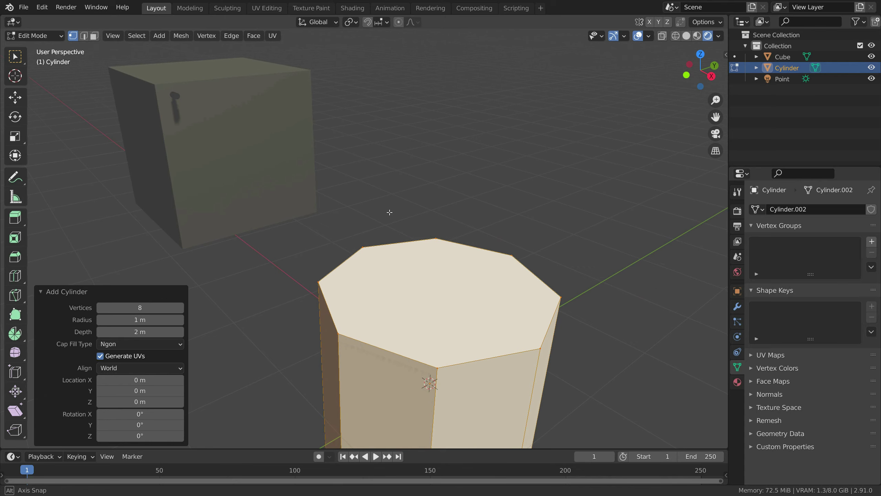
pyautogui.scroll(-3, 430, 290)
pyautogui.moveTo(429, 289); pyautogui.dragTo(408, 272, button='middle')
pyautogui.click(336, 325)
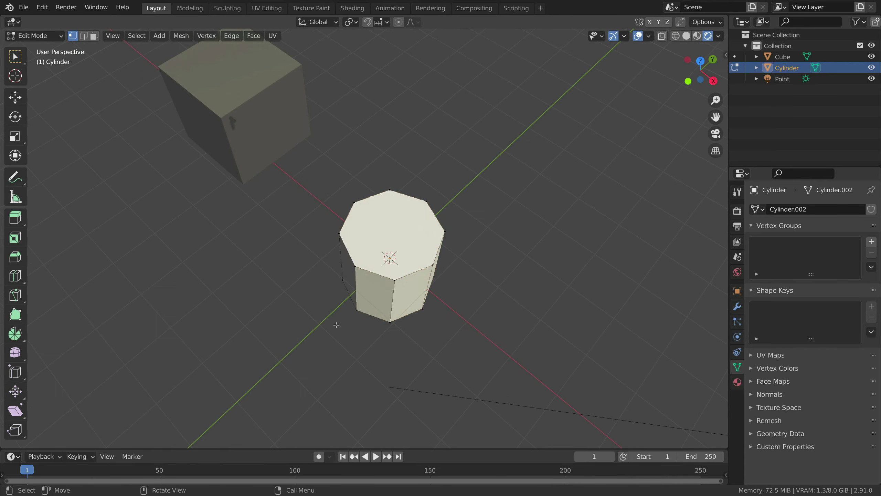
pyautogui.click(57, 36)
pyautogui.click(38, 48)
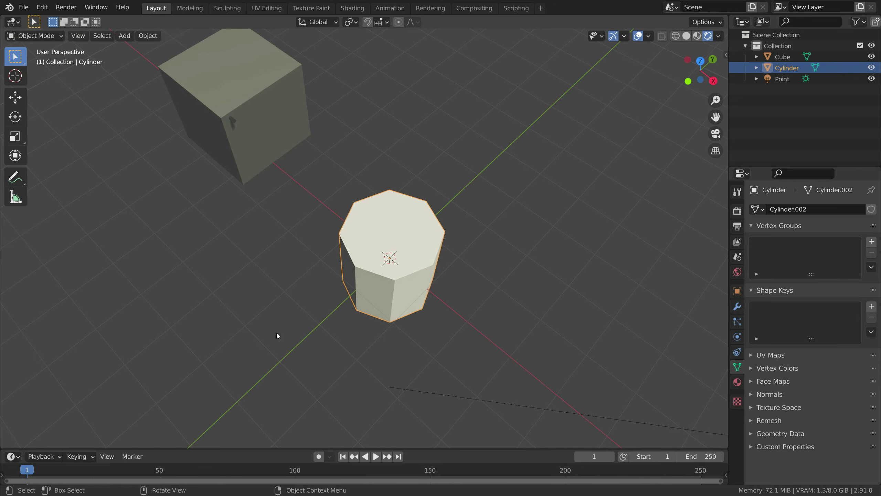
pyautogui.press('Delete')
# Add a torus mesh at the world origin and set its major segments to 8
pyautogui.hotkey('shift', 'a')
pyautogui.moveTo(345, 226)
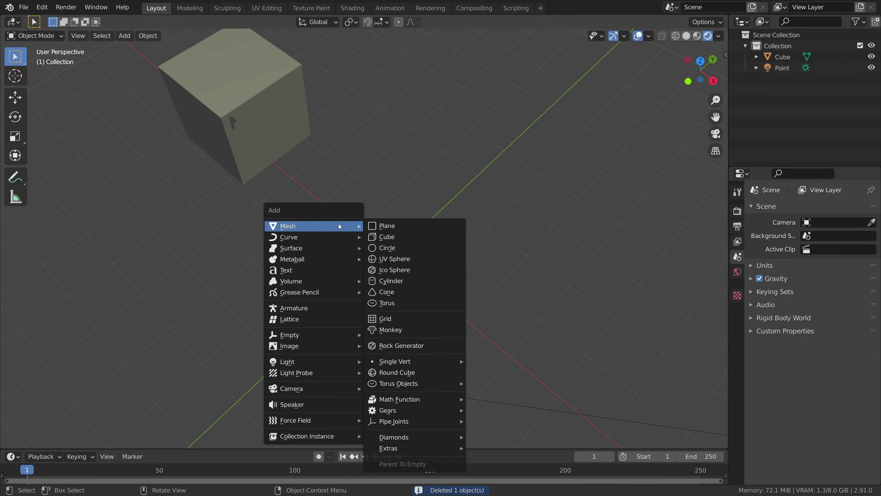
pyautogui.click(396, 292)
pyautogui.scroll(4, 392, 277)
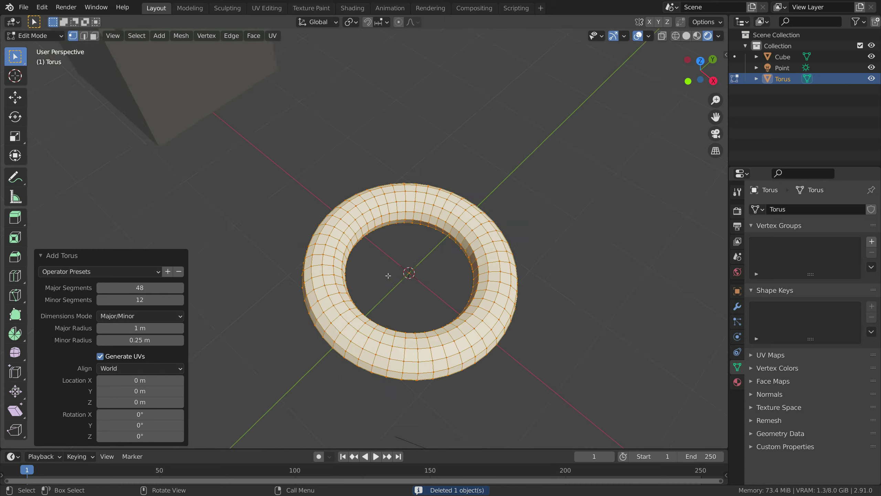
pyautogui.moveTo(158, 288); pyautogui.dragTo(117, 290)
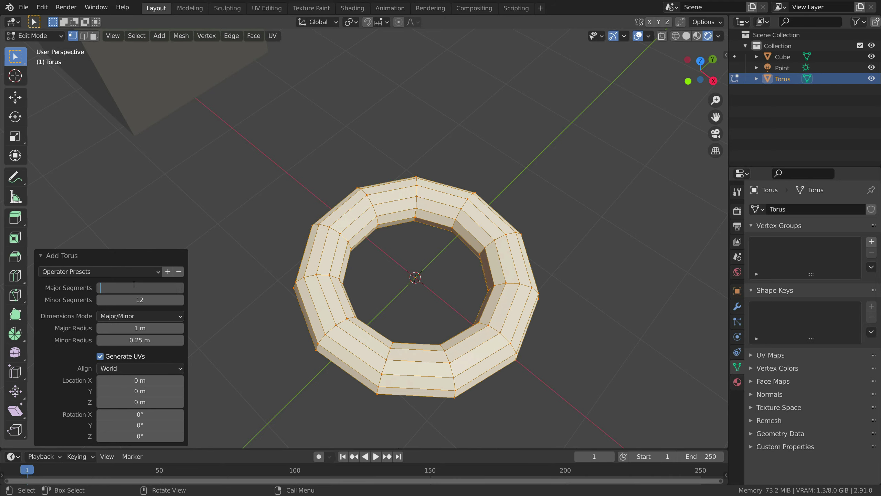
pyautogui.write('8')
pyautogui.press('Return')
# Reduce the torus's minor segments stepwise to 3, checking the ring's cross-section from the side
pyautogui.moveTo(381, 320); pyautogui.dragTo(392, 165, button='middle')
pyautogui.scroll(3, 364, 191)
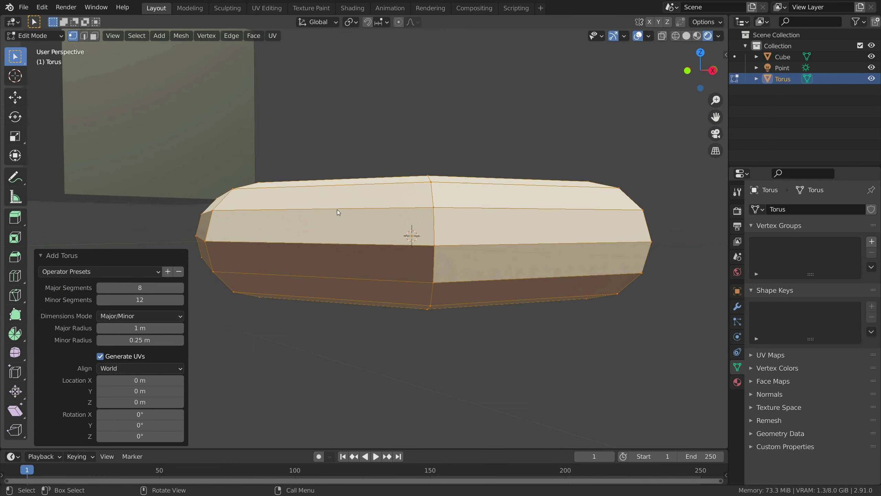
pyautogui.click(100, 299)
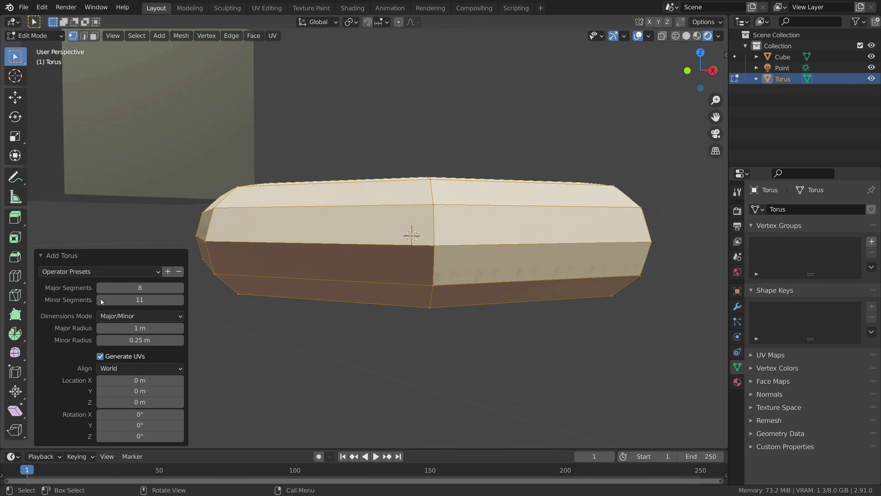
pyautogui.click(101, 298)
pyautogui.click(101, 298)
pyautogui.click(101, 299)
pyautogui.click(101, 299)
pyautogui.click(100, 299)
pyautogui.click(100, 299)
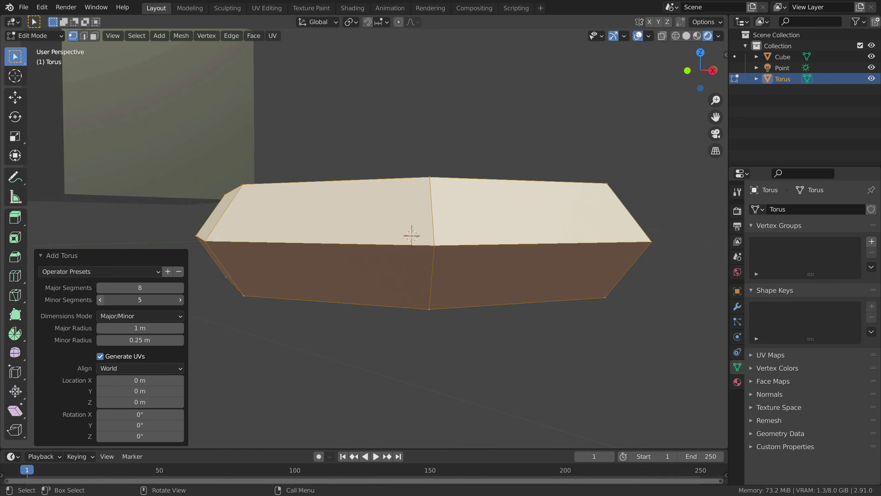
pyautogui.click(100, 299)
pyautogui.click(101, 298)
pyautogui.moveTo(291, 255); pyautogui.dragTo(287, 276, button='middle')
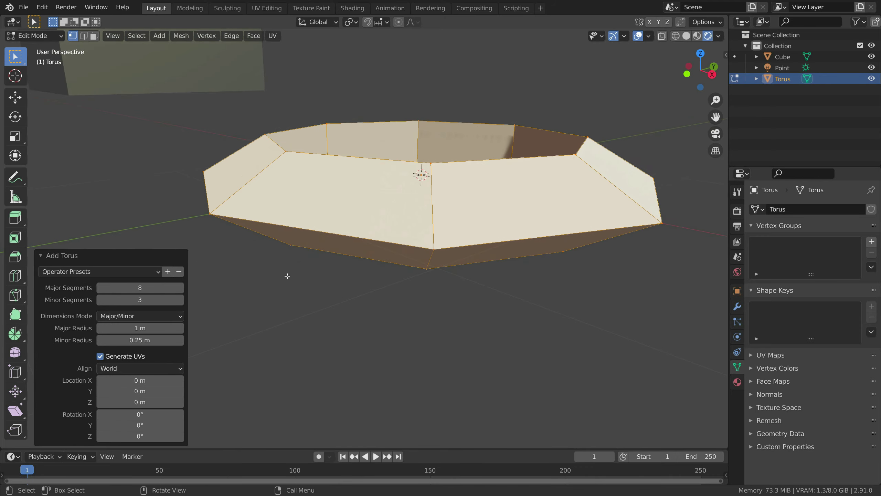
# Raise the torus's minor segments to 8 and on to 10, checking the rounder profile from several angles
pyautogui.click(180, 300)
pyautogui.click(180, 300)
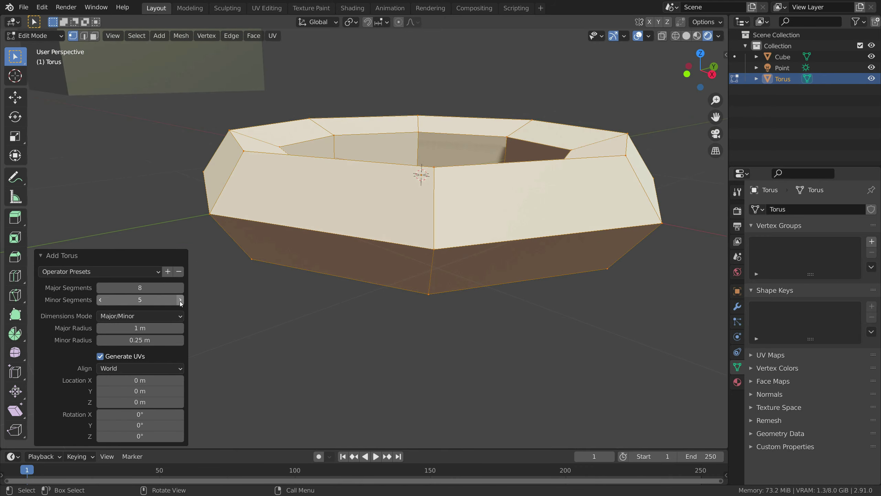
pyautogui.click(180, 301)
pyautogui.click(180, 300)
pyautogui.click(180, 301)
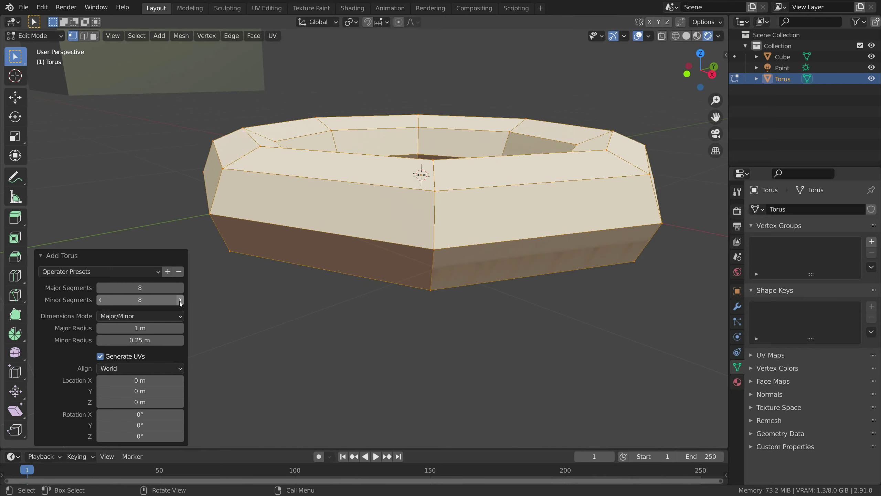
pyautogui.moveTo(345, 265); pyautogui.dragTo(386, 270, button='middle')
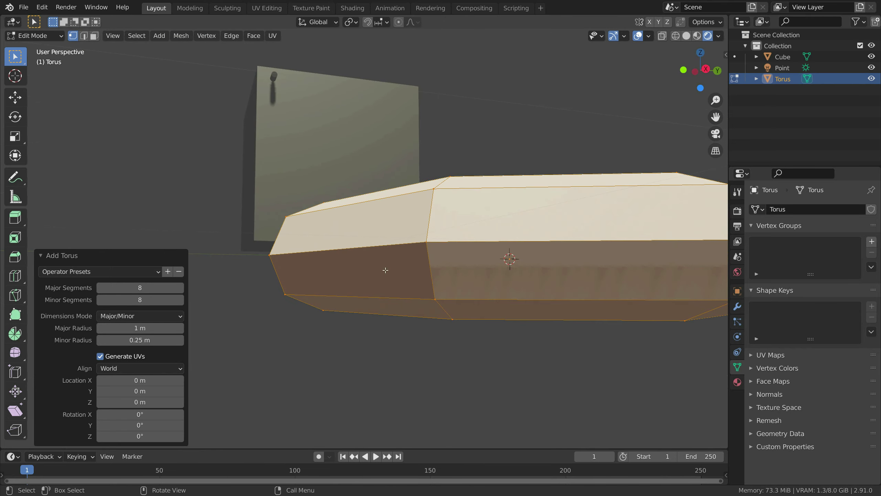
pyautogui.click(180, 300)
pyautogui.click(180, 300)
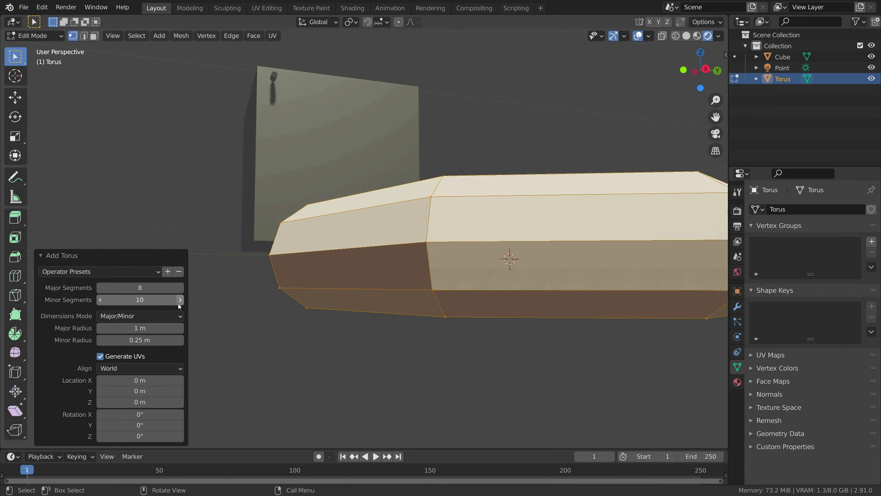
pyautogui.moveTo(293, 281); pyautogui.dragTo(480, 303, button='middle')
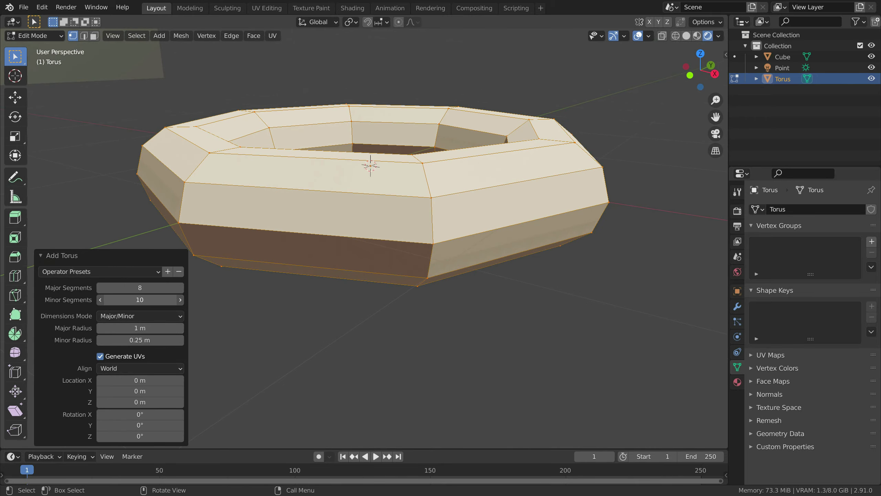
# Increase the torus's minor segments to 252 and check the smooth tube from above
pyautogui.moveTo(146, 299); pyautogui.dragTo(332, 293)
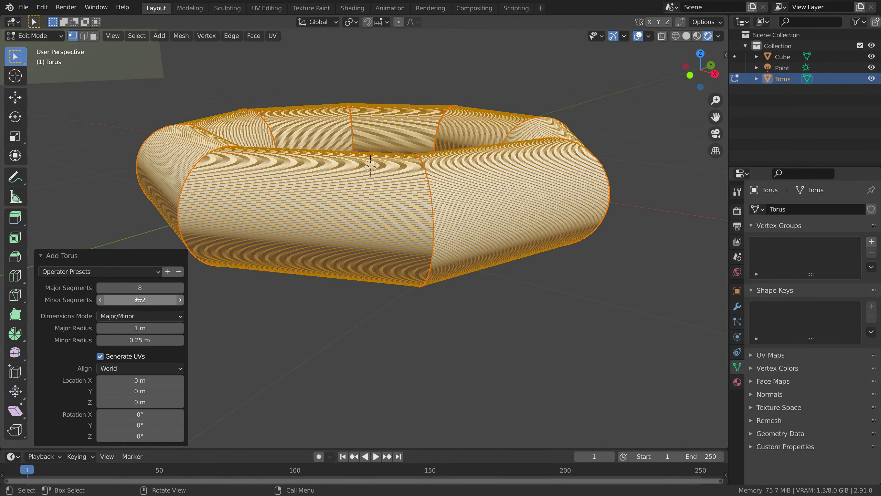
pyautogui.moveTo(305, 177); pyautogui.dragTo(313, 231, button='middle')
pyautogui.scroll(-5, 313, 231)
pyautogui.scroll(-2, 313, 231)
pyautogui.scroll(2, 316, 212)
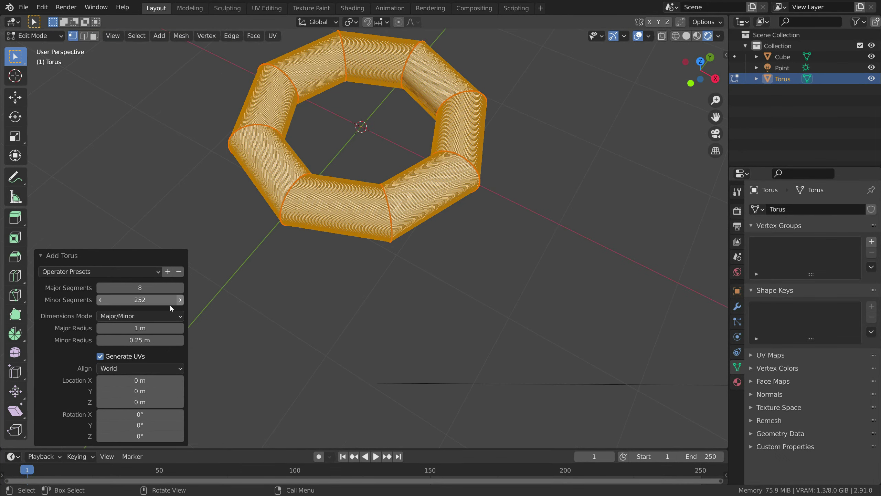
# Lower the torus's minor segments to 4 and inspect the square cross-section from several angles
pyautogui.moveTo(125, 300); pyautogui.dragTo(809, 314)
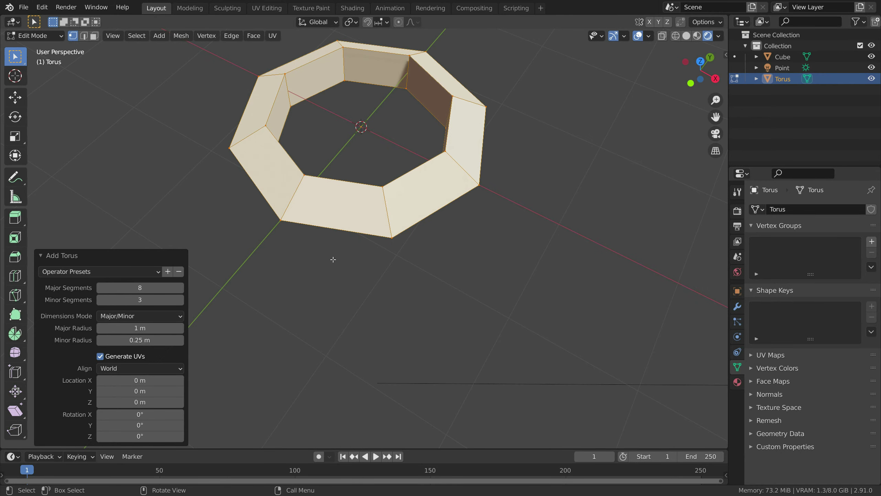
pyautogui.moveTo(333, 259); pyautogui.dragTo(315, 188, button='middle')
pyautogui.click(182, 301)
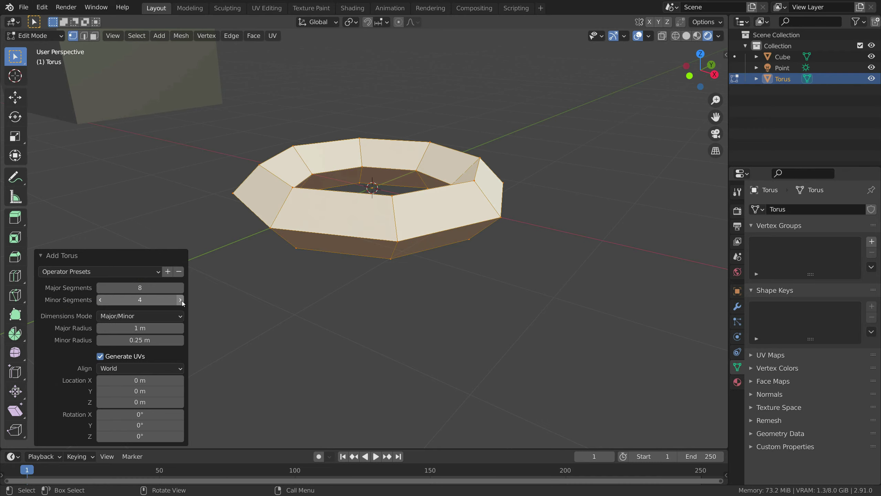
pyautogui.scroll(3, 305, 255)
pyautogui.moveTo(305, 256); pyautogui.dragTo(304, 233, button='middle')
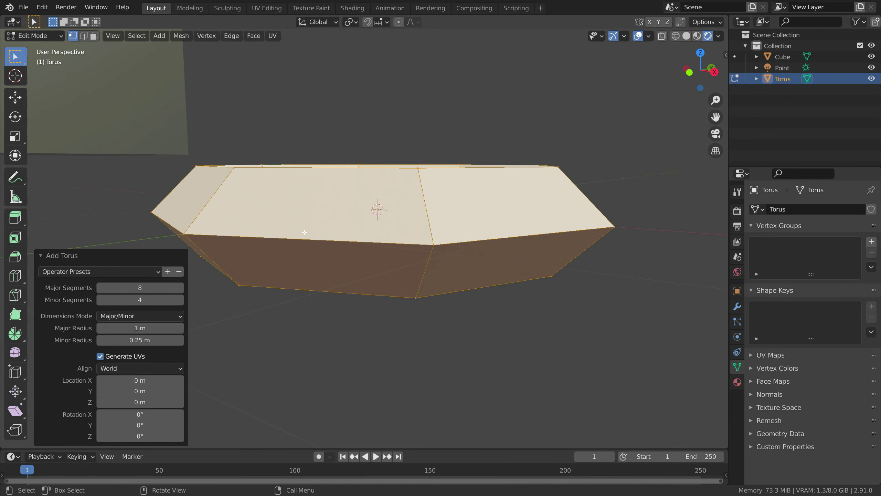
pyautogui.moveTo(244, 241); pyautogui.dragTo(176, 251, button='middle')
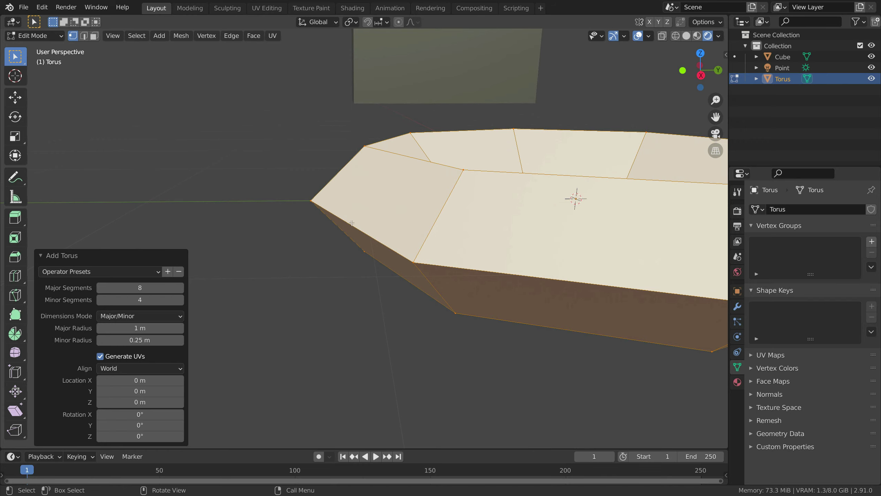
pyautogui.scroll(-3, 428, 188)
pyautogui.moveTo(360, 201); pyautogui.dragTo(310, 195, button='middle')
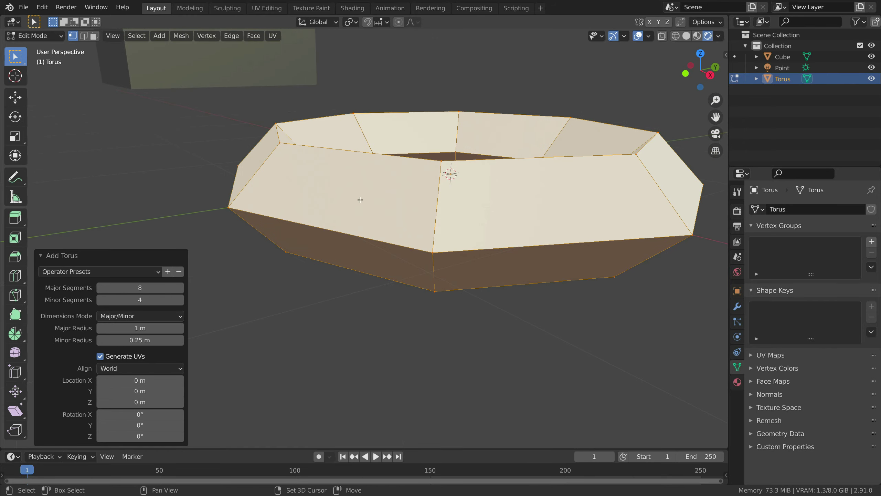
# Undo the torus and the changes around it until the octagonal cylinder is restored in object mode
pyautogui.hotkey('shift', 'a')
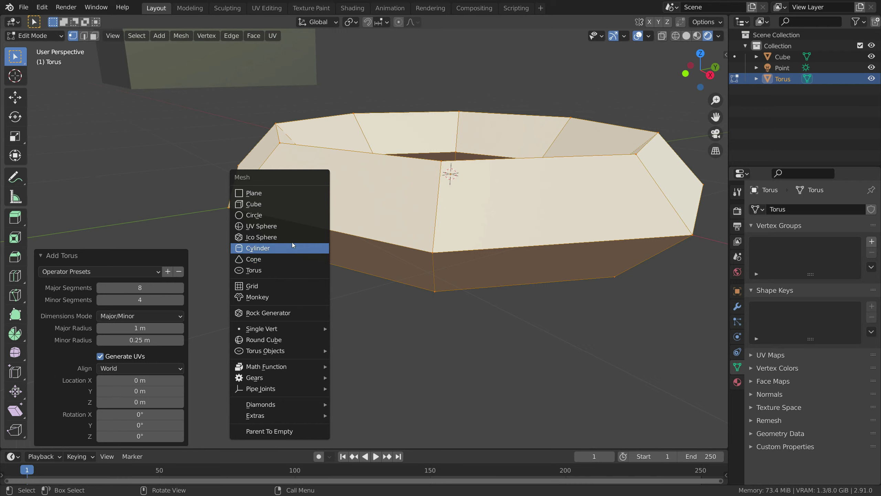
pyautogui.click(476, 211)
pyautogui.scroll(-5, 375, 234)
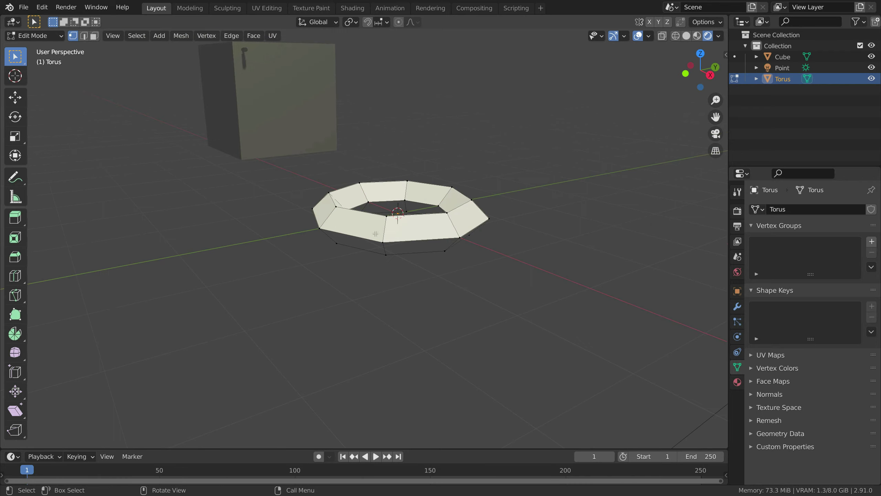
pyautogui.hotkey('ctrl', 'z')
pyautogui.hotkey('ctrl', 'z')
pyautogui.hotkey('ctrl', 'z')
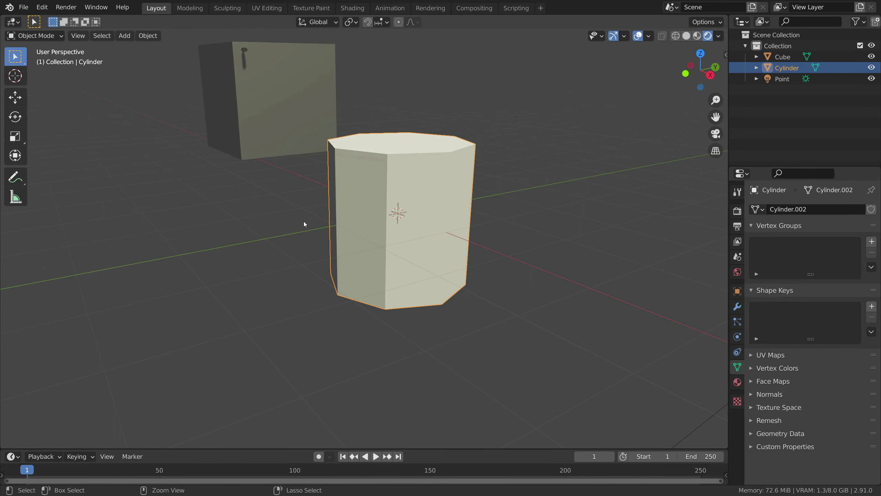
# In the Sculpting workspace, cut a square hole through the middle of the cylinder from top view with Box Trim in Difference mode
pyautogui.moveTo(304, 221); pyautogui.dragTo(333, 192, button='middle')
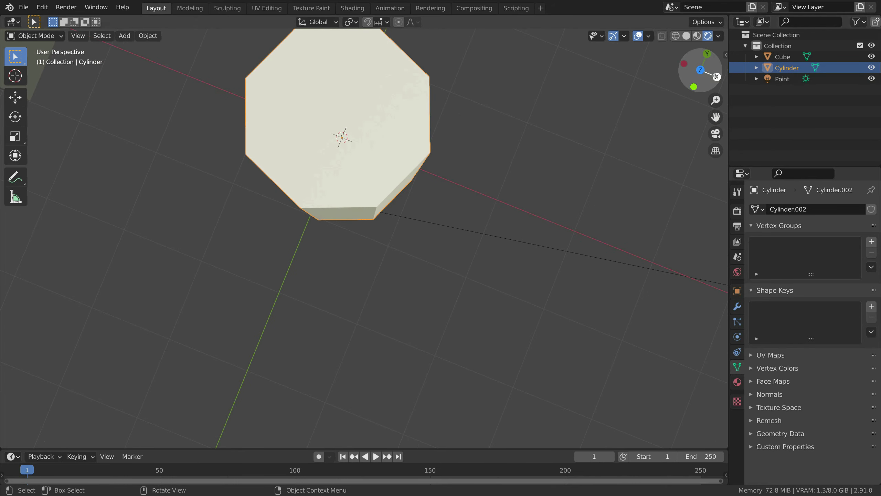
pyautogui.click(701, 73)
pyautogui.scroll(-2, 418, 232)
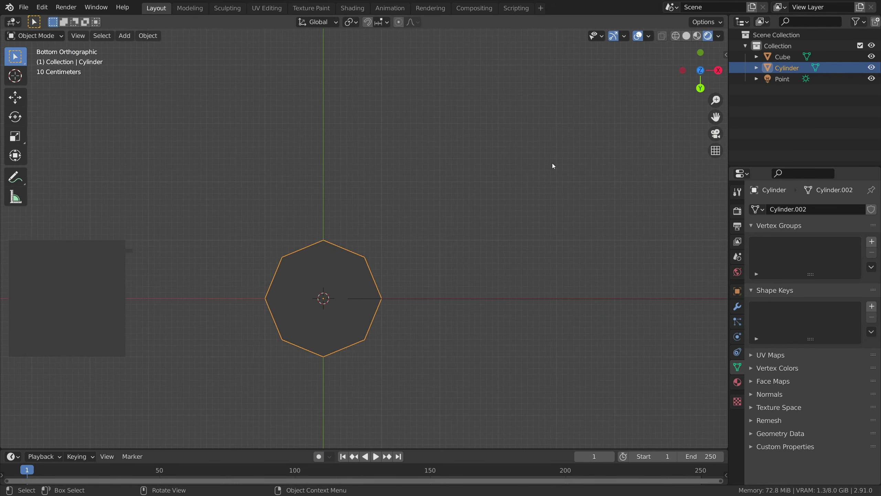
pyautogui.moveTo(711, 79); pyautogui.dragTo(691, 79)
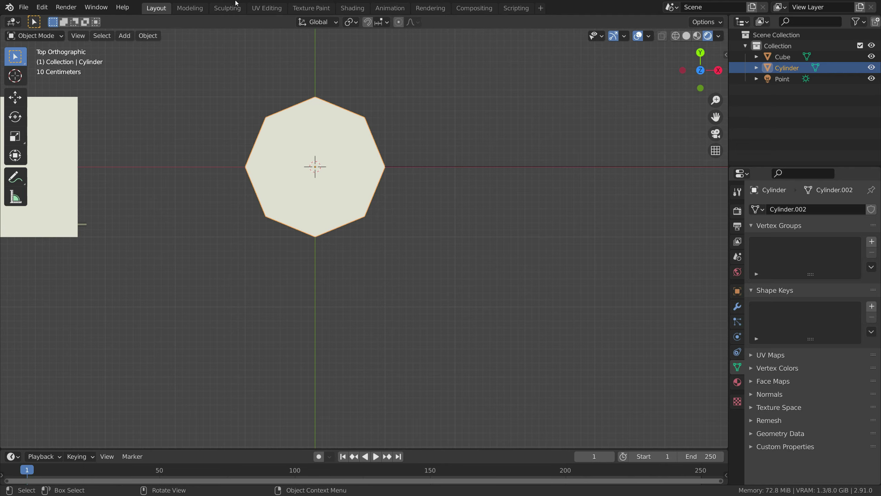
pyautogui.click(200, 8)
pyautogui.click(228, 8)
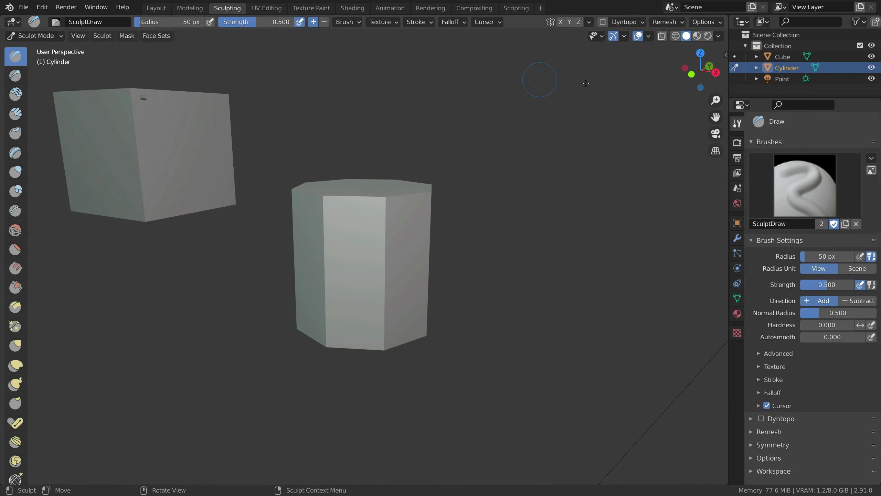
pyautogui.click(700, 54)
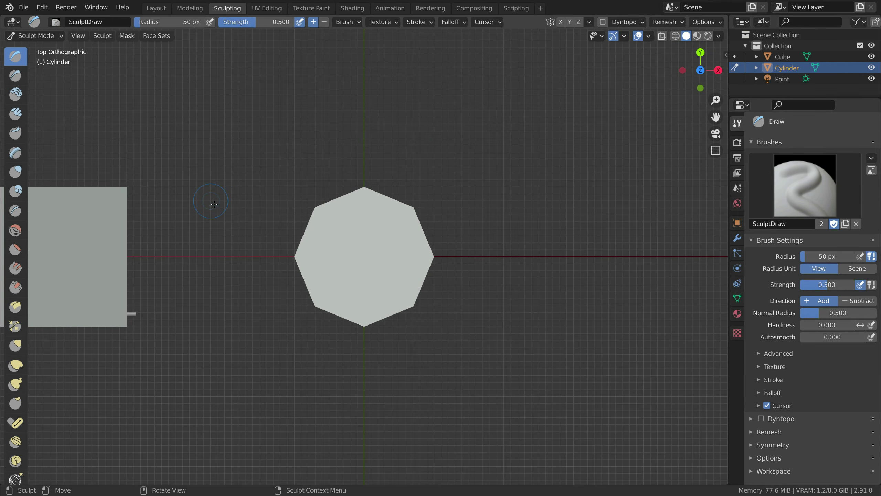
pyautogui.scroll(-10, 14, 364)
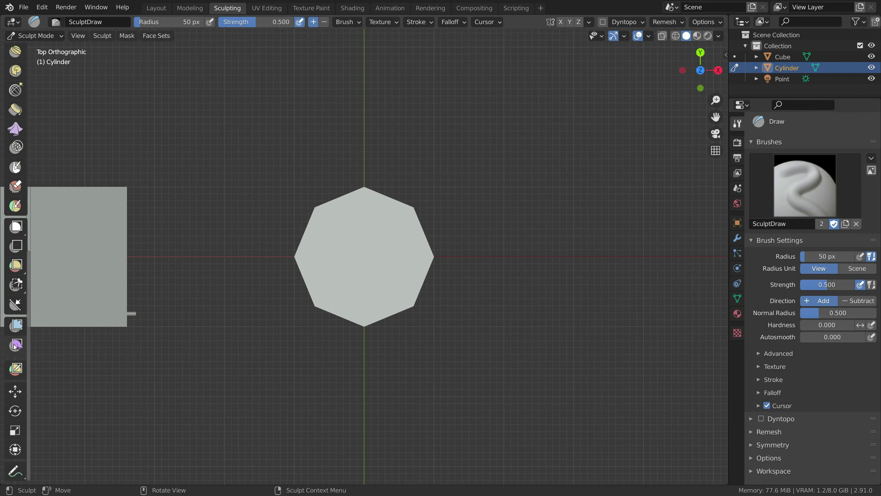
pyautogui.click(20, 288)
pyautogui.moveTo(325, 214); pyautogui.dragTo(407, 298)
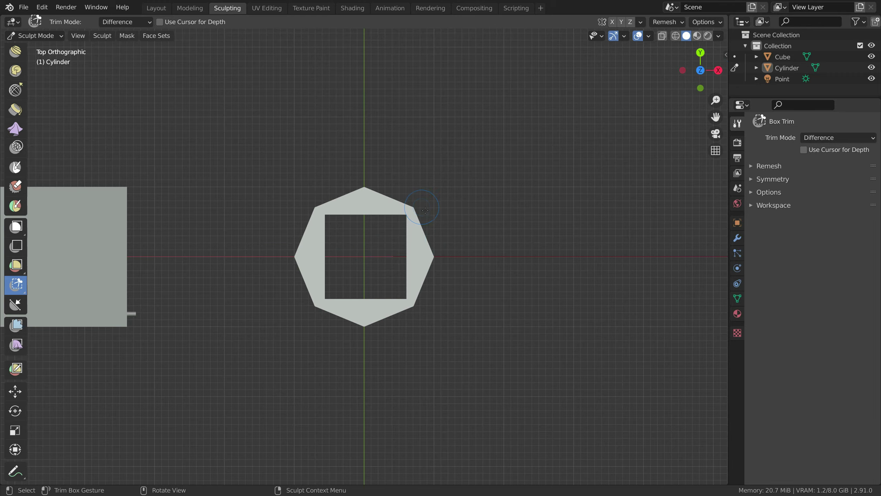
# Inspect the square hole through the cylinder from several angles and return to the top view
pyautogui.moveTo(425, 210); pyautogui.dragTo(305, 190, button='middle')
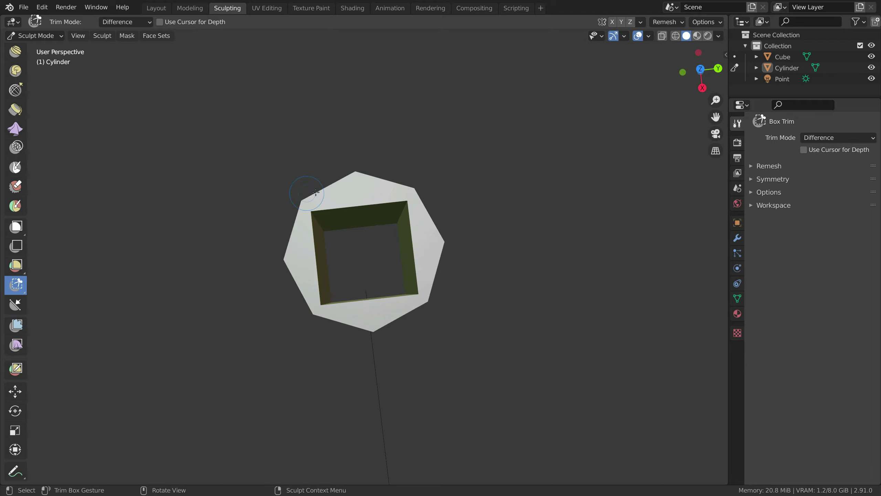
pyautogui.click(700, 70)
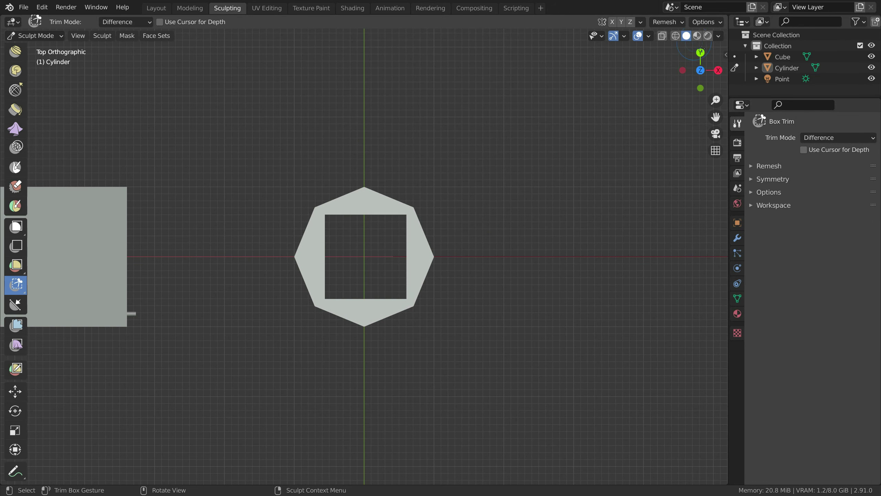
pyautogui.moveTo(702, 49); pyautogui.dragTo(686, 65)
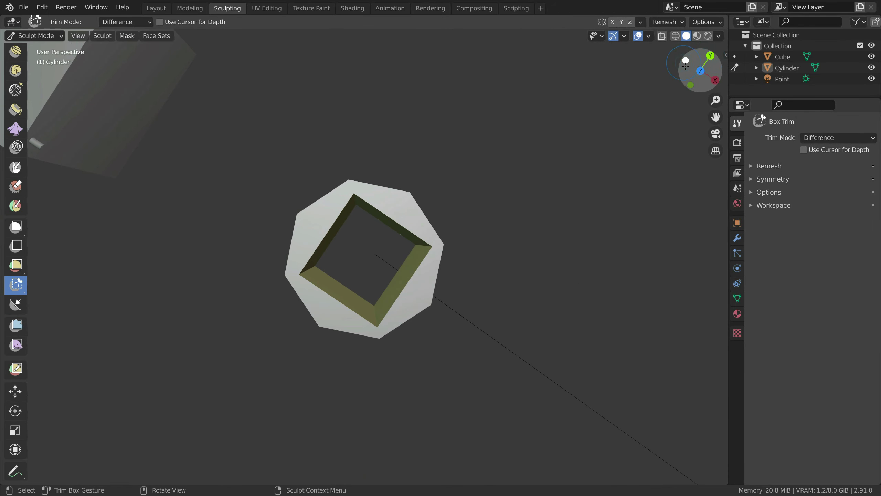
pyautogui.click(685, 62)
pyautogui.click(701, 52)
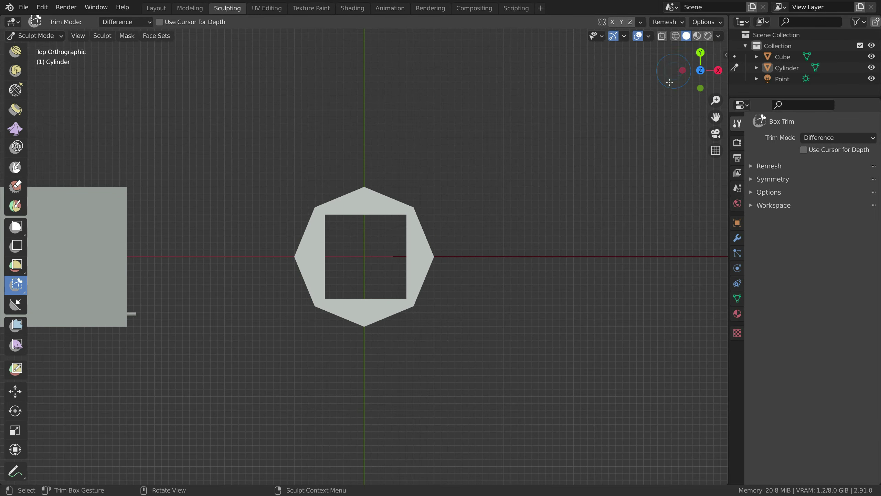
pyautogui.keyDown('shift'); pyautogui.moveTo(379, 209); pyautogui.dragTo(366, 194, button='middle'); pyautogui.keyUp('shift')
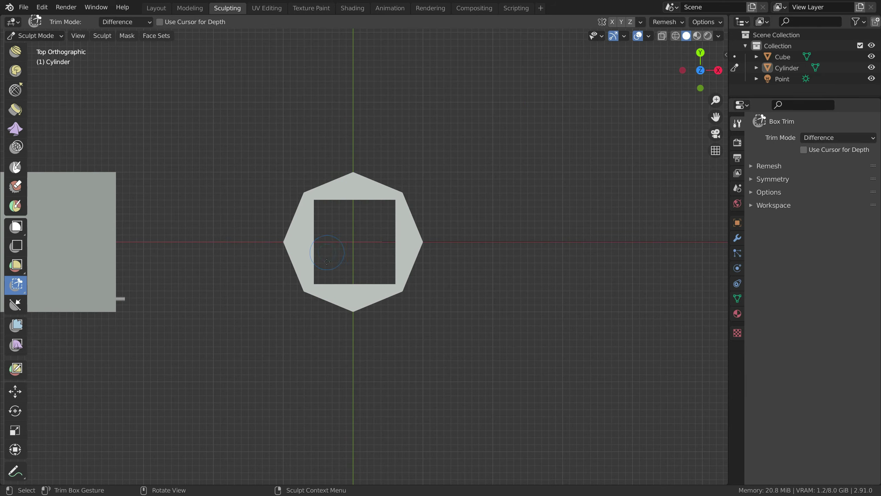
# Set the cylinder's Z rotation to 45° in the Layout workspace and box-trim a second square through it in Sculpting for a star-shaped hole
pyautogui.click(156, 7)
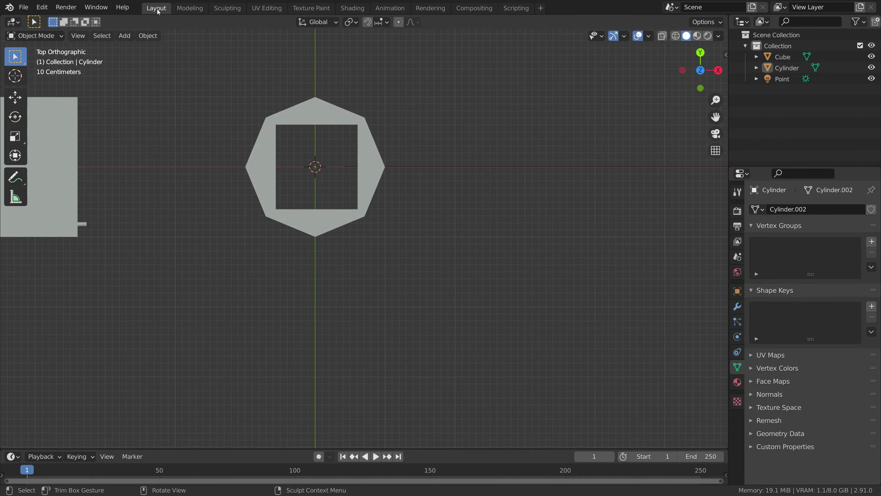
pyautogui.click(284, 219)
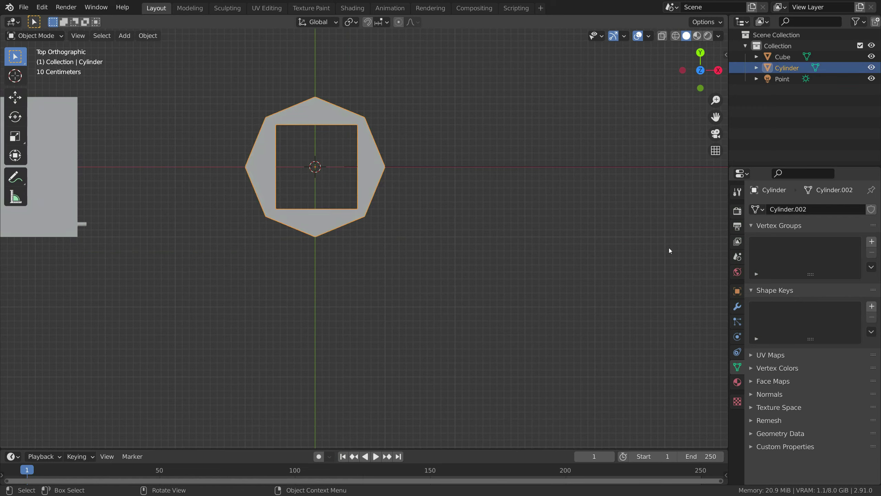
pyautogui.click(737, 291)
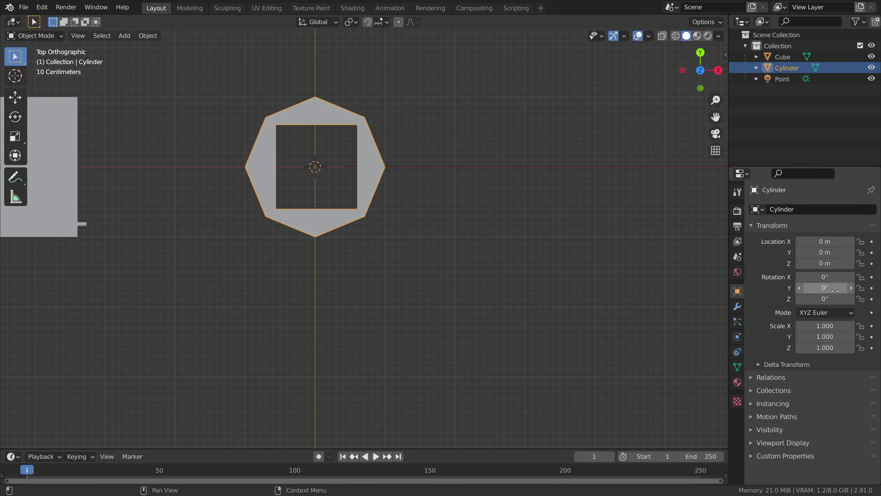
pyautogui.moveTo(828, 283); pyautogui.dragTo(840, 299)
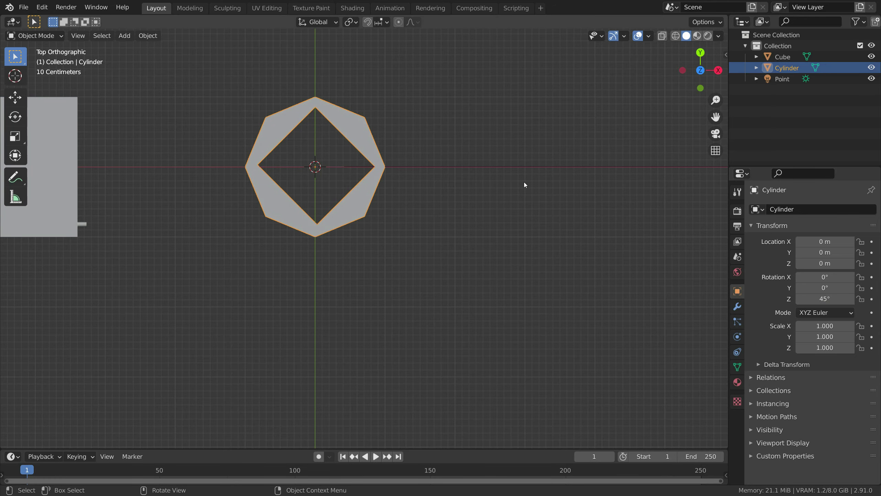
pyautogui.click(228, 9)
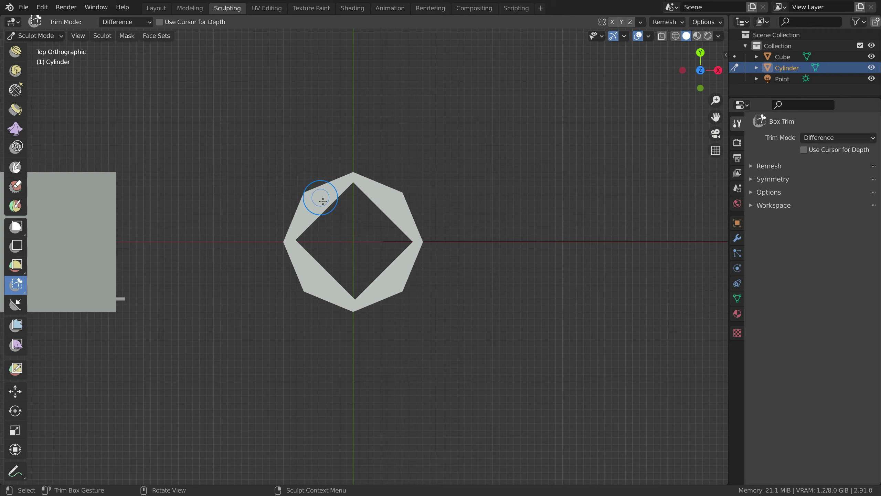
pyautogui.moveTo(310, 198); pyautogui.dragTo(400, 289)
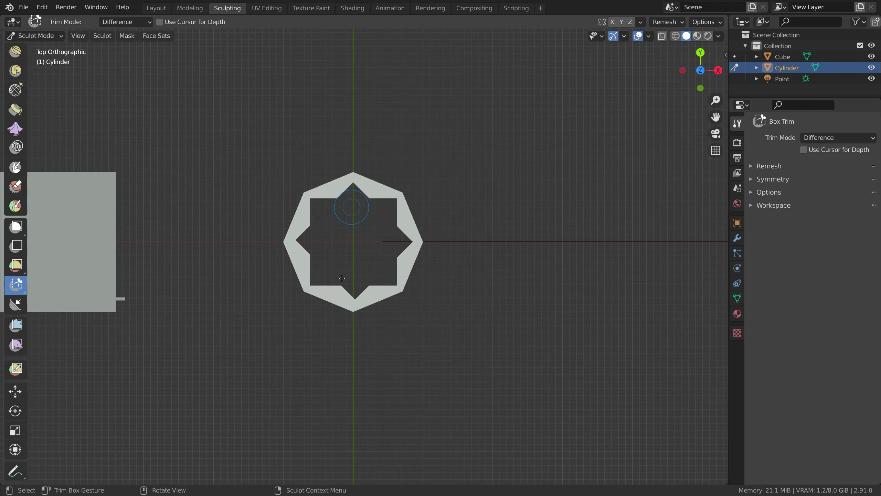
# Switch to the Modeling workspace and examine the star-shaped hole's inner walls and edges from above and at an angle
pyautogui.click(116, 3)
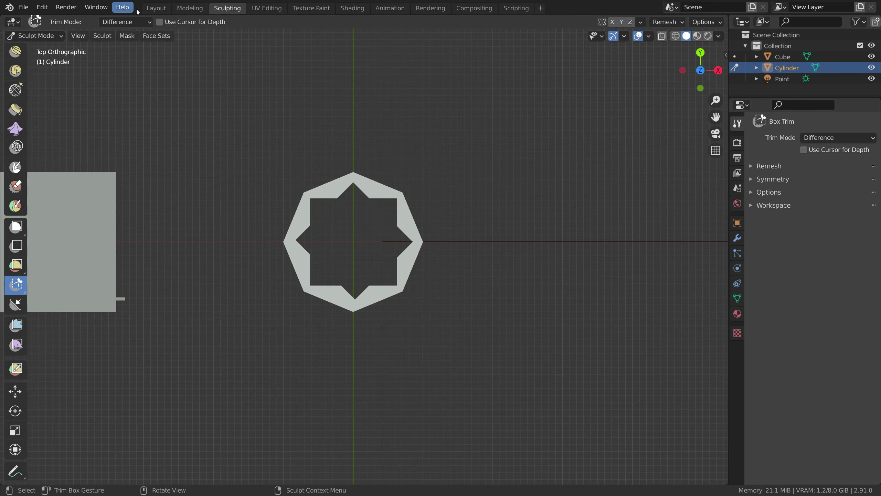
pyautogui.click(187, 9)
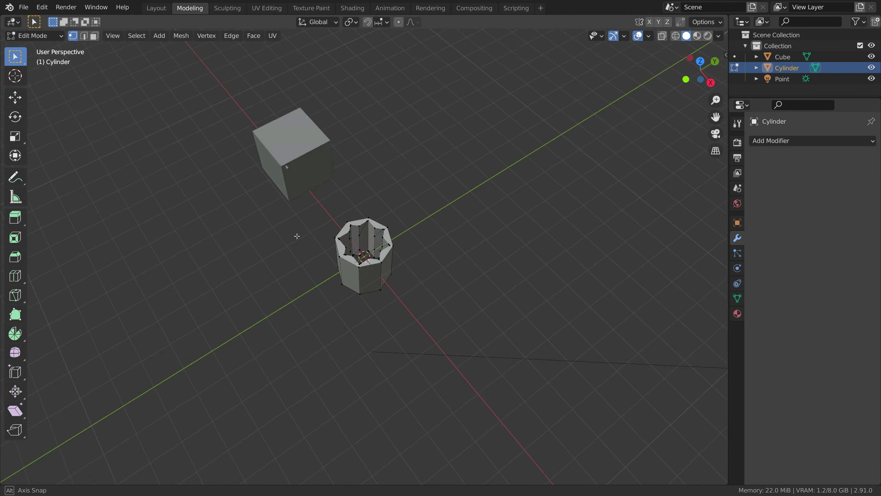
pyautogui.moveTo(297, 236); pyautogui.dragTo(305, 254, button='middle')
pyautogui.scroll(4, 304, 251)
pyautogui.moveTo(288, 209); pyautogui.dragTo(273, 300, button='middle')
pyautogui.scroll(-2, 322, 180)
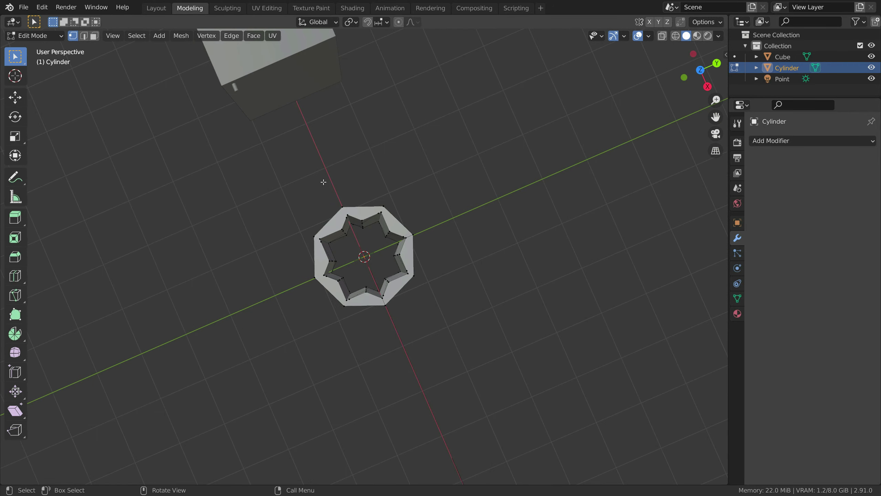
pyautogui.scroll(5, 357, 212)
pyautogui.scroll(-4, 358, 243)
pyautogui.moveTo(358, 244); pyautogui.dragTo(338, 245, button='middle')
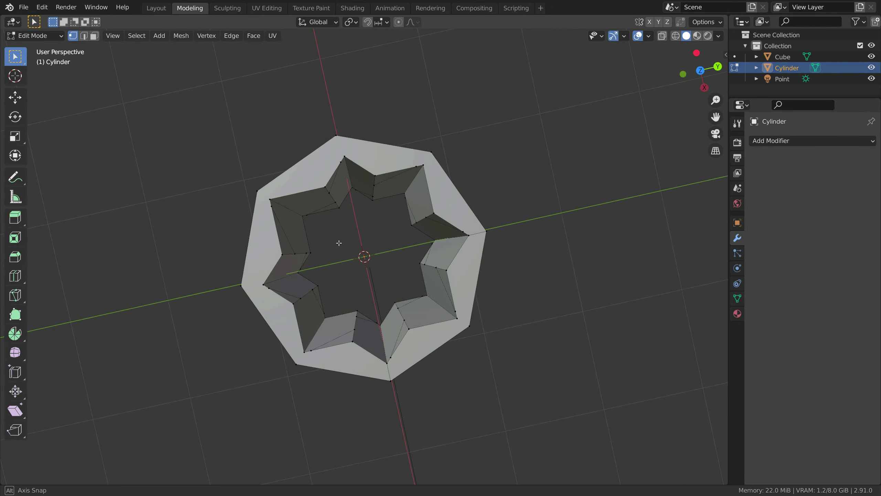
pyautogui.scroll(-3, 339, 241)
pyautogui.scroll(4, 341, 236)
pyautogui.scroll(-4, 343, 231)
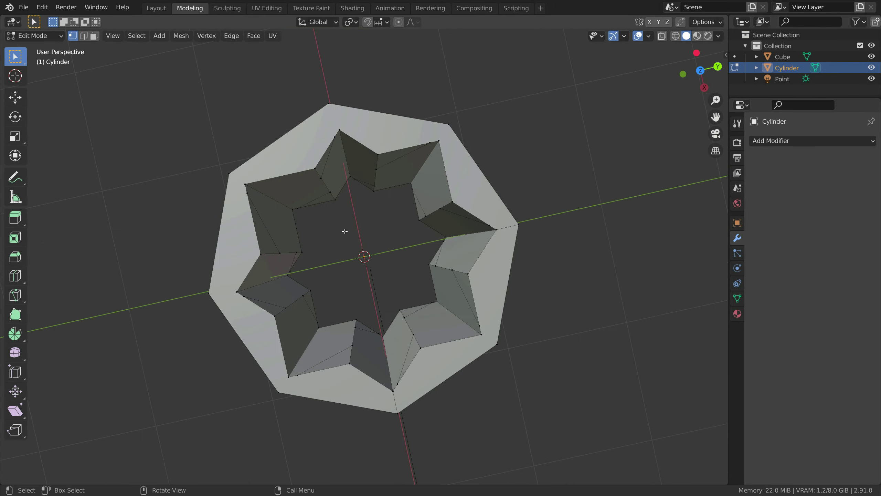
pyautogui.moveTo(347, 235); pyautogui.dragTo(380, 138, button='middle')
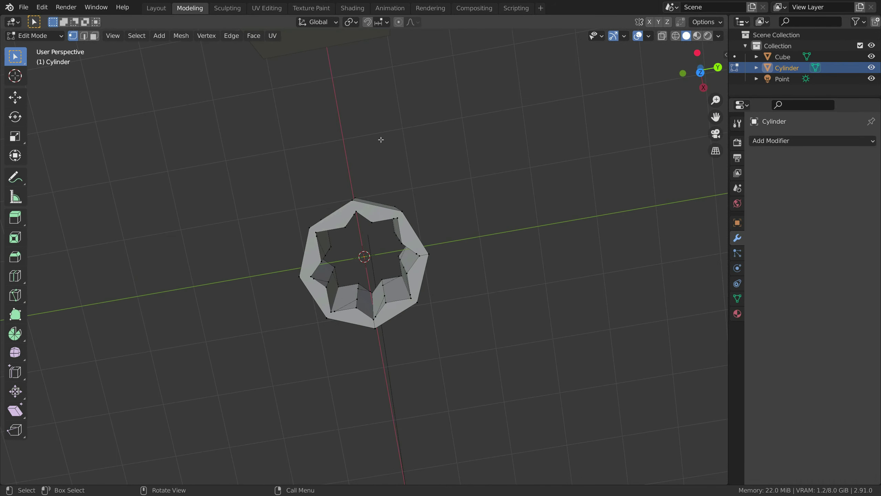
# Scale the cylinder down uniformly to about 0.232 in the Layout workspace
pyautogui.click(145, 10)
pyautogui.moveTo(223, 153); pyautogui.dragTo(320, 226, button='middle')
pyautogui.press('s')
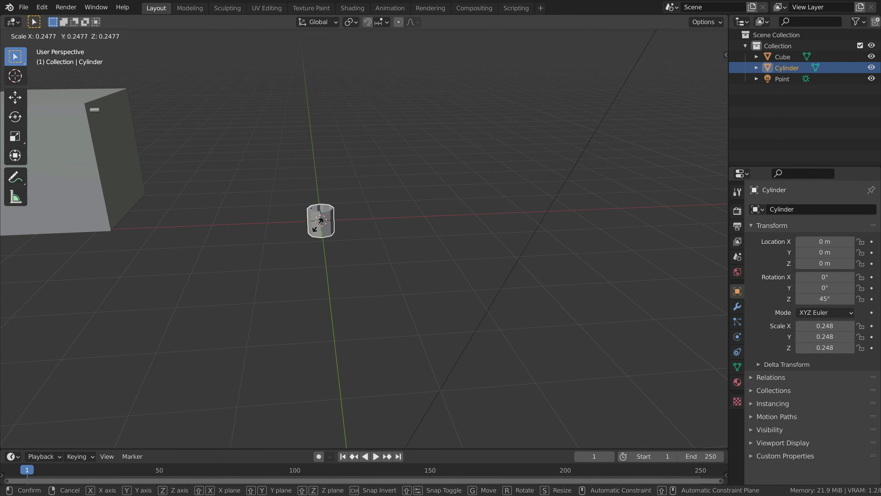
pyautogui.click(325, 224)
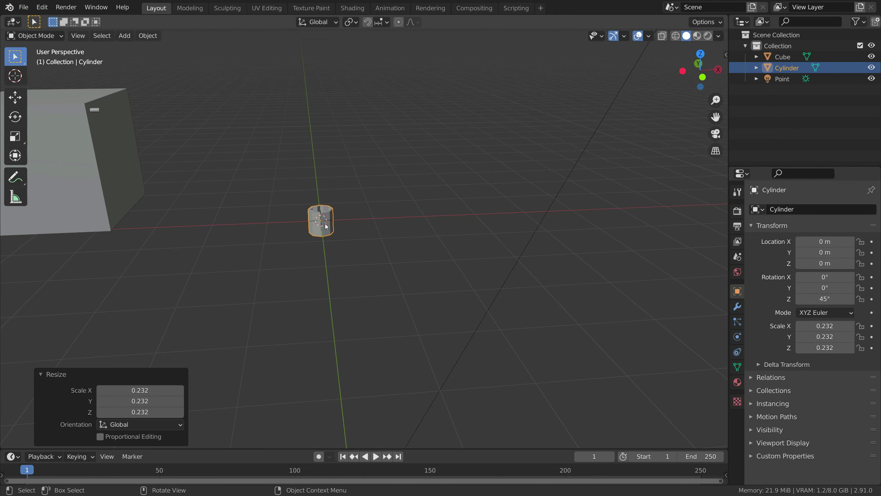
# Move the cylinder to about X -2.96 m, Y -0.72 m, Z 2.2 m, beside the small peg protruding from the cube
pyautogui.click(718, 71)
pyautogui.press('g')
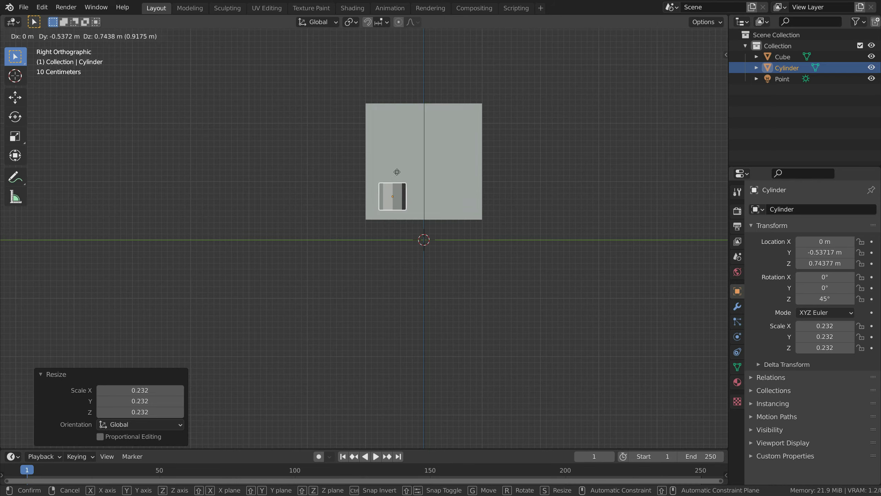
pyautogui.click(383, 120)
pyautogui.moveTo(382, 120); pyautogui.dragTo(296, 146, button='middle')
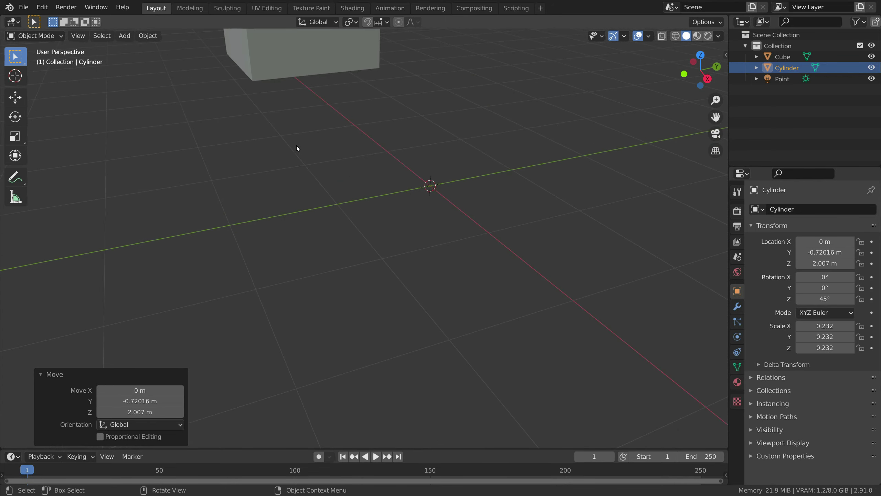
pyautogui.click(684, 74)
pyautogui.scroll(-5, 341, 182)
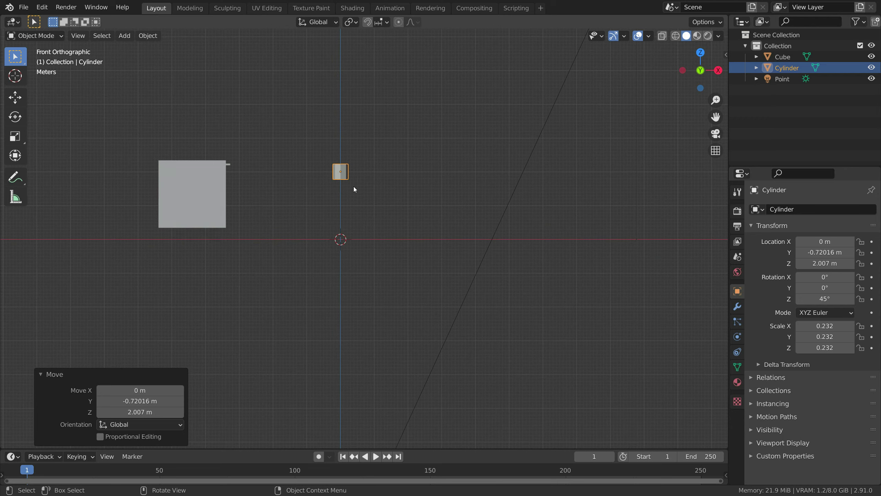
pyautogui.press('g')
pyautogui.click(249, 161)
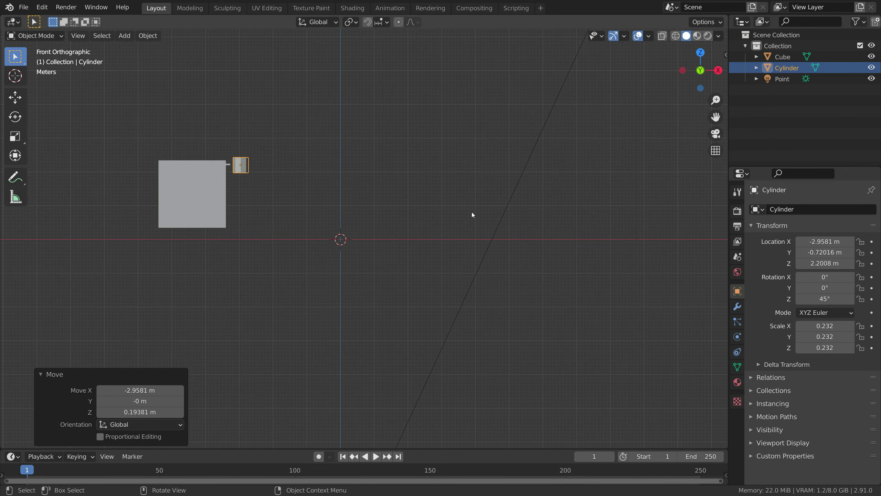
# Scale the cylinder down uniformly to about 0.084 and set its rotation to 90° in Y and 0° in Z
pyautogui.press('s')
pyautogui.click(237, 168)
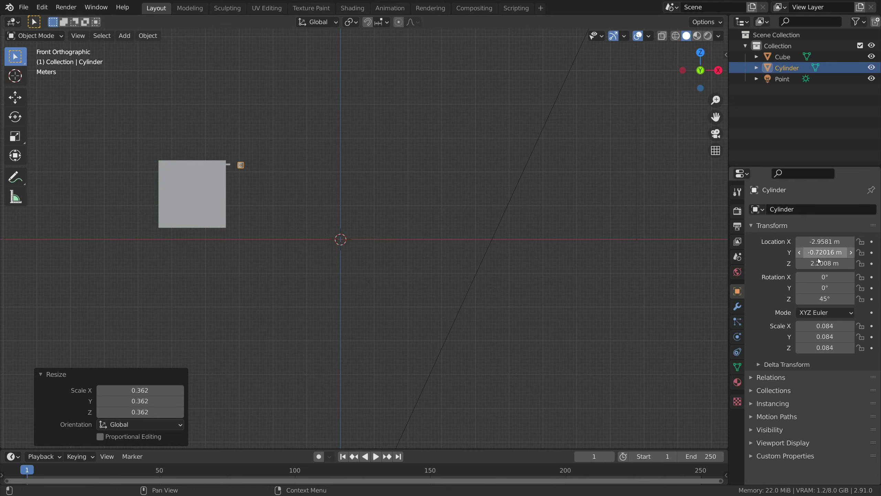
pyautogui.moveTo(825, 288); pyautogui.dragTo(828, 288)
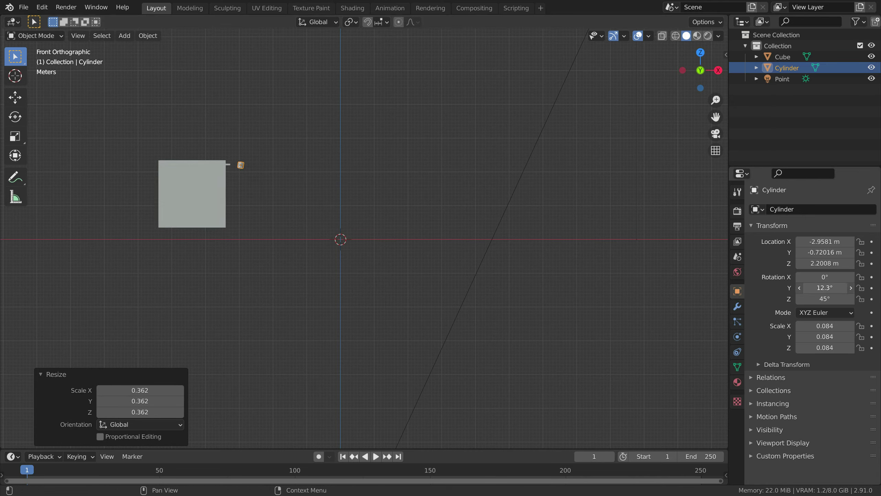
pyautogui.moveTo(829, 288); pyautogui.dragTo(826, 287)
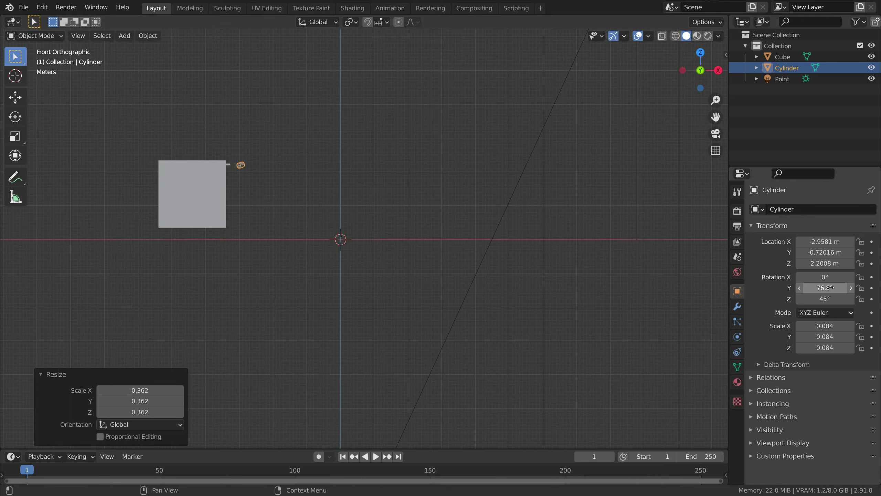
pyautogui.doubleClick(836, 297)
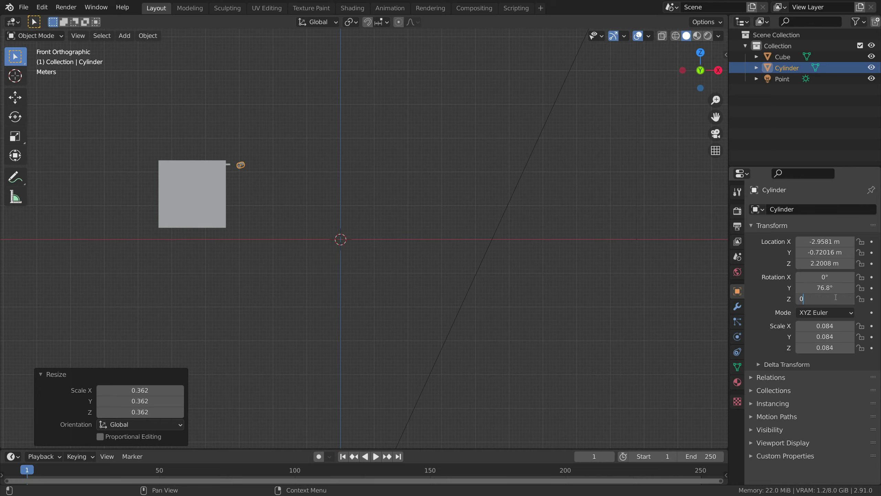
pyautogui.press('Return')
pyautogui.doubleClick(840, 288)
pyautogui.write('90')
pyautogui.press('Return')
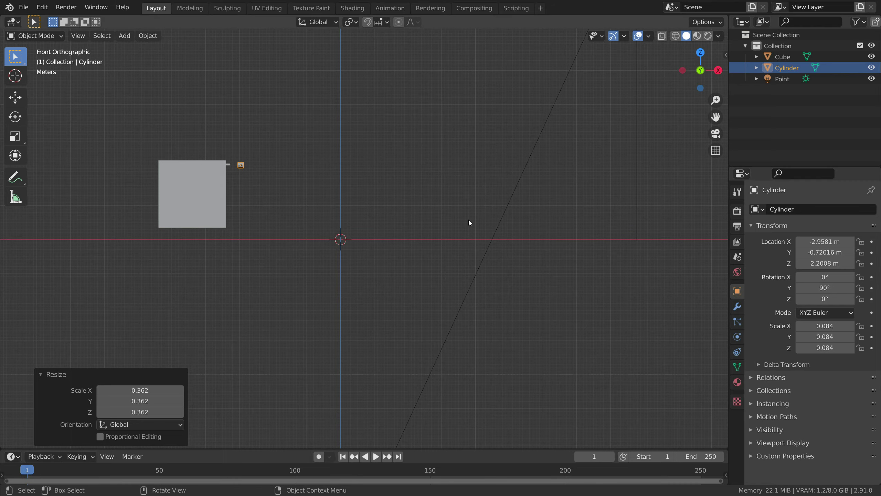
# Move the cylinder onto the end of the cube's peg, at about X -3.268 m, Y -0.810 m, Z 2.211 m
pyautogui.scroll(4, 263, 176)
pyautogui.scroll(-2, 321, 212)
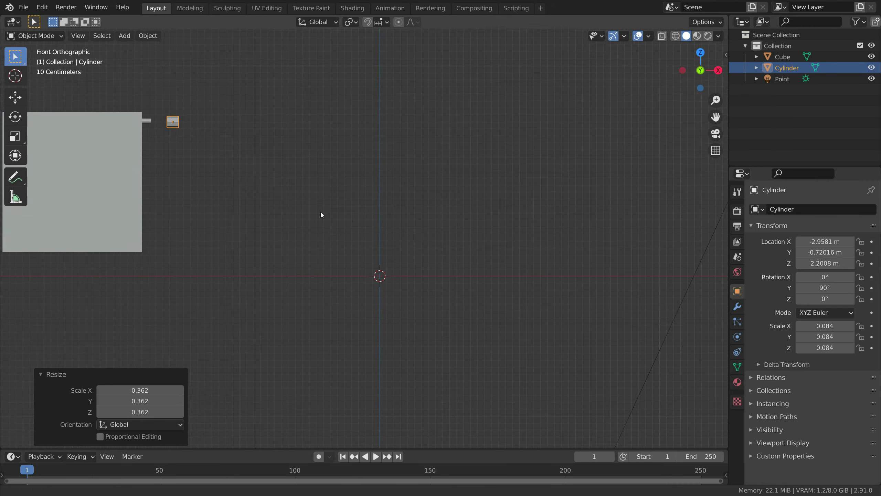
pyautogui.keyDown('shift'); pyautogui.moveTo(321, 212); pyautogui.dragTo(483, 281, button='middle'); pyautogui.keyUp('shift')
pyautogui.scroll(5, 498, 200)
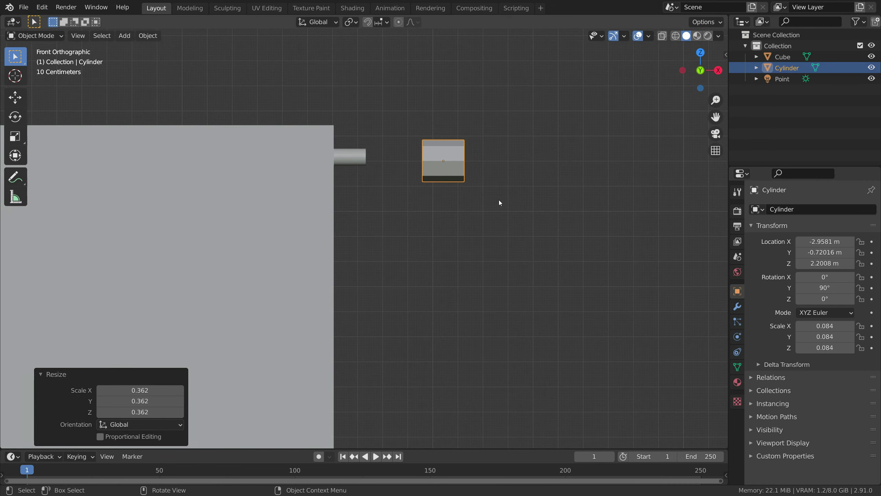
pyautogui.click(851, 264)
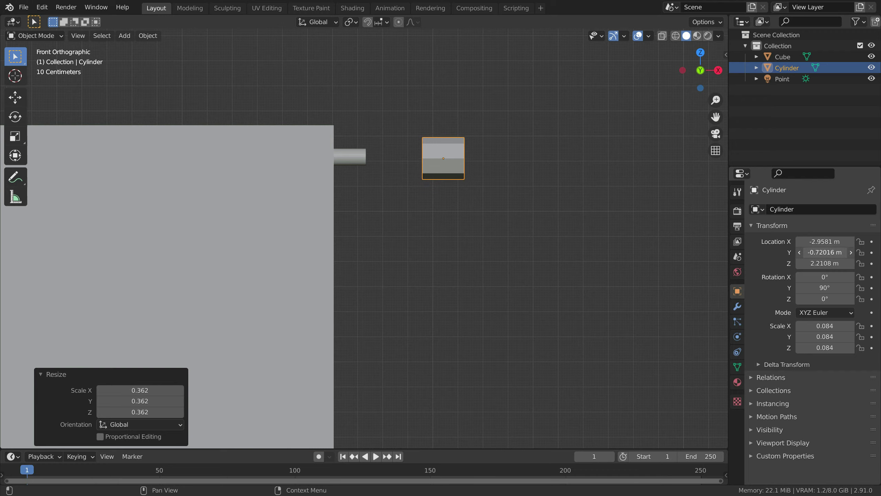
pyautogui.moveTo(822, 252); pyautogui.dragTo(715, 252)
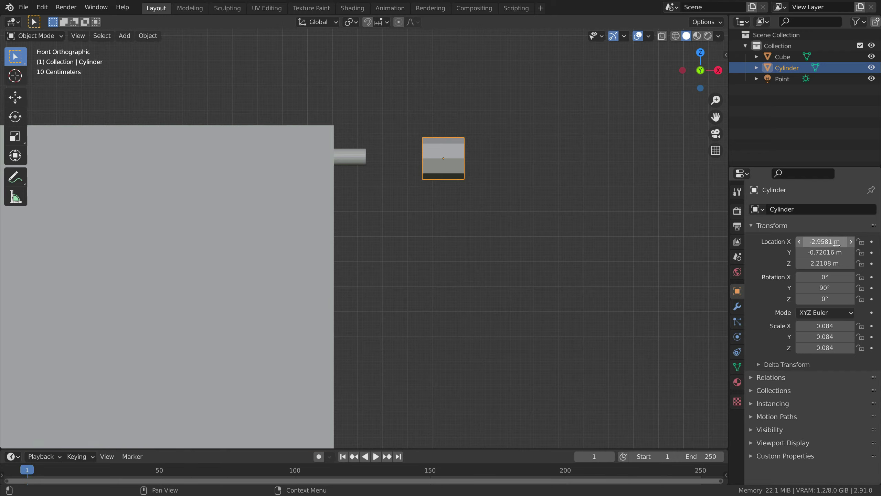
pyautogui.moveTo(838, 245); pyautogui.dragTo(760, 250)
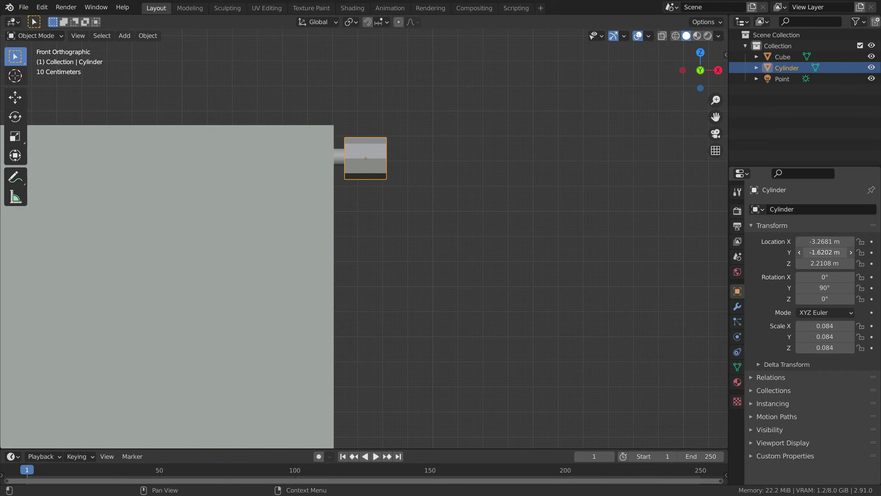
pyautogui.moveTo(824, 251); pyautogui.dragTo(818, 252)
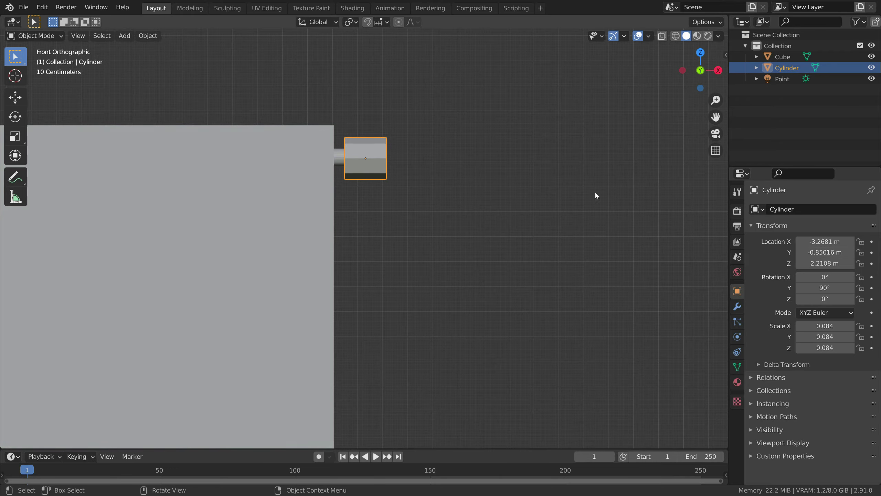
pyautogui.moveTo(595, 193); pyautogui.dragTo(481, 205, button='middle')
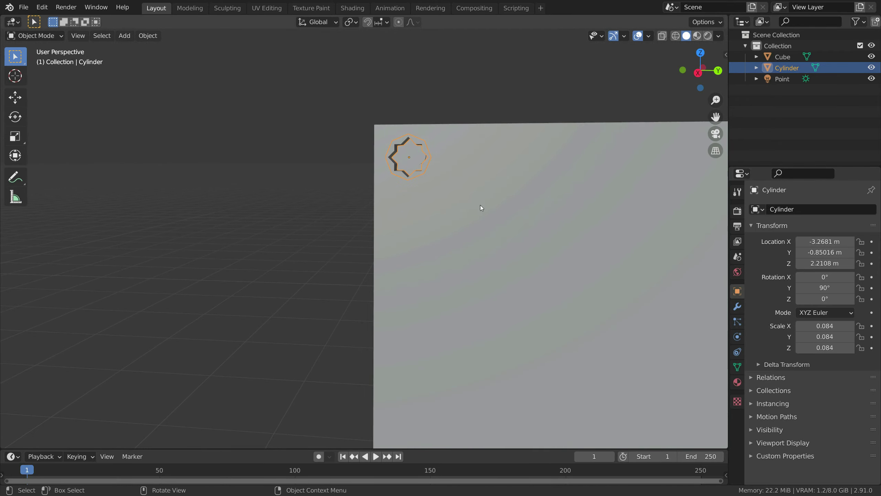
pyautogui.moveTo(824, 252); pyautogui.dragTo(832, 252)
# Scale the cylinder uniformly to about 0.044 so its size suits the peg
pyautogui.press('s')
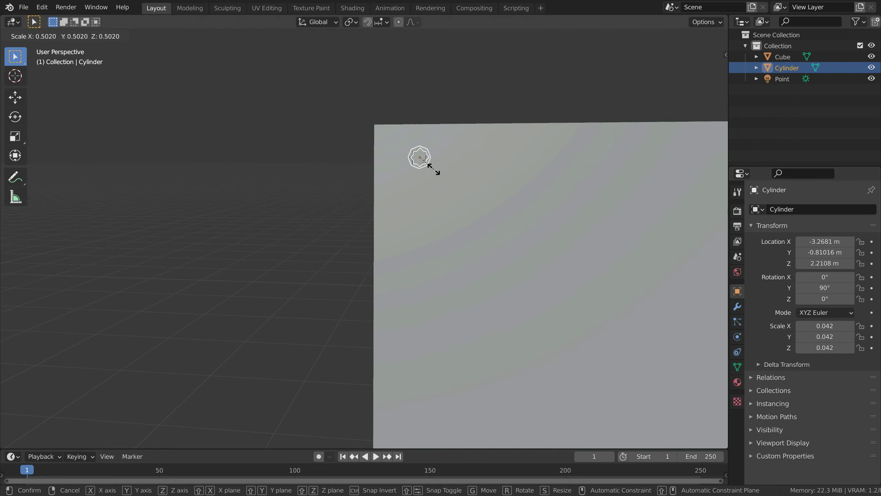
pyautogui.click(434, 169)
pyautogui.moveTo(370, 180); pyautogui.dragTo(416, 203, button='middle')
pyautogui.scroll(4, 414, 195)
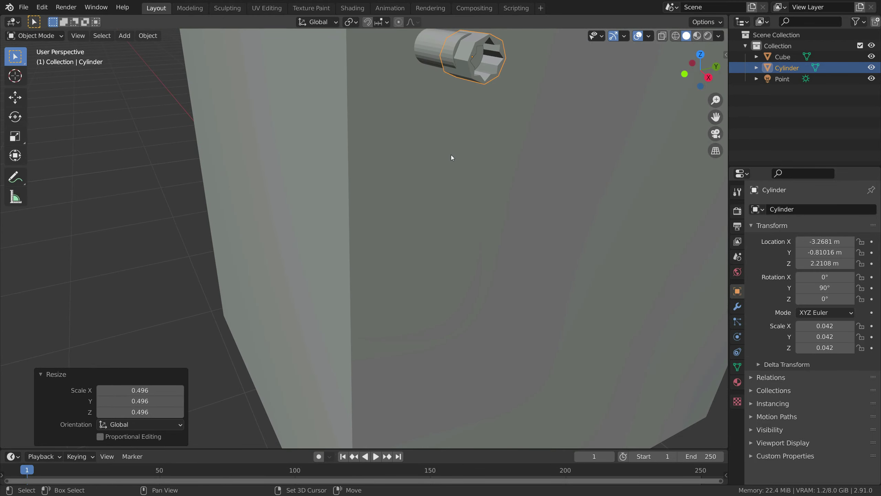
pyautogui.keyDown('shift'); pyautogui.moveTo(451, 155); pyautogui.dragTo(396, 284, button='middle'); pyautogui.keyUp('shift')
pyautogui.scroll(2, 418, 249)
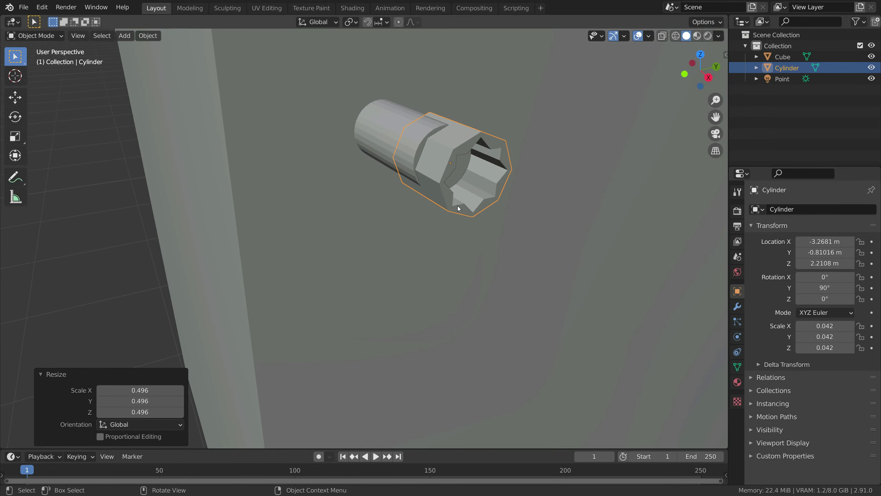
pyautogui.press('s')
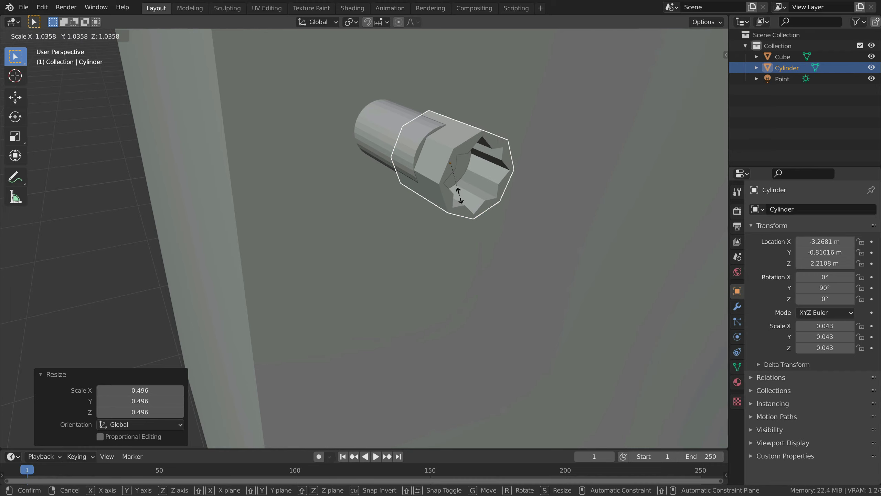
pyautogui.click(461, 199)
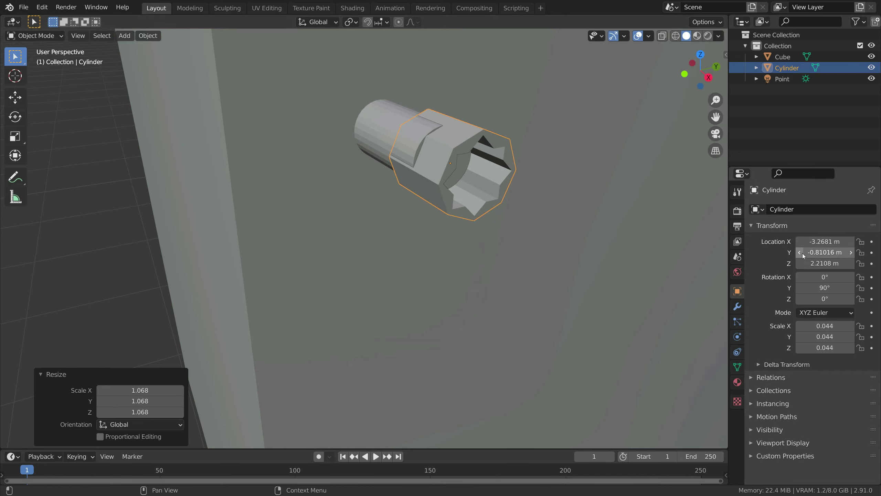
# Slide the cylinder along the peg towards the cube, to about X -3.358 m, Y -0.820 m, Z 2.221 m
pyautogui.click(800, 241)
pyautogui.click(800, 241)
pyautogui.click(800, 241)
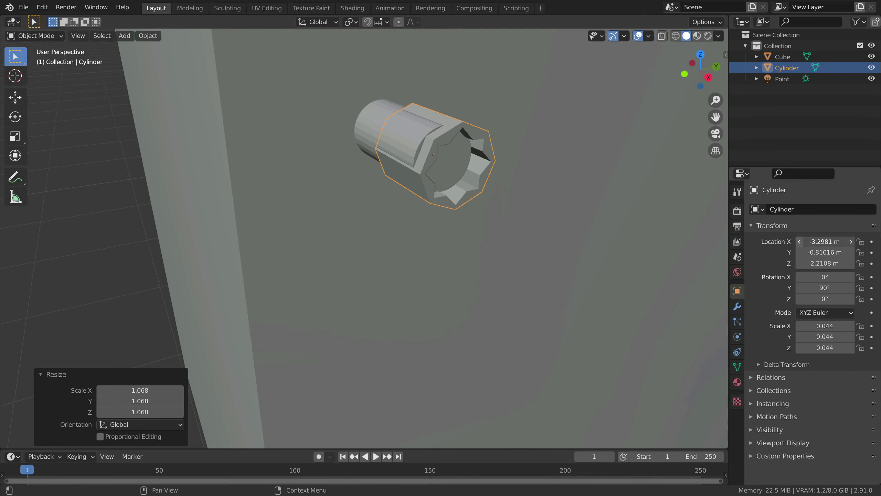
pyautogui.click(800, 241)
pyautogui.click(800, 240)
pyautogui.click(799, 240)
pyautogui.click(800, 239)
pyautogui.click(800, 240)
pyautogui.click(800, 240)
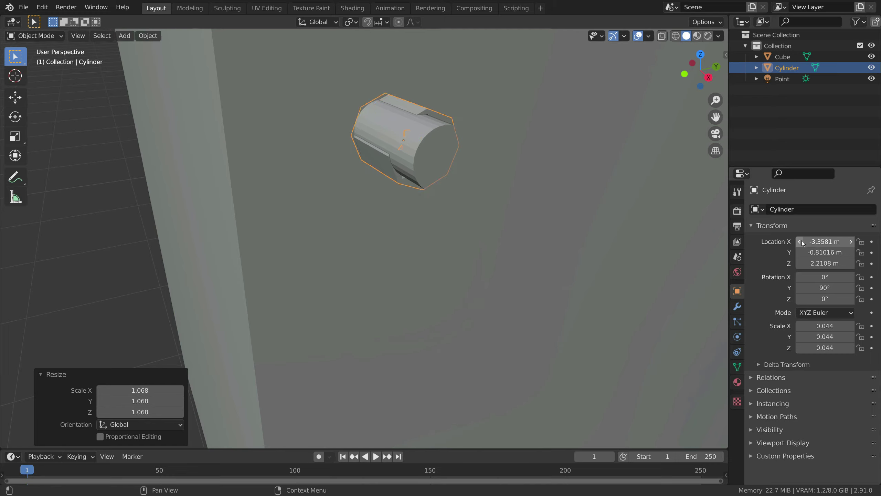
pyautogui.click(850, 253)
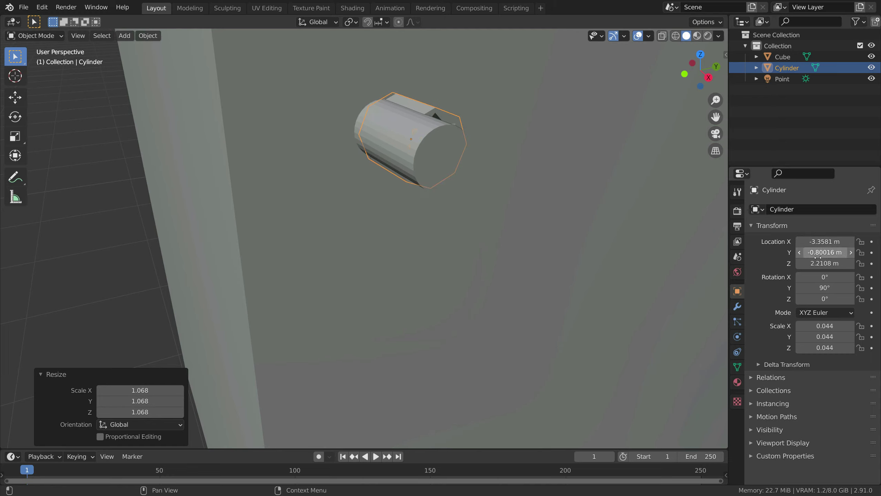
pyautogui.moveTo(818, 257); pyautogui.dragTo(811, 257)
pyautogui.moveTo(585, 248); pyautogui.dragTo(516, 240, button='middle')
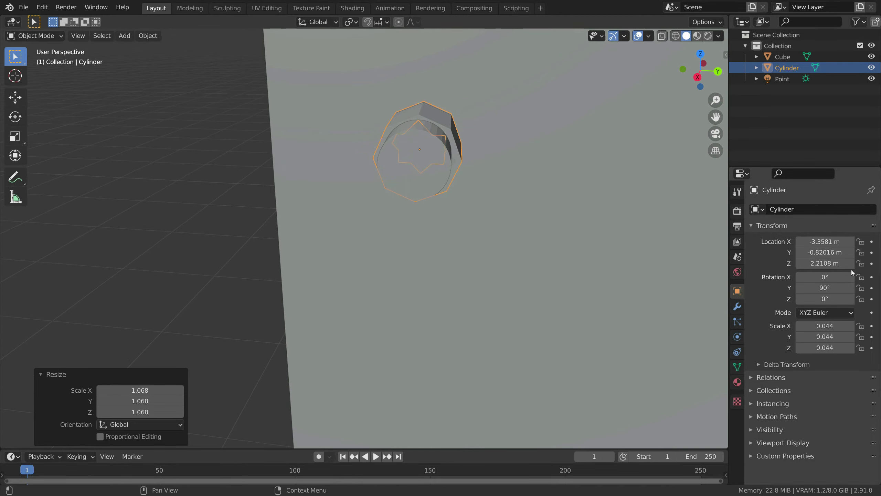
pyautogui.click(851, 263)
pyautogui.moveTo(572, 243); pyautogui.dragTo(539, 221, button='middle')
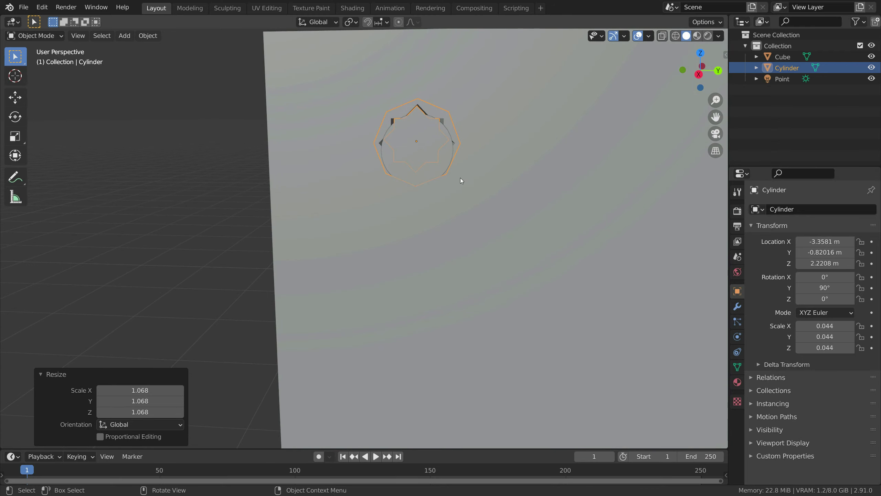
# Scale the cylinder down uniformly to about 0.037 and lower it to about Z 2.211 m
pyautogui.press('s')
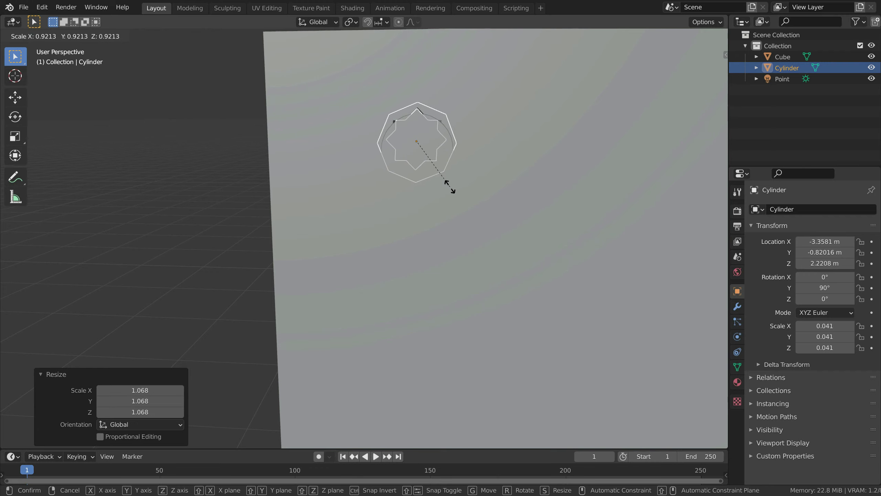
pyautogui.click(449, 187)
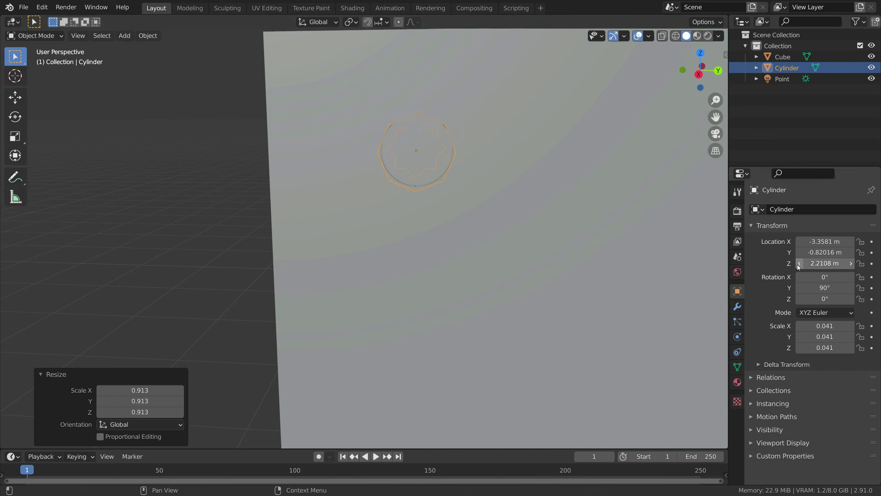
pyautogui.press('s')
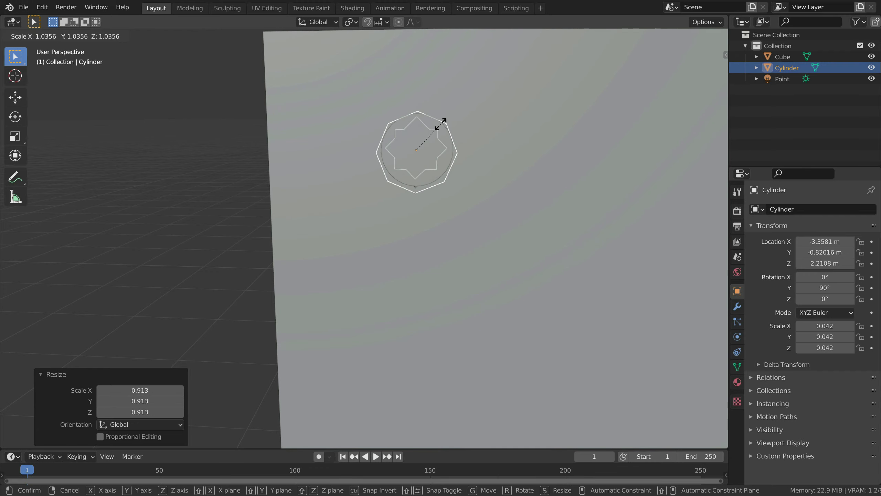
pyautogui.click(436, 126)
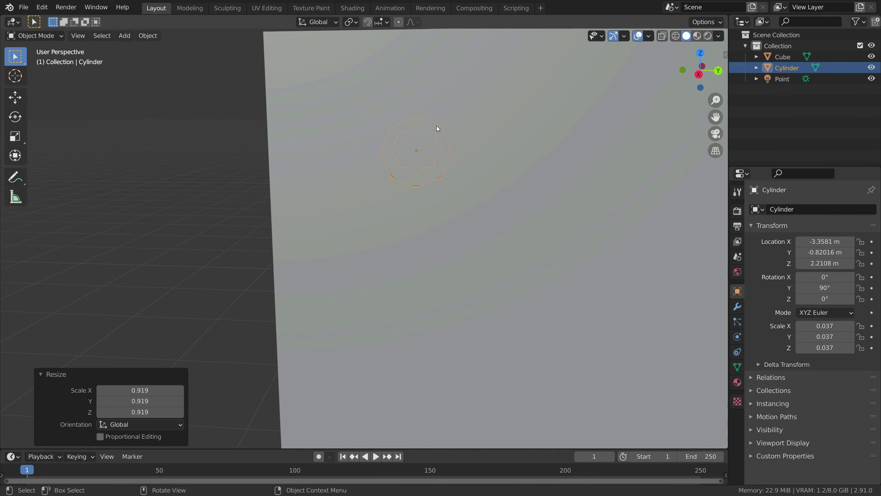
# Try higher positions for the cylinder up to about Z 2.261 m, ending at about Z 2.221 m
pyautogui.click(839, 262)
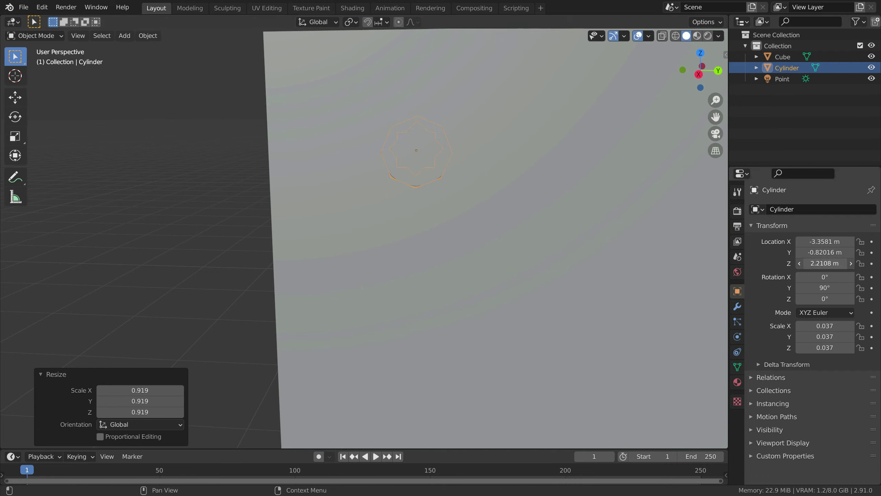
pyautogui.press('Return')
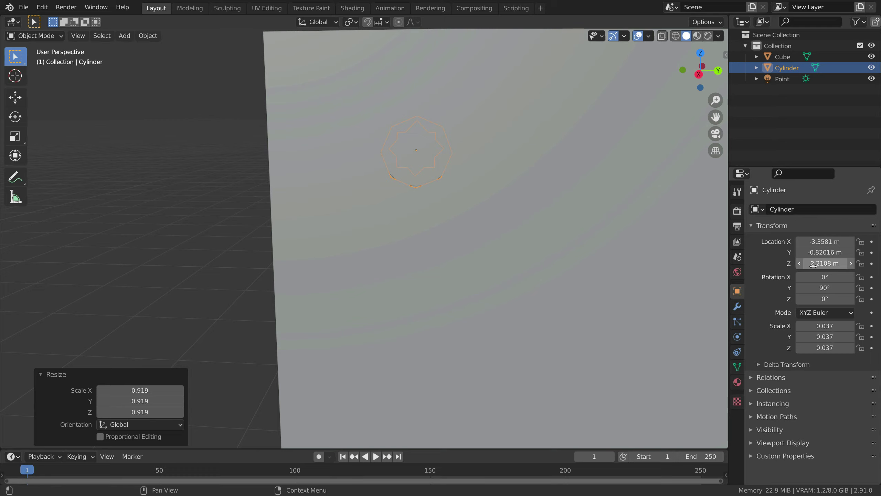
pyautogui.moveTo(839, 263); pyautogui.dragTo(839, 263)
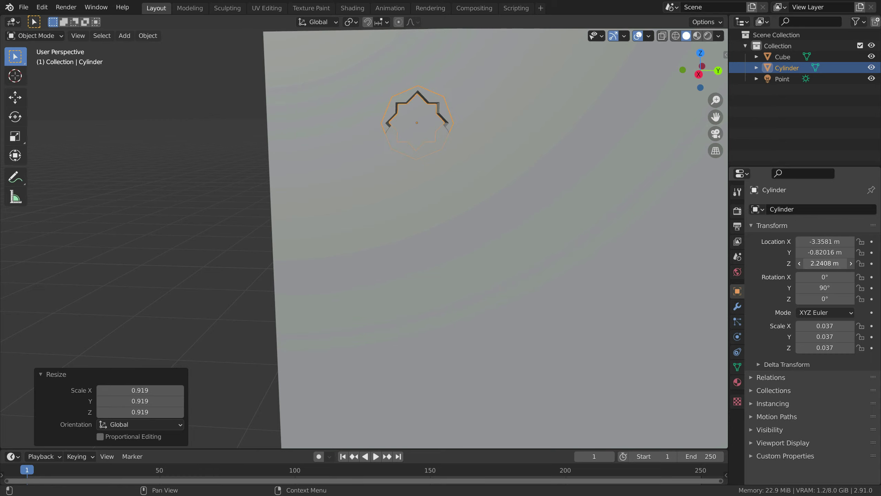
pyautogui.moveTo(608, 262); pyautogui.dragTo(562, 278, button='middle')
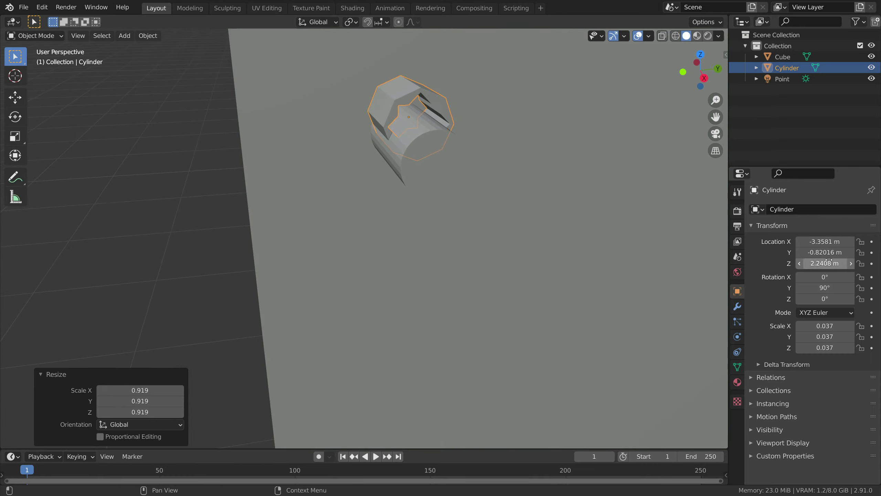
pyautogui.click(852, 263)
pyautogui.click(852, 263)
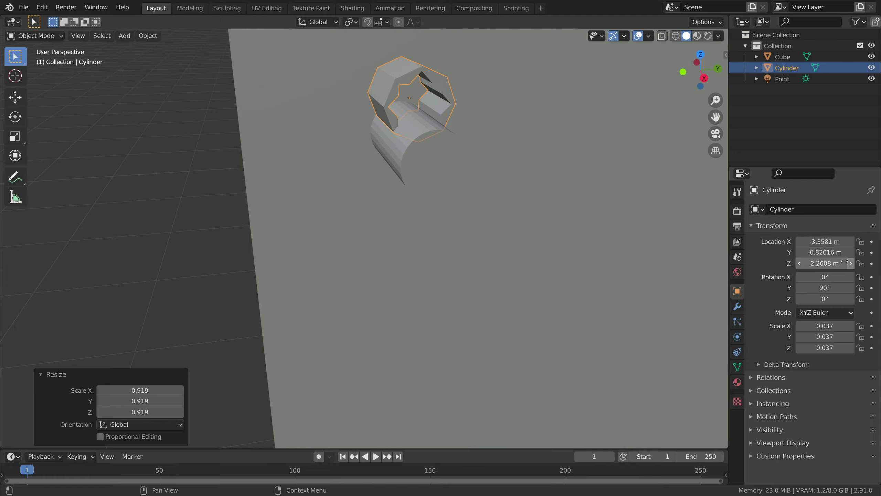
pyautogui.click(799, 263)
pyautogui.click(798, 263)
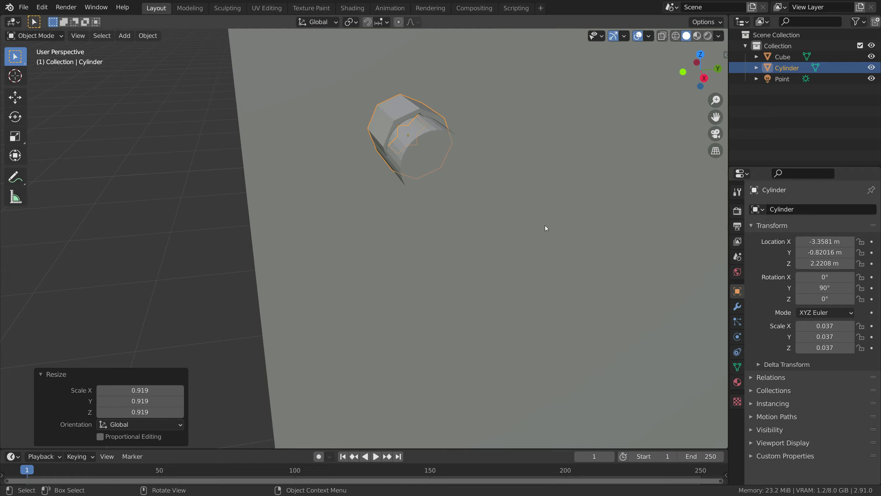
# Scale the cylinder up uniformly to about 0.043 so it encloses more of the peg
pyautogui.moveTo(545, 225); pyautogui.dragTo(521, 205, button='middle')
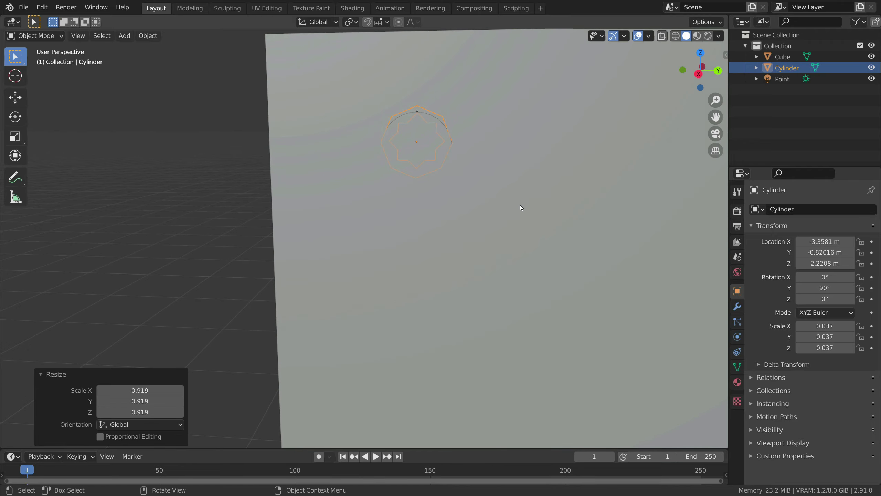
pyautogui.press('s')
pyautogui.click(432, 189)
pyautogui.moveTo(431, 189); pyautogui.dragTo(431, 182, button='middle')
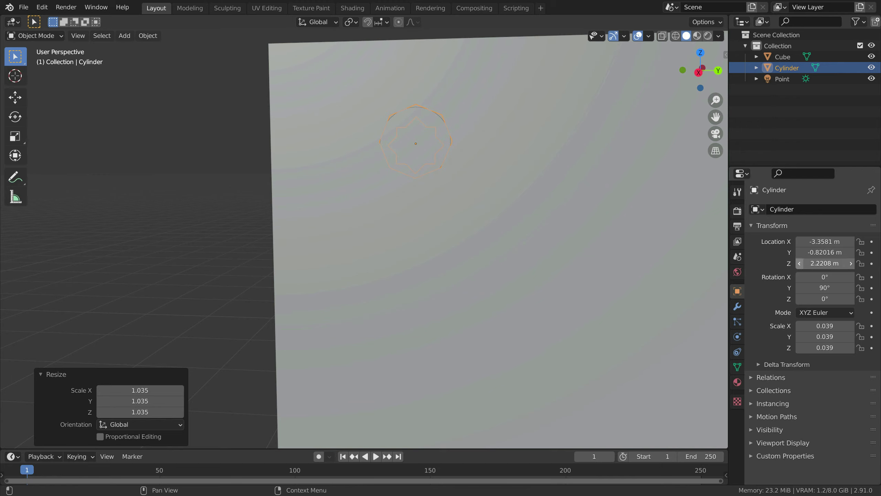
pyautogui.press('s')
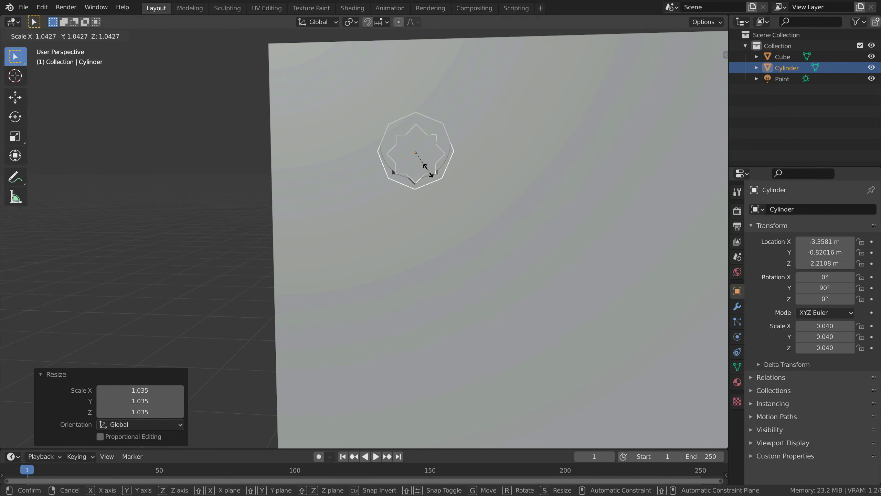
pyautogui.click(429, 172)
# Raise the cylinder along Z to about 2.221 m
pyautogui.click(824, 263)
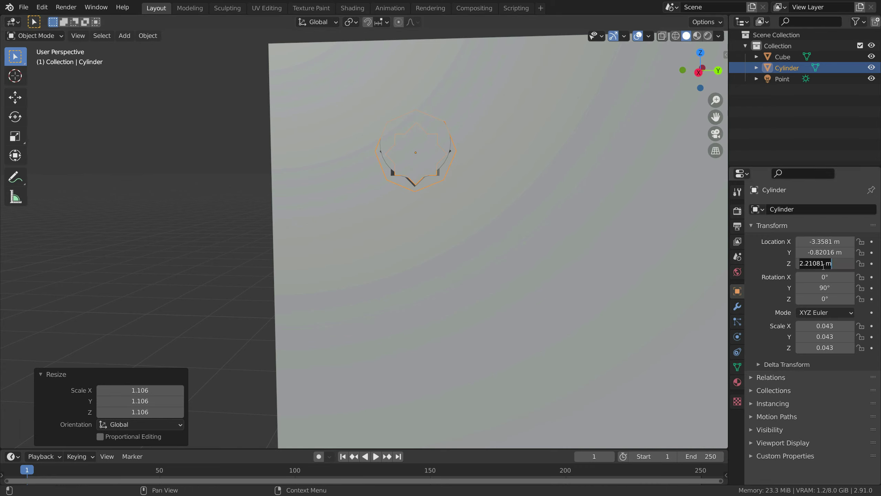
pyautogui.click(773, 275)
pyautogui.moveTo(824, 264); pyautogui.dragTo(827, 264)
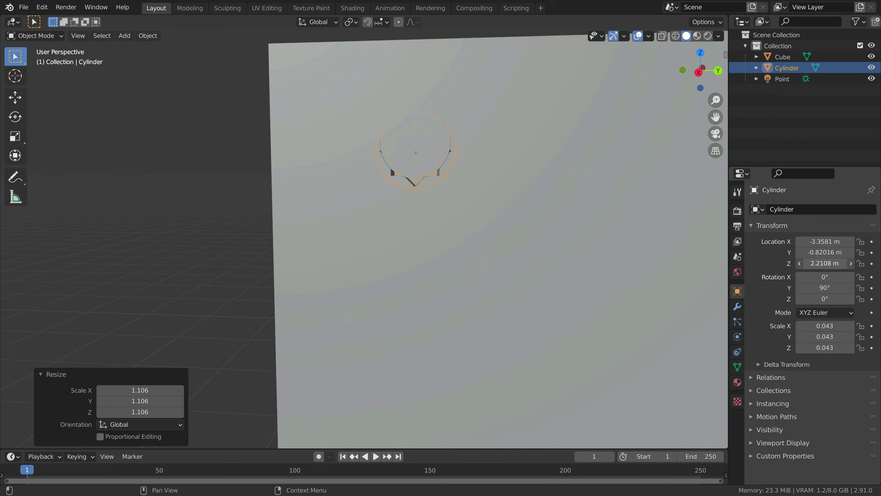
pyautogui.moveTo(825, 264); pyautogui.dragTo(828, 263)
pyautogui.moveTo(472, 217); pyautogui.dragTo(406, 159, button='middle')
pyautogui.click(438, 155)
pyautogui.click(437, 152)
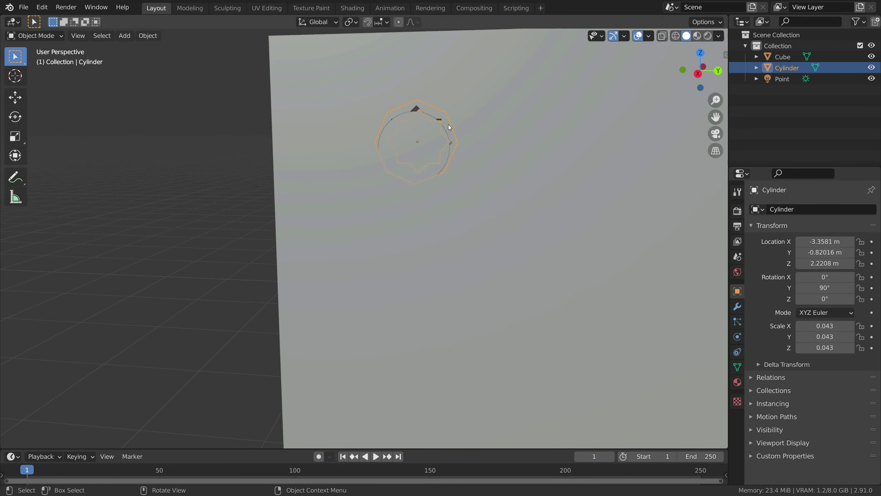
# Centre the cylinder around the peg in the right orthographic view, at about Y -0.821 m, Z 2.217 m
pyautogui.click(696, 75)
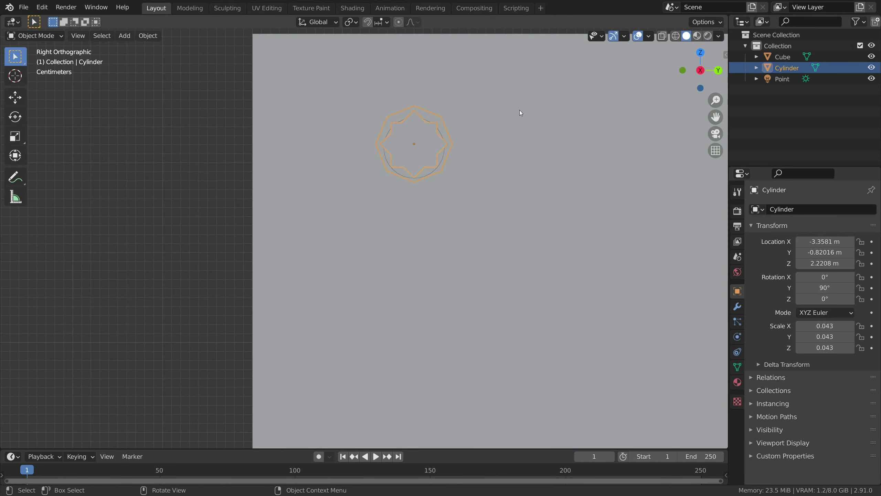
pyautogui.press('g')
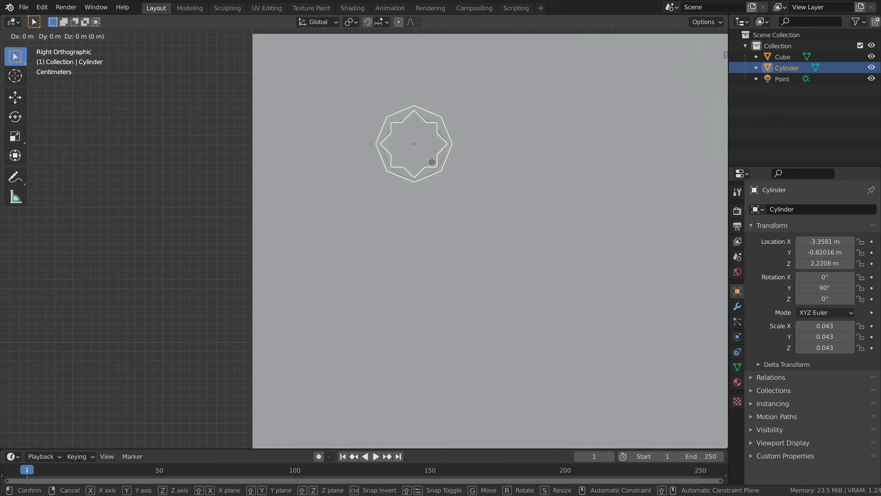
pyautogui.click(428, 163)
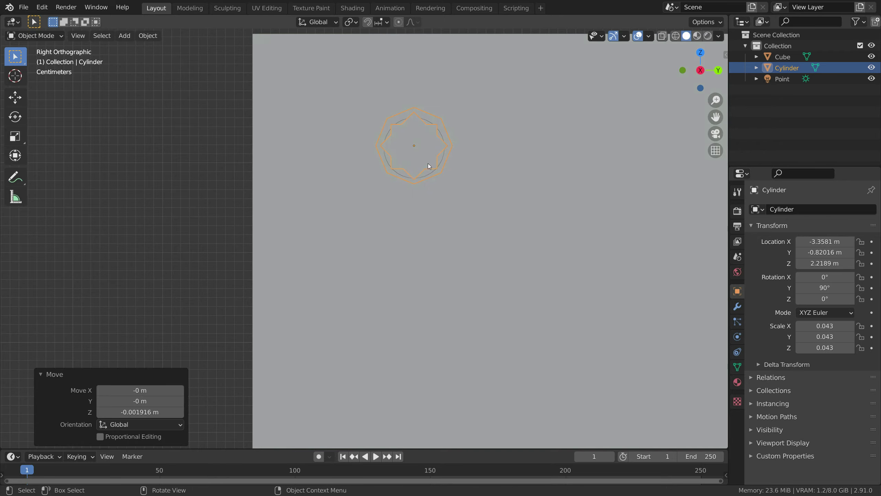
pyautogui.moveTo(429, 163)
pyautogui.mouseDown(button='middle')
pyautogui.moveTo(428, 196)
pyautogui.moveTo(413, 200)
pyautogui.moveTo(400, 181)
pyautogui.moveTo(436, 176)
pyautogui.mouseUp(button='middle')
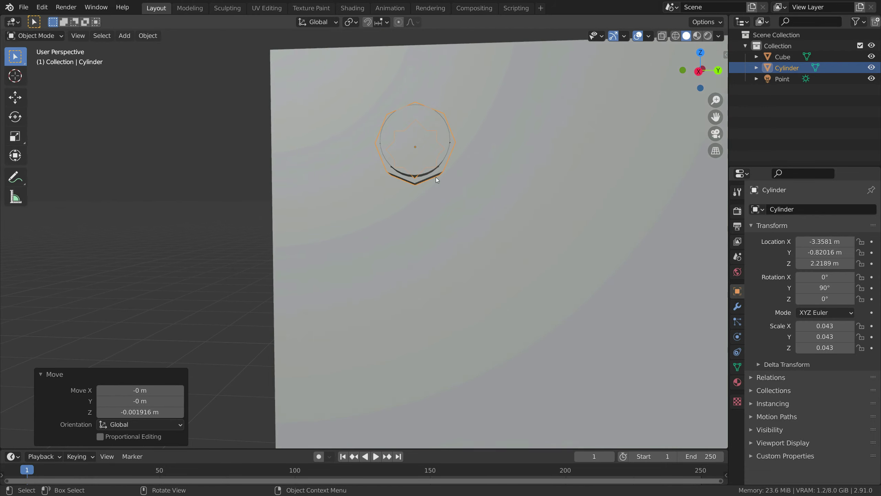
pyautogui.click(699, 72)
pyautogui.press('g')
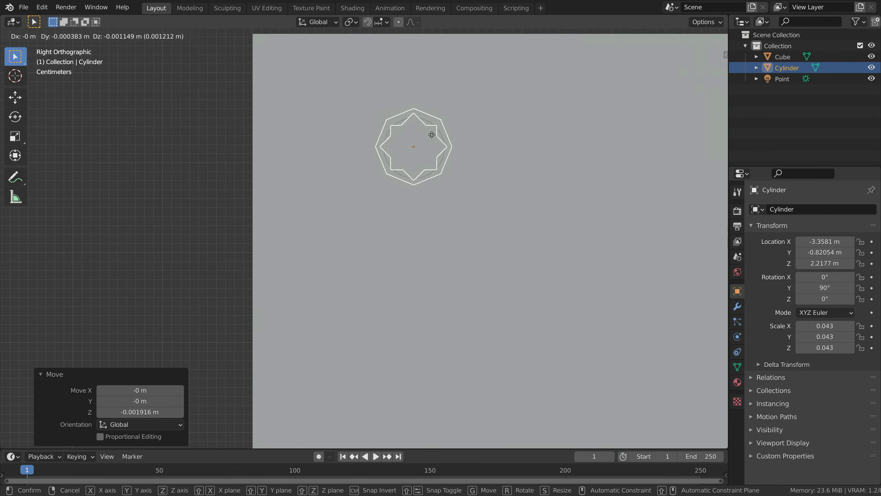
pyautogui.click(428, 132)
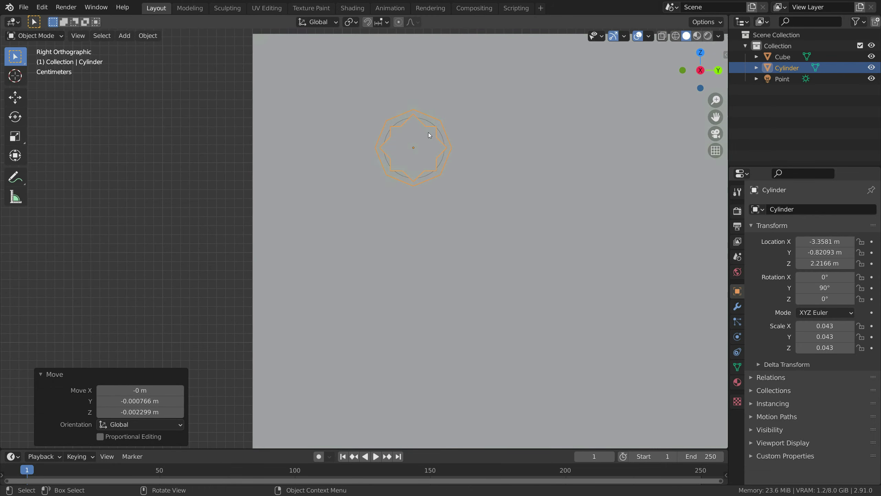
# Examine the cylinder's fit around the peg up close, with the viewport in rendered shading
pyautogui.moveTo(428, 132); pyautogui.dragTo(438, 183, button='middle')
pyautogui.scroll(-11, 439, 181)
pyautogui.scroll(7, 433, 183)
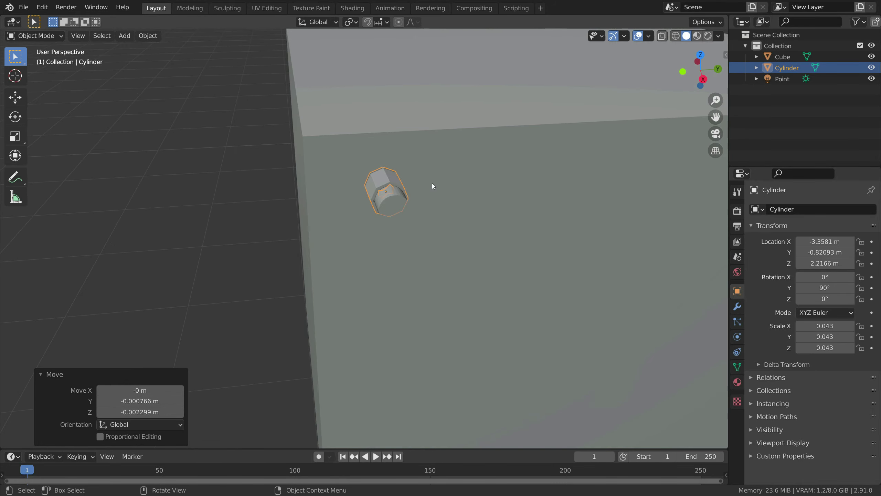
pyautogui.keyDown('shift'); pyautogui.click(388, 202); pyautogui.keyUp('shift')
pyautogui.scroll(4, 389, 201)
pyautogui.click(380, 139)
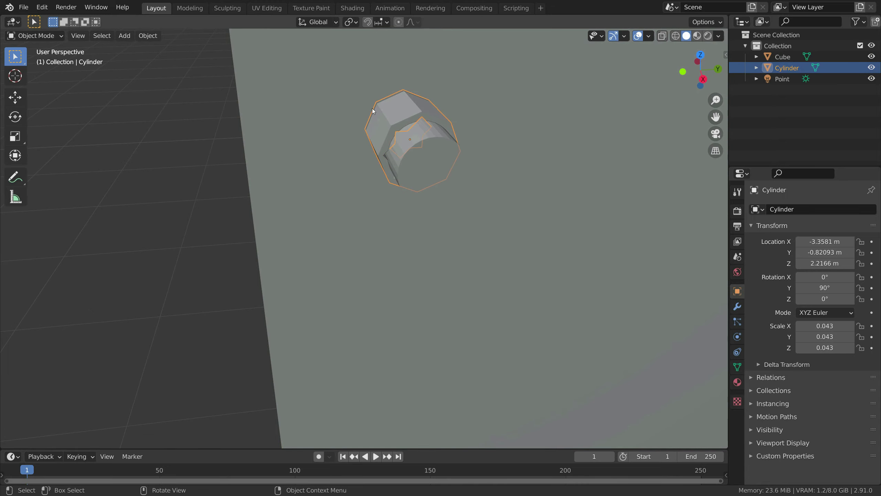
pyautogui.click(708, 36)
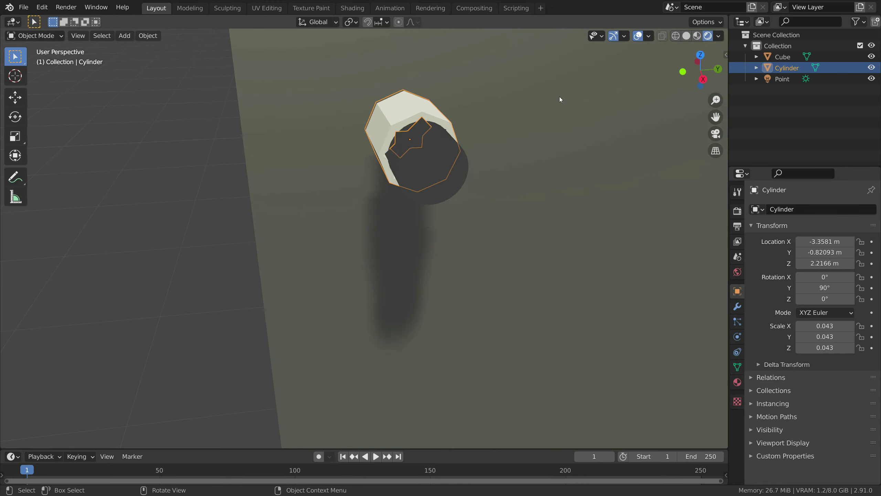
pyautogui.moveTo(434, 147)
pyautogui.mouseDown(button='middle')
pyautogui.moveTo(527, 135)
pyautogui.moveTo(428, 136)
pyautogui.moveTo(501, 142)
pyautogui.moveTo(552, 133)
pyautogui.moveTo(399, 121)
pyautogui.moveTo(437, 134)
pyautogui.mouseUp(button='middle')
pyautogui.scroll(-2, 526, 135)
pyautogui.scroll(4, 516, 146)
pyautogui.scroll(2, 417, 122)
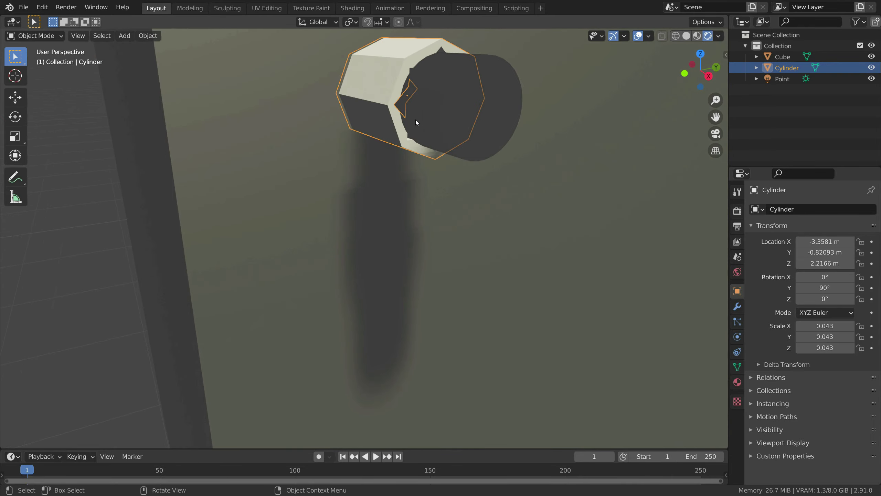
pyautogui.click(449, 128)
pyautogui.click(366, 84)
# Give the cylinder a new material with Metallic 1.000 and Roughness about 0.437, and check it in the layout's rendered view
pyautogui.click(352, 8)
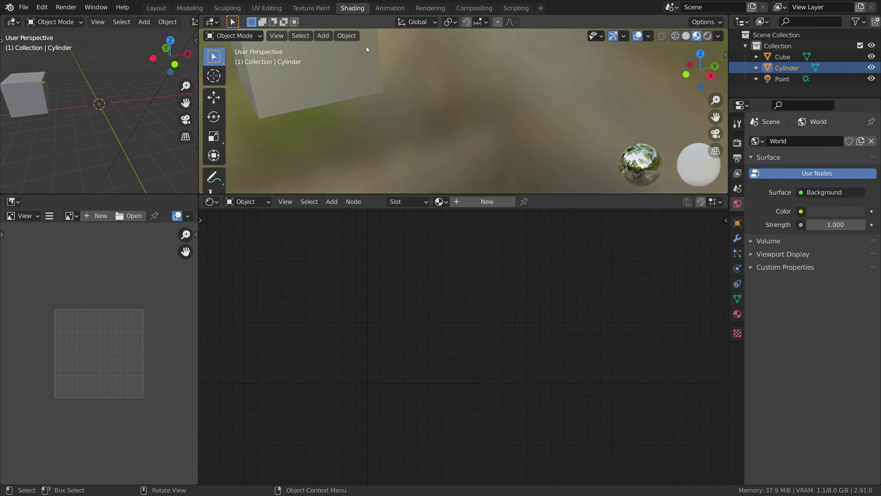
pyautogui.moveTo(368, 49)
pyautogui.mouseDown(button='middle')
pyautogui.moveTo(382, 65)
pyautogui.moveTo(350, 55)
pyautogui.moveTo(506, 158)
pyautogui.moveTo(334, 60)
pyautogui.moveTo(338, 43)
pyautogui.moveTo(374, 88)
pyautogui.moveTo(376, 96)
pyautogui.moveTo(355, 92)
pyautogui.moveTo(373, 109)
pyautogui.moveTo(422, 91)
pyautogui.moveTo(409, 60)
pyautogui.moveTo(472, 93)
pyautogui.moveTo(521, 181)
pyautogui.moveTo(220, 135)
pyautogui.mouseUp(button='middle')
pyautogui.scroll(2, 409, 59)
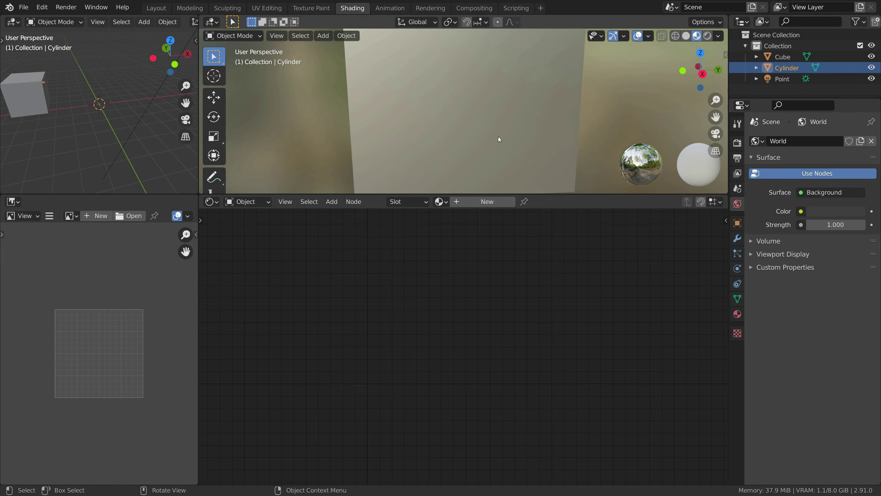
pyautogui.click(487, 202)
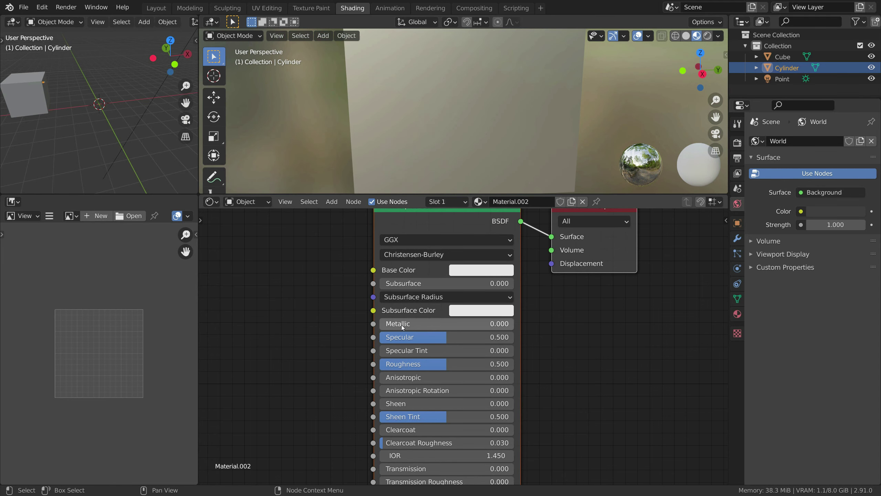
pyautogui.moveTo(402, 325); pyautogui.dragTo(513, 325)
pyautogui.moveTo(432, 364); pyautogui.dragTo(424, 364)
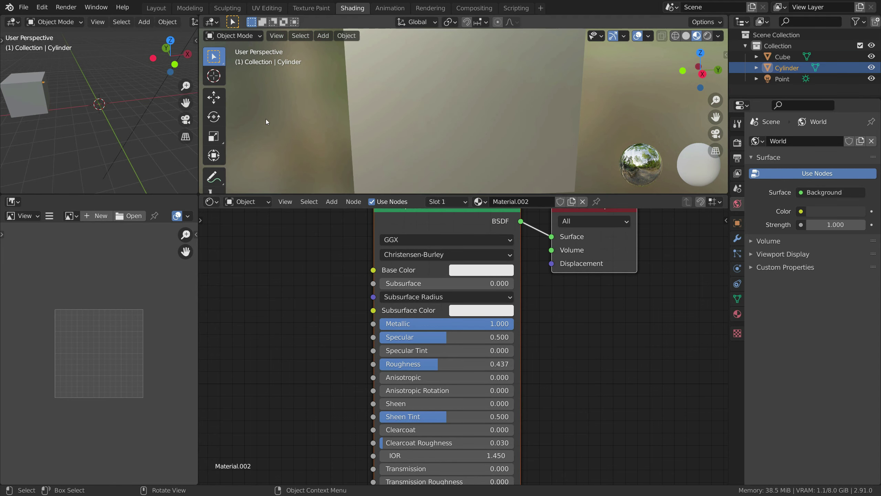
pyautogui.click(156, 8)
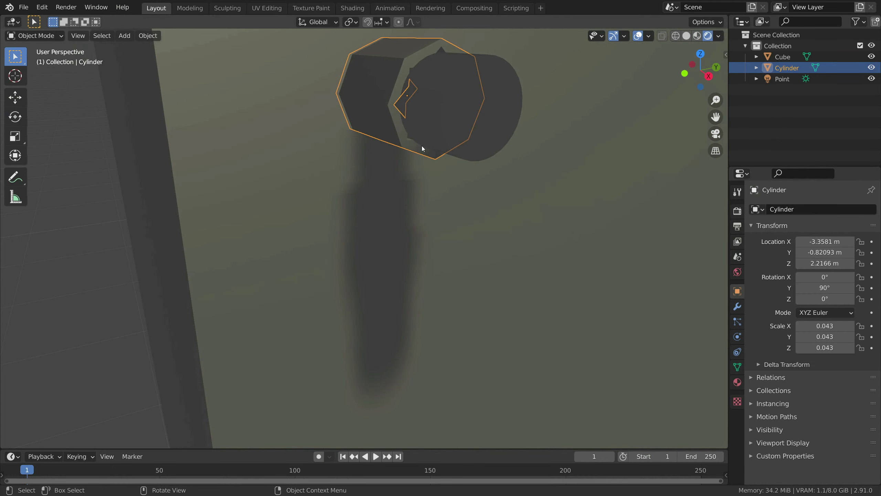
pyautogui.moveTo(421, 147)
pyautogui.mouseDown(button='middle')
pyautogui.moveTo(440, 128)
pyautogui.moveTo(424, 141)
pyautogui.moveTo(469, 151)
pyautogui.moveTo(452, 135)
pyautogui.moveTo(405, 167)
pyautogui.mouseUp(button='middle')
pyautogui.click(405, 168)
pyautogui.click(410, 171)
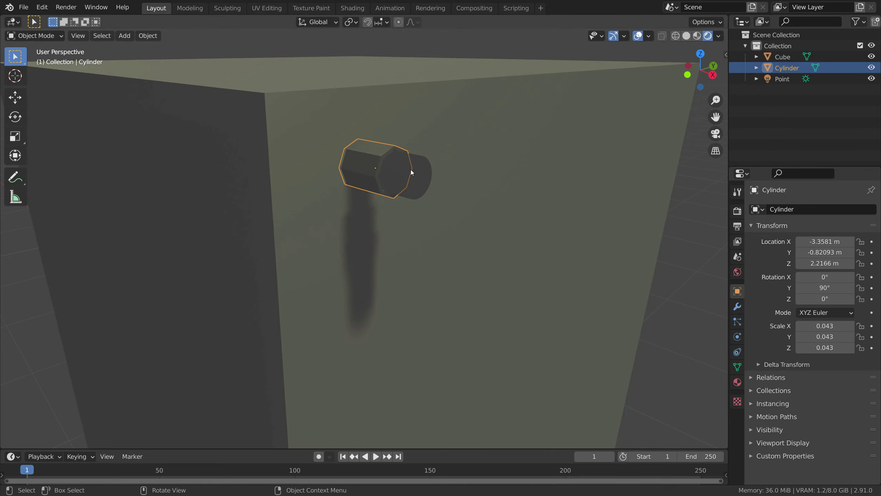
pyautogui.scroll(-6, 706, 187)
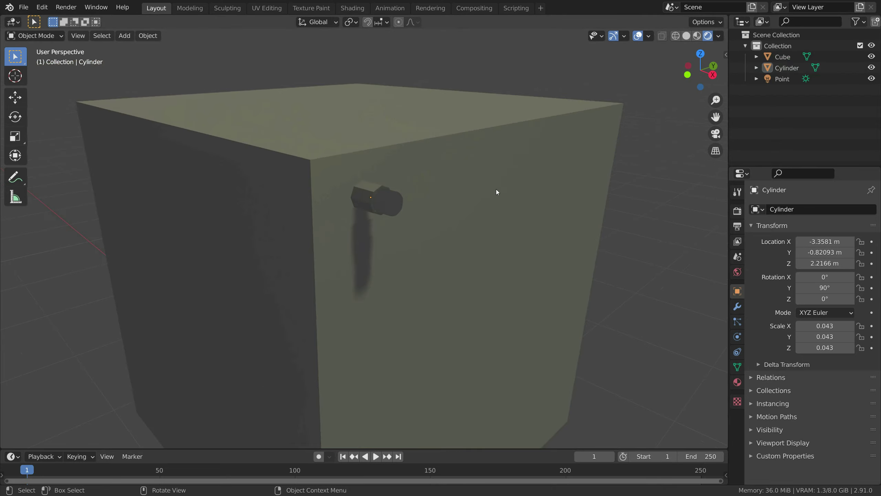
# Separate the cube's mesh by loose parts so the peg is its own object, and return to Object Mode
pyautogui.click(389, 212)
pyautogui.click(367, 203)
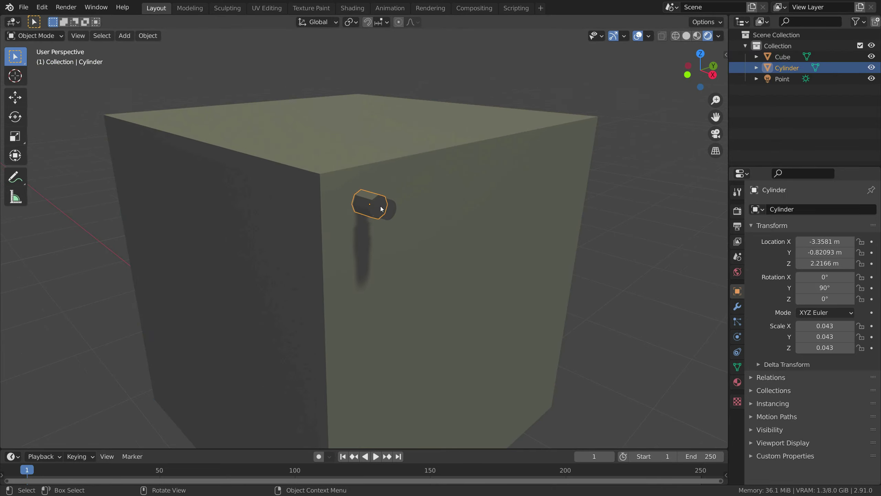
pyautogui.click(314, 187)
pyautogui.rightClick(315, 188)
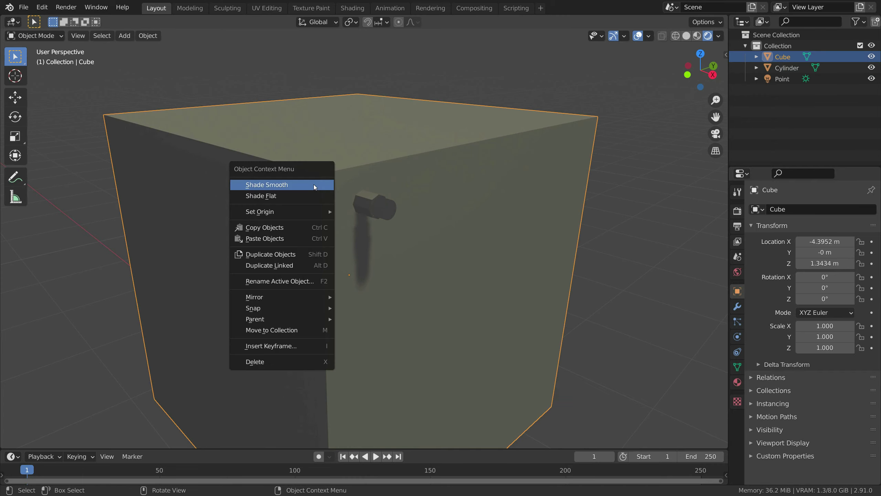
pyautogui.click(46, 36)
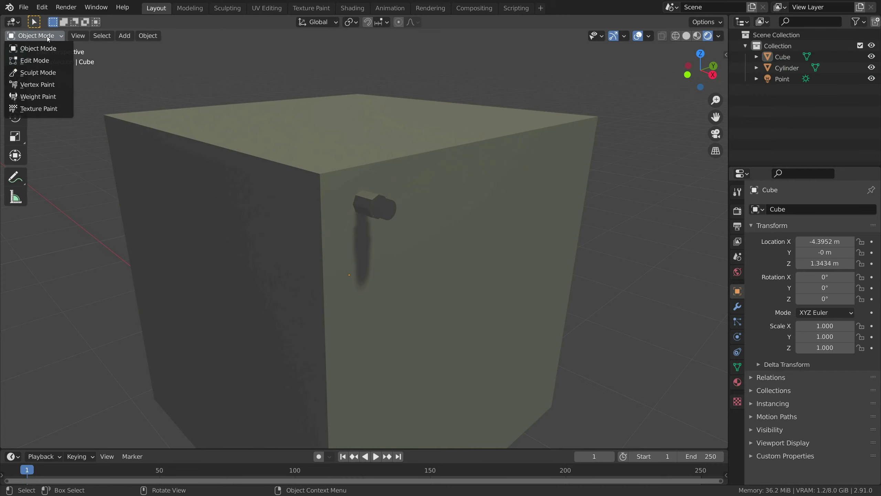
pyautogui.click(35, 61)
pyautogui.rightClick(289, 140)
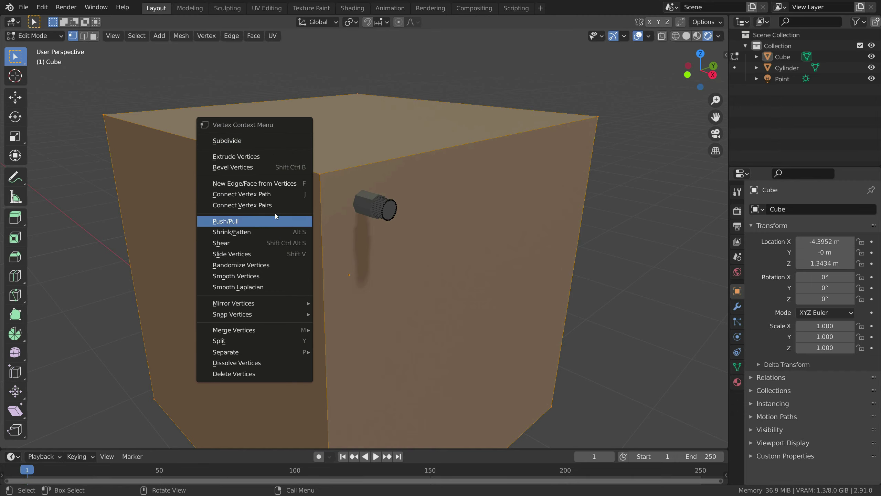
pyautogui.moveTo(263, 350)
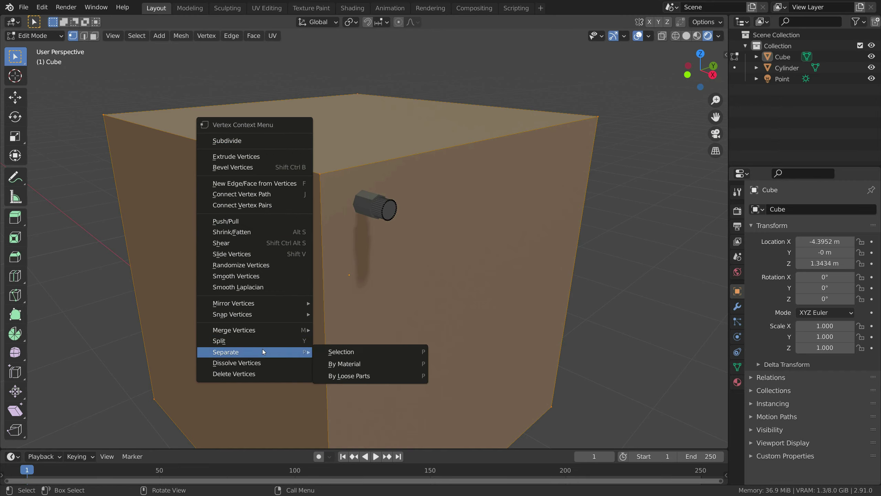
pyautogui.click(368, 377)
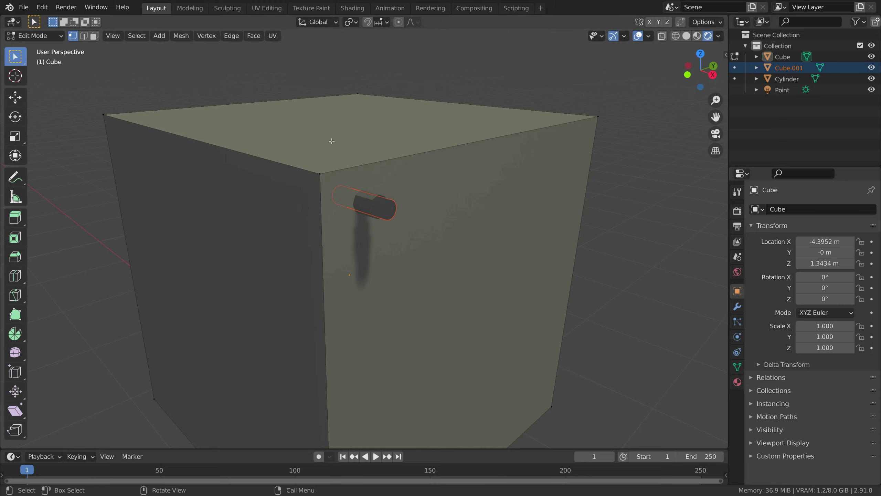
pyautogui.click(35, 36)
pyautogui.click(31, 49)
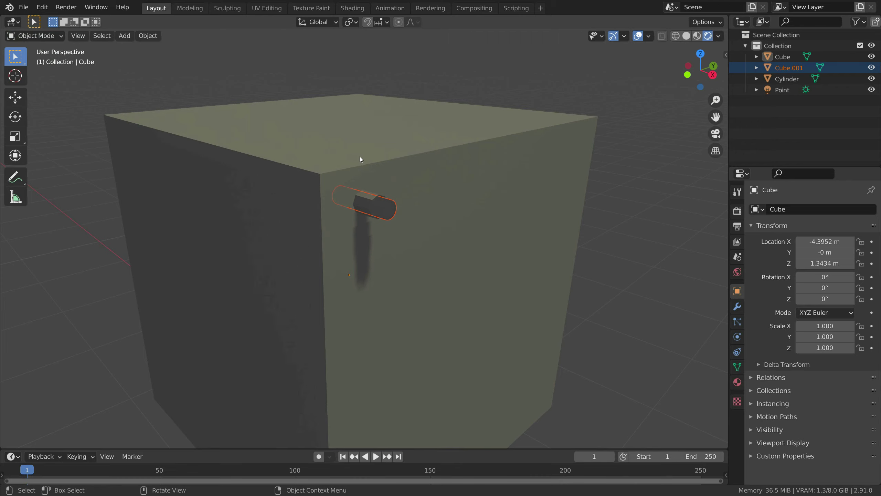
# Group the peg and the octagonal cylinder into a new collection named Collection
pyautogui.click(378, 213)
pyautogui.keyDown('shift'); pyautogui.click(380, 198); pyautogui.keyUp('shift')
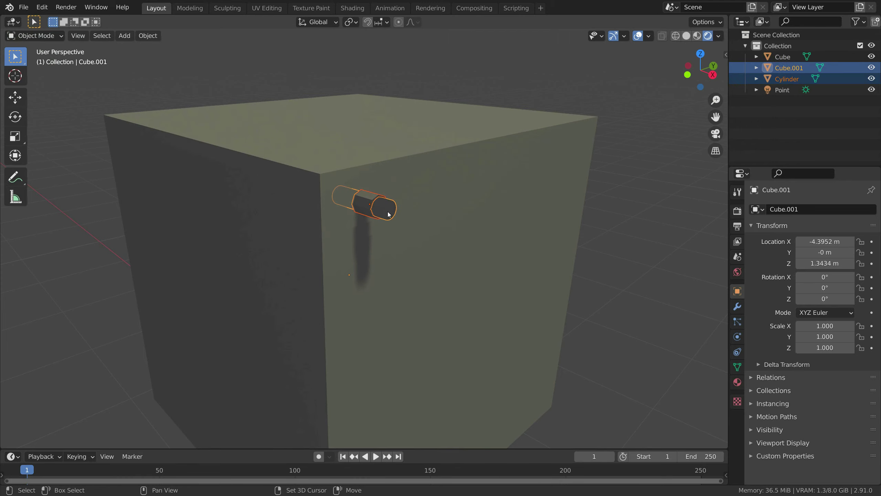
pyautogui.hotkey('ctrl', 'g')
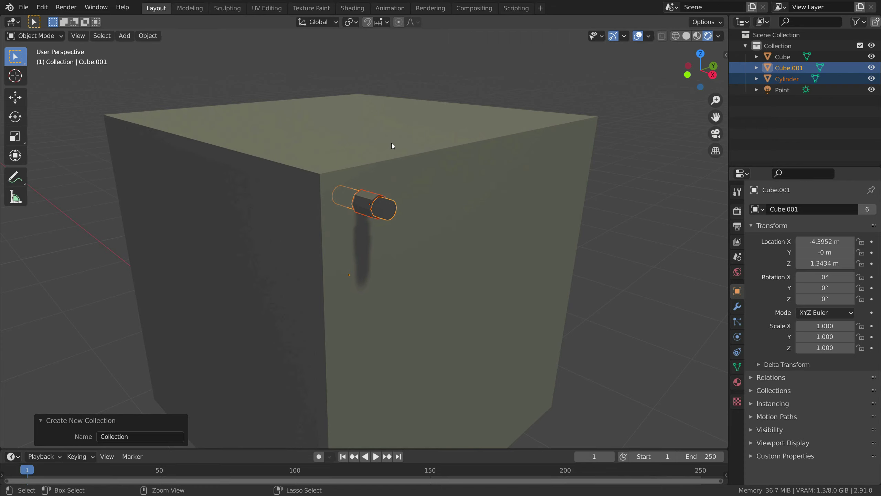
pyautogui.click(712, 74)
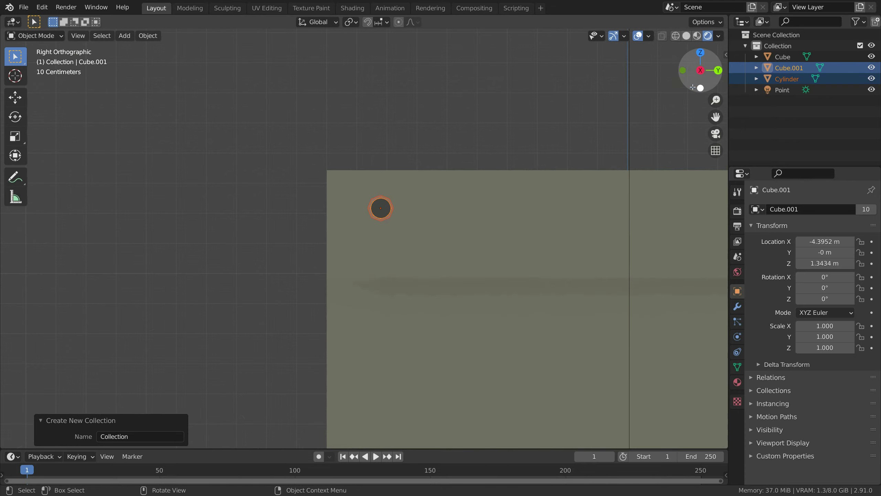
# Join the peg and the octagonal cylinder into a single object, with the cylinder active
pyautogui.click(389, 211)
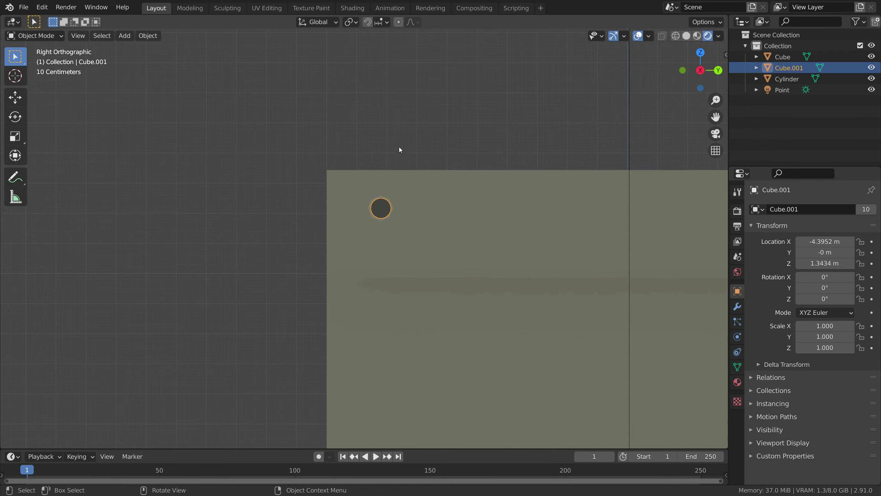
pyautogui.moveTo(399, 147); pyautogui.dragTo(378, 196, button='middle')
pyautogui.keyDown('shift'); pyautogui.click(385, 195); pyautogui.keyUp('shift')
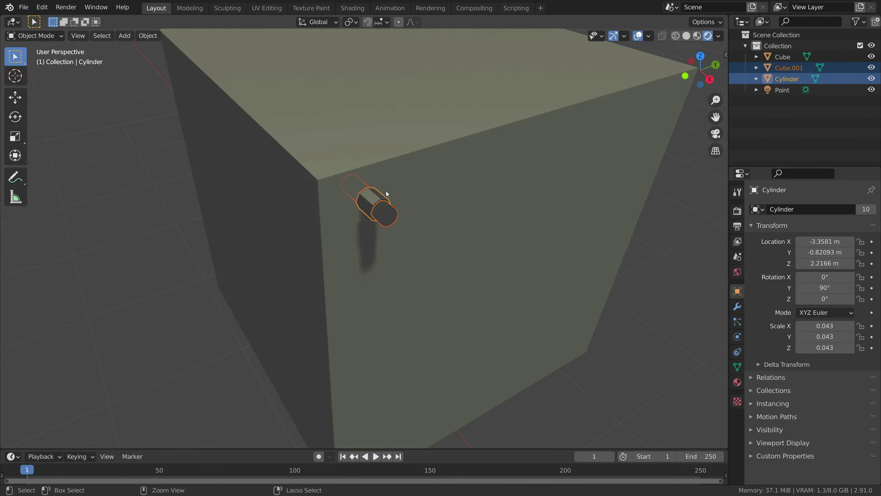
pyautogui.hotkey('ctrl', 'j')
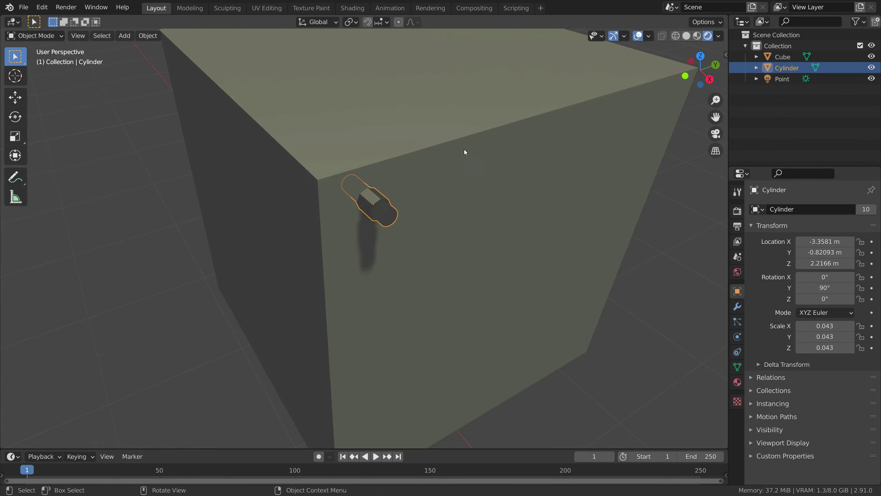
# Copy and paste the joined peg-and-cylinder object in the right orthographic view
pyautogui.click(710, 80)
pyautogui.hotkey('ctrl', 'c')
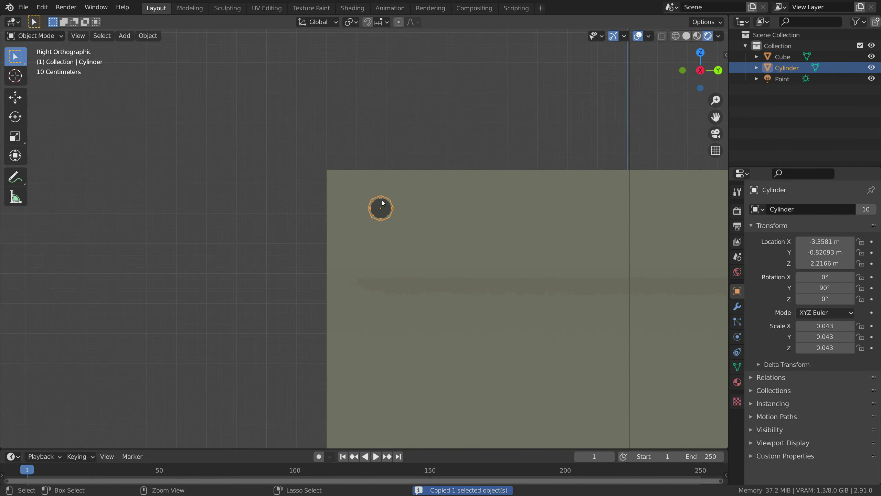
pyautogui.hotkey('ctrl', 'v')
pyautogui.scroll(-2, 438, 203)
pyautogui.scroll(-2, 436, 204)
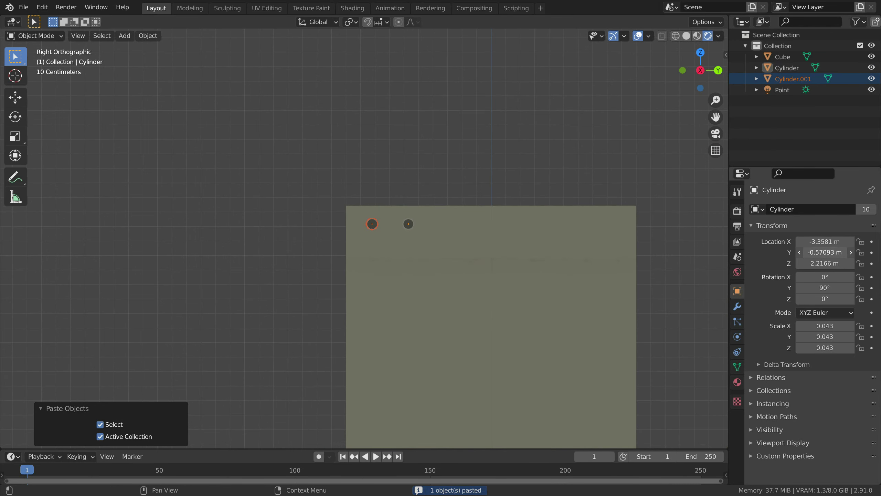
# Undo the trial Y move and set the original knob's Y location to 0.82093 m, near the cube's opposite upper corner
pyautogui.hotkey('ctrl', 'z')
pyautogui.click(816, 253)
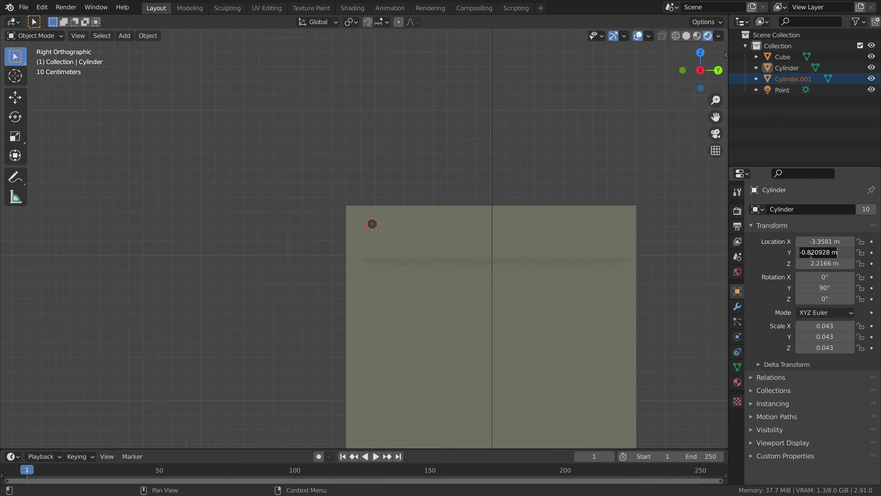
pyautogui.click(804, 254)
pyautogui.press('Return')
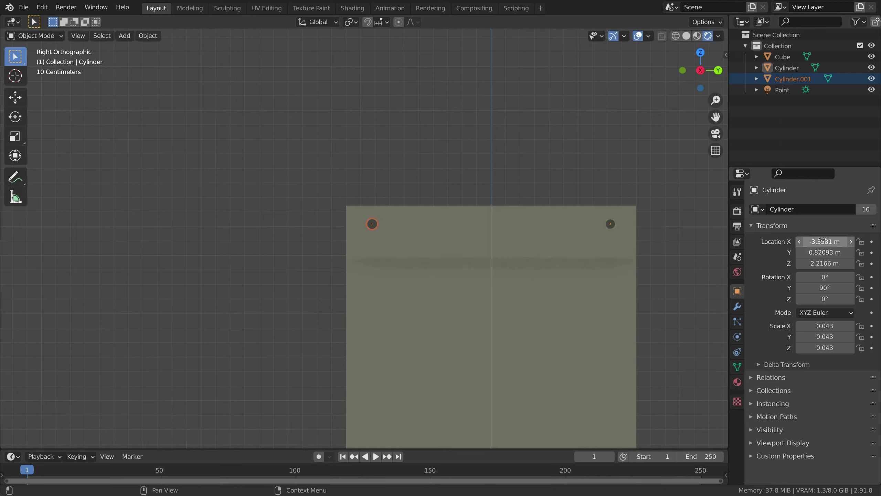
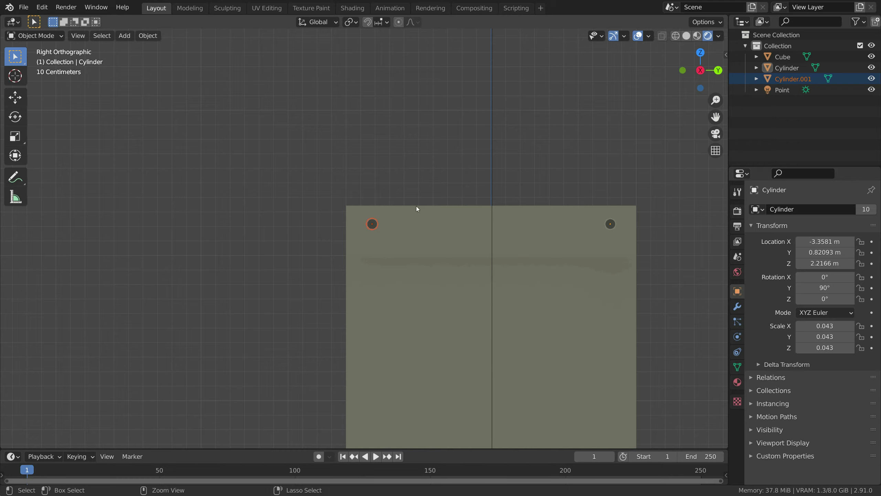
# Paste another copy of the knob in the right orthographic view and undo the trial change to its Z location
pyautogui.hotkey('ctrl', 'v')
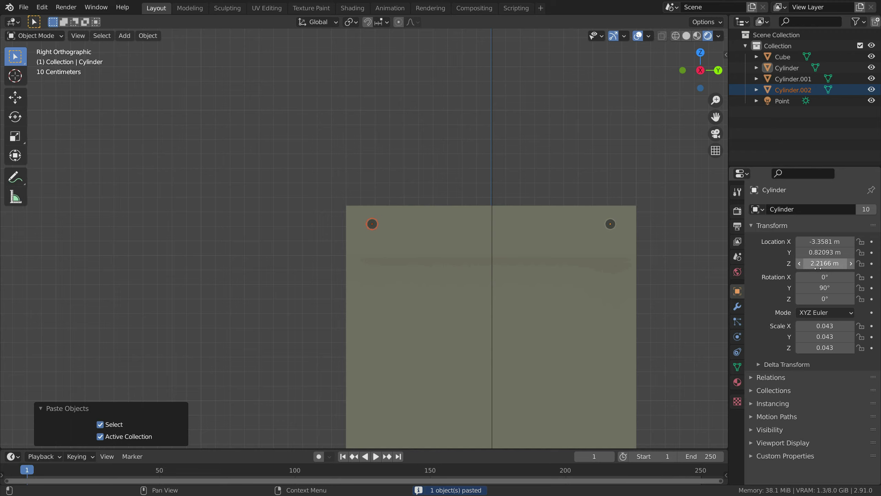
pyautogui.moveTo(818, 268); pyautogui.dragTo(819, 266)
pyautogui.hotkey('ctrl', 'z')
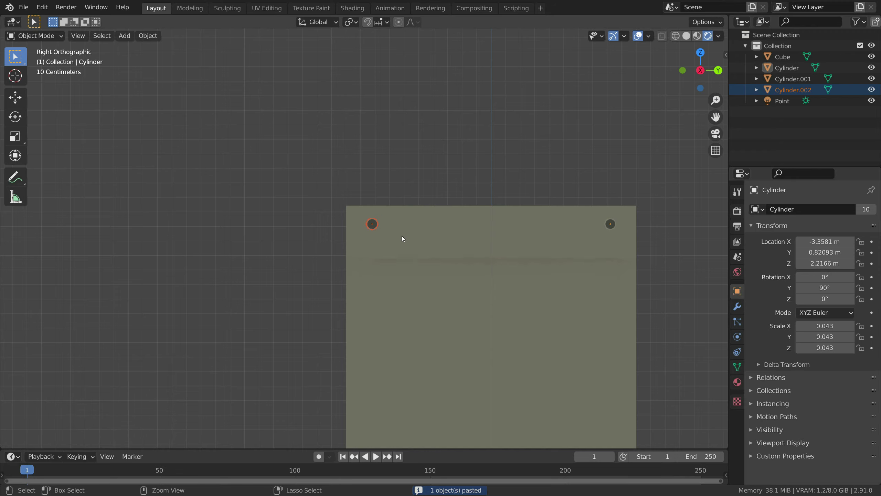
# Set the Z location of Cylinder.001, the knob at Y -0.82093 m, to 0.4934 m, near the cube face's lower corner
pyautogui.click(372, 225)
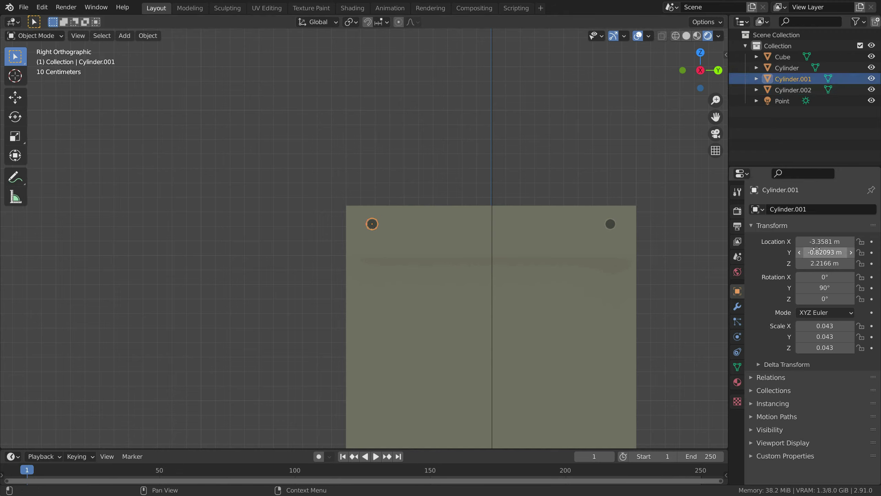
pyautogui.click(811, 267)
pyautogui.press('Home')
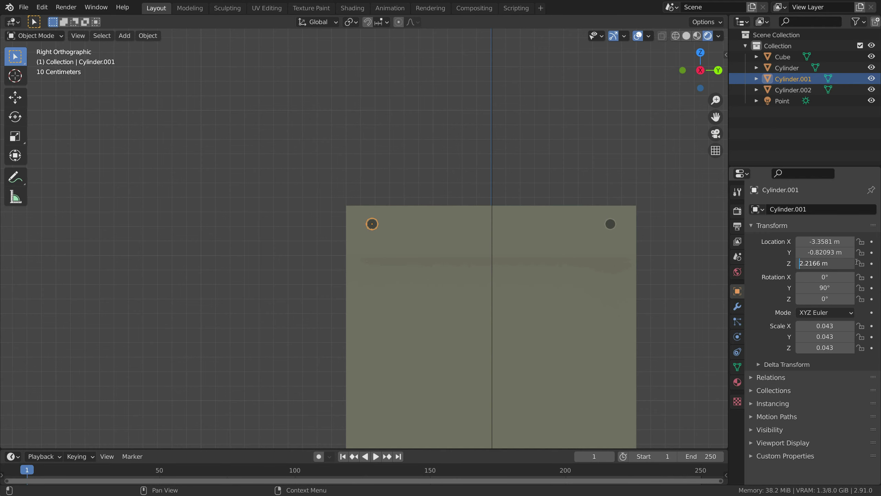
pyautogui.write('-')
pyautogui.press('Return')
pyautogui.scroll(-4, 429, 275)
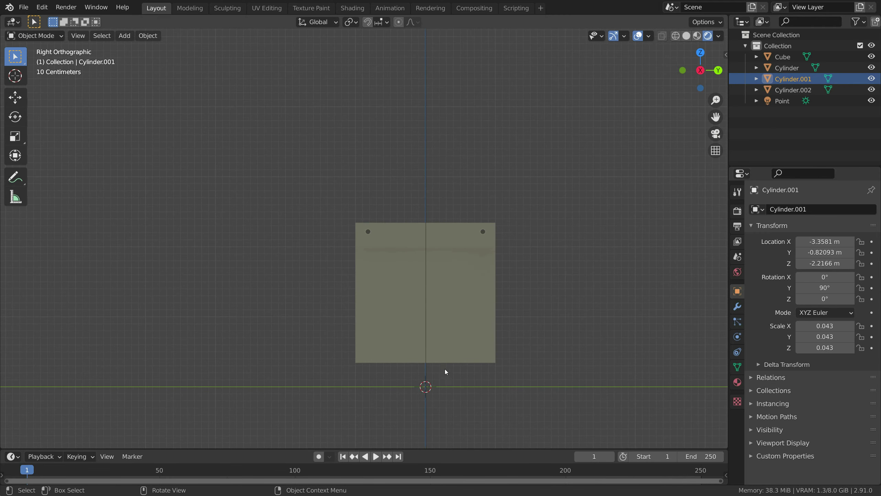
pyautogui.scroll(-5, 440, 364)
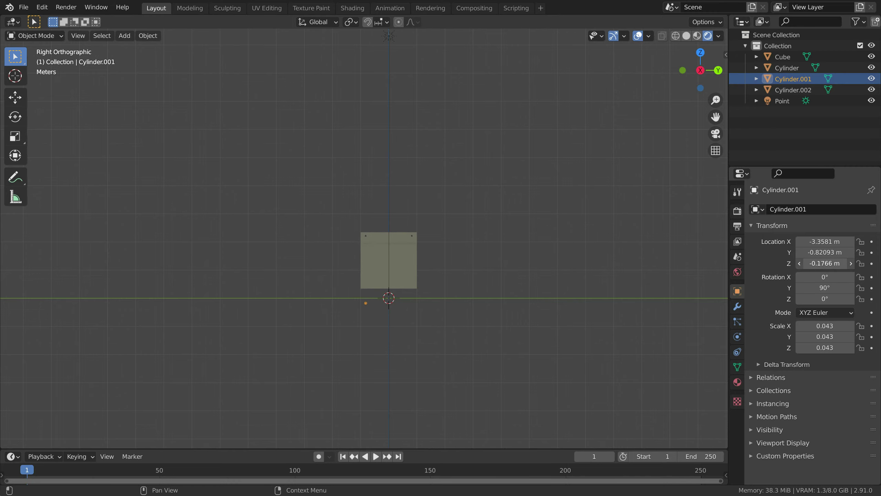
pyautogui.moveTo(824, 264); pyautogui.dragTo(820, 263)
# Copy the lowered knob near the face's lower corner and paste a duplicate in the same place
pyautogui.scroll(8, 558, 265)
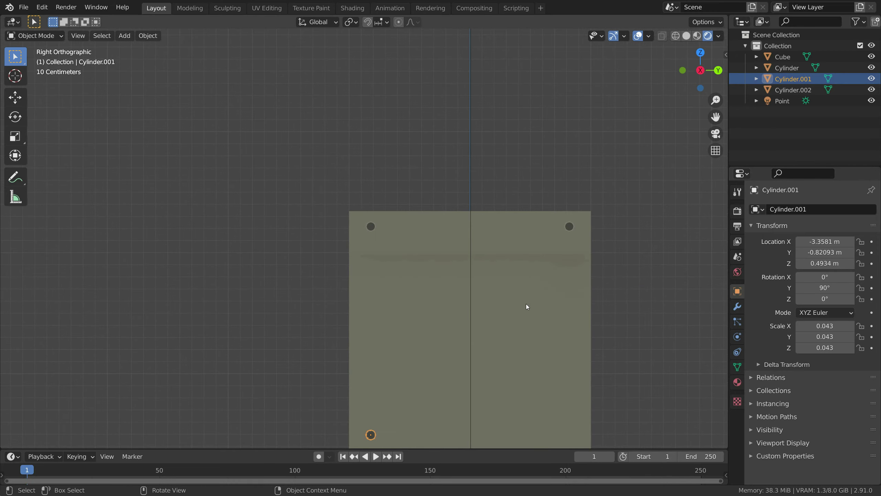
pyautogui.scroll(4, 433, 326)
pyautogui.keyDown('shift'); pyautogui.moveTo(432, 325); pyautogui.dragTo(427, 173, button='middle'); pyautogui.keyUp('shift')
pyautogui.scroll(-1, 427, 173)
pyautogui.scroll(-1, 428, 208)
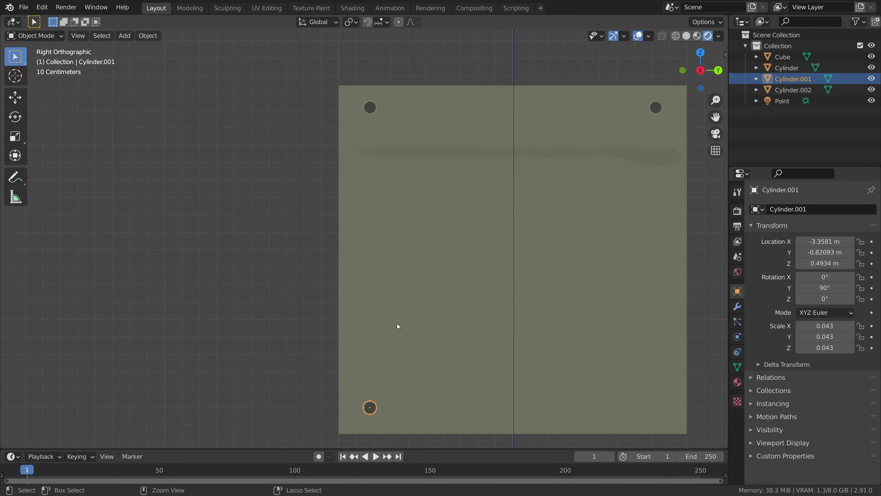
pyautogui.hotkey('ctrl', 'c')
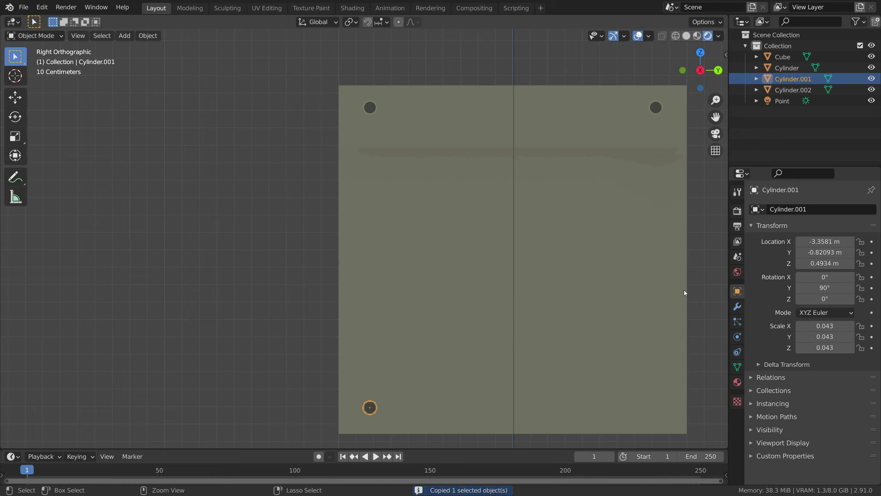
pyautogui.hotkey('ctrl', 'v')
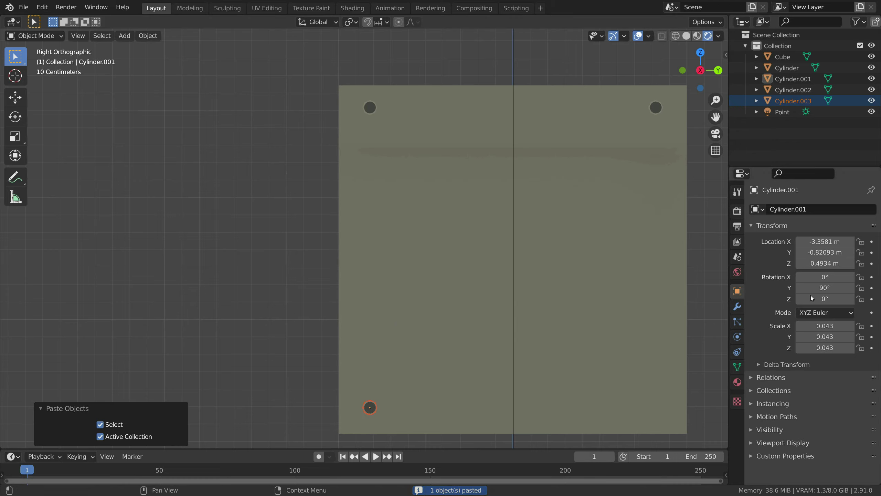
# Try the lower knob at X location 3.3581 m and undo the change
pyautogui.click(812, 246)
pyautogui.click(807, 246)
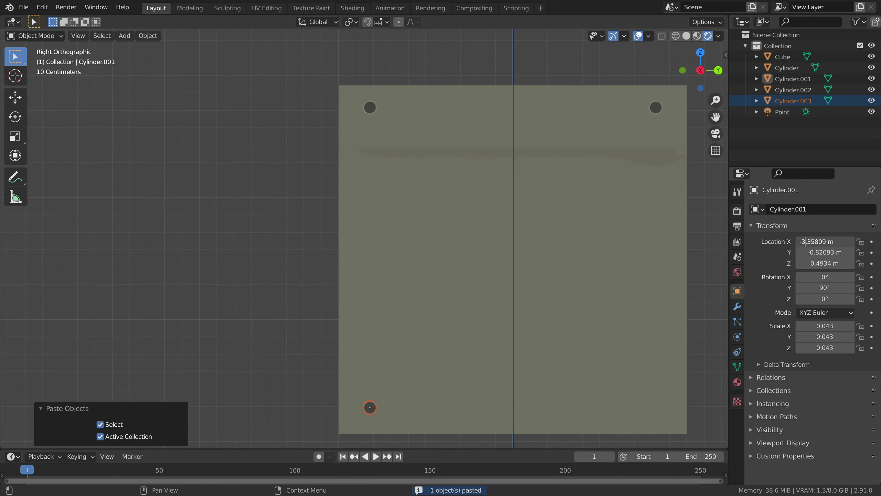
pyautogui.press('Return')
pyautogui.scroll(-10, 668, 294)
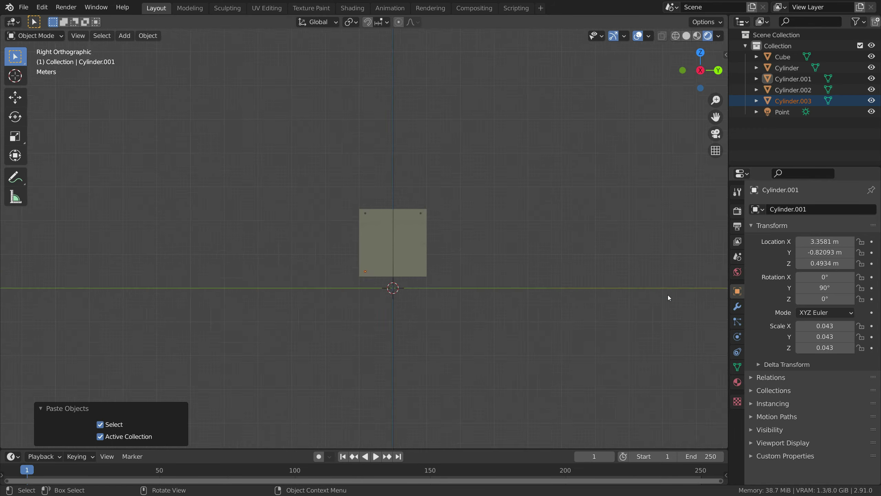
pyautogui.hotkey('ctrl', 'z')
pyautogui.scroll(12, 663, 278)
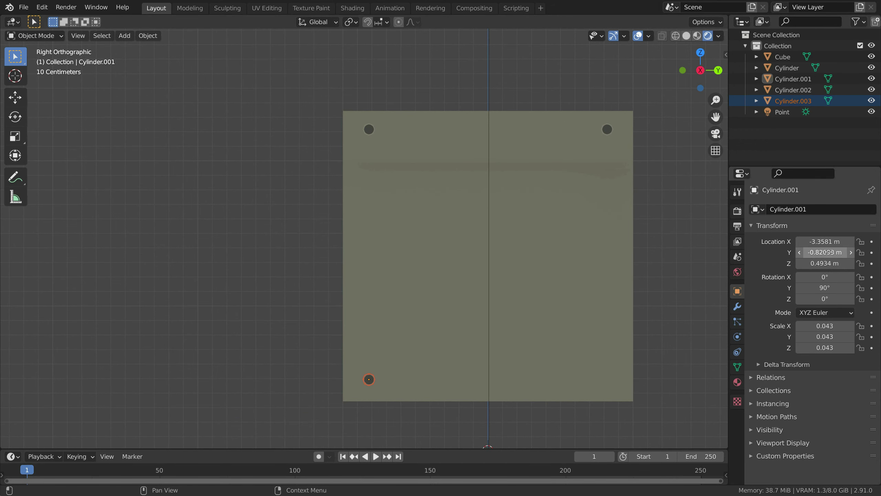
# Set Cylinder.001's Y location to 0.82093 m, near the cube face's remaining lower corner
pyautogui.moveTo(825, 252); pyautogui.dragTo(839, 252)
pyautogui.click(811, 252)
pyautogui.press('Home')
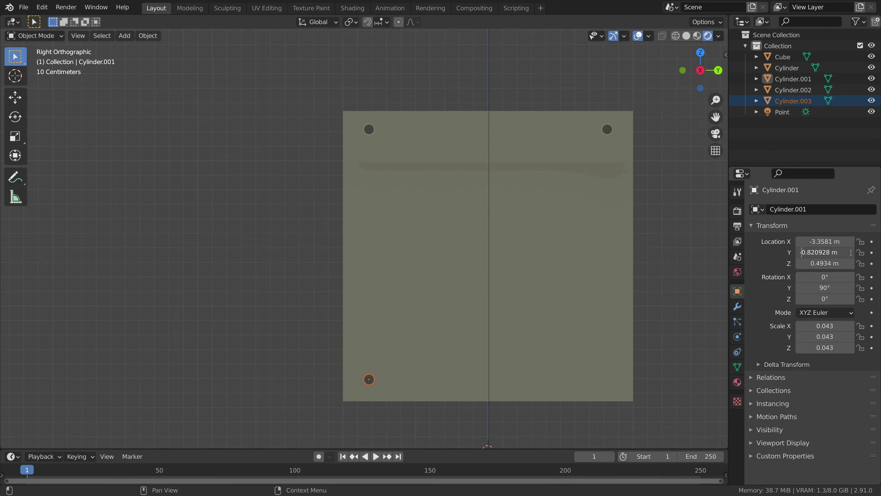
pyautogui.scroll(-5, 519, 284)
pyautogui.moveTo(519, 284); pyautogui.dragTo(652, 350, button='middle')
pyautogui.scroll(5, 530, 256)
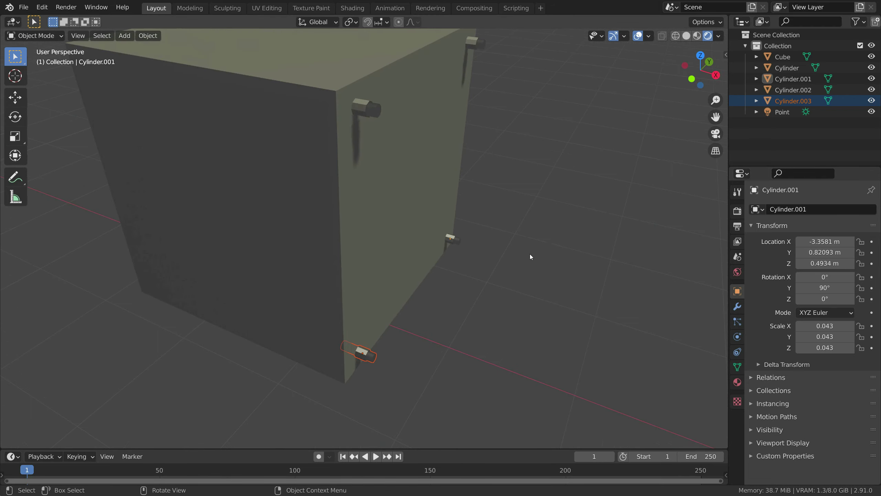
# Join the four corner knobs into a single object, with Cylinder.001 active, and copy the joined object
pyautogui.click(716, 75)
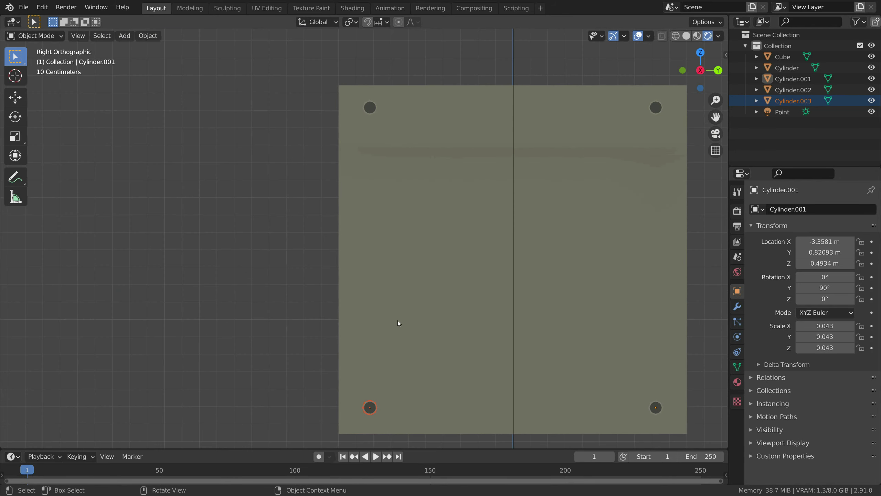
pyautogui.click(370, 406)
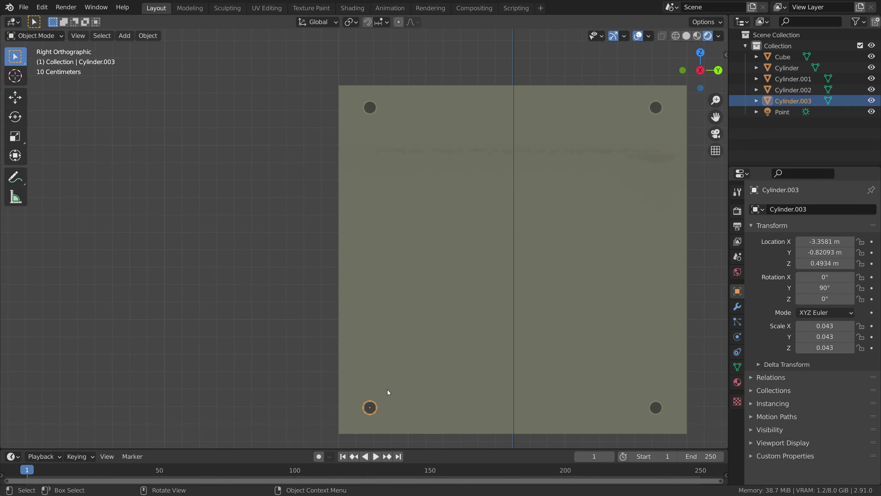
pyautogui.keyDown('shift'); pyautogui.click(371, 107); pyautogui.keyUp('shift')
pyautogui.keyDown('shift'); pyautogui.click(654, 109); pyautogui.keyUp('shift')
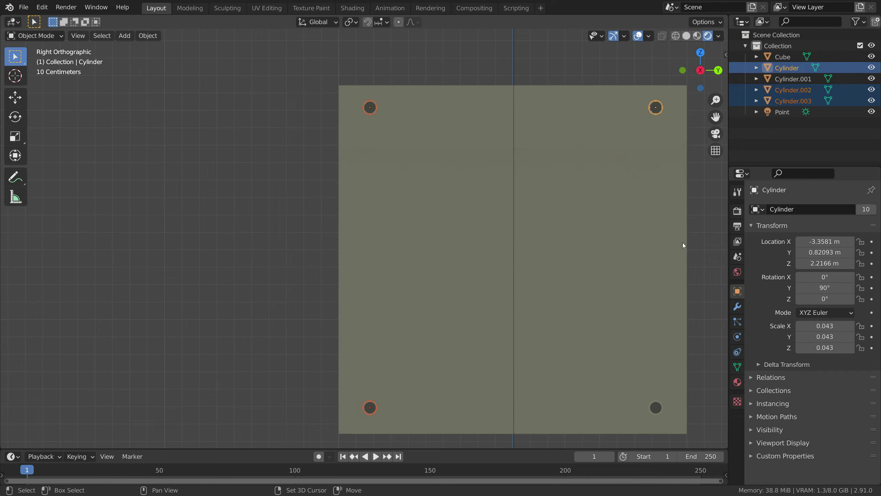
pyautogui.keyDown('shift'); pyautogui.click(657, 407); pyautogui.keyUp('shift')
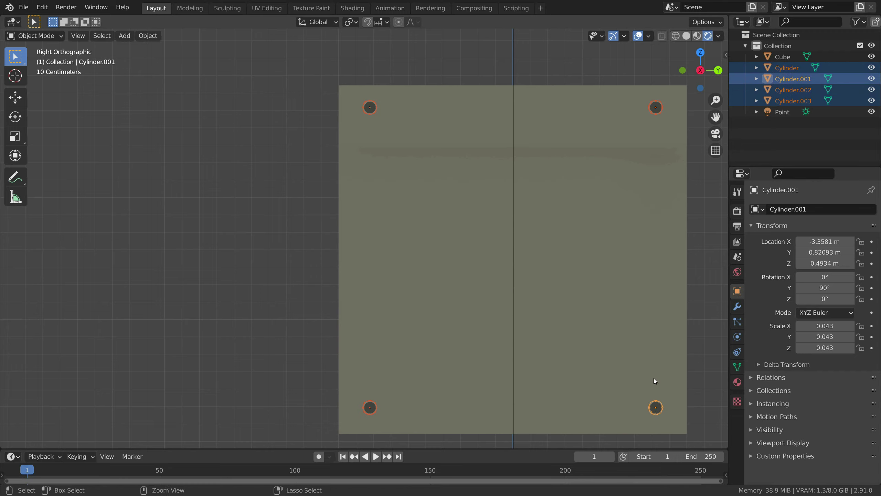
pyautogui.hotkey('ctrl', 'j')
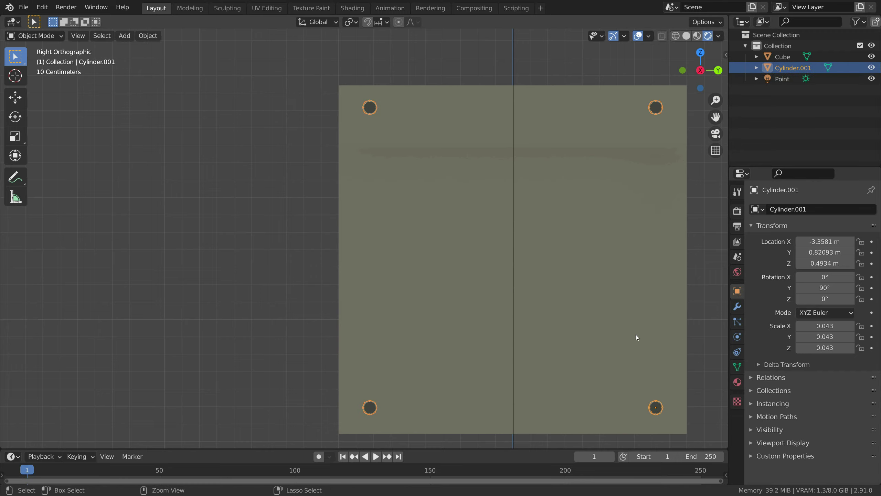
pyautogui.hotkey('ctrl', 'c')
# Join the cube and the four-knob object into one object, with the knobs active
pyautogui.scroll(-3, 501, 323)
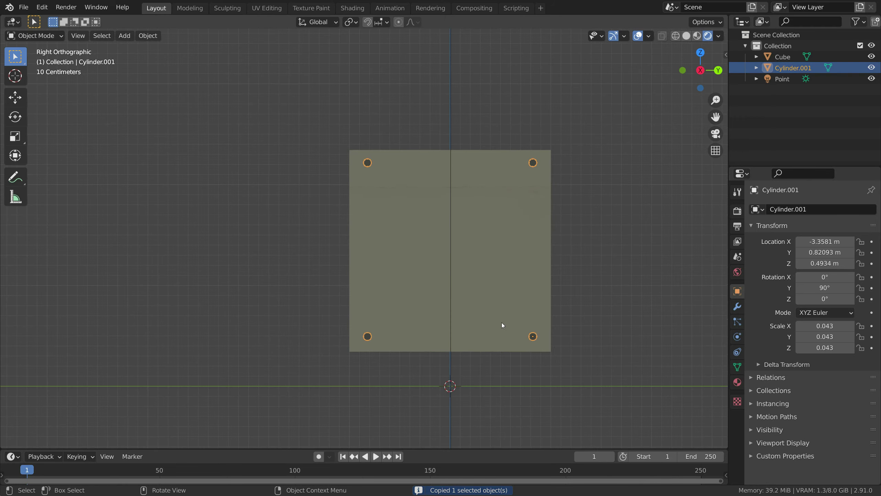
pyautogui.moveTo(501, 323); pyautogui.dragTo(413, 182, button='middle')
pyautogui.click(422, 163)
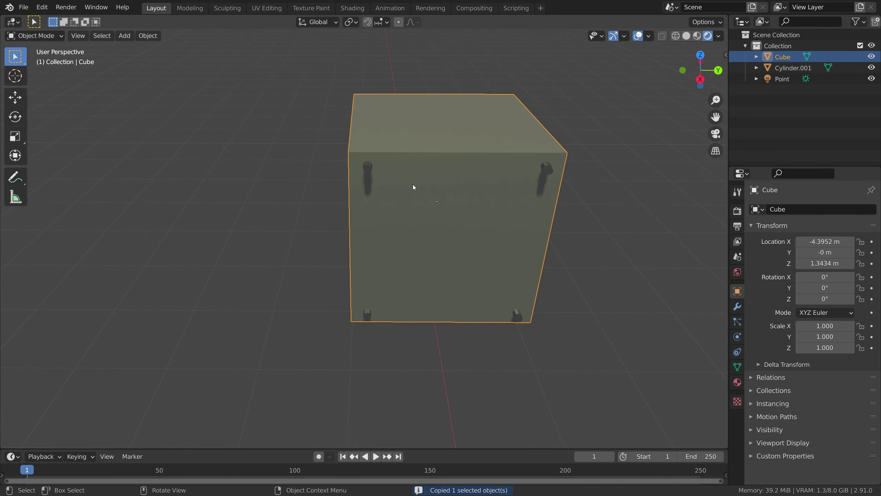
pyautogui.keyDown('shift'); pyautogui.click(366, 168); pyautogui.keyUp('shift')
pyautogui.hotkey('ctrl', 'j')
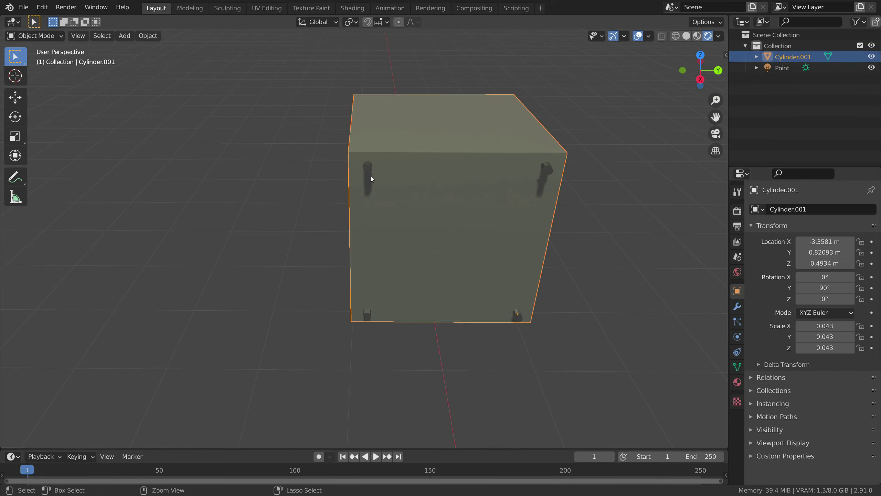
# Try the joined object at a Y rotation of 0°, and undo the rotation trials and the join
pyautogui.click(831, 288)
pyautogui.write('90d')
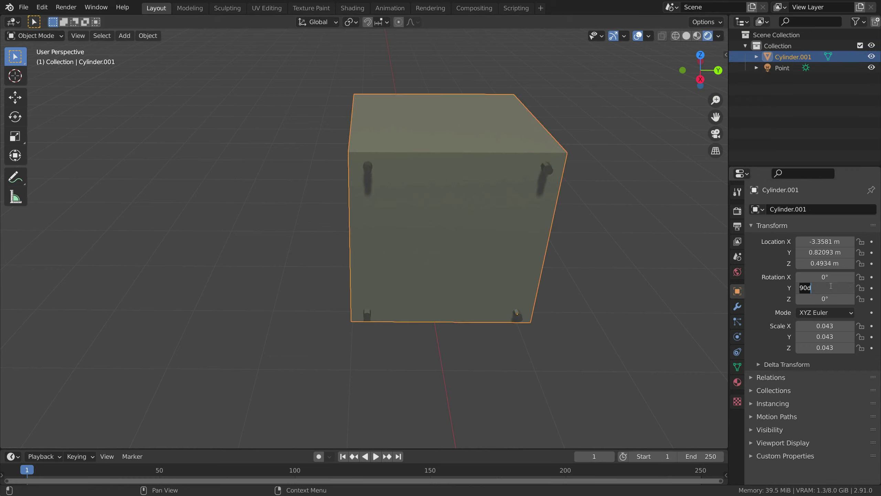
pyautogui.press('Return')
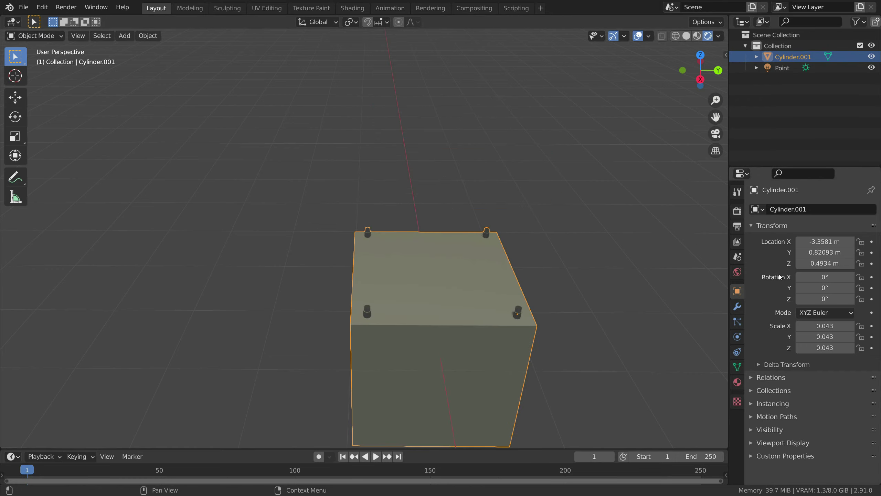
pyautogui.hotkey('ctrl', 'z')
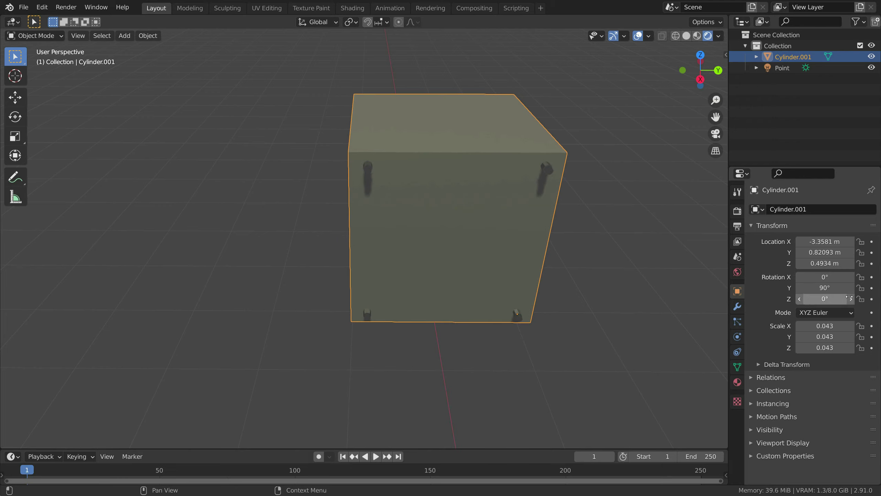
pyautogui.moveTo(825, 276)
pyautogui.mouseDown()
pyautogui.moveTo(860, 276)
pyautogui.moveTo(824, 278)
pyautogui.mouseUp()
pyautogui.hotkey('ctrl', 'z')
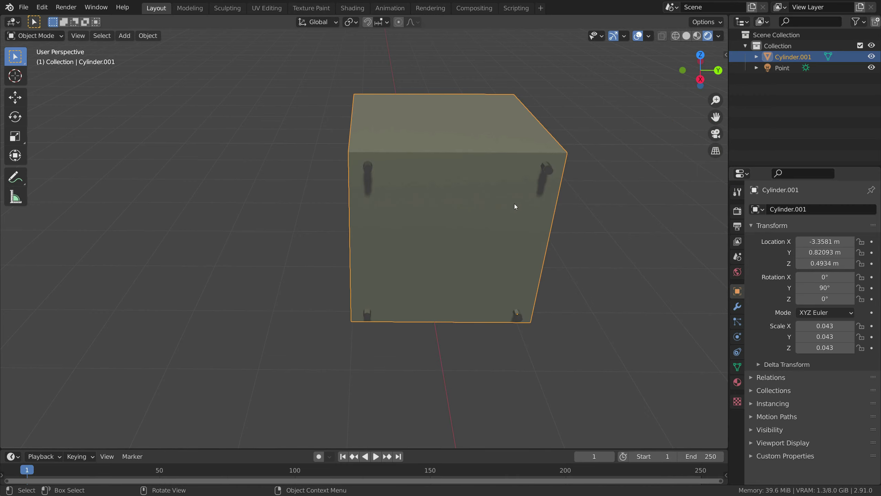
pyautogui.rightClick(407, 165)
pyautogui.click(406, 164)
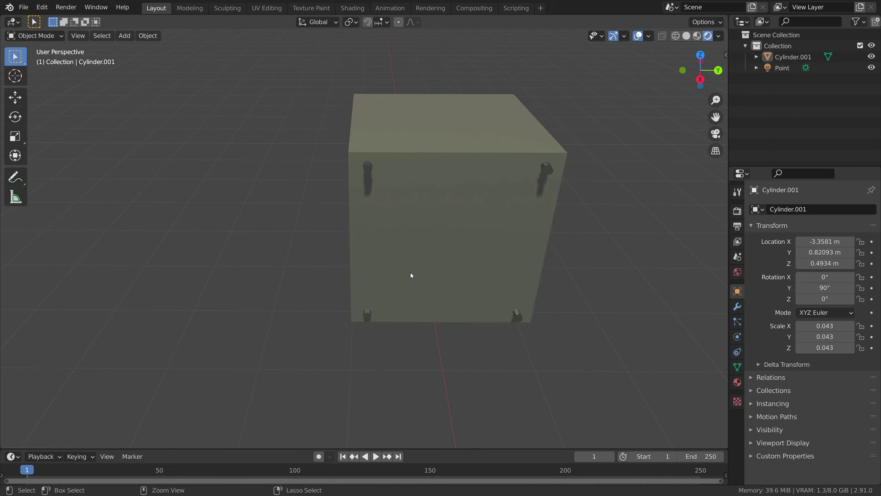
pyautogui.hotkey('ctrl', 'z')
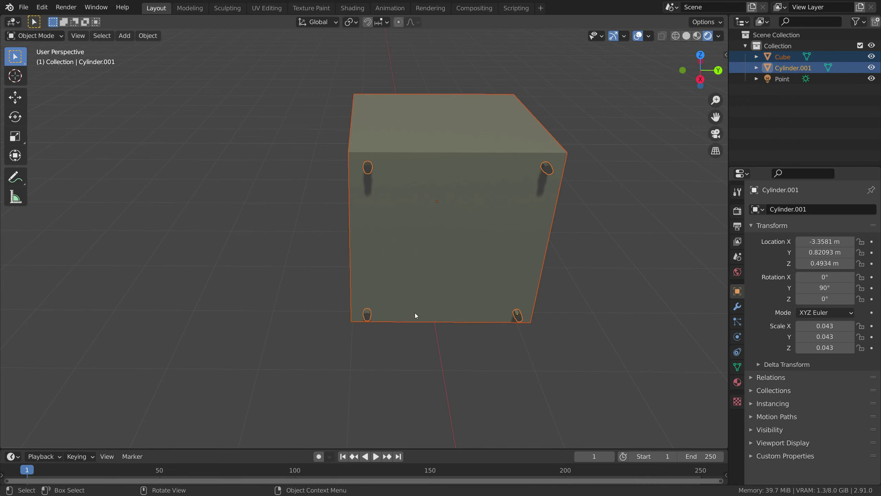
# Join the four-knob object and the cube into a single object, with the cube active
pyautogui.hotkey('alt', 'a')
pyautogui.click(427, 267)
pyautogui.click(519, 318)
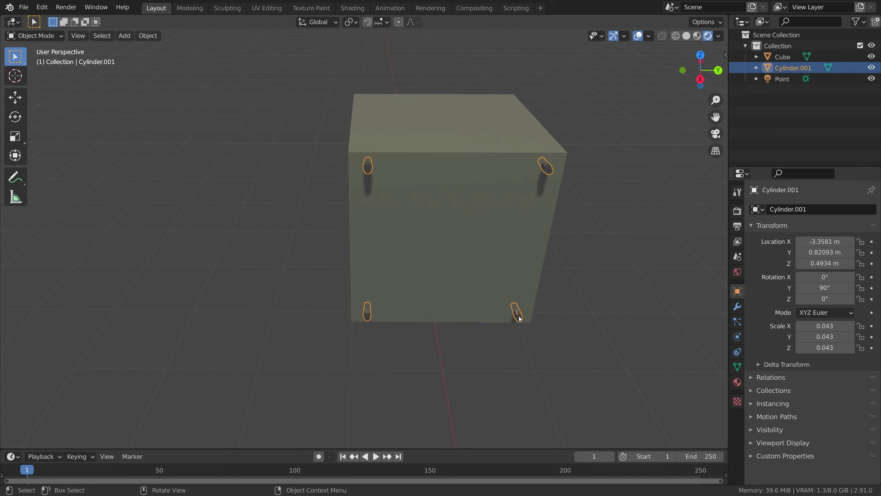
pyautogui.keyDown('shift'); pyautogui.click(443, 215); pyautogui.keyUp('shift')
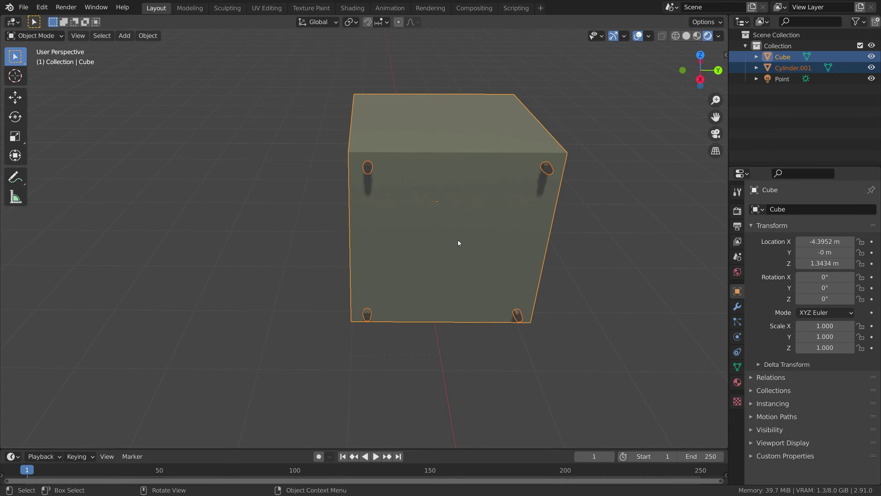
pyautogui.hotkey('ctrl', 'j')
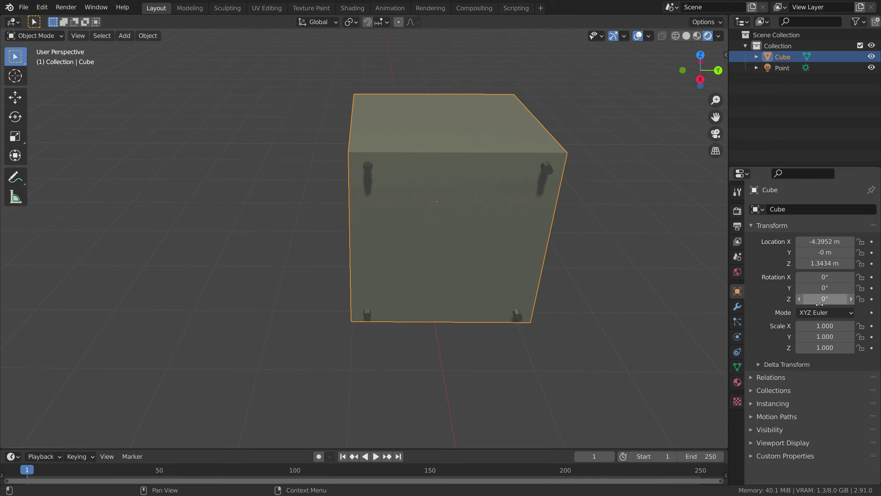
# Set the joined cube's Z rotation to 90° and paste the copied set of four knobs onto the front face
pyautogui.moveTo(819, 304); pyautogui.dragTo(853, 305)
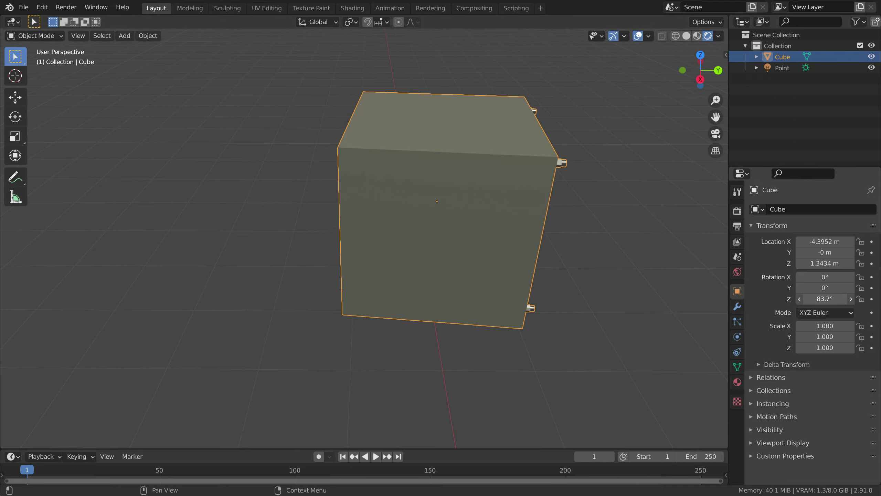
pyautogui.click(821, 300)
pyautogui.press('BackSpace')
pyautogui.write('90')
pyautogui.press('Return')
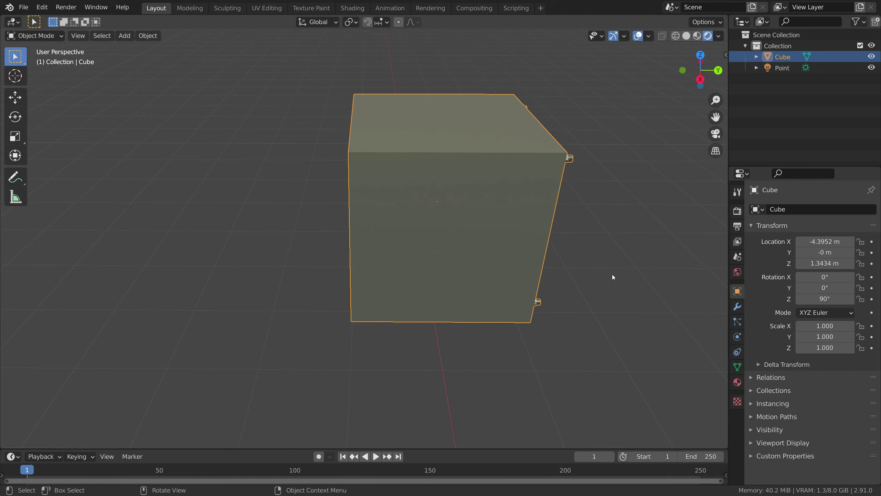
pyautogui.hotkey('ctrl', 'v')
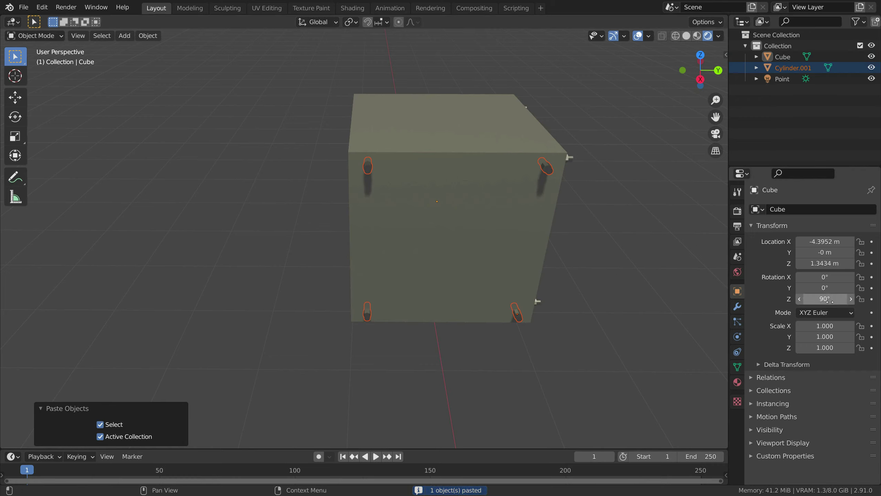
# Join the pasted set of four knobs on the front face to the cube, with the cube active
pyautogui.moveTo(825, 299); pyautogui.dragTo(841, 299)
pyautogui.hotkey('ctrl', 'z')
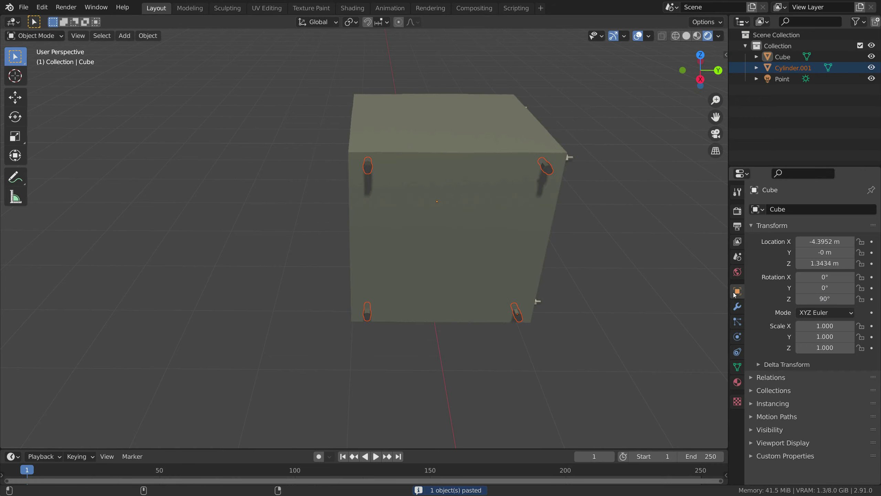
pyautogui.keyDown('shift'); pyautogui.click(444, 210); pyautogui.keyUp('shift')
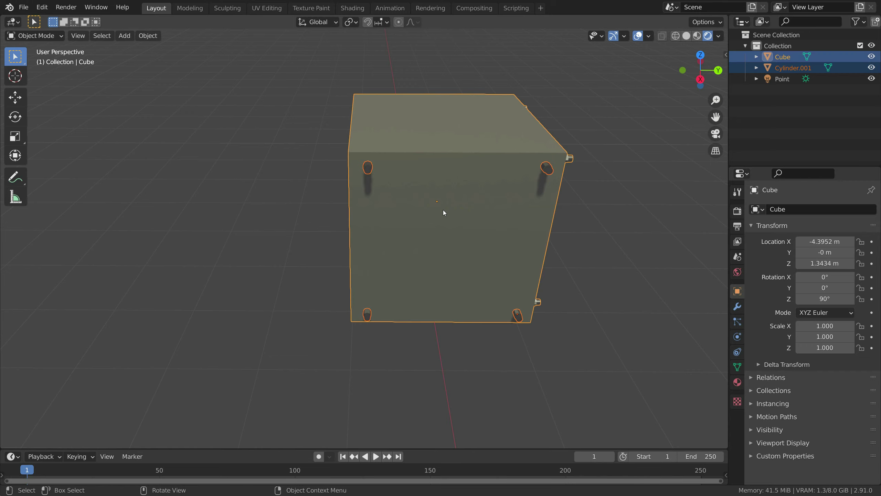
pyautogui.hotkey('ctrl', 'j')
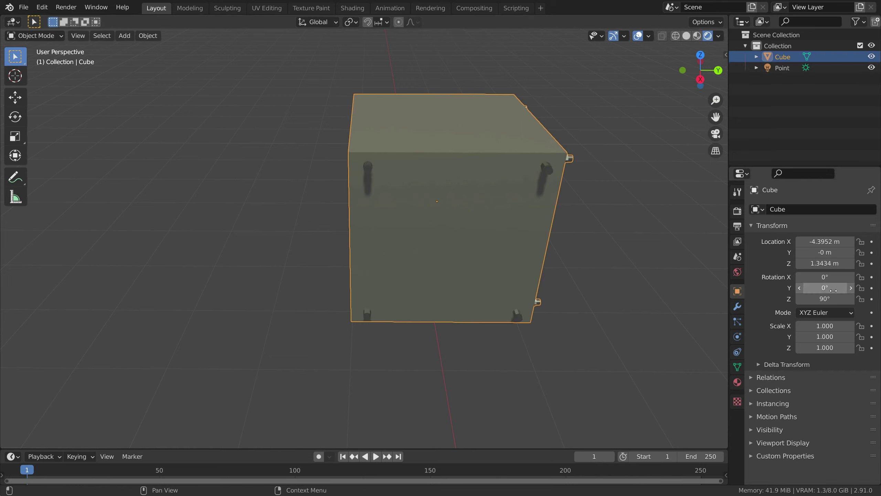
# Set the joined cube's Z rotation to 180° so a bare side faces the front
pyautogui.click(829, 300)
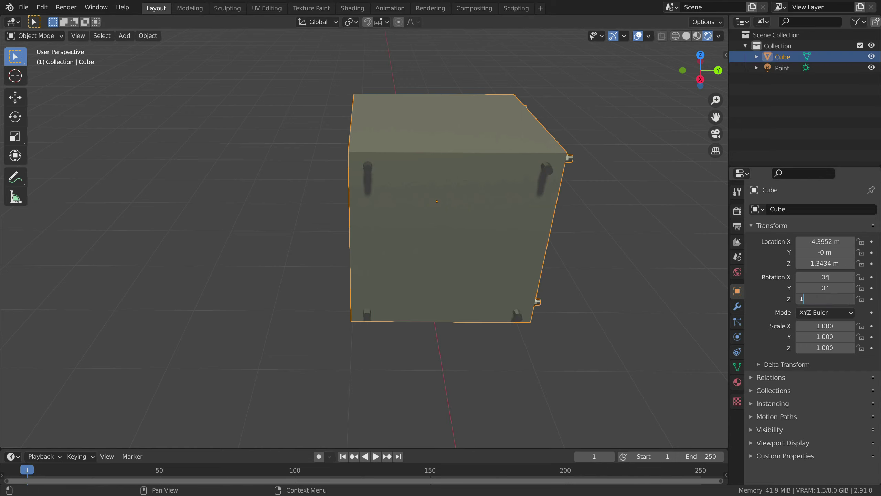
pyautogui.press('Return')
pyautogui.moveTo(595, 232); pyautogui.dragTo(665, 107, button='middle')
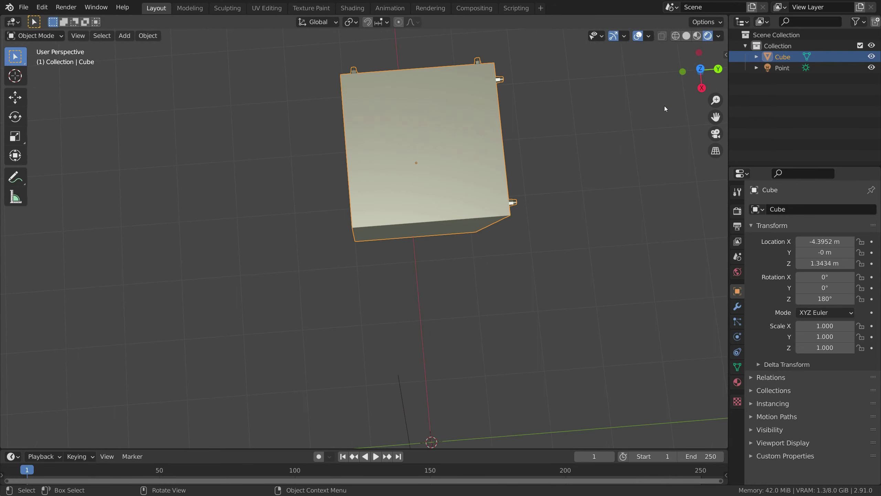
# Paste the copied four-knob set onto the bare side in the right orthographic view and join it to the cube
pyautogui.click(702, 88)
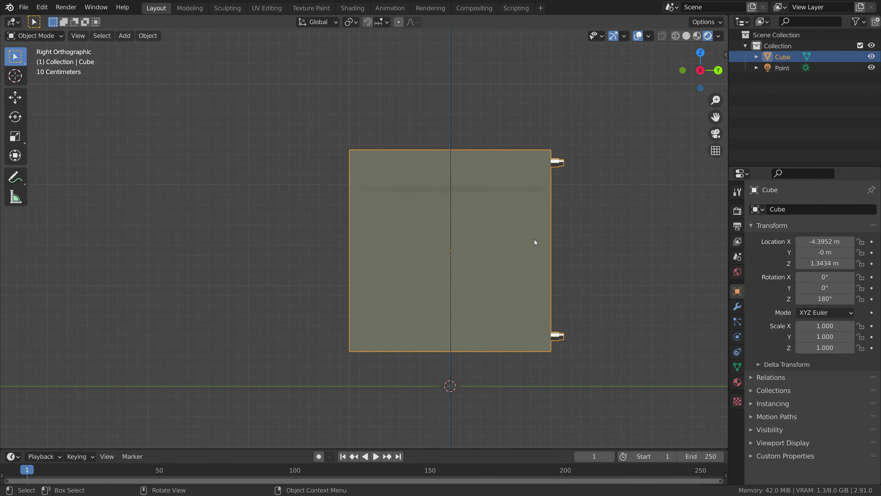
pyautogui.hotkey('ctrl', 'v')
pyautogui.keyDown('shift'); pyautogui.click(438, 229); pyautogui.keyUp('shift')
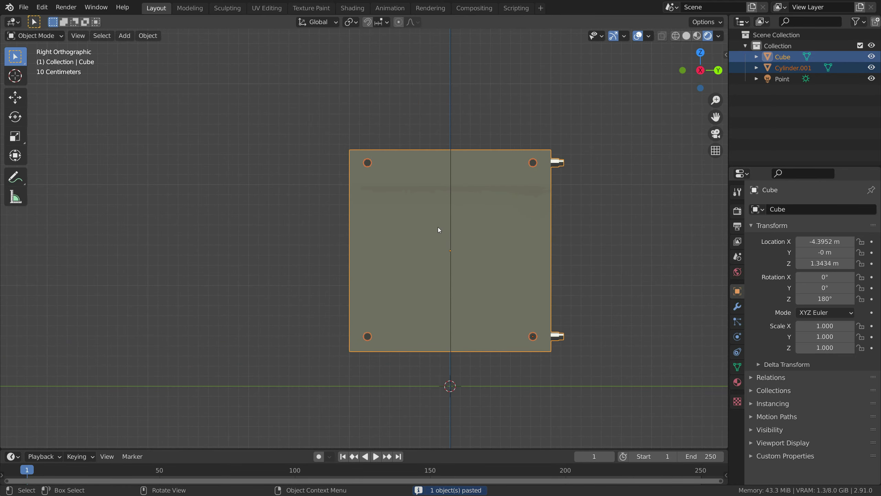
pyautogui.hotkey('ctrl', 'j')
# Set the cube's Z rotation to 270° to turn its last bare vertical side to the front
pyautogui.moveTo(432, 221); pyautogui.dragTo(447, 252, button='middle')
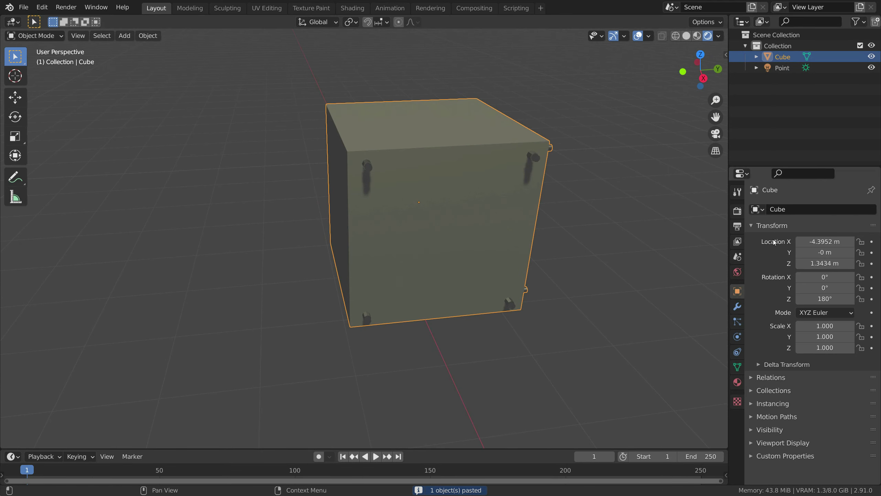
pyautogui.click(826, 293)
pyautogui.write('270')
pyautogui.press('Return')
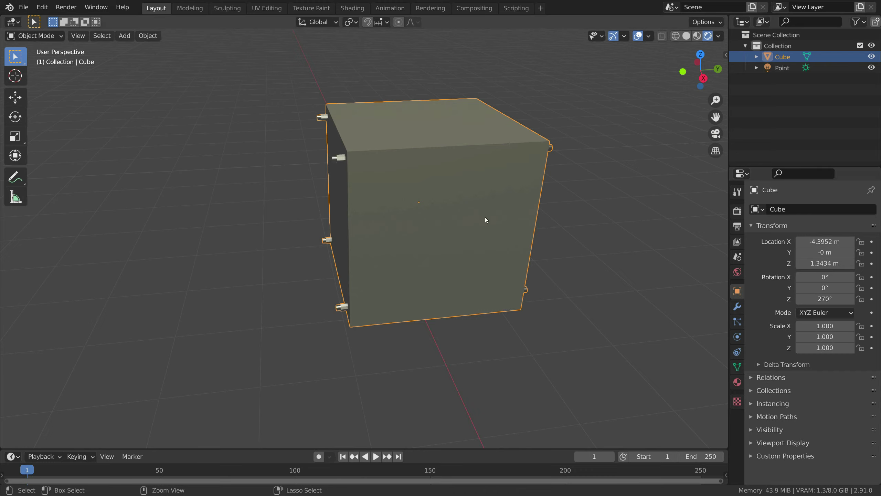
# Paste the copied knobs onto the last bare vertical side and join them to the cube
pyautogui.hotkey('ctrl', 'v')
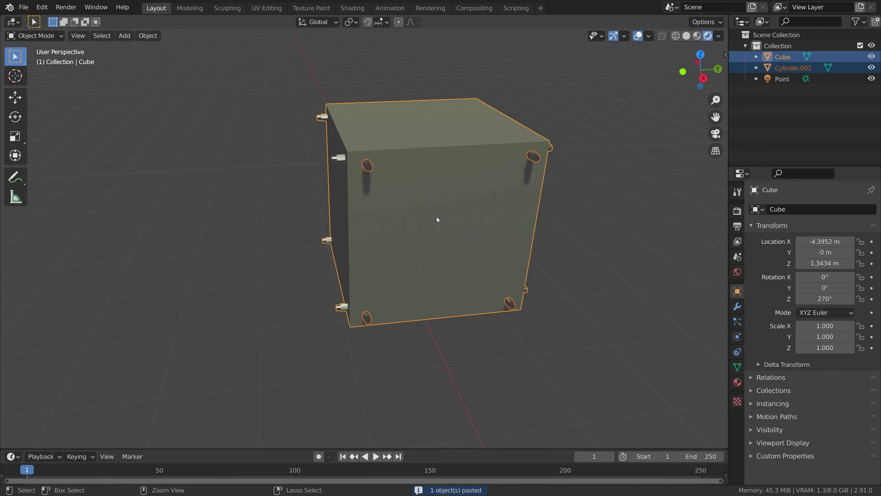
pyautogui.hotkey('ctrl', 'z')
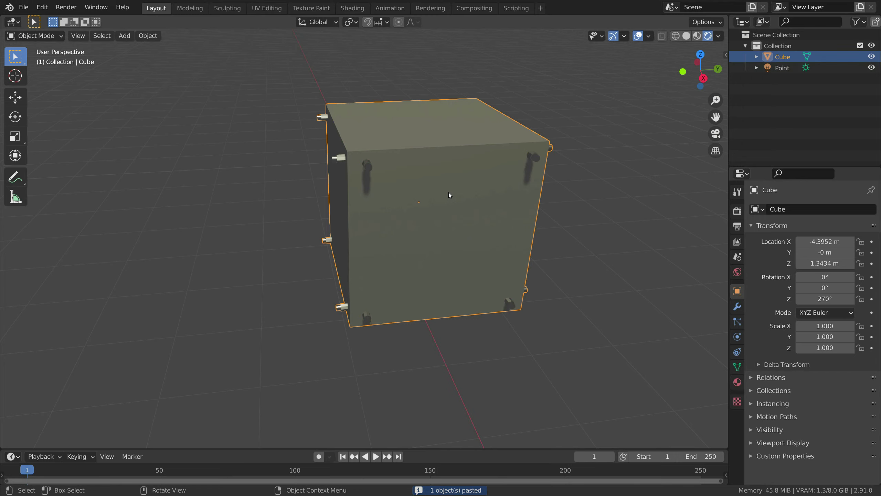
pyautogui.moveTo(448, 194); pyautogui.dragTo(373, 173, button='middle')
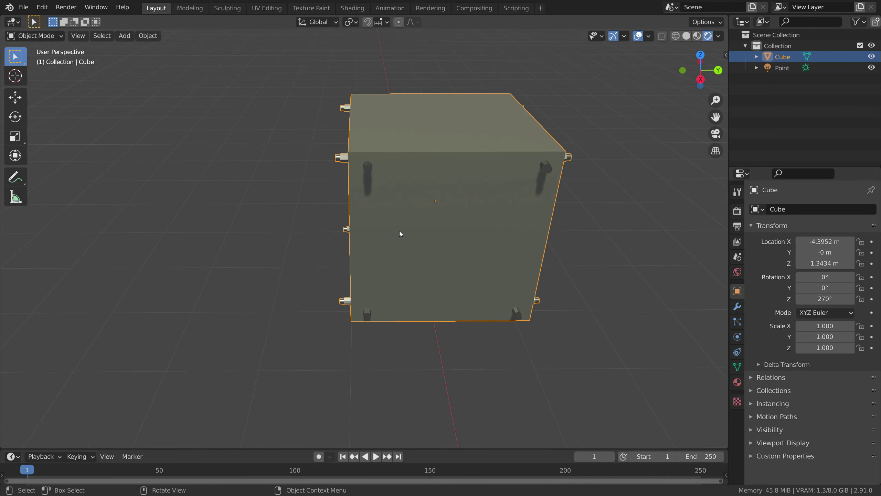
pyautogui.click(588, 214)
pyautogui.scroll(1, 588, 214)
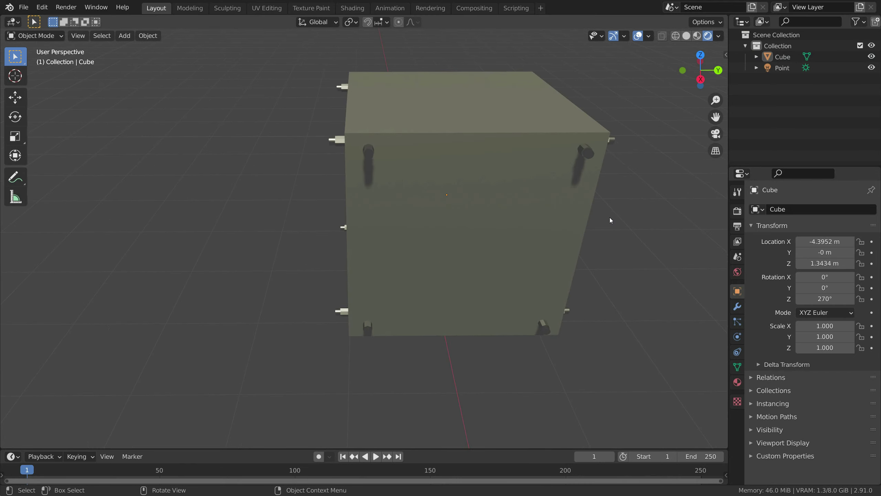
pyautogui.click(369, 149)
pyautogui.moveTo(358, 187); pyautogui.dragTo(386, 202, button='middle')
pyautogui.scroll(3, 396, 207)
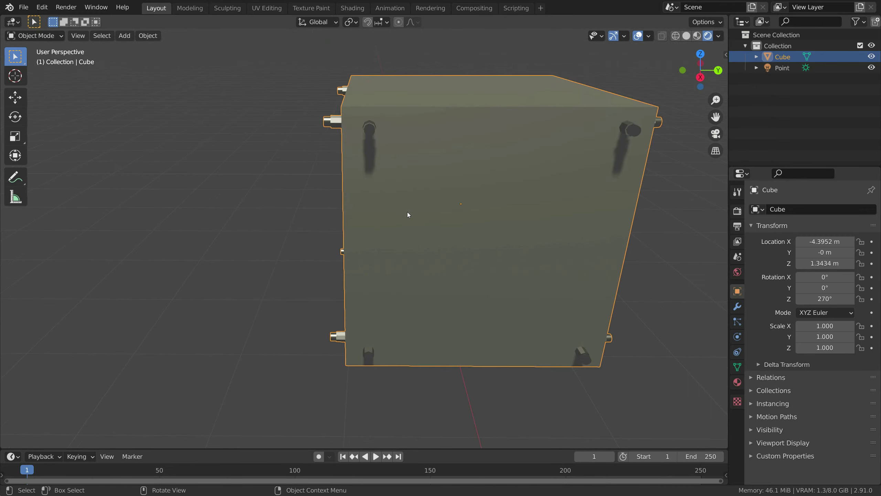
pyautogui.press('g')
pyautogui.click(582, 211)
pyautogui.hotkey('ctrl', 'z')
# Set the cube's X rotation to 90° to bring one of its two remaining bare faces to the front
pyautogui.moveTo(825, 277)
pyautogui.mouseDown()
pyautogui.moveTo(852, 277)
pyautogui.moveTo(832, 276)
pyautogui.mouseUp()
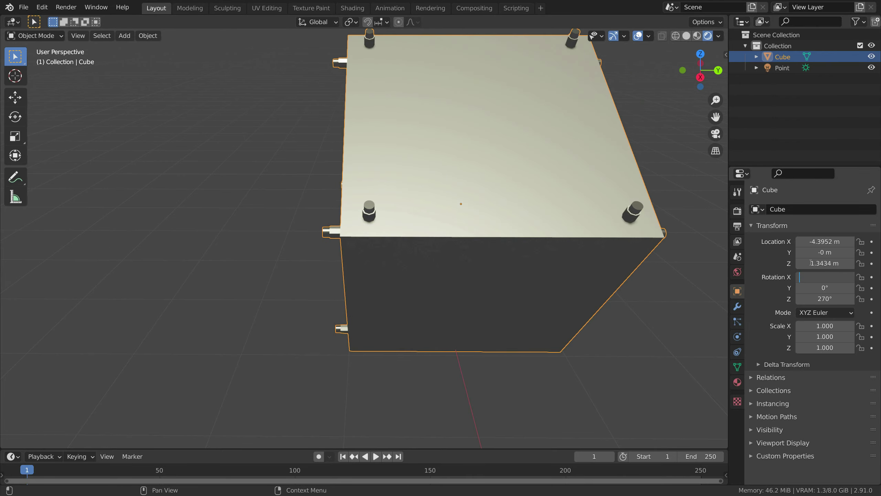
pyautogui.press('Return')
pyautogui.scroll(-2, 495, 203)
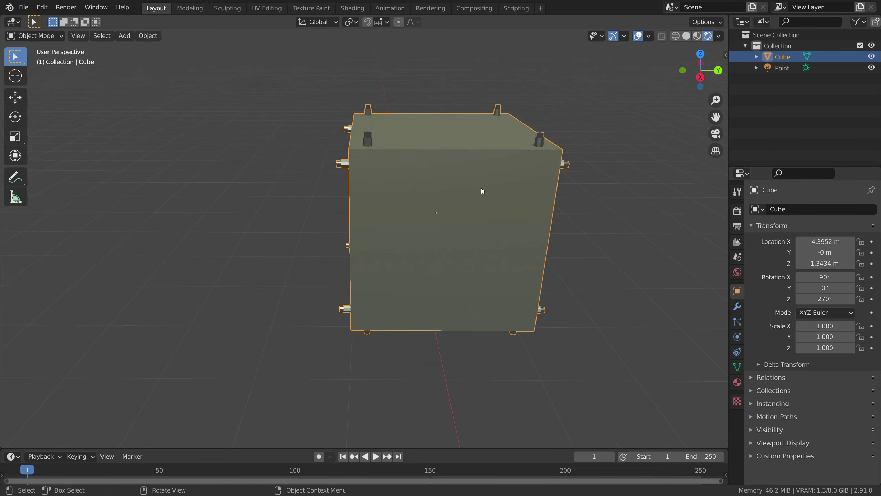
# Paste another copy of the four knobs onto the front face and join it to the cube
pyautogui.hotkey('ctrl', 'v')
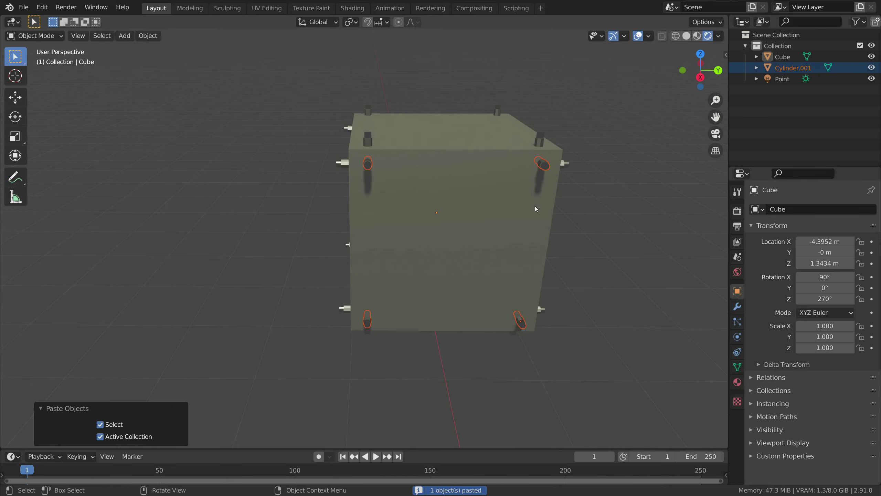
pyautogui.keyDown('shift'); pyautogui.click(448, 205); pyautogui.keyUp('shift')
pyautogui.hotkey('ctrl', 'j')
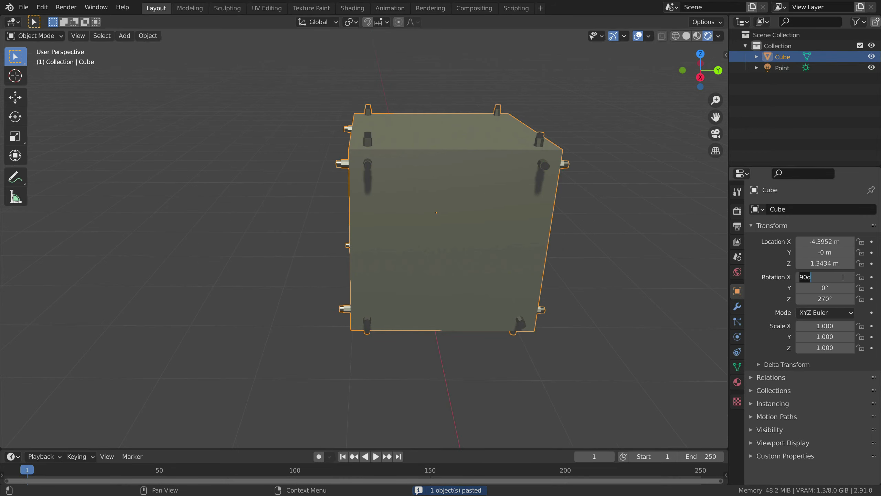
# Set the cube's X rotation to 270° to turn the final bare face to the front
pyautogui.click(835, 271)
pyautogui.write('27')
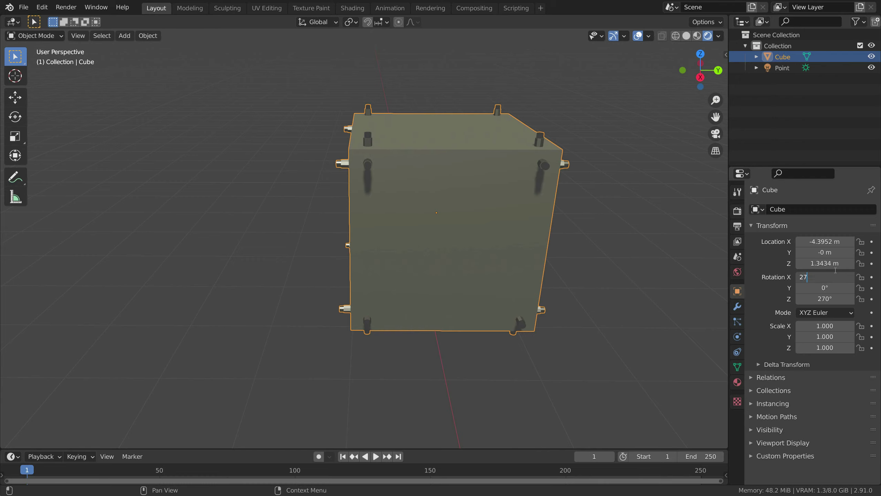
pyautogui.write('0')
pyautogui.press('Return')
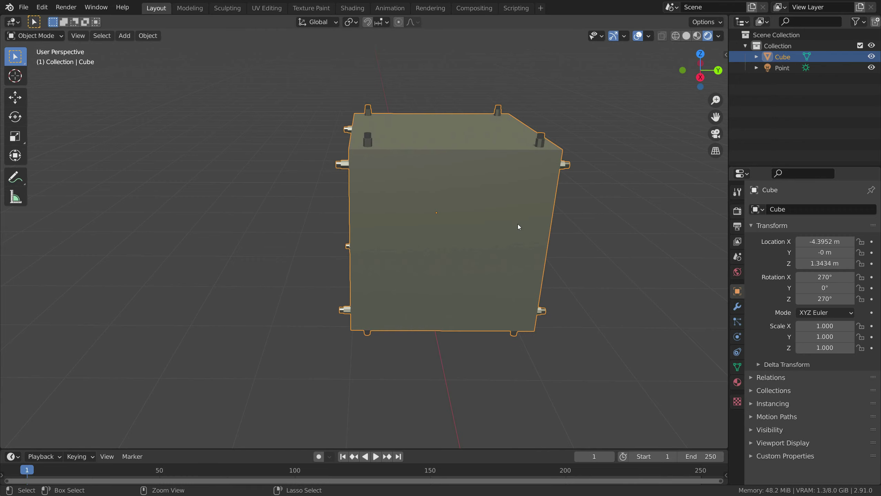
# Paste the four-knob set onto the final bare face and join it to the cube
pyautogui.hotkey('ctrl', 'v')
pyautogui.moveTo(478, 258); pyautogui.dragTo(422, 249, button='middle')
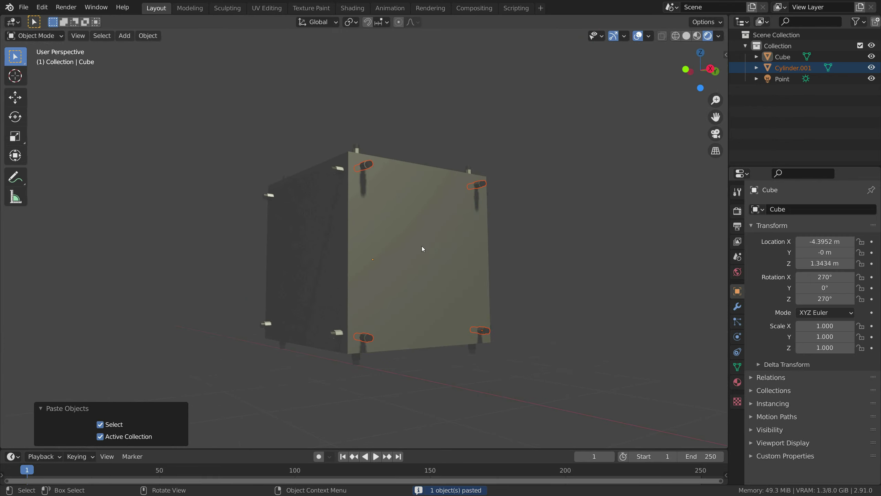
pyautogui.keyDown('shift'); pyautogui.click(403, 244); pyautogui.keyUp('shift')
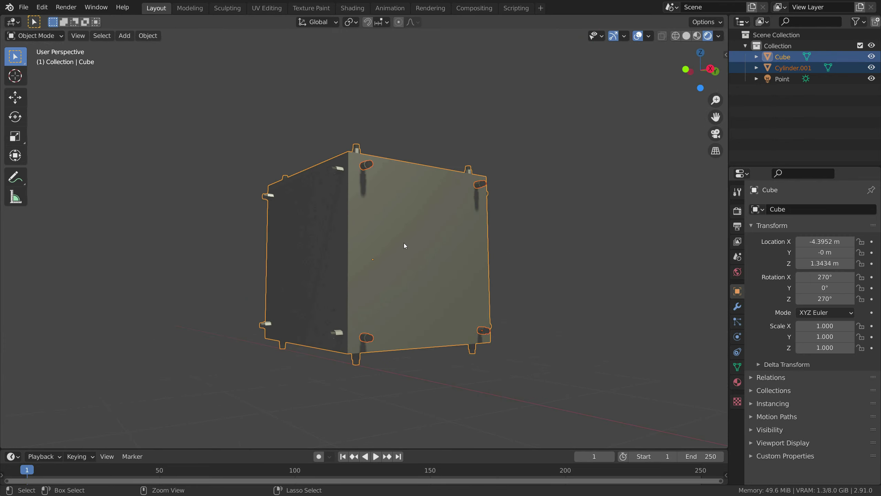
pyautogui.hotkey('ctrl', 'j')
# Examine the knobs on the joined cube from several sides and distances
pyautogui.moveTo(367, 228)
pyautogui.mouseDown(button='middle')
pyautogui.moveTo(518, 289)
pyautogui.moveTo(600, 299)
pyautogui.moveTo(491, 299)
pyautogui.moveTo(375, 243)
pyautogui.mouseUp(button='middle')
pyautogui.click(525, 266)
pyautogui.moveTo(525, 266); pyautogui.dragTo(386, 273, button='middle')
pyautogui.click(396, 231)
pyautogui.scroll(6, 396, 231)
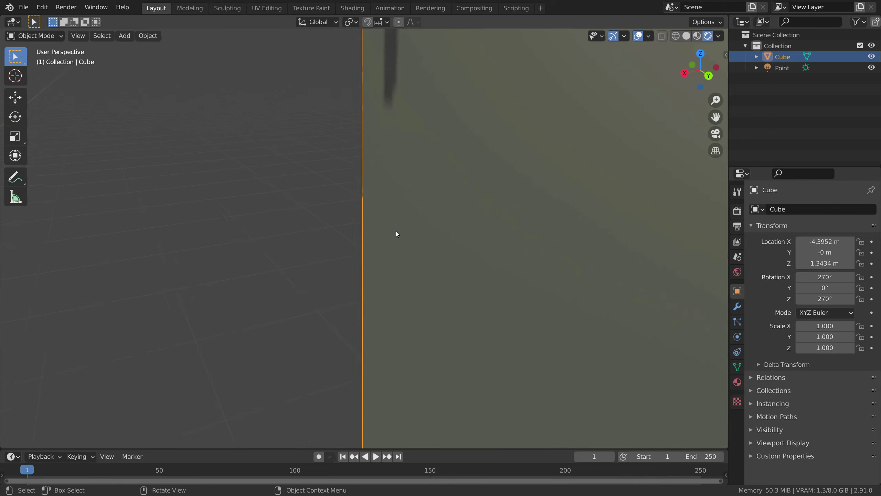
pyautogui.scroll(-5, 396, 232)
pyautogui.moveTo(447, 255); pyautogui.dragTo(548, 258, button='middle')
pyautogui.click(711, 79)
pyautogui.scroll(-3, 517, 222)
# Add a new 2 m cube mesh at the world origin and return to Object Mode
pyautogui.hotkey('shift', 'a')
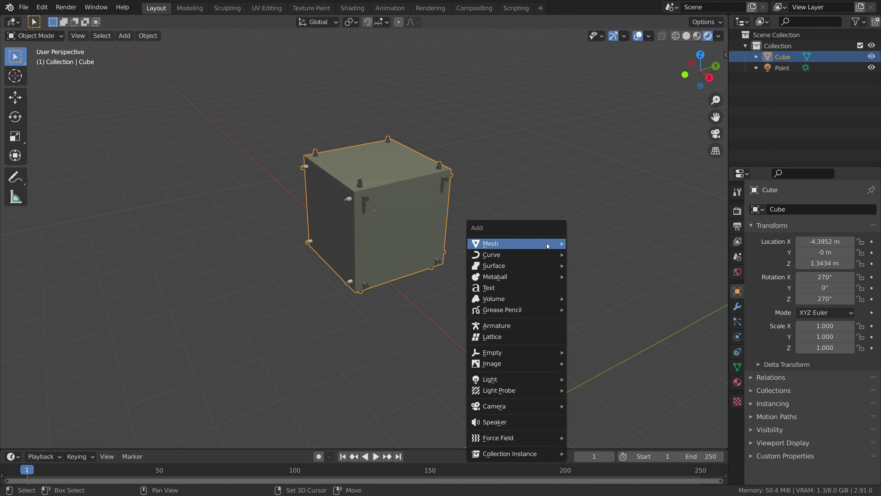
pyautogui.moveTo(547, 243)
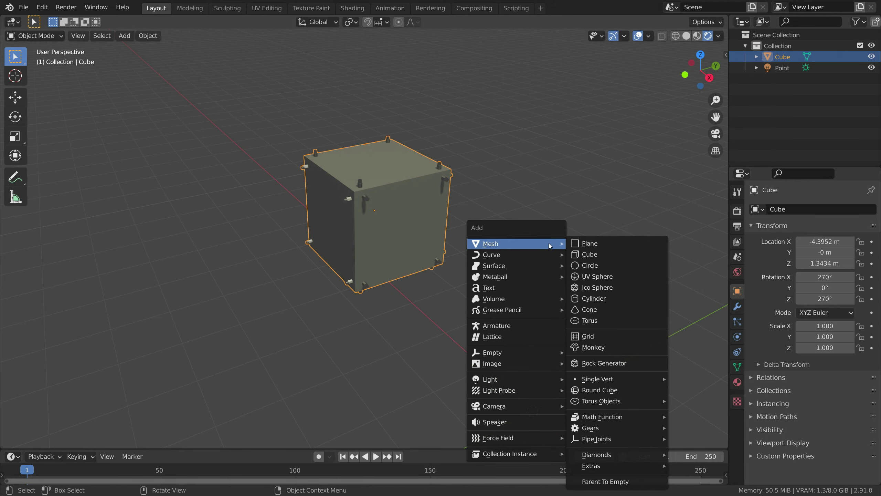
pyautogui.click(591, 255)
pyautogui.scroll(-5, 582, 273)
pyautogui.scroll(2, 510, 229)
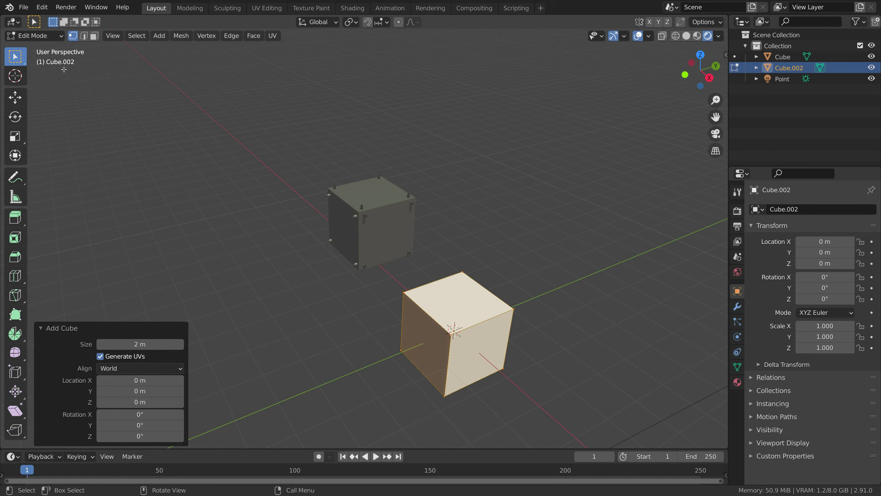
pyautogui.click(49, 35)
pyautogui.click(52, 47)
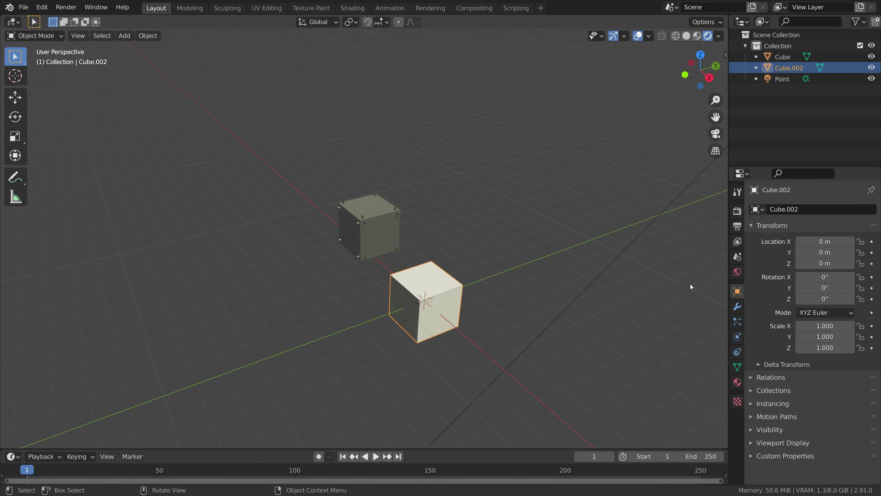
# Flatten the new cube into a thin plate by setting its X scale to 0.05
pyautogui.moveTo(823, 347); pyautogui.dragTo(796, 325)
pyautogui.hotkey('ctrl', 'z')
pyautogui.hotkey('ctrl', 'z')
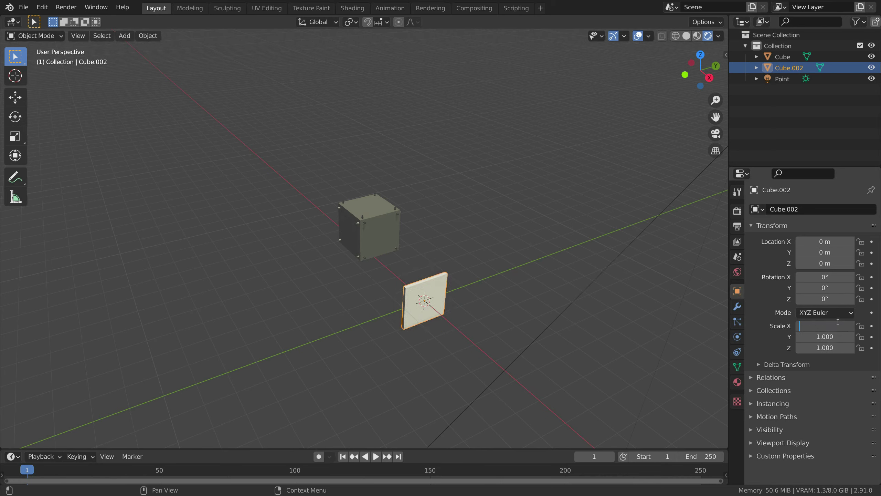
pyautogui.press('Return')
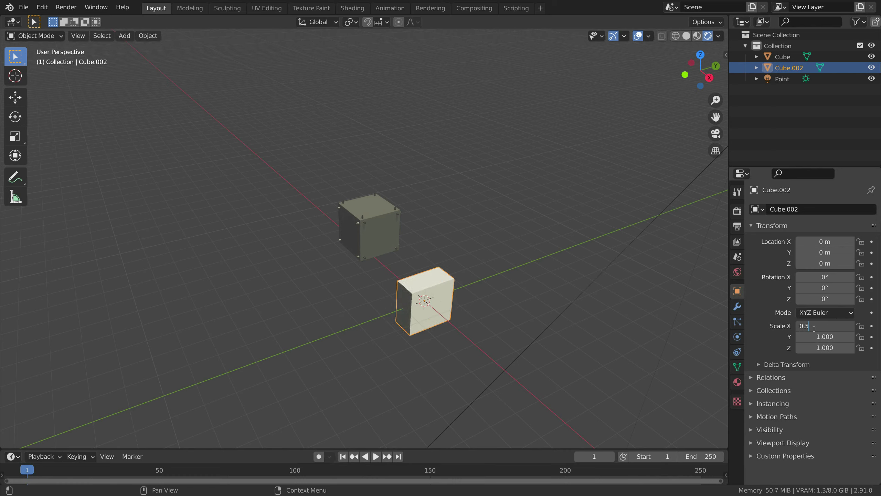
pyautogui.press('Return')
# Move the knobbed cube to the world origin by setting its Z and X locations to 0 m
pyautogui.moveTo(540, 285); pyautogui.dragTo(562, 250, button='middle')
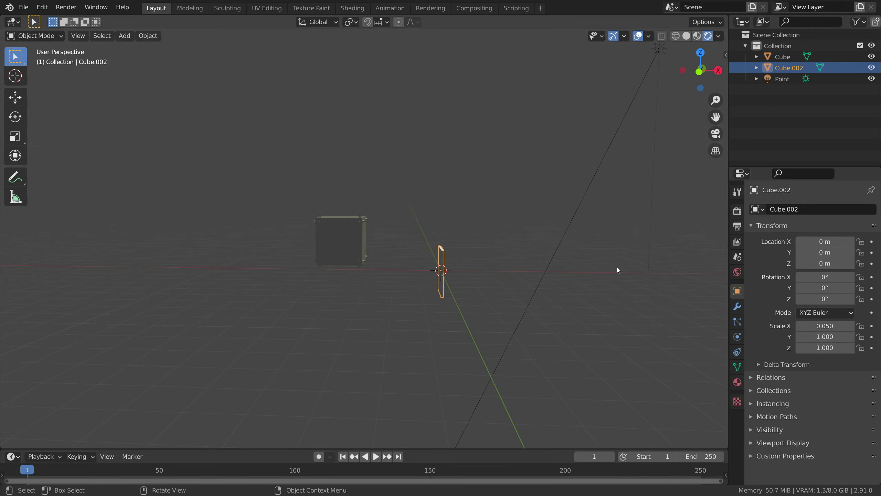
pyautogui.scroll(3, 397, 260)
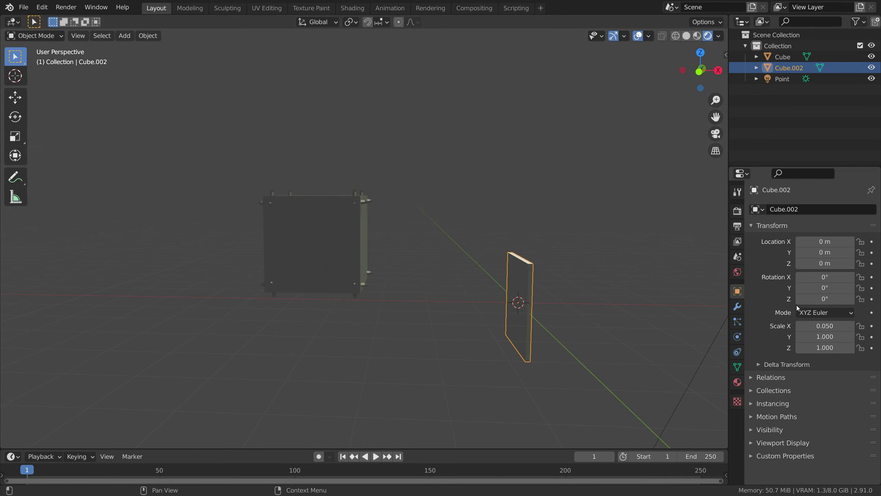
pyautogui.click(397, 276)
pyautogui.click(364, 248)
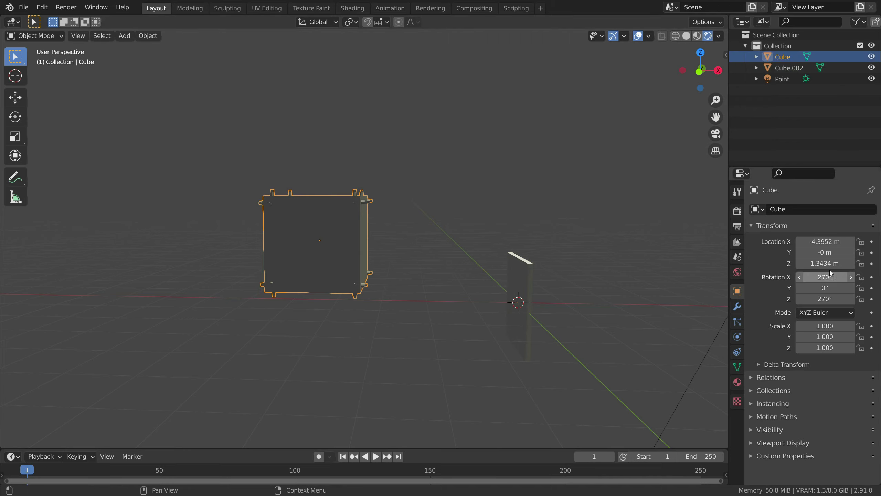
pyautogui.press('Return')
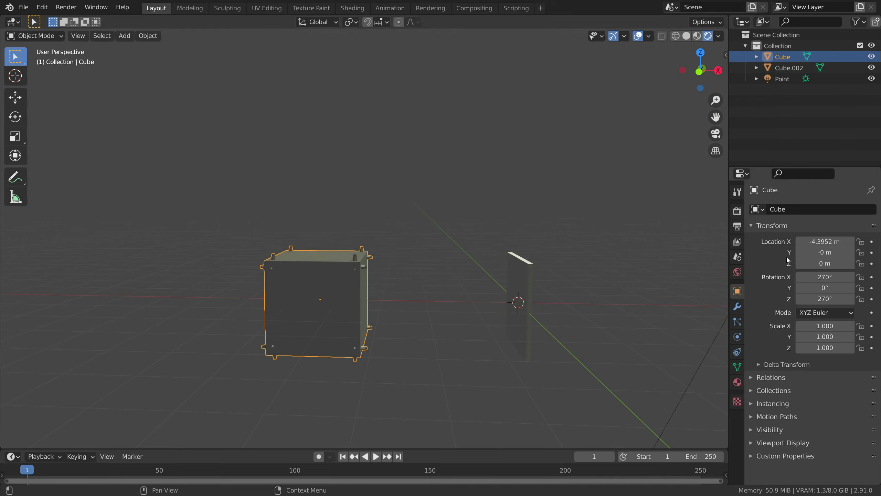
pyautogui.click(820, 242)
pyautogui.press('BackSpace')
pyautogui.write('0')
pyautogui.press('Return')
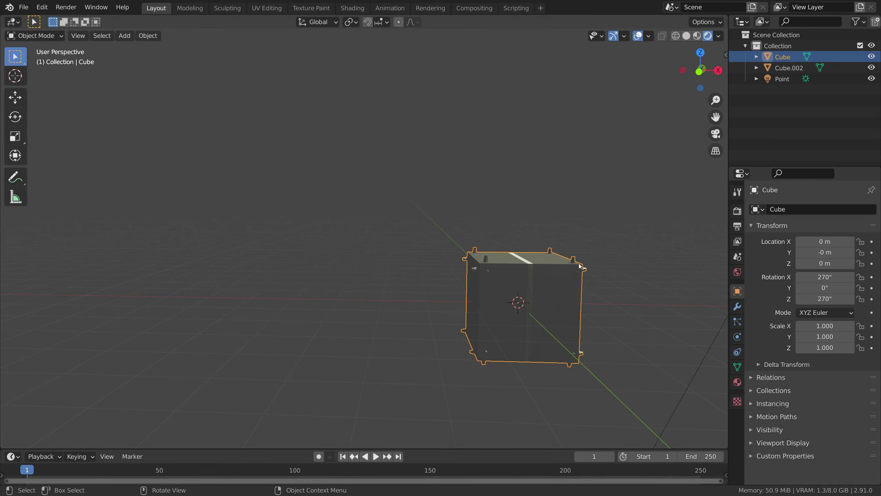
# Move the thin plate onto one side face of the knobbed cube by setting its X location to 0.96 m
pyautogui.click(526, 271)
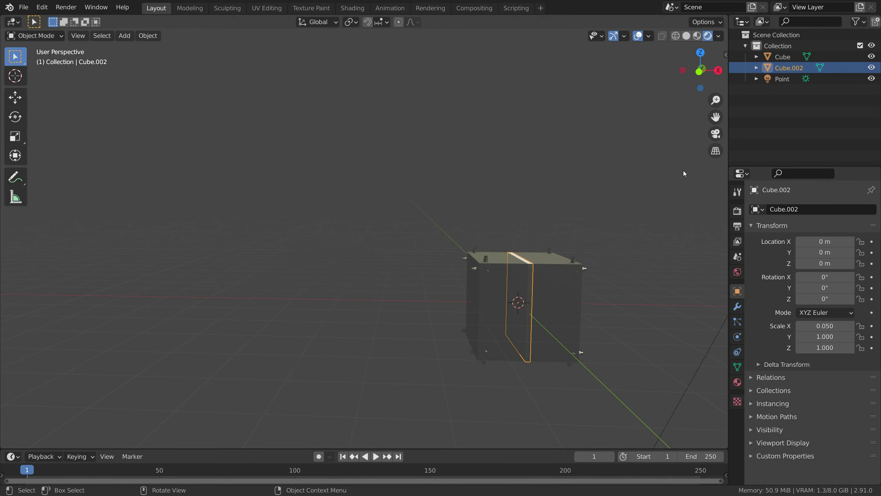
pyautogui.click(704, 71)
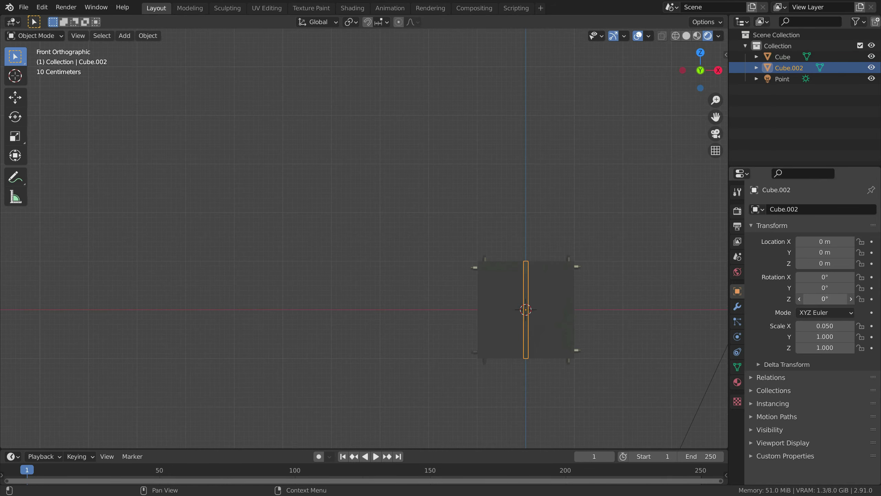
pyautogui.moveTo(825, 299); pyautogui.dragTo(849, 243)
pyautogui.hotkey('ctrl', 'z')
pyautogui.hotkey('ctrl', 'z')
pyautogui.scroll(6, 659, 289)
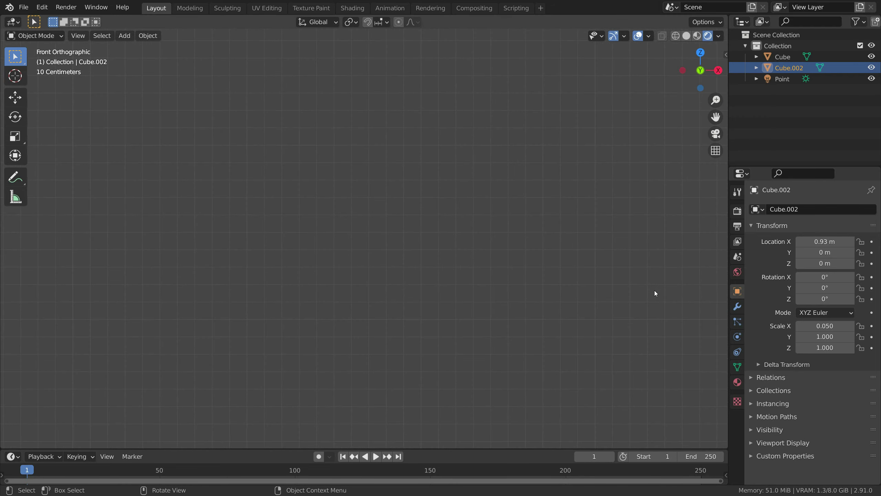
pyautogui.keyDown('shift'); pyautogui.moveTo(638, 294); pyautogui.dragTo(400, 273, button='middle'); pyautogui.keyUp('shift')
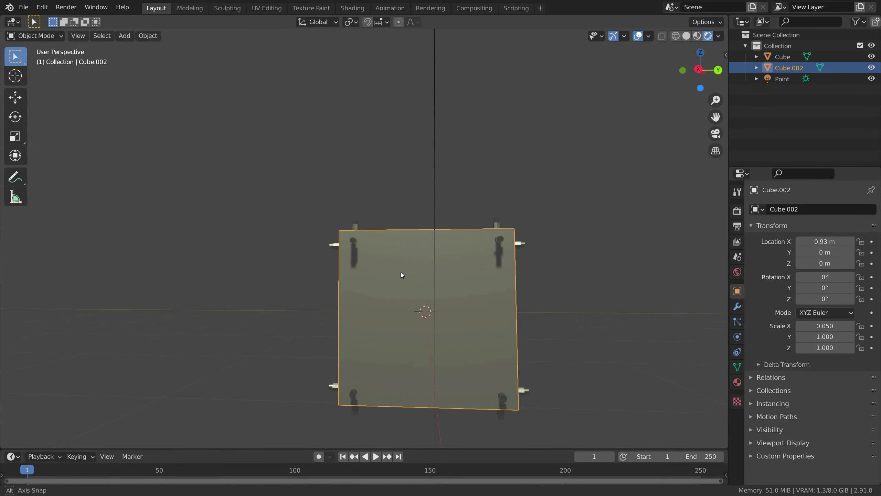
pyautogui.click(851, 242)
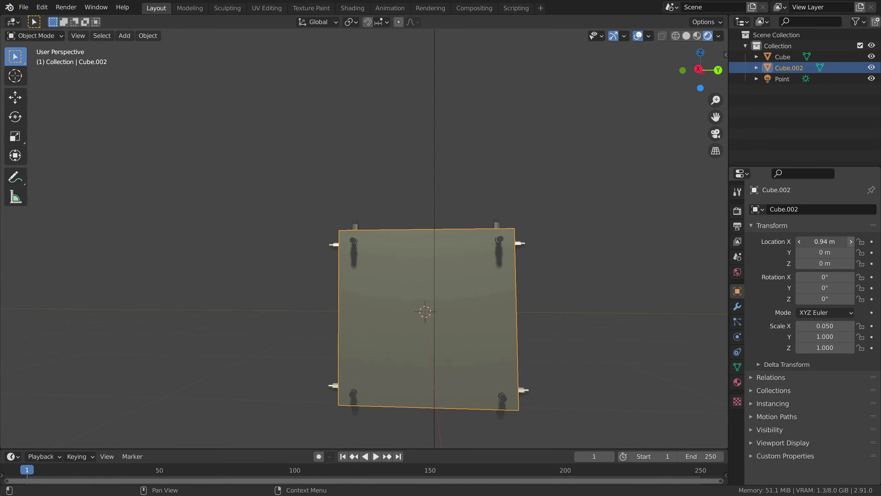
pyautogui.click(851, 241)
pyautogui.click(851, 241)
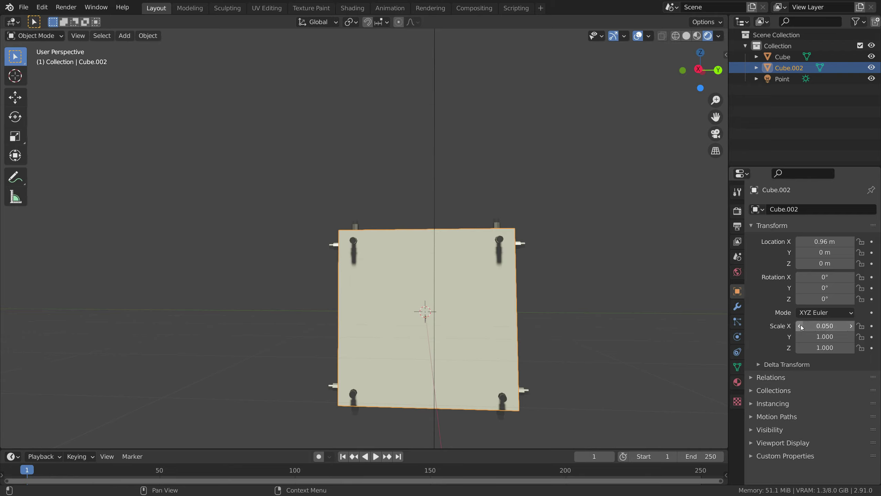
# Narrow the plate by setting its Y scale to 0.900
pyautogui.click(800, 337)
pyautogui.click(800, 337)
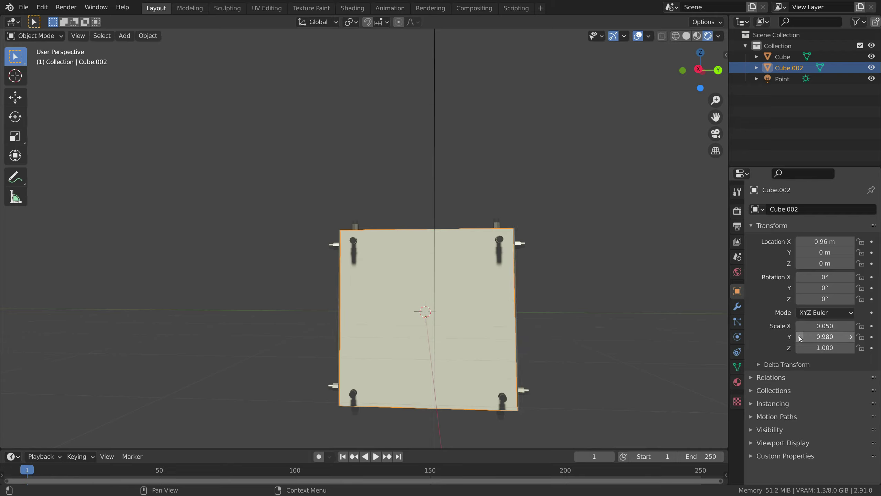
pyautogui.doubleClick(800, 336)
pyautogui.doubleClick(800, 337)
pyautogui.doubleClick(800, 336)
pyautogui.tripleClick(800, 336)
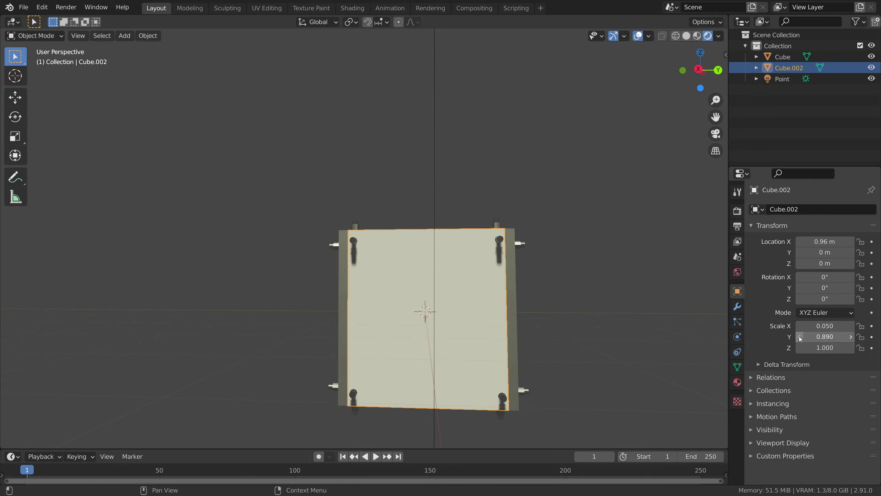
pyautogui.click(852, 337)
# Shorten the plate by setting its Z scale to 0.900
pyautogui.click(800, 348)
pyautogui.doubleClick(800, 348)
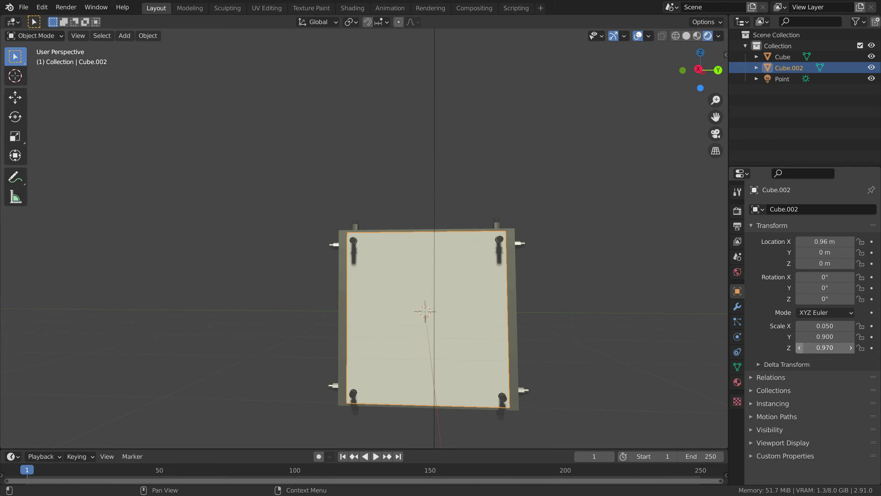
pyautogui.tripleClick(800, 347)
pyautogui.doubleClick(800, 347)
pyautogui.doubleClick(800, 347)
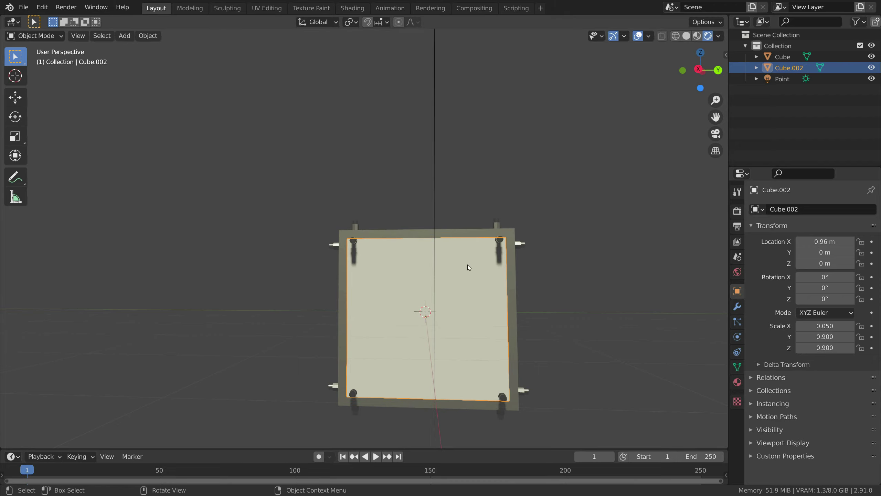
# Shift the plate farther outward from the cube face by setting its X location to 0.98 m
pyautogui.moveTo(468, 264); pyautogui.dragTo(464, 264, button='middle')
pyautogui.click(602, 284)
pyautogui.moveTo(601, 284); pyautogui.dragTo(501, 282, button='middle')
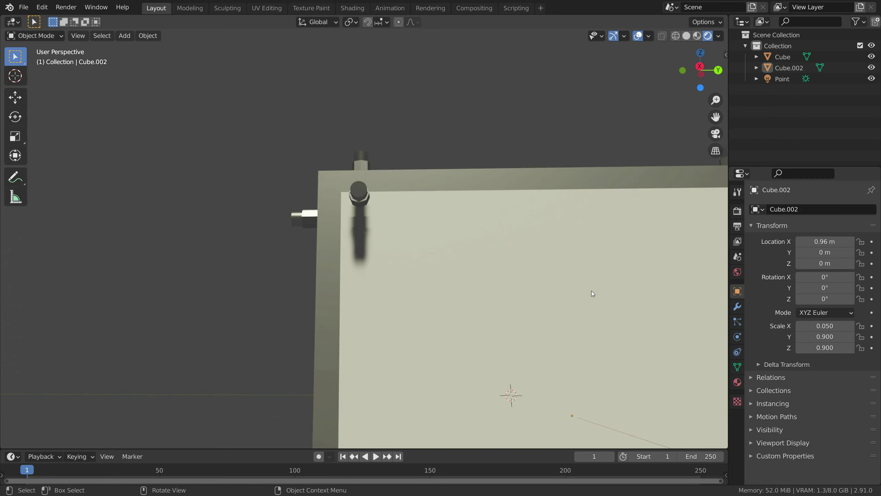
pyautogui.click(789, 68)
pyautogui.click(849, 242)
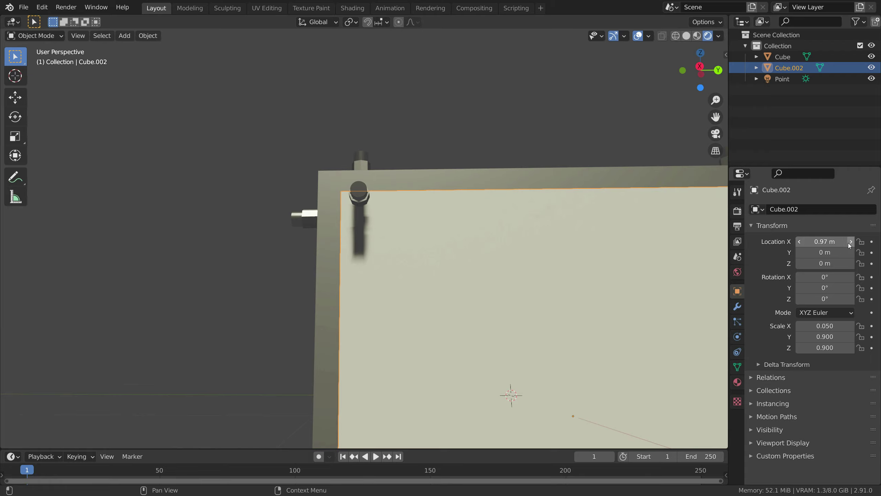
pyautogui.hotkey('ctrl', 'z')
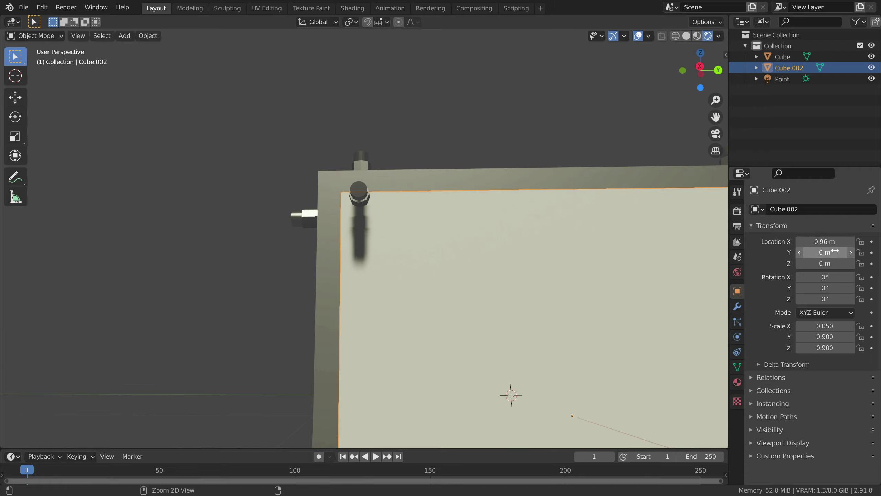
pyautogui.click(851, 242)
pyautogui.click(850, 242)
pyautogui.moveTo(445, 262); pyautogui.dragTo(482, 279, button='middle')
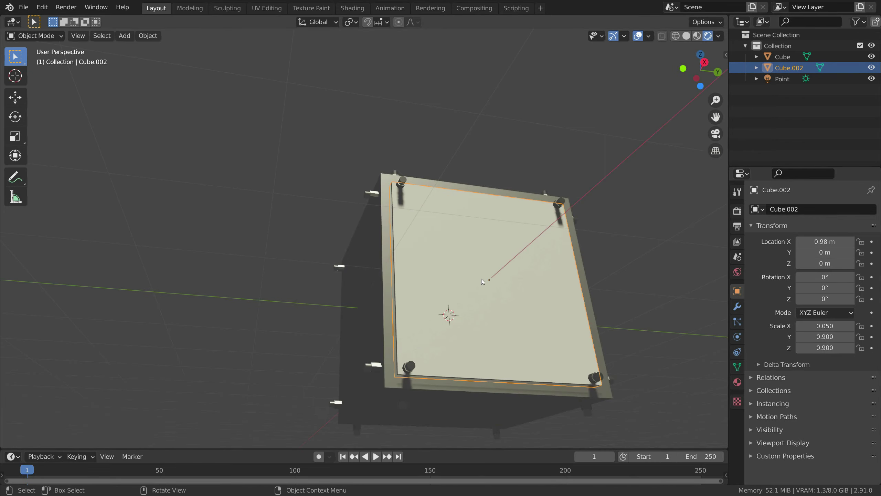
# Fine-tune the plate's size around the corner knobs with Y scale 0.890 and Z scale 0.920
pyautogui.click(850, 336)
pyautogui.click(850, 347)
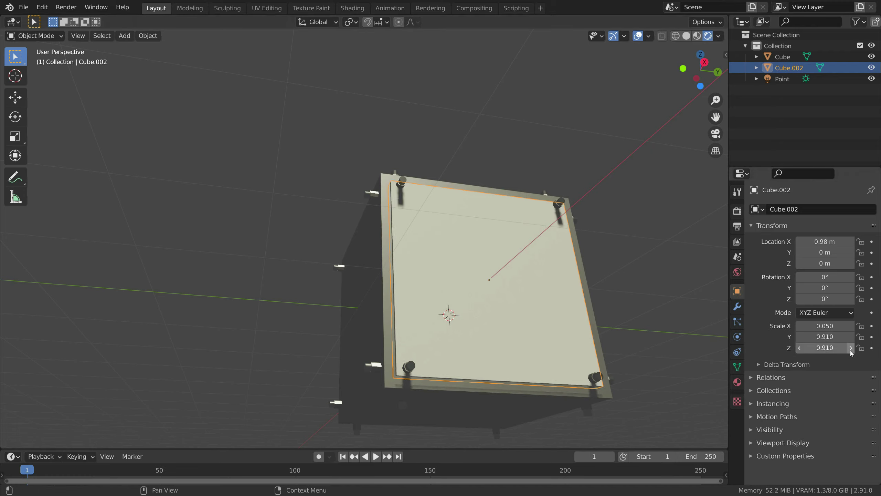
pyautogui.click(850, 347)
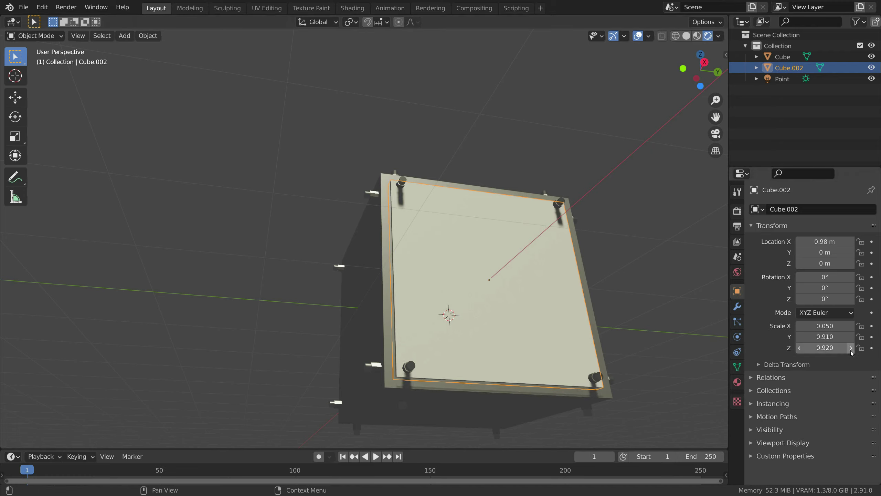
pyautogui.click(800, 347)
pyautogui.moveTo(600, 302); pyautogui.dragTo(545, 361, button='middle')
pyautogui.scroll(5, 545, 358)
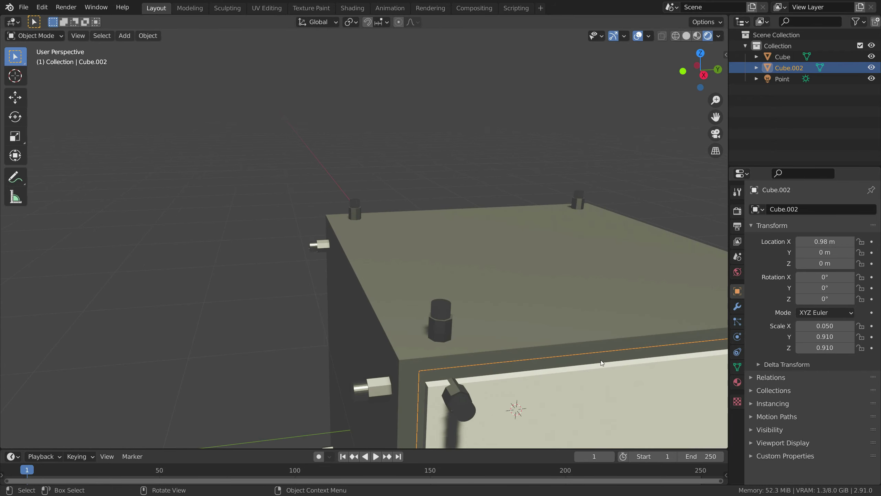
pyautogui.click(850, 348)
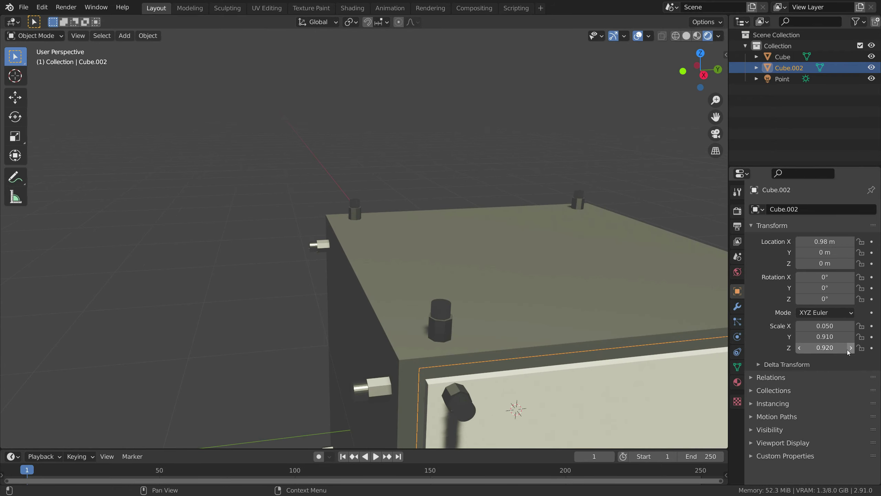
pyautogui.click(799, 337)
pyautogui.click(800, 337)
pyautogui.moveTo(553, 333); pyautogui.dragTo(469, 302, button='middle')
pyautogui.scroll(-2, 452, 307)
pyautogui.scroll(2, 426, 301)
pyautogui.scroll(-2, 428, 301)
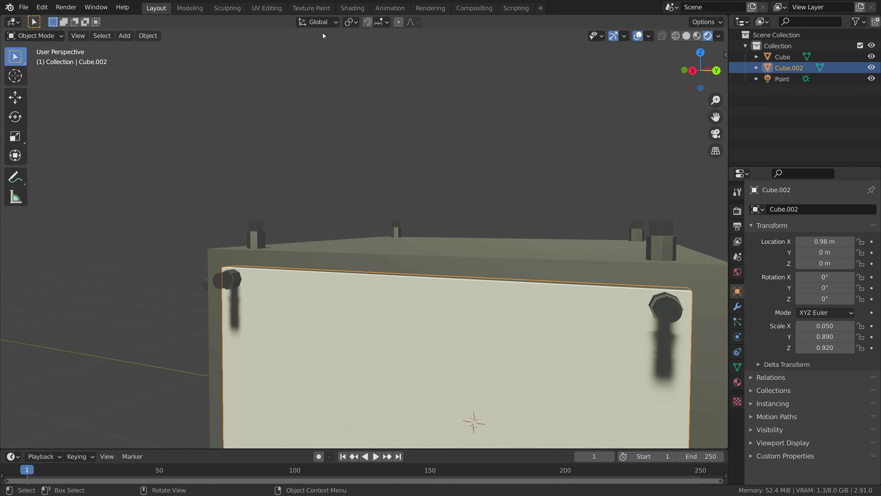
# Raise the Metallic value of the plate's material to 0.302 in the Shading workspace, then inspect the plate in Layout
pyautogui.click(344, 8)
pyautogui.click(493, 202)
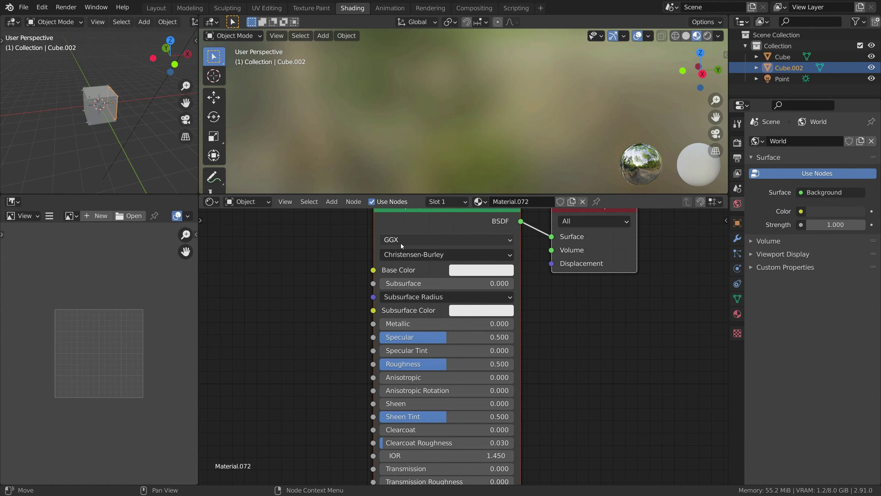
pyautogui.moveTo(451, 283)
pyautogui.mouseDown()
pyautogui.moveTo(461, 284)
pyautogui.moveTo(451, 283)
pyautogui.mouseUp()
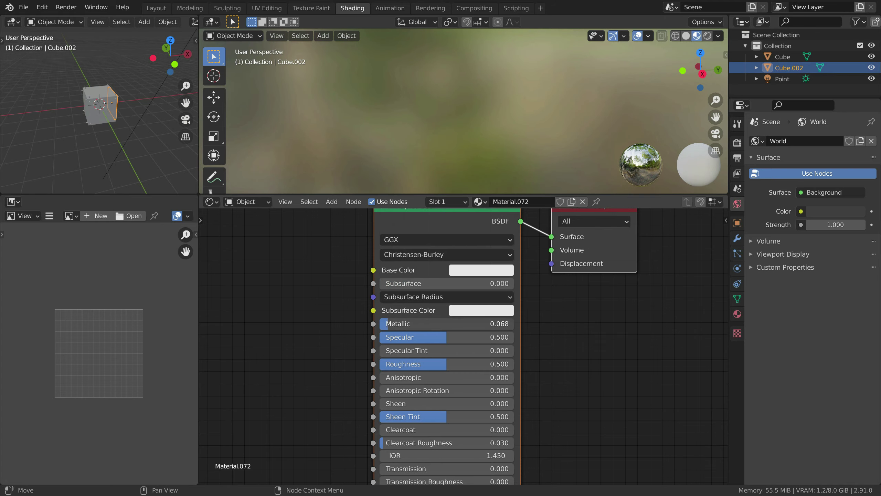
pyautogui.click(157, 9)
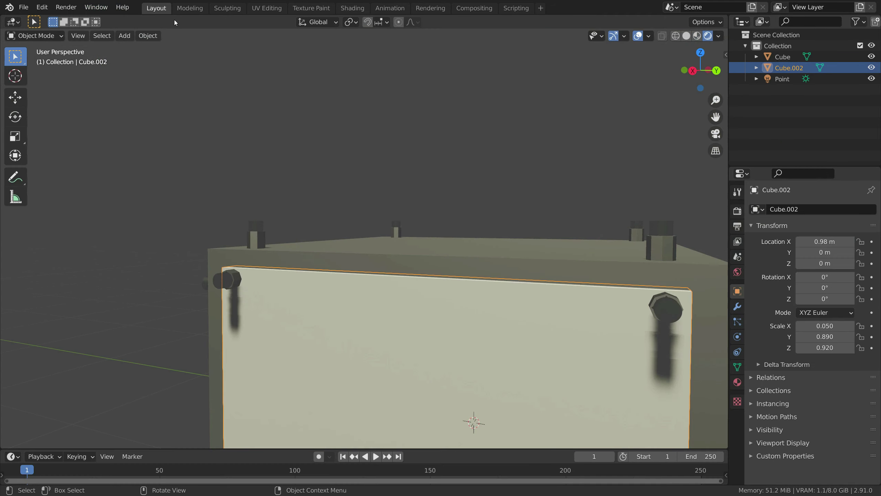
pyautogui.moveTo(322, 214); pyautogui.dragTo(382, 122, button='middle')
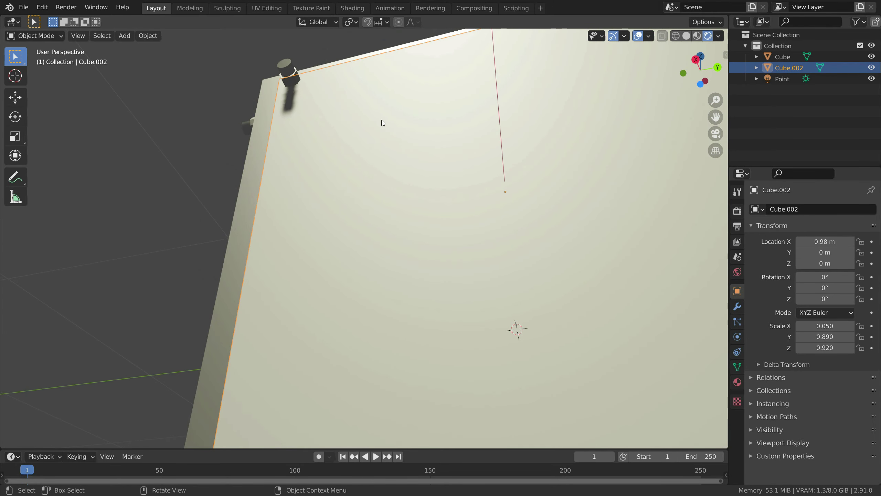
# Slightly lower the Roughness of the plate's material and return to the Layout workspace
pyautogui.click(267, 8)
pyautogui.click(352, 8)
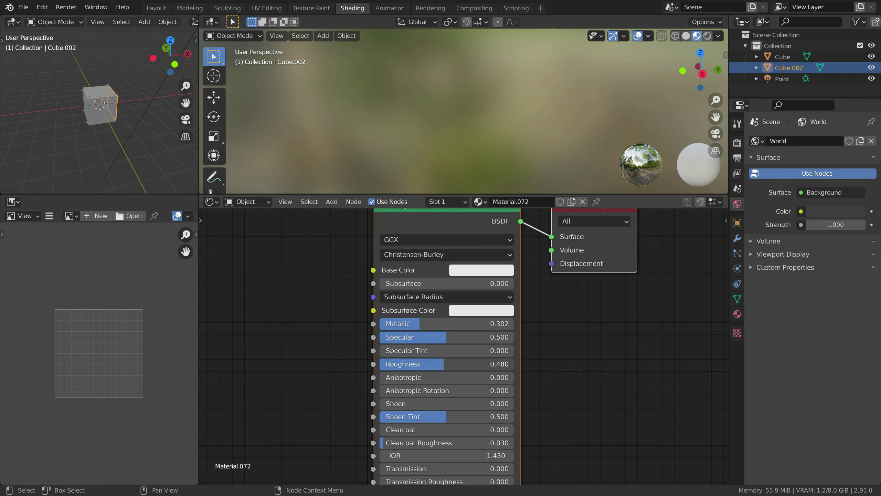
pyautogui.moveTo(416, 364); pyautogui.dragTo(406, 364)
pyautogui.click(152, 11)
# Copy the finished plate and join the original plate to the knobbed cube
pyautogui.moveTo(282, 159)
pyautogui.mouseDown(button='middle')
pyautogui.moveTo(308, 197)
pyautogui.moveTo(360, 225)
pyautogui.moveTo(343, 270)
pyautogui.mouseUp(button='middle')
pyautogui.click(436, 305)
pyautogui.click(436, 299)
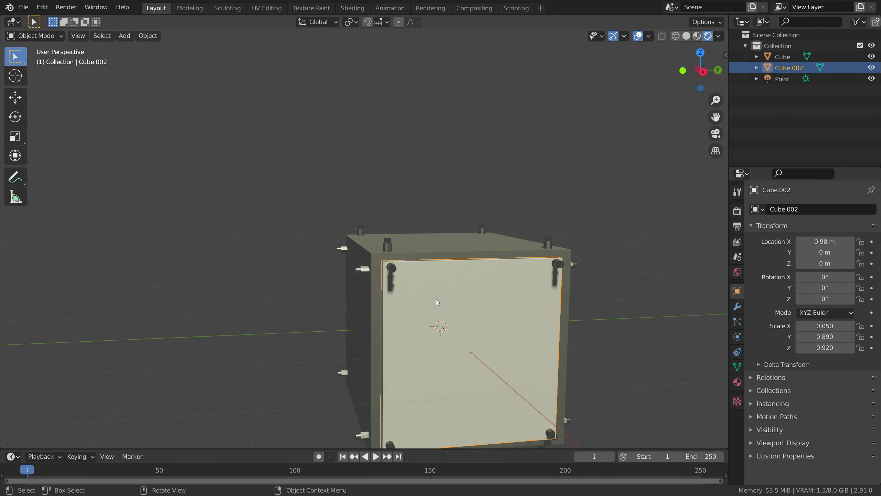
pyautogui.hotkey('ctrl', 'c')
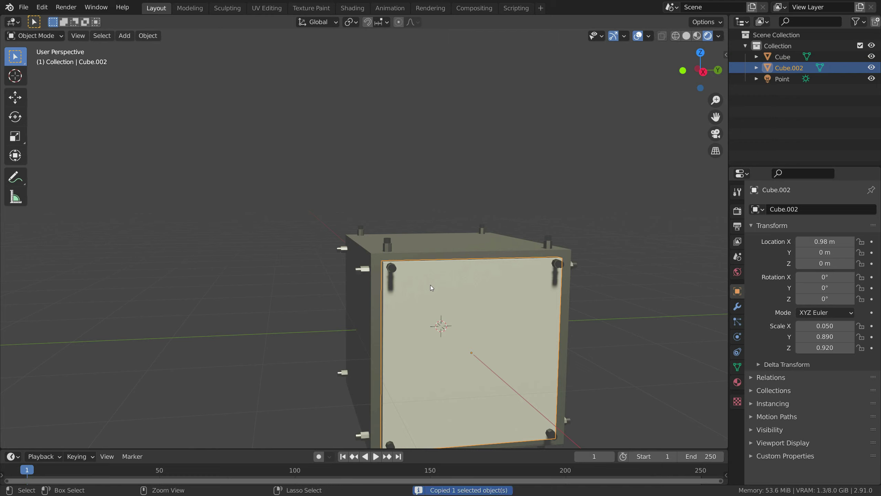
pyautogui.click(473, 244)
pyautogui.click(442, 263)
pyautogui.keyDown('shift'); pyautogui.click(433, 248); pyautogui.keyUp('shift')
pyautogui.press('Delete')
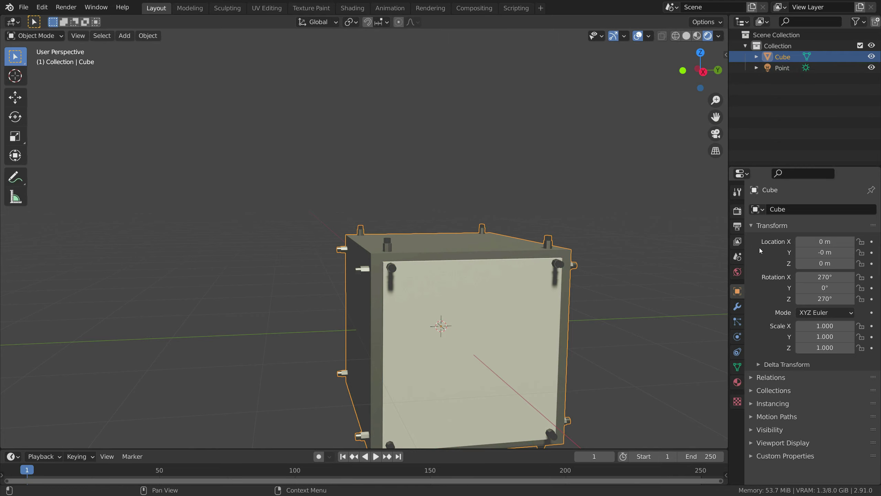
# Turn a bare face toward the plate's side by setting the joined cube's Z rotation to 0°
pyautogui.moveTo(825, 288); pyautogui.dragTo(828, 291)
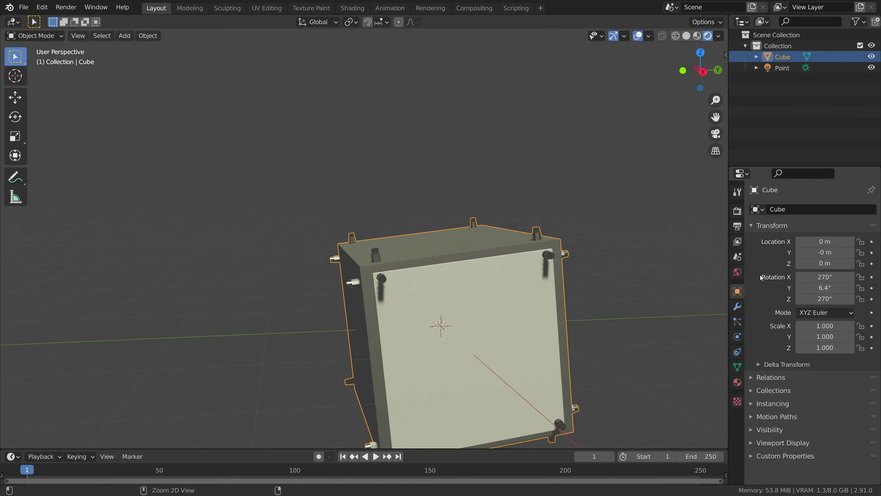
pyautogui.hotkey('ctrl', 'z')
pyautogui.click(825, 300)
pyautogui.write('0')
pyautogui.press('Return')
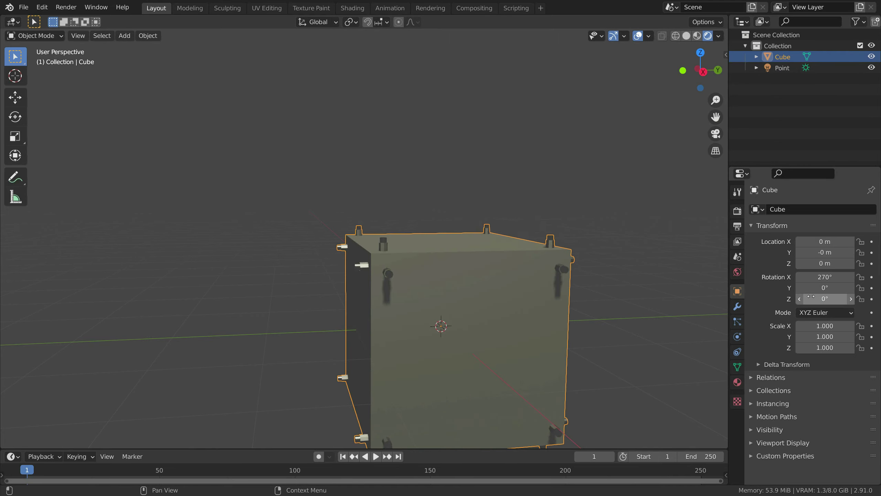
# Paste the copied plate onto the bare side face of the cube at its original position
pyautogui.hotkey('ctrl', 'v')
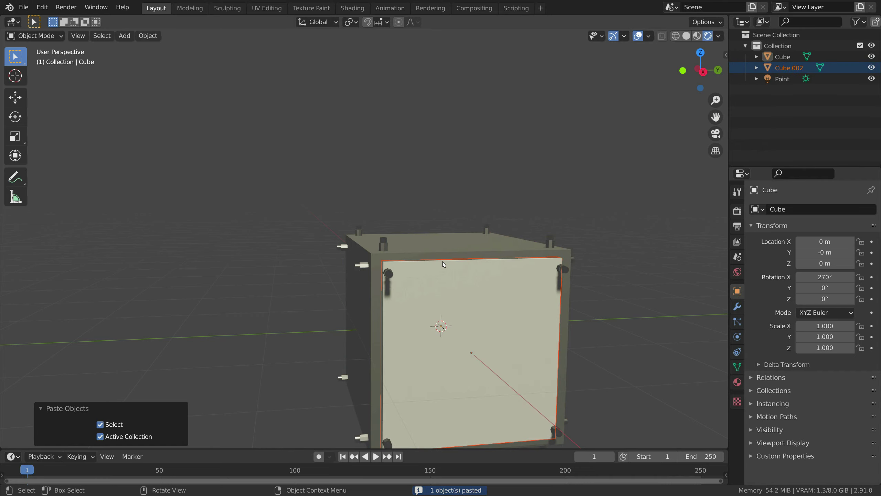
pyautogui.press('g')
pyautogui.click(604, 235)
pyautogui.hotkey('ctrl', 'z')
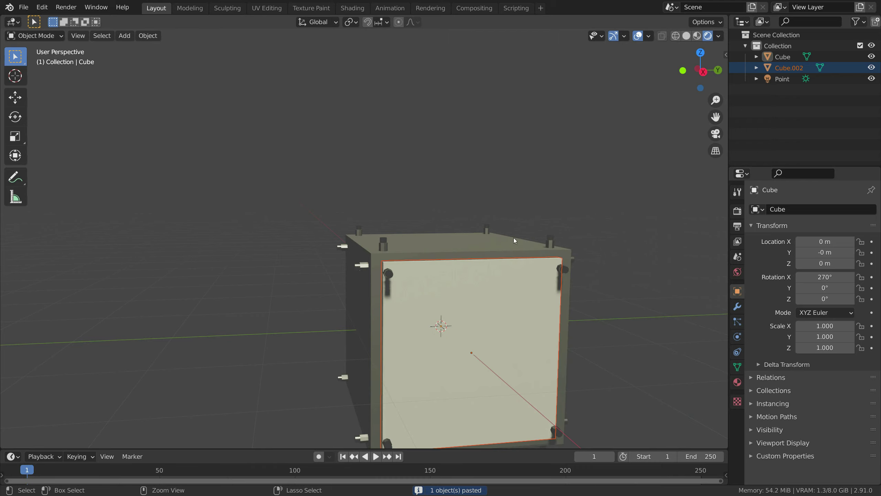
pyautogui.click(610, 258)
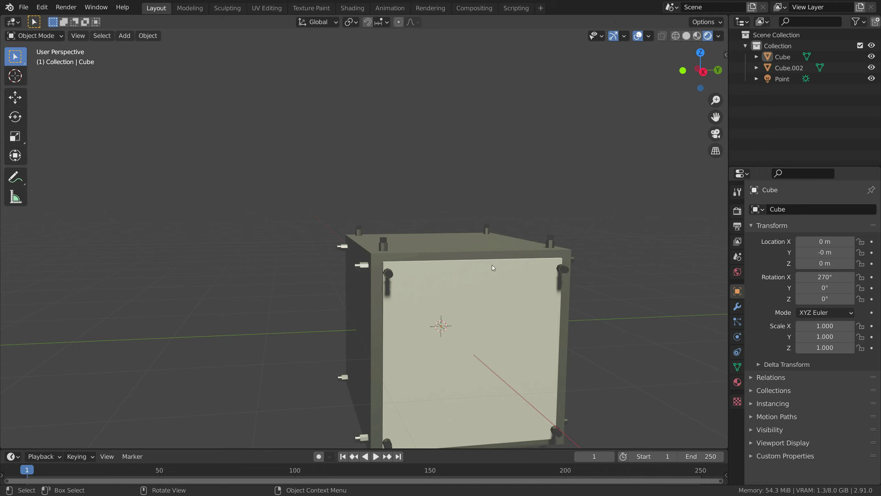
pyautogui.click(398, 262)
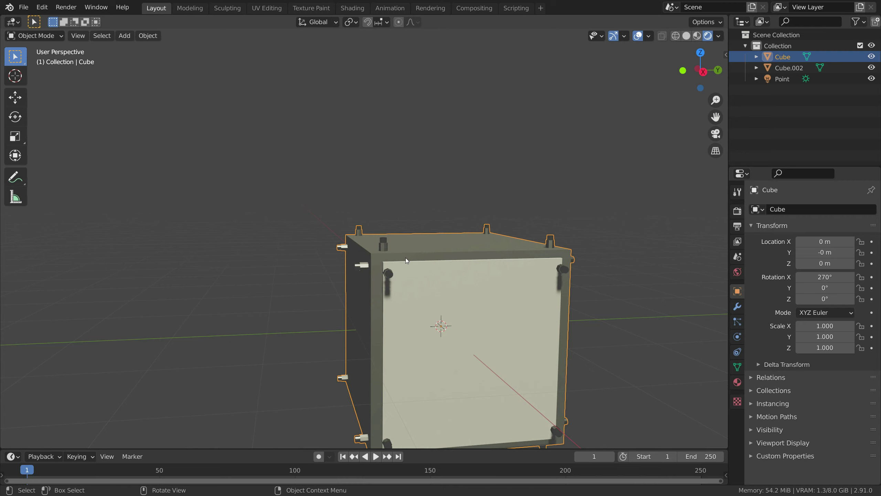
pyautogui.press('g')
pyautogui.click(576, 274)
pyautogui.hotkey('ctrl', 'z')
# Select the pasted plate and the knobbed cube, and join them into one object
pyautogui.click(469, 304)
pyautogui.keyDown('shift'); pyautogui.click(458, 255); pyautogui.keyUp('shift')
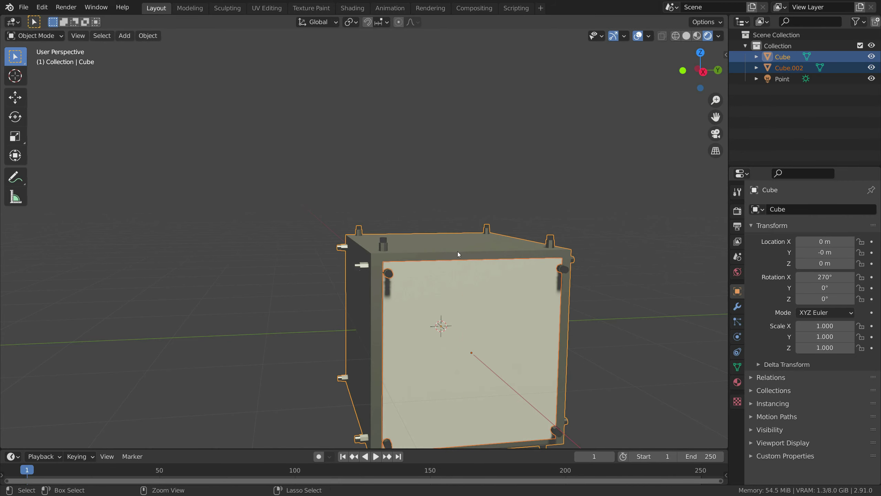
pyautogui.hotkey('ctrl', 'j')
# Set the cube's Z rotation to 90° and join another pasted plate onto the bare side face
pyautogui.moveTo(825, 299); pyautogui.dragTo(854, 299)
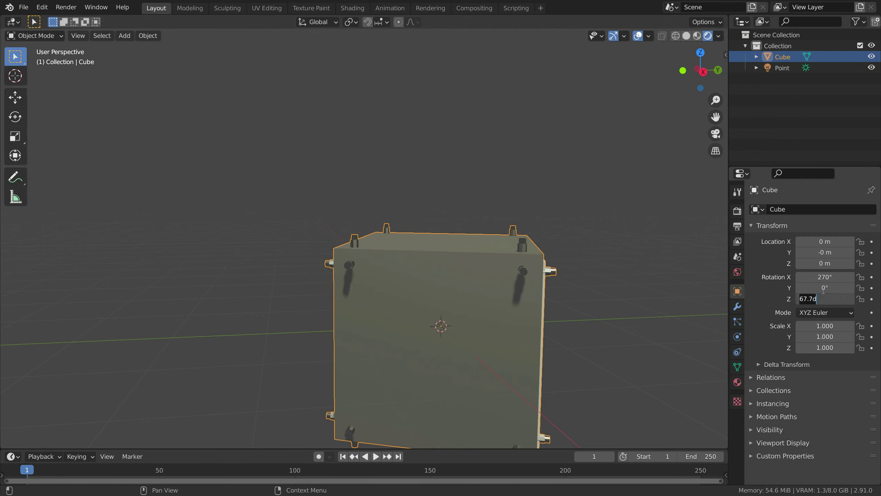
pyautogui.press('Return')
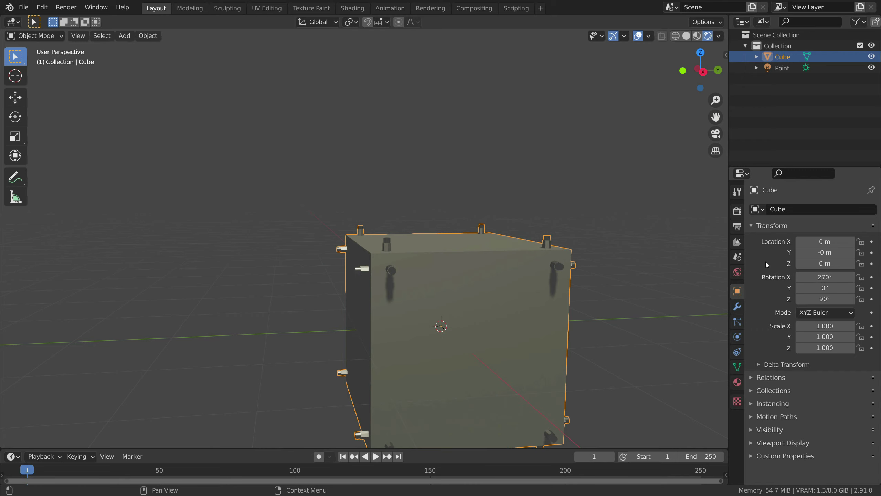
pyautogui.hotkey('ctrl', 'v')
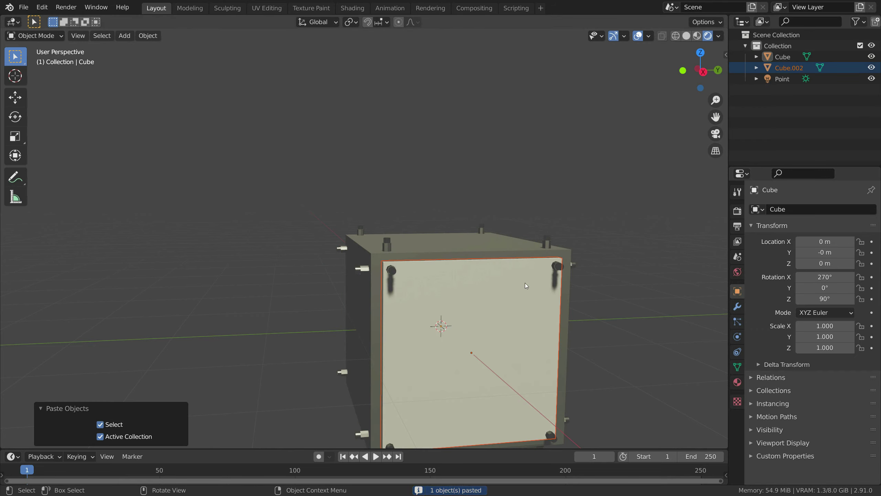
pyautogui.keyDown('shift'); pyautogui.click(457, 240); pyautogui.keyUp('shift')
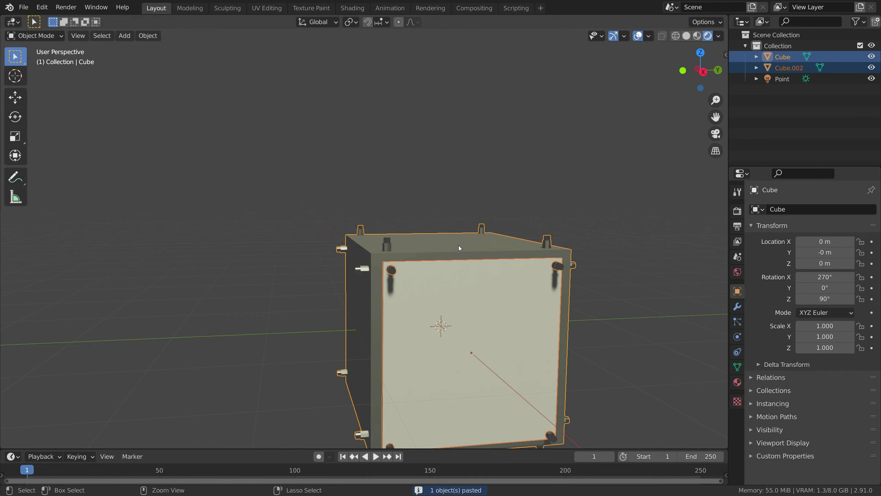
pyautogui.hotkey('ctrl', 'j')
# Set the cube's Z rotation to 180° and join a further pasted plate onto the face turned into position
pyautogui.click(826, 300)
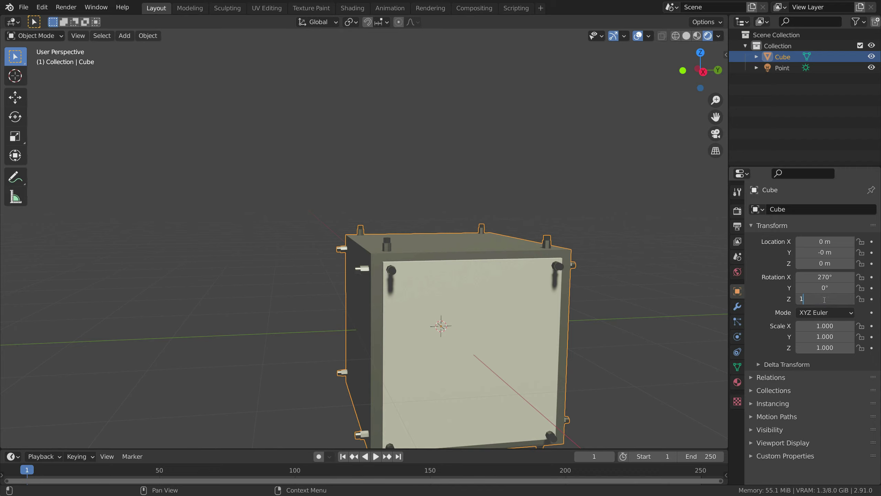
pyautogui.write('180')
pyautogui.press('Return')
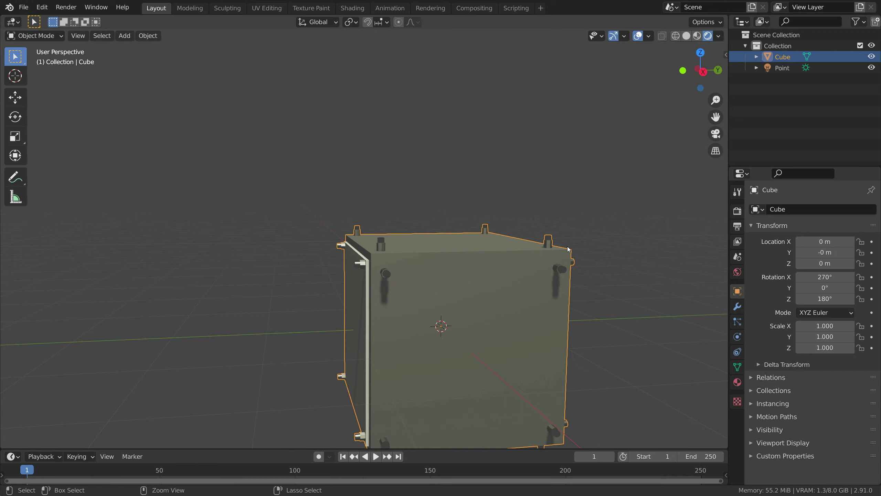
pyautogui.hotkey('ctrl', 'v')
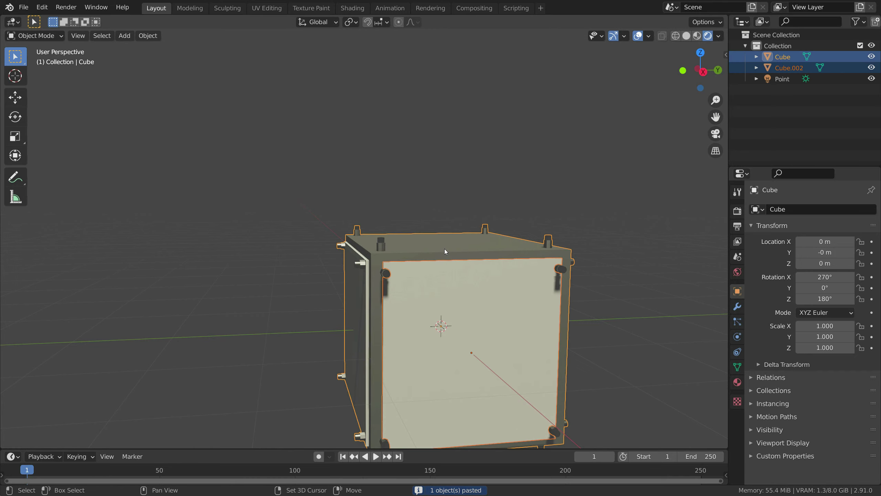
pyautogui.hotkey('ctrl', 'z')
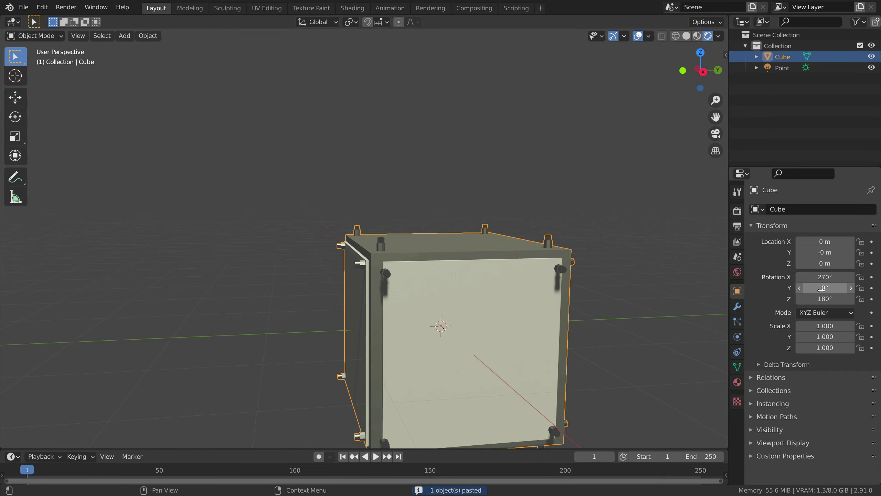
# Set the cube's Z rotation to 270°
pyautogui.click(837, 302)
pyautogui.press('BackSpace')
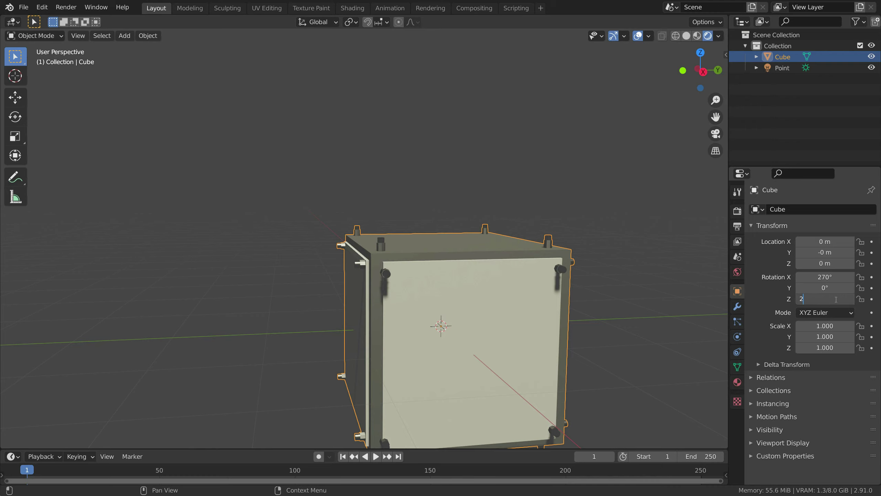
pyautogui.press('Return')
pyautogui.moveTo(609, 260); pyautogui.dragTo(553, 248, button='middle')
pyautogui.moveTo(831, 289); pyautogui.dragTo(813, 289)
pyautogui.hotkey('ctrl', 'z')
# Set the cube's X rotation to 0° and join a pasted plate onto the bare face this exposes
pyautogui.scroll(1, 632, 253)
pyautogui.scroll(2, 631, 250)
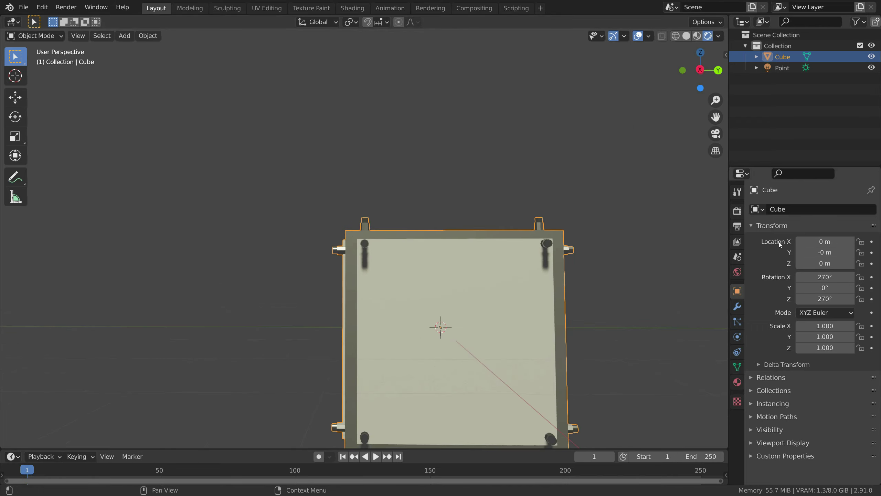
pyautogui.press('Return')
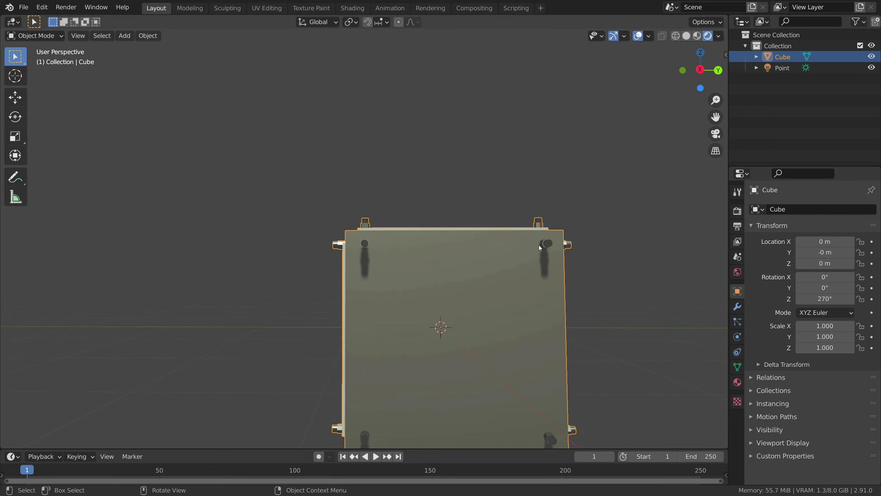
pyautogui.hotkey('ctrl', 'v')
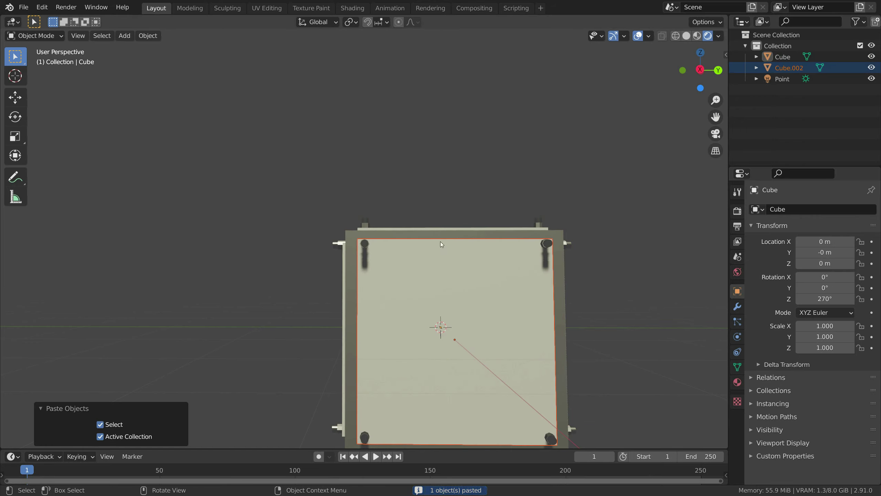
pyautogui.hotkey('ctrl', 'z')
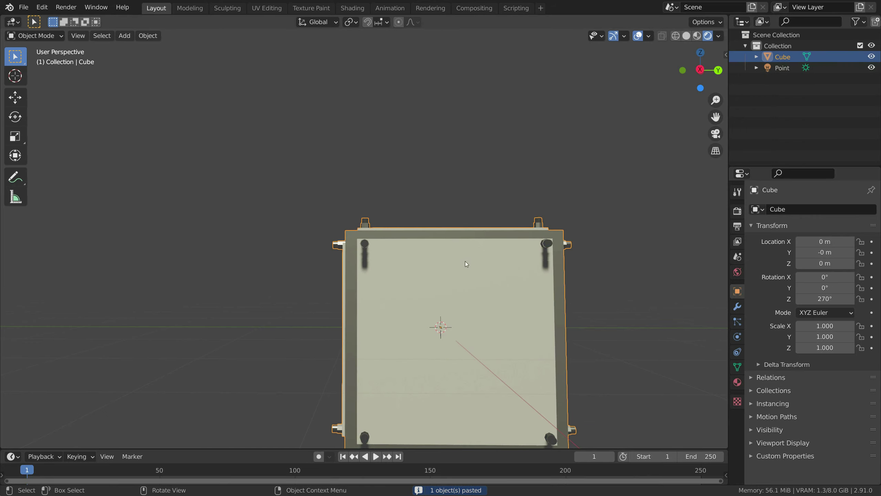
# Turn the remaining bare face toward the plate's side by setting the cube's X rotation to 180°
pyautogui.moveTo(465, 263)
pyautogui.mouseDown(button='middle')
pyautogui.moveTo(497, 319)
pyautogui.moveTo(525, 302)
pyautogui.moveTo(468, 267)
pyautogui.moveTo(479, 272)
pyautogui.mouseUp(button='middle')
pyautogui.scroll(4, 471, 265)
pyautogui.scroll(-4, 471, 266)
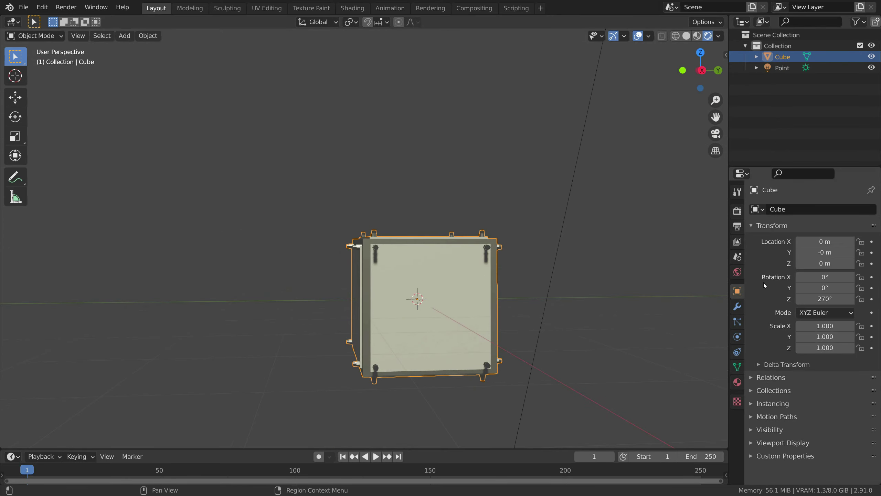
pyautogui.moveTo(825, 277); pyautogui.dragTo(856, 276)
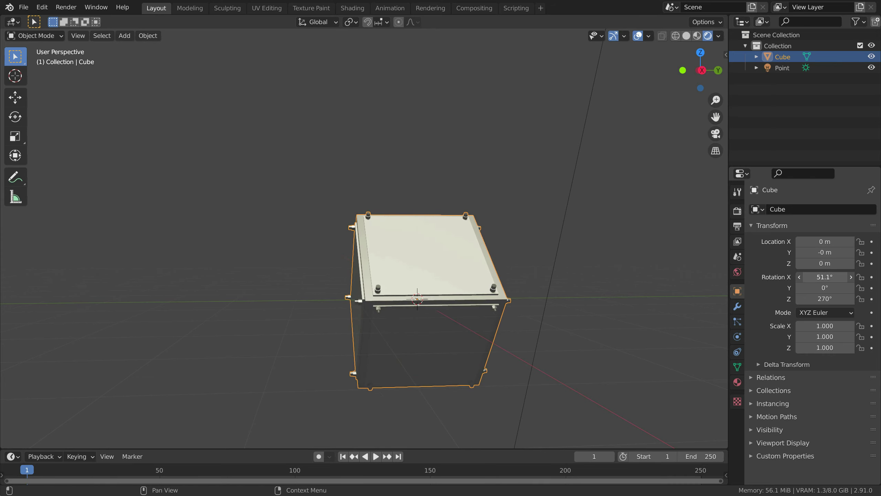
pyautogui.write('0')
pyautogui.press('Return')
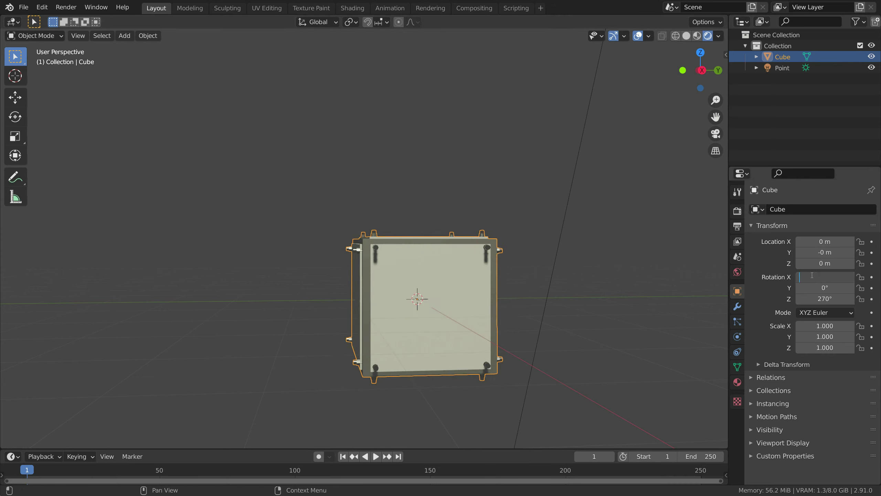
pyautogui.press('Return')
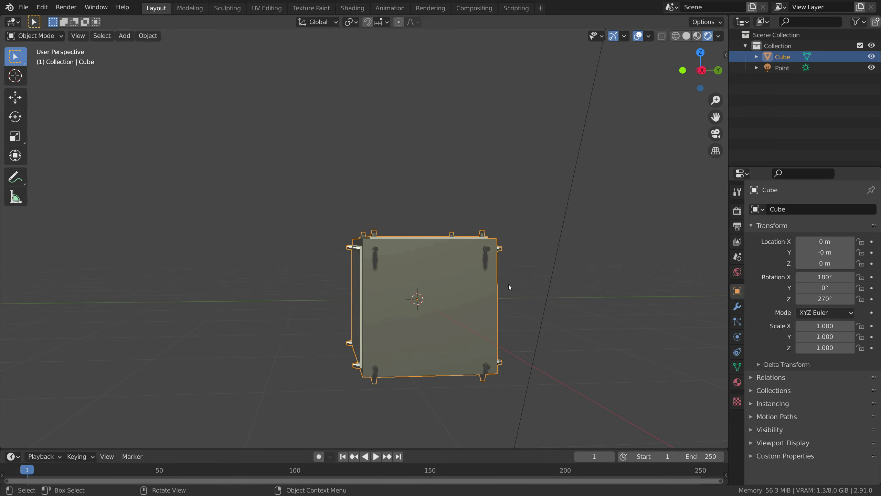
# Paste the plate onto the last bare face and join it with the cube
pyautogui.hotkey('ctrl', 'v')
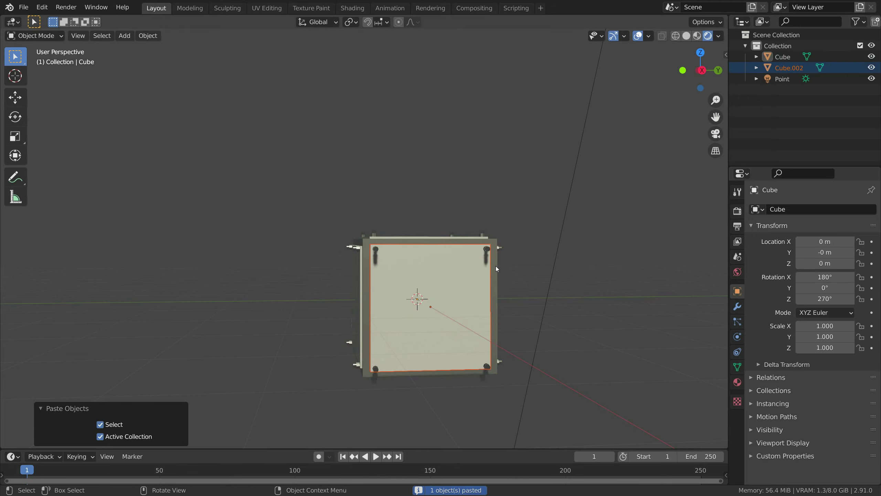
pyautogui.keyDown('shift'); pyautogui.click(399, 240); pyautogui.keyUp('shift')
pyautogui.hotkey('ctrl', 'j')
# Set the cube's Y location to 0 m and raise it to a Z location of about 1.37 m
pyautogui.moveTo(397, 267); pyautogui.dragTo(378, 303, button='middle')
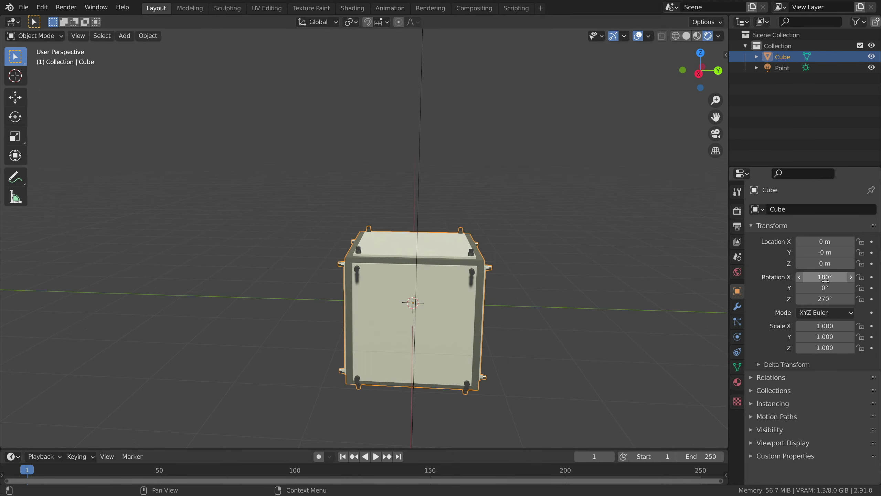
pyautogui.click(831, 254)
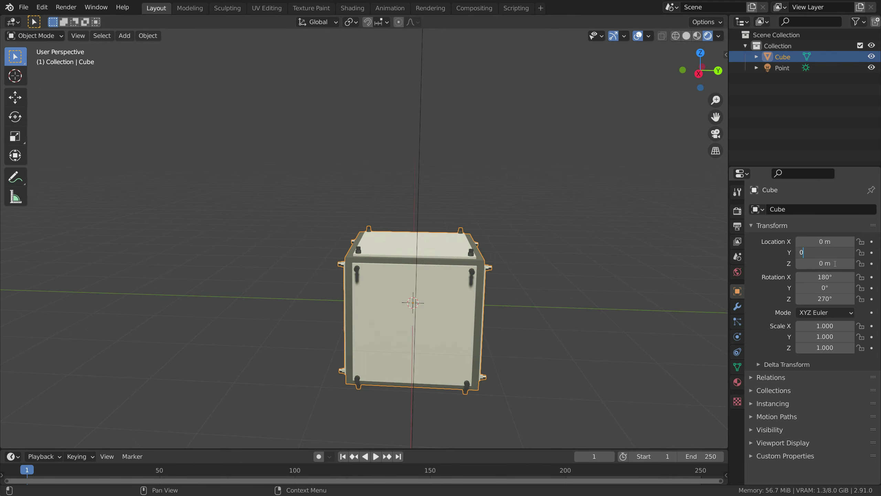
pyautogui.write('0')
pyautogui.press('Return')
pyautogui.moveTo(827, 267); pyautogui.dragTo(857, 267)
# Move the light in the front view by about 1.4 m along X and 5.1 m up
pyautogui.moveTo(502, 225); pyautogui.dragTo(457, 267, button='middle')
pyautogui.scroll(-4, 437, 236)
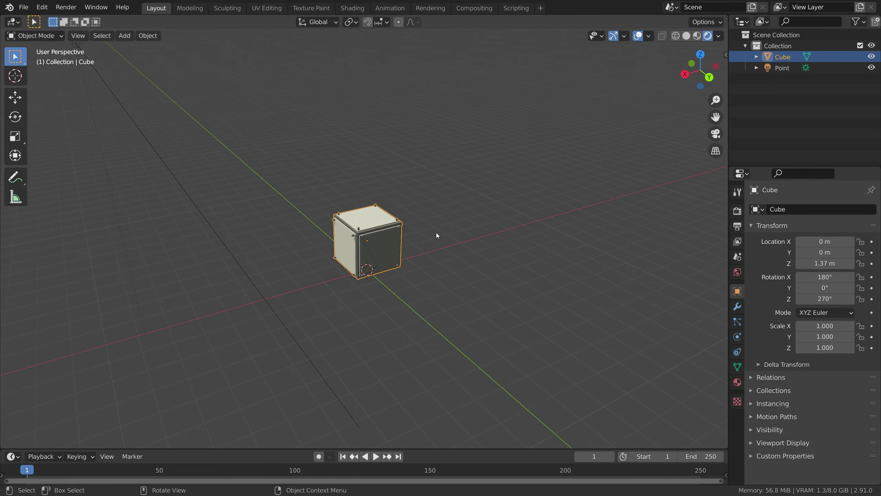
pyautogui.click(692, 65)
pyautogui.click(487, 126)
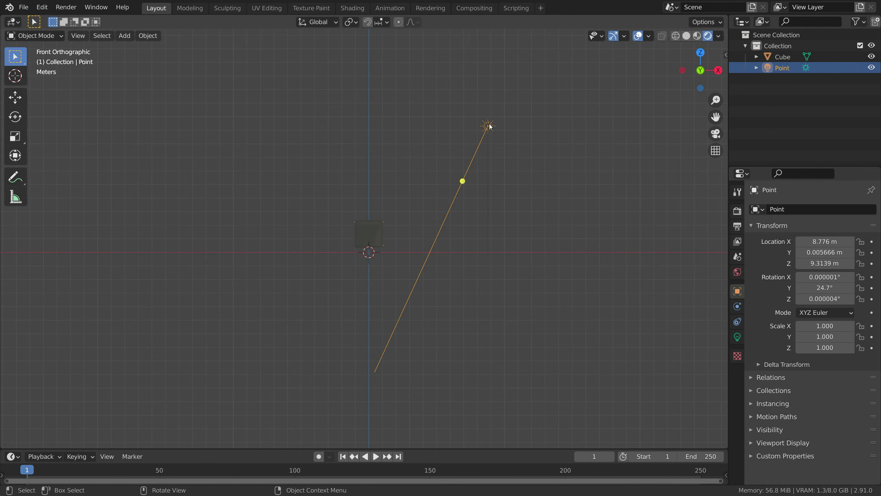
pyautogui.press('g')
pyautogui.click(526, 72)
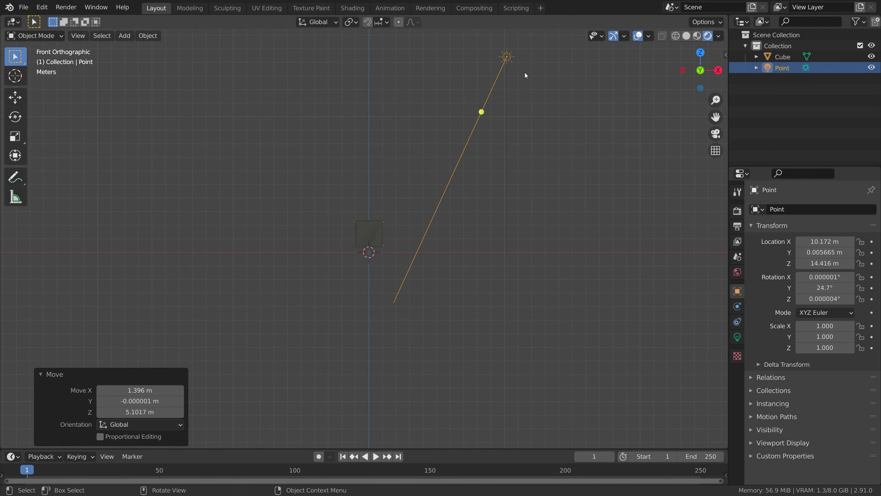
# Move the light in the left view to about Y 6.7 m, Z 15.3 m and aim it toward the cube
pyautogui.click(683, 70)
pyautogui.press('g')
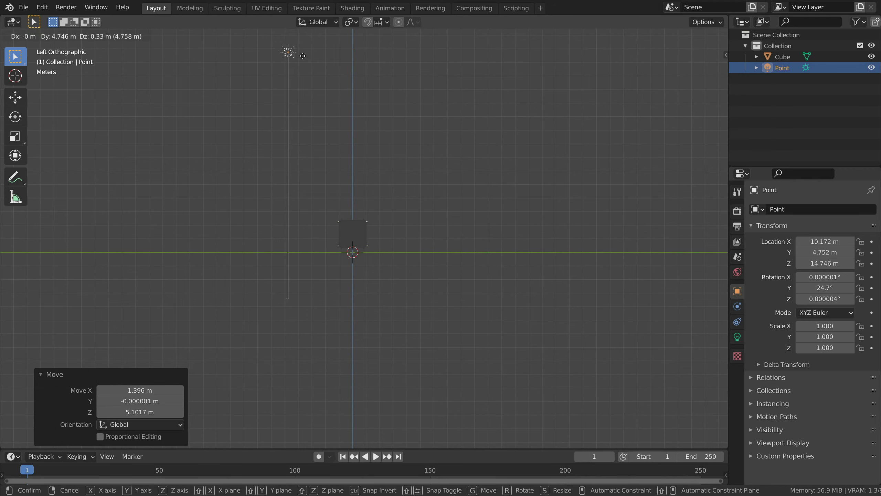
pyautogui.click(259, 130)
pyautogui.moveTo(264, 100); pyautogui.dragTo(287, 97)
pyautogui.moveTo(287, 97); pyautogui.dragTo(310, 207, button='middle')
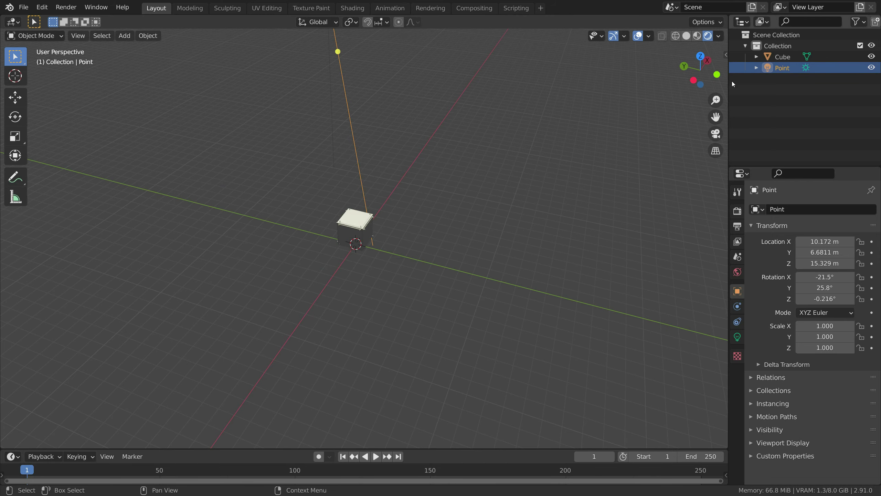
# Shift the light to about Y 7.3 m, Z 15.4 m in the left view and readjust its aim
pyautogui.click(693, 81)
pyautogui.press('g')
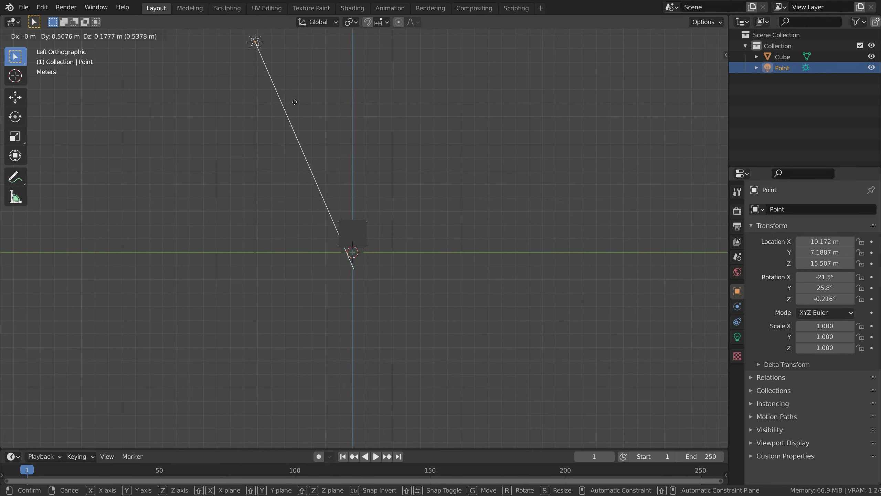
pyautogui.click(283, 108)
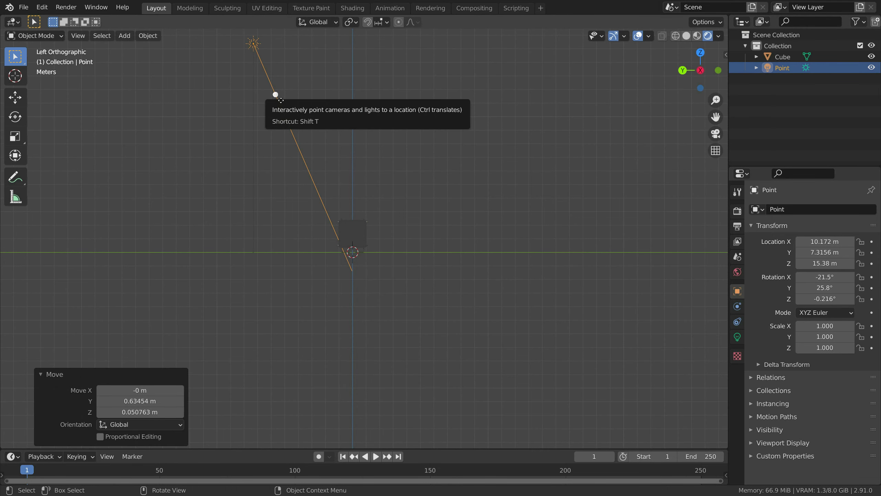
pyautogui.moveTo(275, 94); pyautogui.dragTo(274, 95)
# Rotate the light toward the cube by about -2.8° in perspective and about -9.7° in the right view
pyautogui.moveTo(692, 119); pyautogui.dragTo(460, 162, button='middle')
pyautogui.press('r')
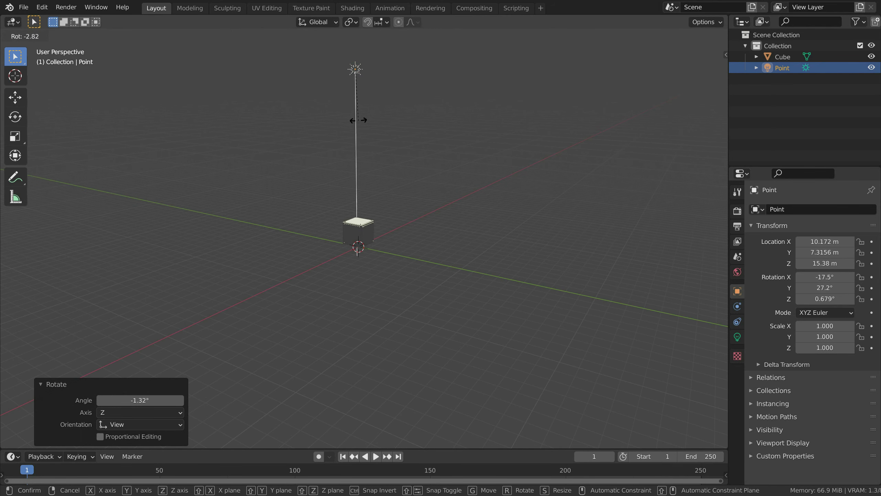
pyautogui.click(361, 122)
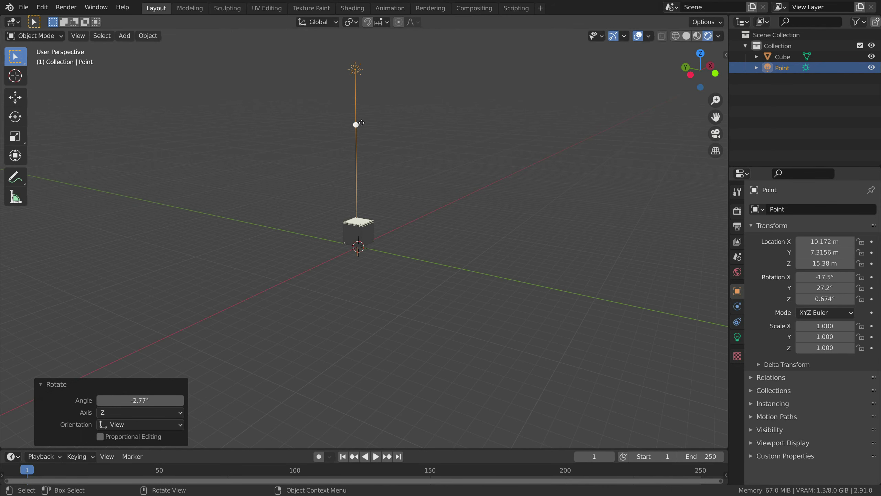
pyautogui.click(713, 73)
pyautogui.press('r')
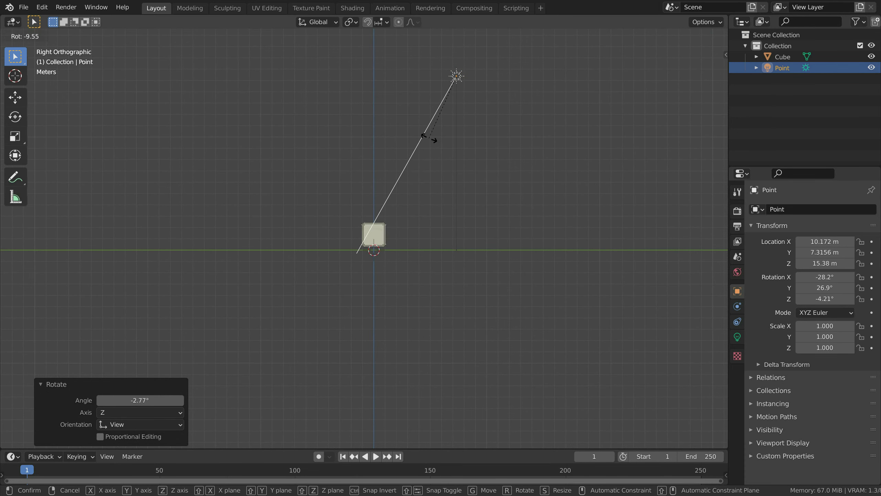
pyautogui.click(433, 139)
# Try a sun strength of 10 and examine the lighting on the cube from several angles
pyautogui.click(737, 337)
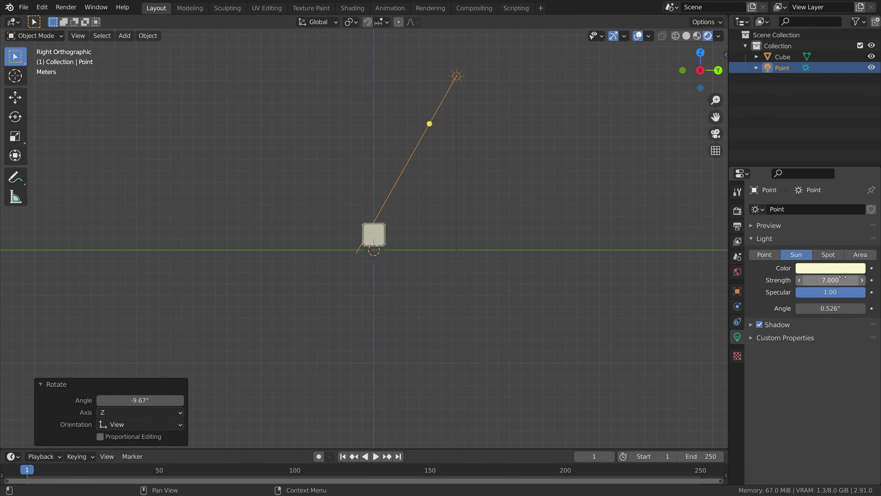
pyautogui.scroll(8, 430, 226)
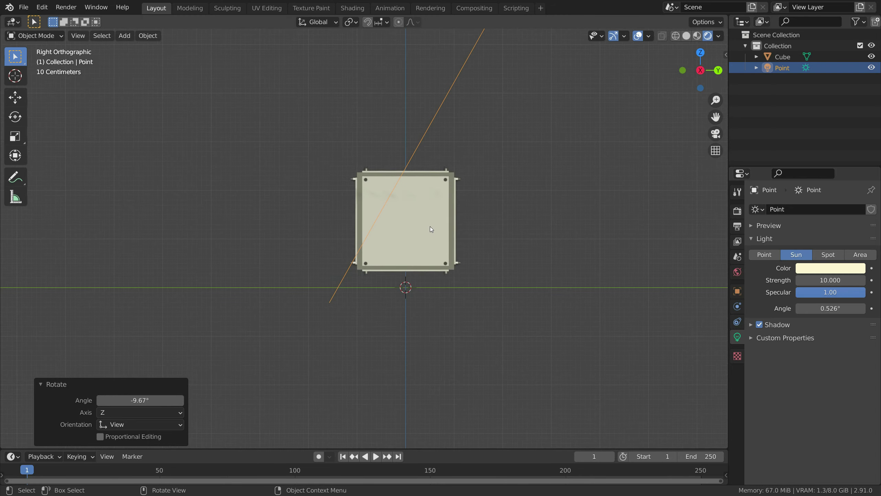
pyautogui.moveTo(430, 226); pyautogui.dragTo(377, 272, button='middle')
pyautogui.scroll(5, 376, 271)
pyautogui.scroll(-5, 384, 265)
pyautogui.moveTo(439, 262); pyautogui.dragTo(475, 206, button='middle')
pyautogui.scroll(6, 434, 279)
pyautogui.scroll(-4, 475, 206)
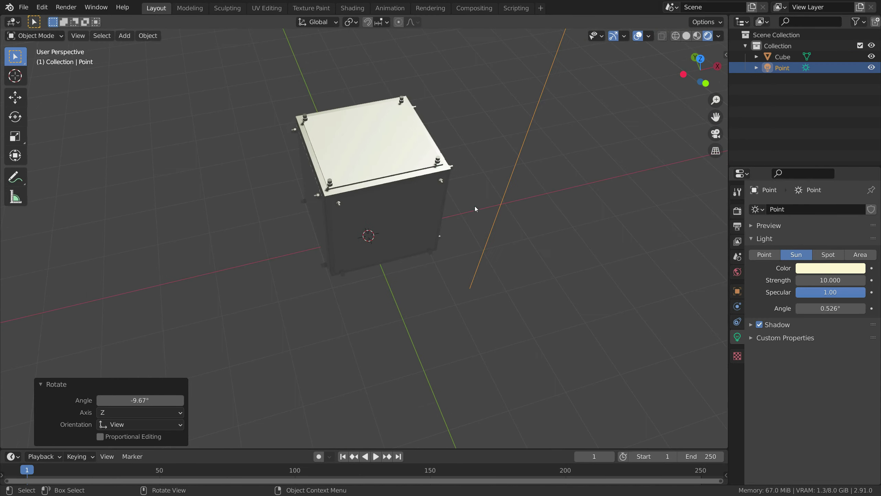
pyautogui.scroll(2, 360, 200)
pyautogui.moveTo(360, 200); pyautogui.dragTo(425, 190, button='middle')
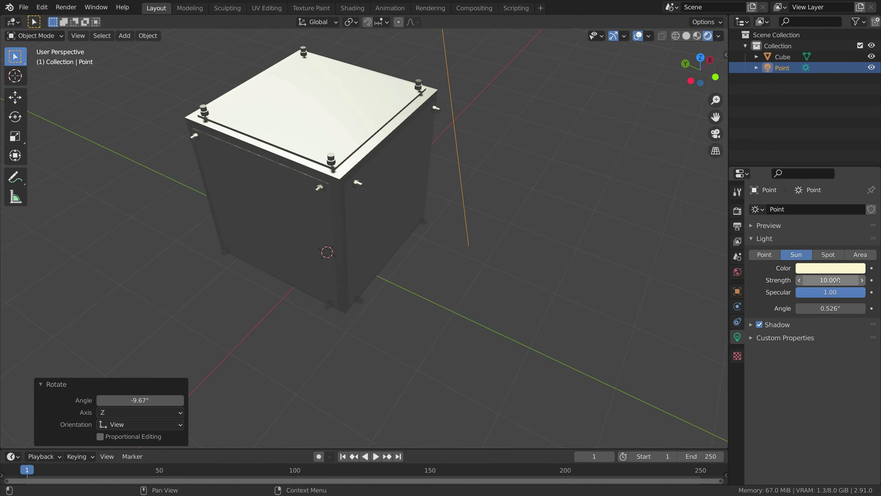
# Reduce the sun light's strength to 1.74
pyautogui.moveTo(831, 279); pyautogui.dragTo(791, 280)
pyautogui.scroll(-3, 444, 203)
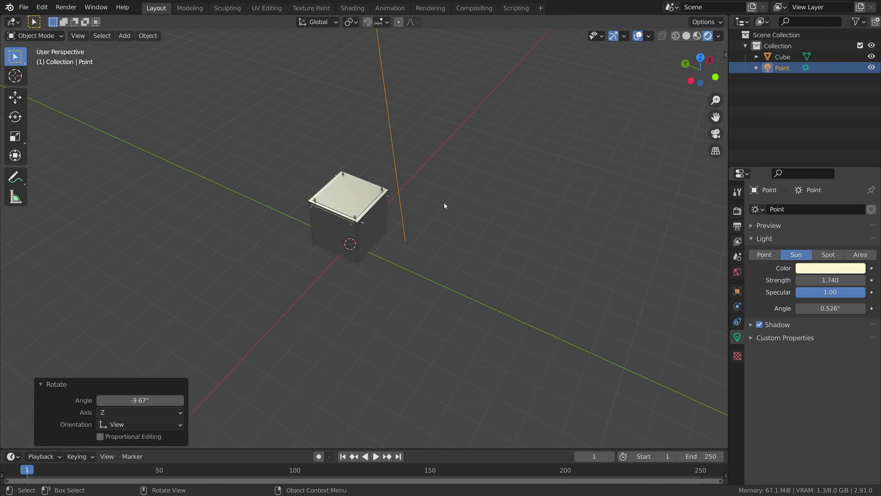
# Check the sun light's effect on the cube, then delete the sun light in the right view
pyautogui.scroll(3, 496, 185)
pyautogui.scroll(-3, 492, 171)
pyautogui.moveTo(491, 172); pyautogui.dragTo(503, 171, button='middle')
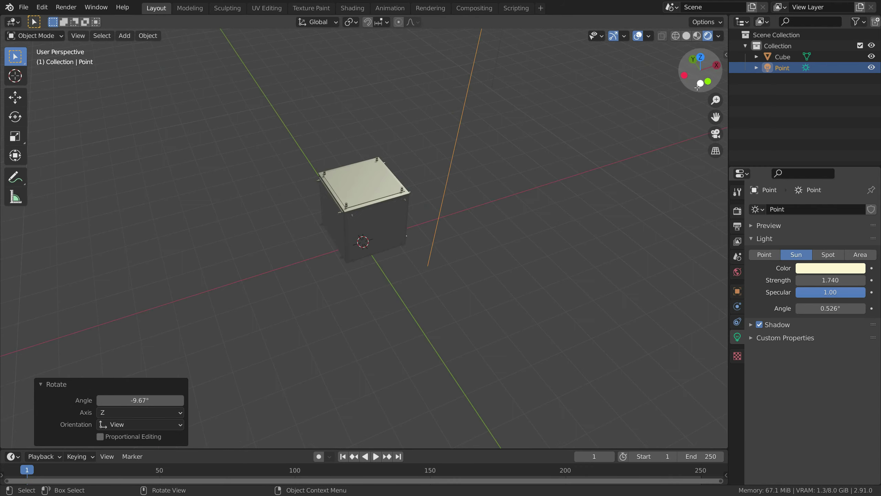
pyautogui.click(710, 60)
pyautogui.click(456, 80)
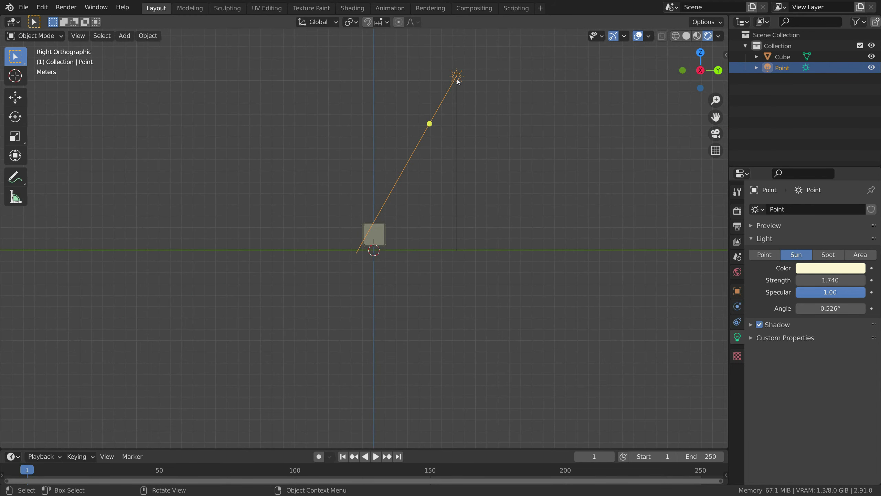
pyautogui.press('Delete')
# Add an area light and raise it about 3.44 m to sit above the cube
pyautogui.scroll(5, 447, 160)
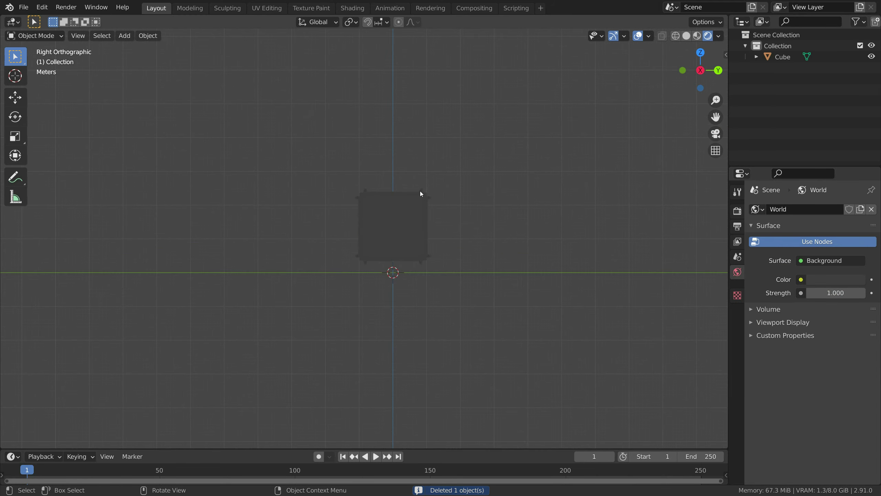
pyautogui.moveTo(421, 192); pyautogui.dragTo(417, 246, button='middle')
pyautogui.hotkey('shift', 'a')
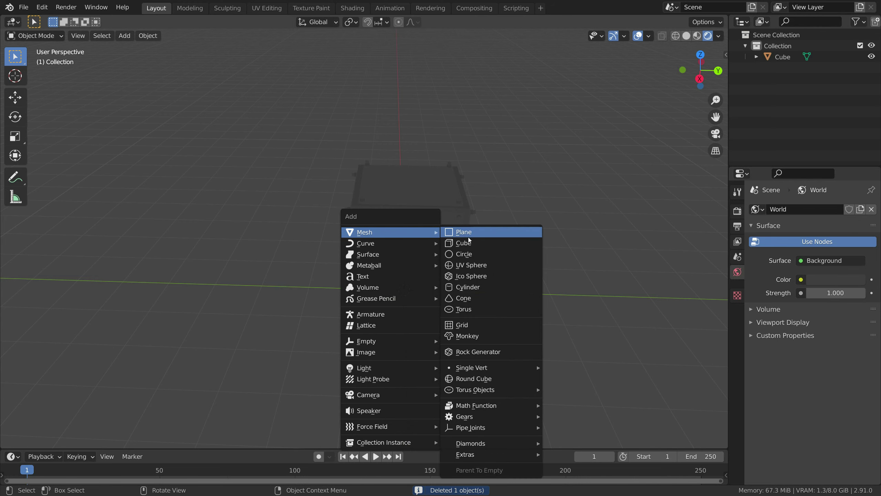
pyautogui.moveTo(388, 368)
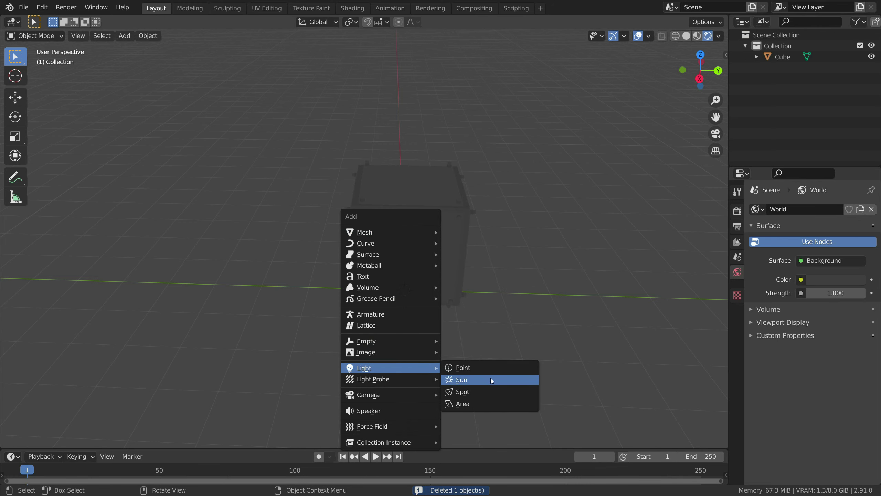
pyautogui.click(472, 403)
pyautogui.moveTo(468, 371); pyautogui.dragTo(451, 322, button='middle')
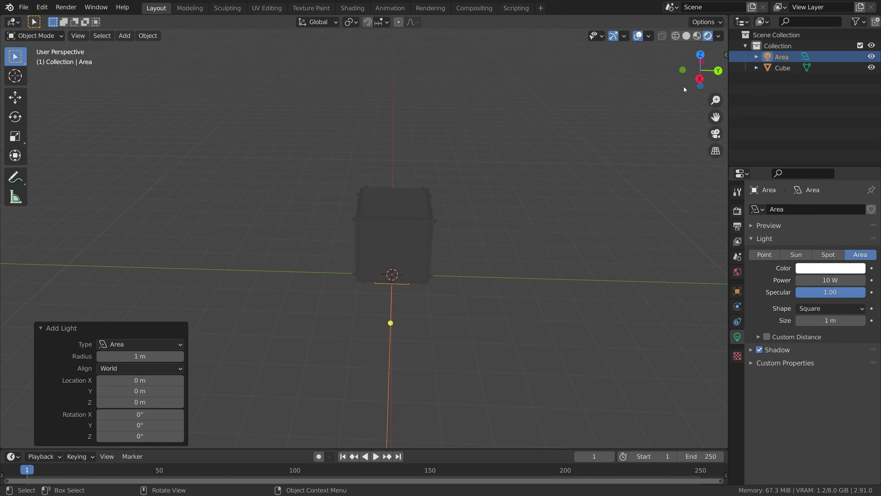
pyautogui.click(700, 79)
pyautogui.press('g')
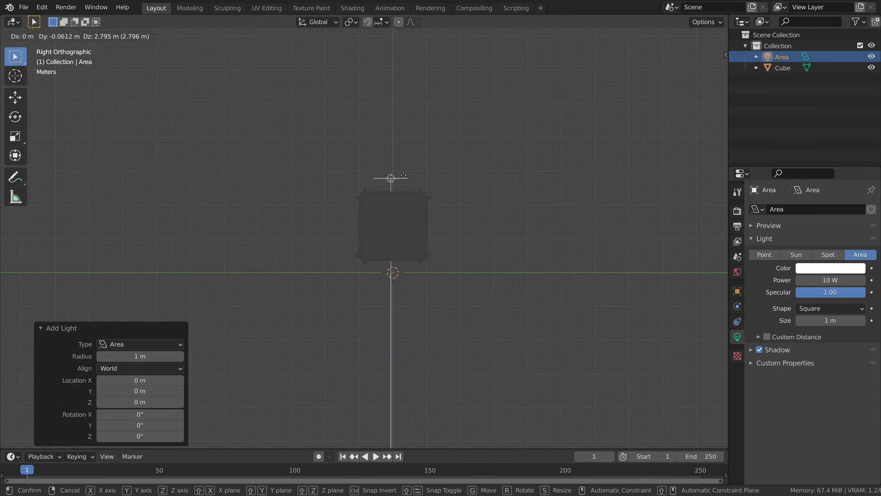
pyautogui.click(405, 157)
# Enlarge the area light by a factor of about 3.5 and again by about 2.26
pyautogui.press('s')
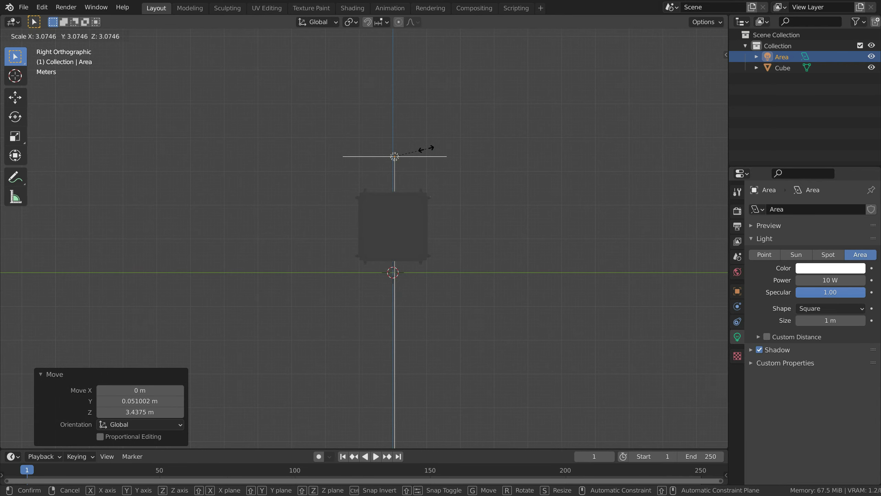
pyautogui.click(430, 146)
pyautogui.moveTo(430, 147); pyautogui.dragTo(436, 237, button='middle')
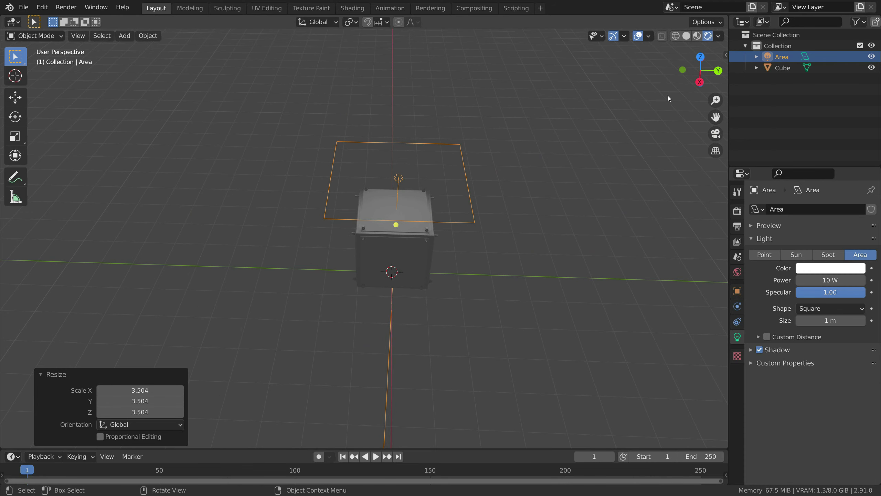
pyautogui.click(699, 83)
pyautogui.press('s')
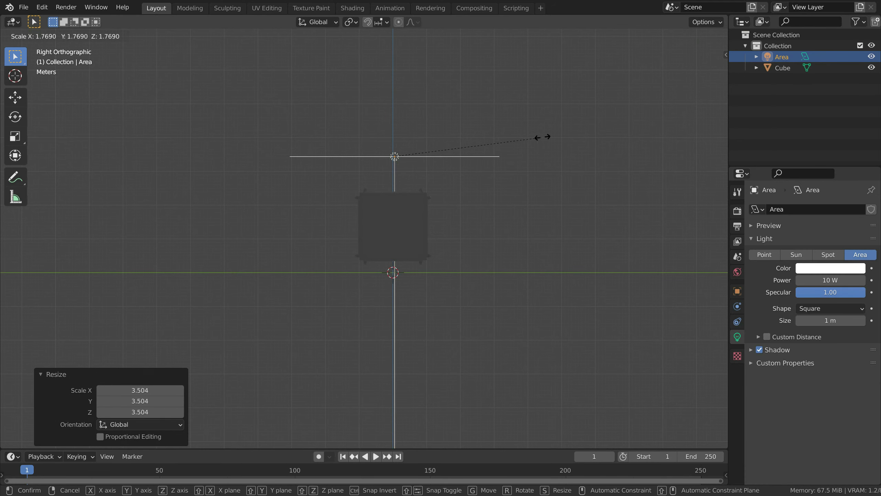
pyautogui.click(582, 135)
# Set the area light's power to 100 W and examine the lighting on the cube
pyautogui.click(822, 284)
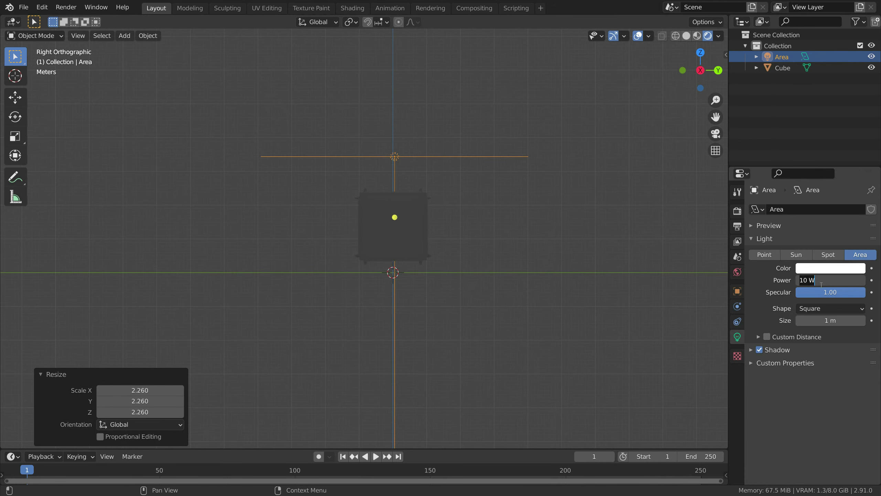
pyautogui.write('0')
pyautogui.press('Return')
pyautogui.moveTo(590, 250); pyautogui.dragTo(475, 240, button='middle')
pyautogui.scroll(5, 477, 237)
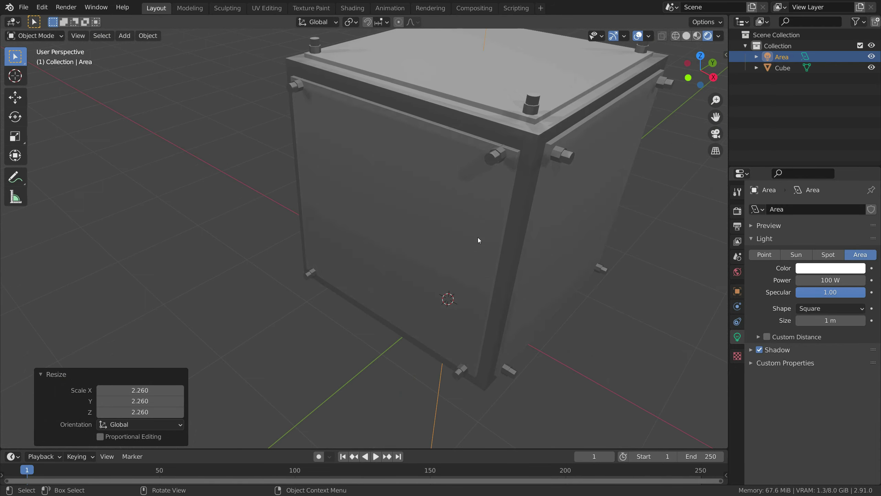
pyautogui.scroll(-4, 463, 222)
pyautogui.moveTo(449, 213); pyautogui.dragTo(543, 206, button='middle')
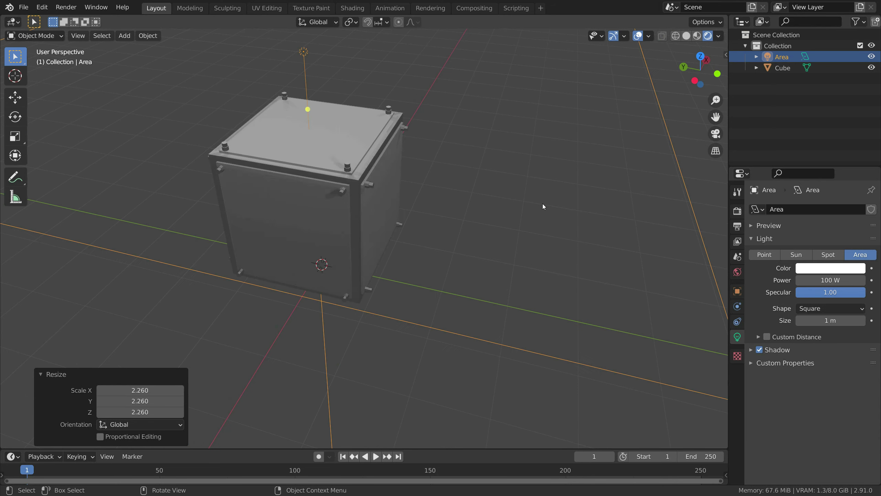
pyautogui.scroll(-2, 359, 191)
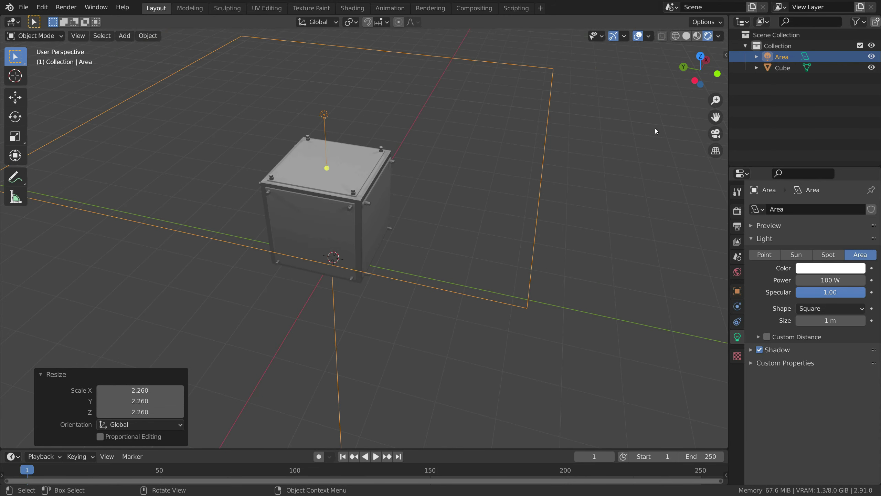
# Move the area light toward positive X in the front view and rotate it by about -7.3°
pyautogui.click(706, 59)
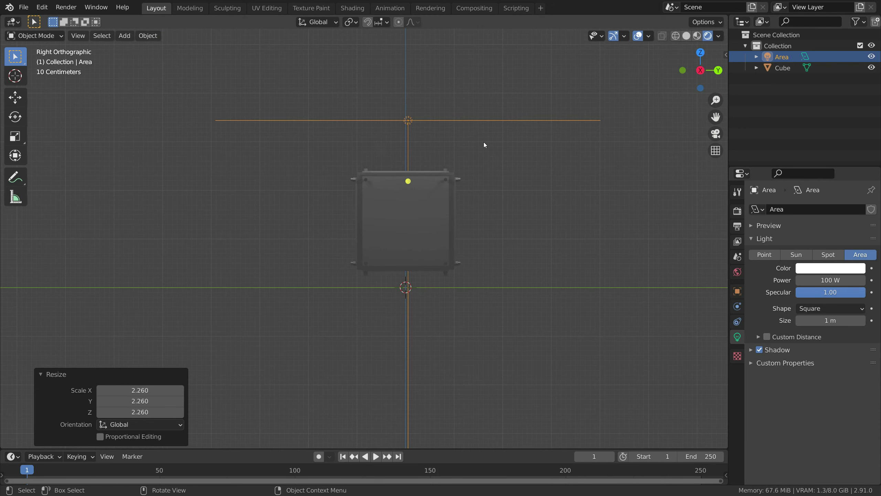
pyautogui.click(682, 70)
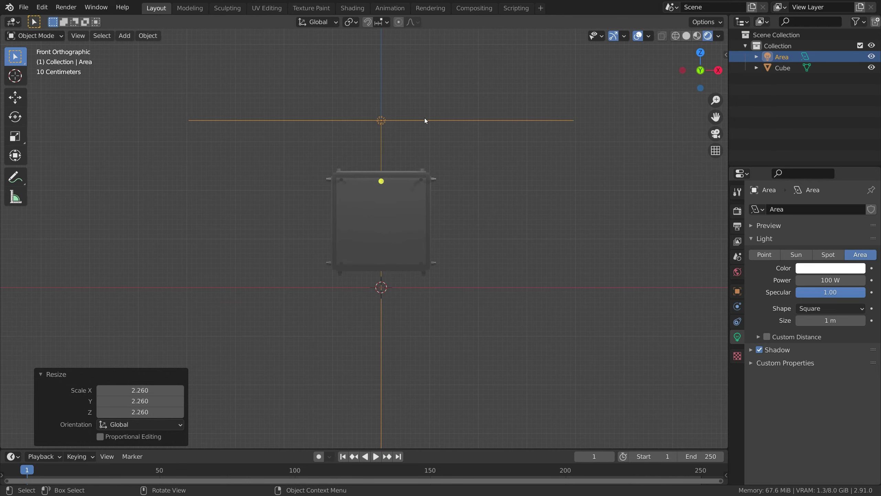
pyautogui.moveTo(419, 119); pyautogui.dragTo(495, 110)
pyautogui.moveTo(461, 179); pyautogui.dragTo(448, 173)
pyautogui.moveTo(377, 166); pyautogui.dragTo(404, 187, button='middle')
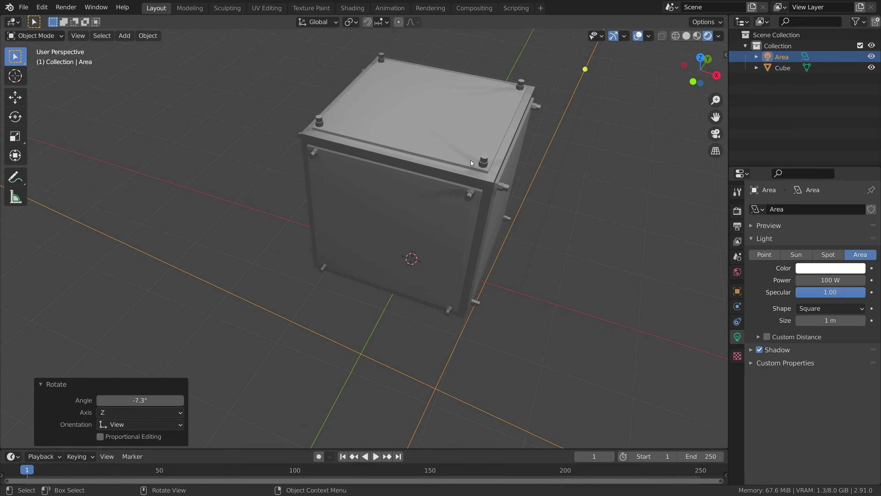
# Inspect the area light's effect on the cube faces and delete the area light
pyautogui.scroll(5, 470, 159)
pyautogui.scroll(-5, 468, 152)
pyautogui.moveTo(468, 154); pyautogui.dragTo(547, 151, button='middle')
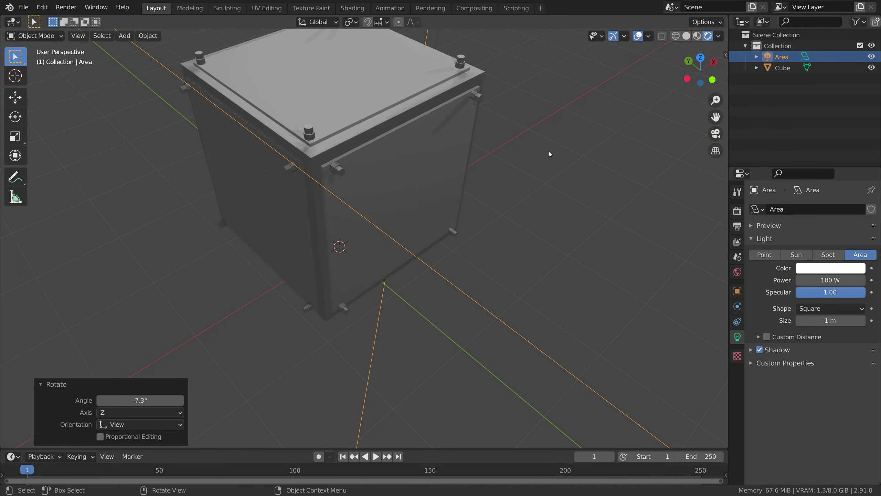
pyautogui.scroll(-3, 548, 151)
pyautogui.press('Delete')
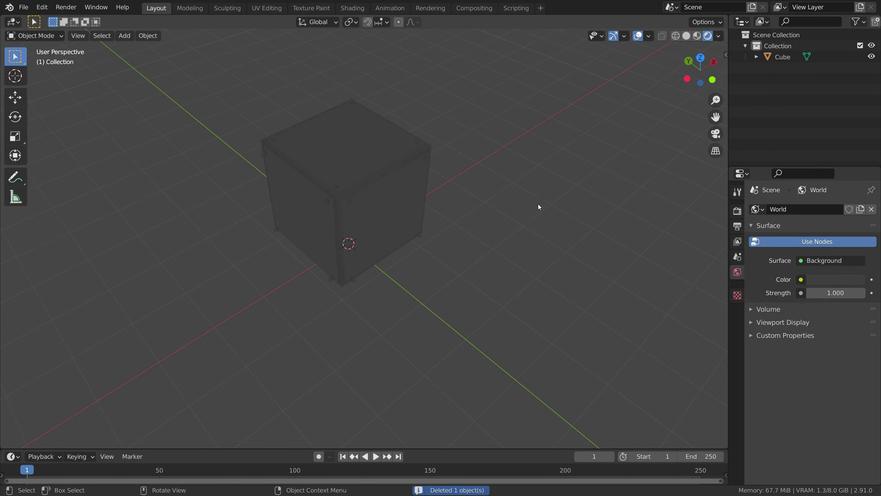
# Add a point light in the front view and move it about 2.47 m in X and 4.49 m in Z
pyautogui.click(712, 80)
pyautogui.hotkey('shift', 'a')
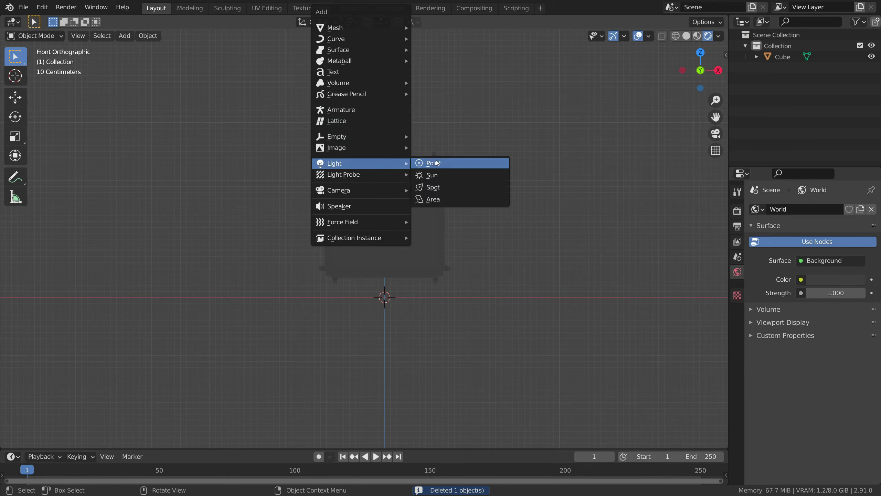
pyautogui.moveTo(402, 174)
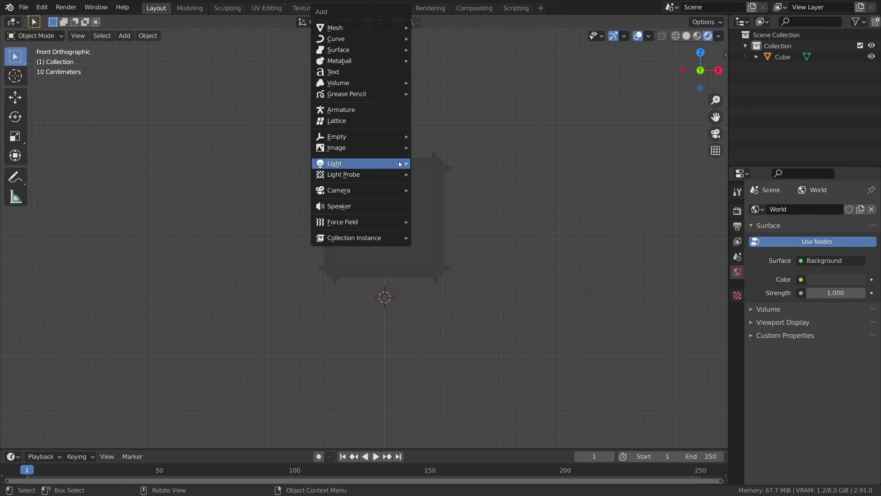
pyautogui.click(437, 164)
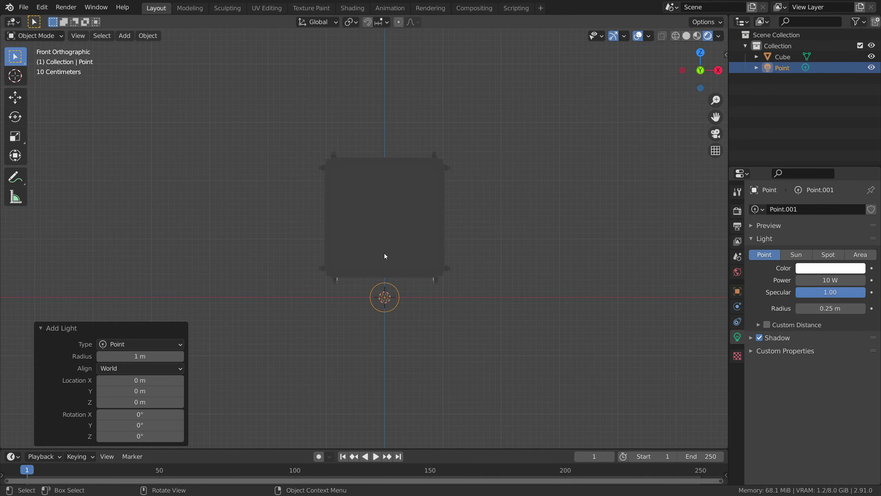
pyautogui.moveTo(385, 291); pyautogui.dragTo(528, 447)
pyautogui.moveTo(437, 382); pyautogui.dragTo(464, 310, button='middle')
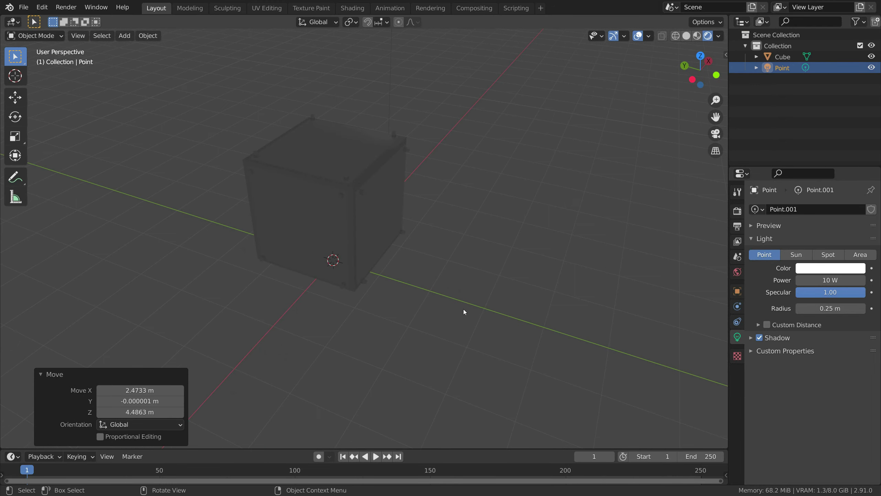
# Shift the point light by about -1.18 m in X and -0.17 m in Z, and set its power to 100 W
pyautogui.click(716, 75)
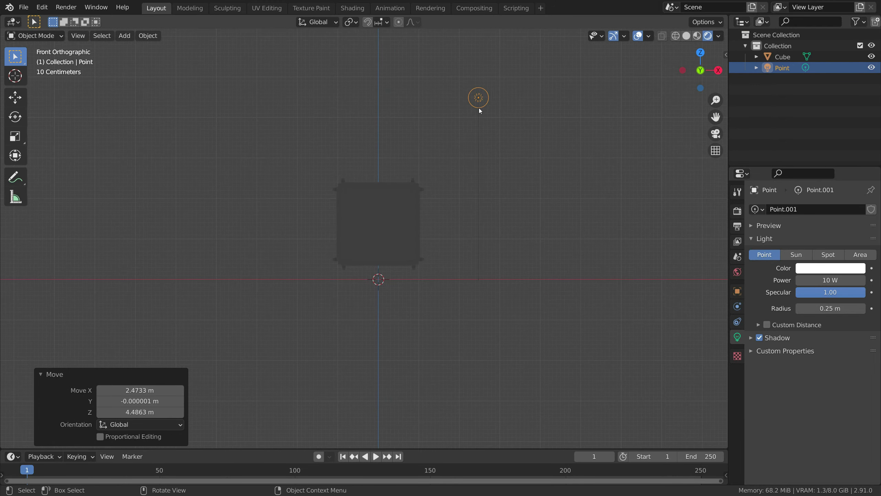
pyautogui.press('g')
pyautogui.click(431, 117)
pyautogui.click(834, 285)
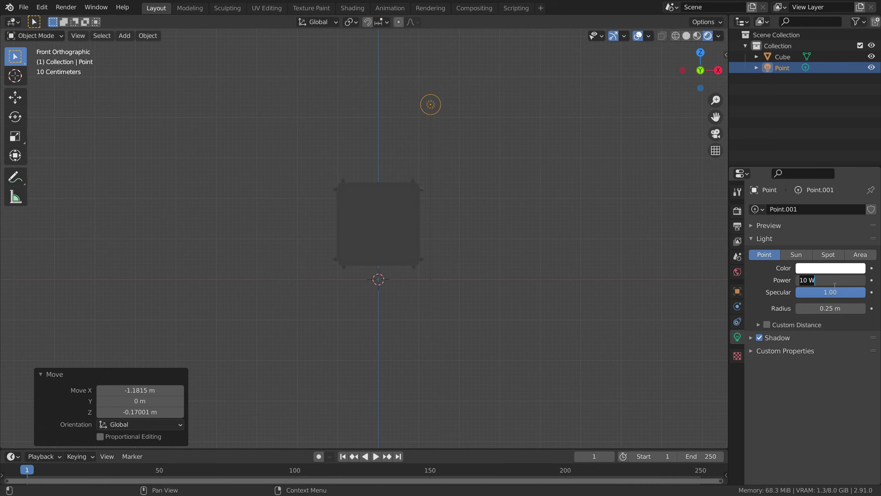
pyautogui.press('Return')
# Examine the point light's effect on the cube from several angles and save the file
pyautogui.scroll(5, 472, 270)
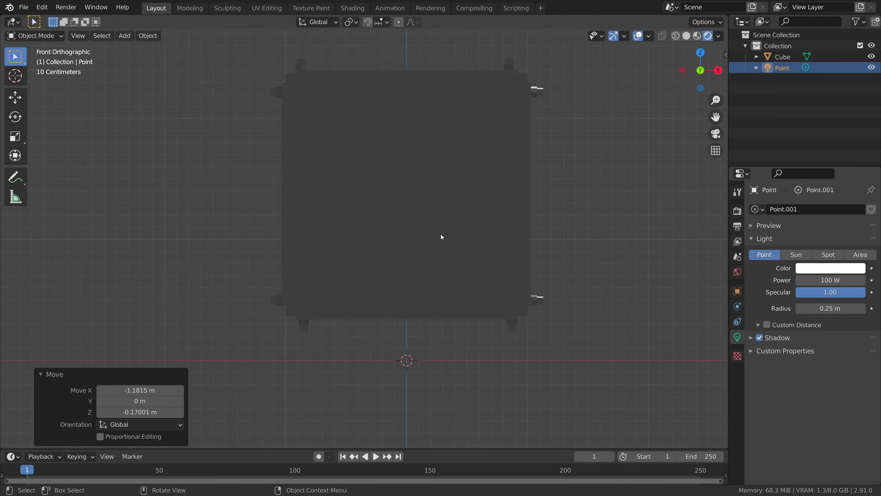
pyautogui.moveTo(441, 235); pyautogui.dragTo(331, 211, button='middle')
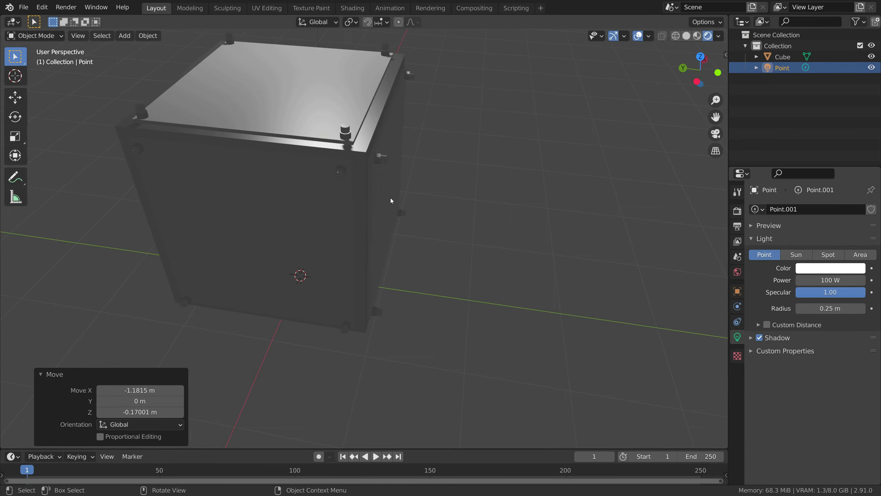
pyautogui.moveTo(366, 175); pyautogui.dragTo(282, 210, button='middle')
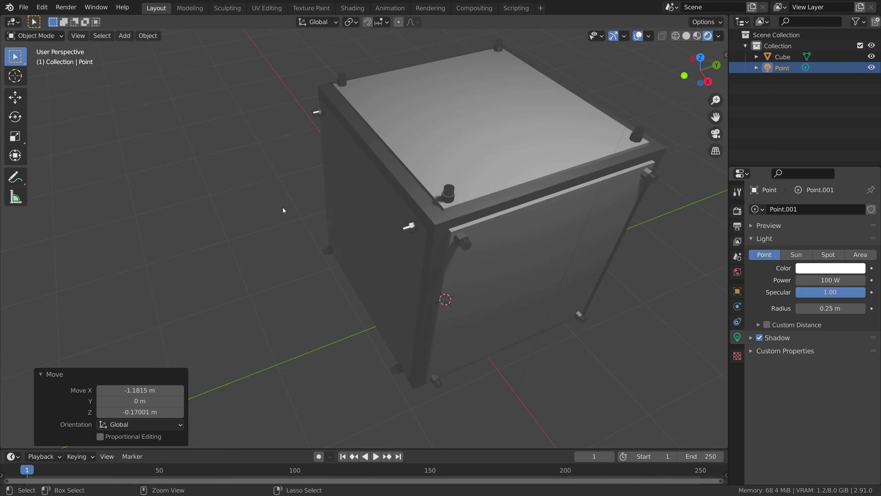
pyautogui.hotkey('ctrl', 's')
pyautogui.moveTo(511, 288); pyautogui.dragTo(247, 144, button='middle')
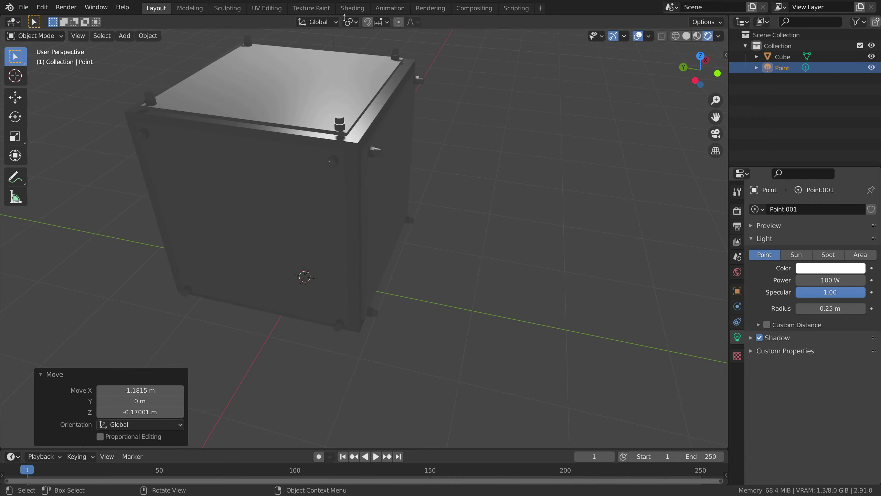
# View the render result in the Rendering workspace and return to the Layout workspace
pyautogui.click(433, 10)
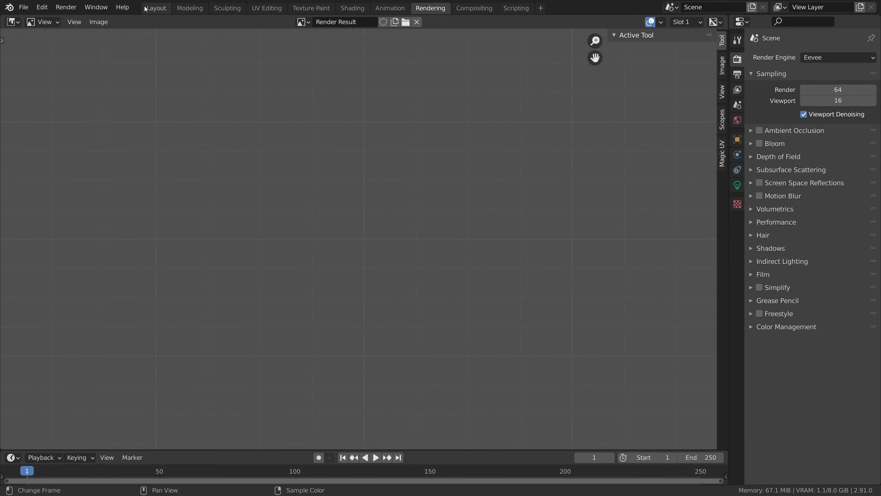
pyautogui.click(156, 8)
pyautogui.click(65, 7)
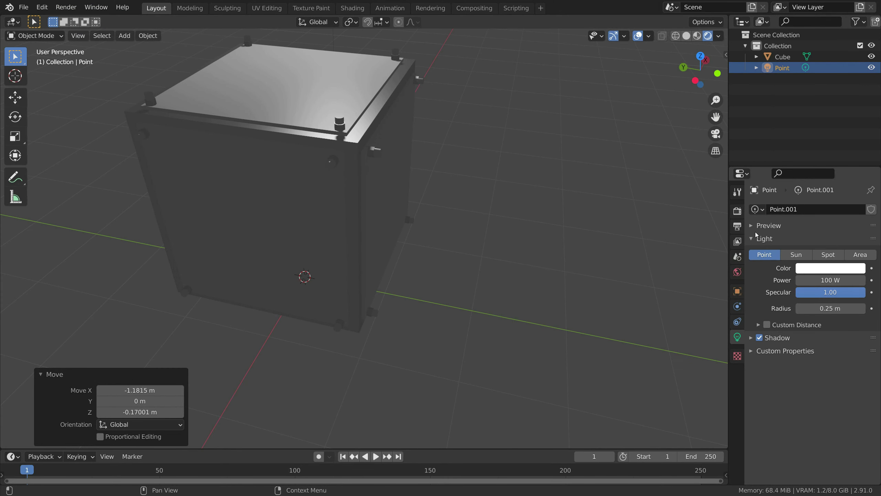
# Set the output resolution to 250 px in X and 1440 px in Y
pyautogui.click(737, 226)
pyautogui.doubleClick(840, 227)
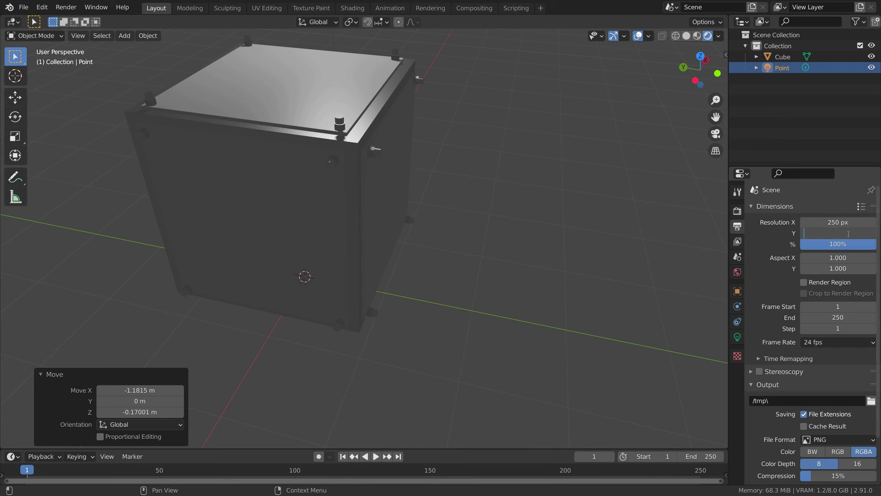
pyautogui.click(848, 234)
pyautogui.write('1440')
pyautogui.press('Return')
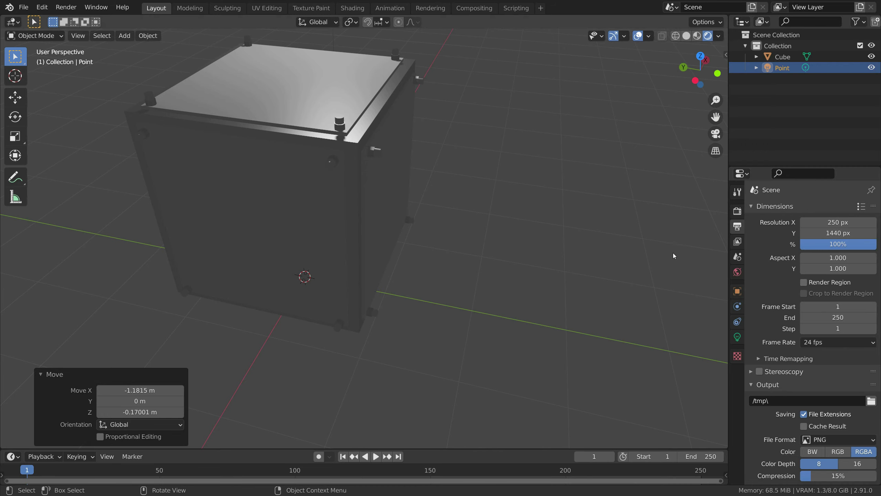
# Set the Eevee render sampling to 50
pyautogui.scroll(-5, 621, 208)
pyautogui.scroll(2, 611, 199)
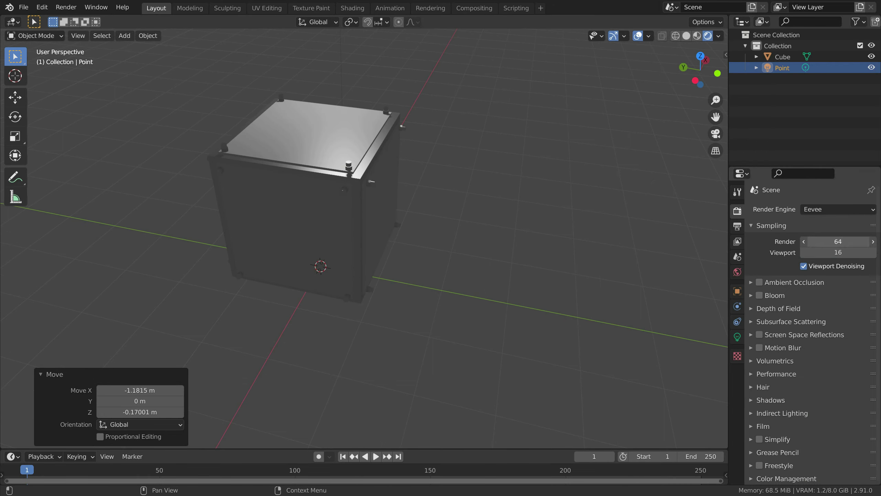
pyautogui.click(832, 239)
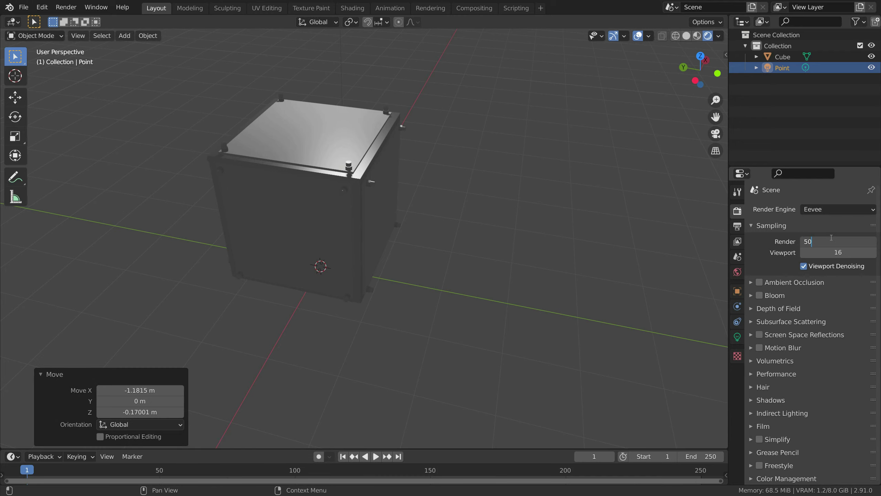
pyautogui.press('Return')
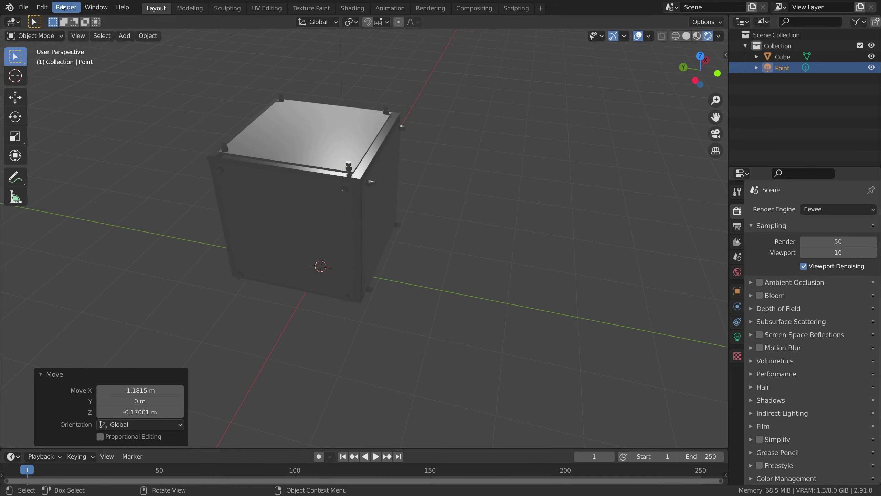
# Add a camera at the world origin
pyautogui.scroll(-6, 224, 175)
pyautogui.moveTo(224, 175); pyautogui.dragTo(308, 167, button='middle')
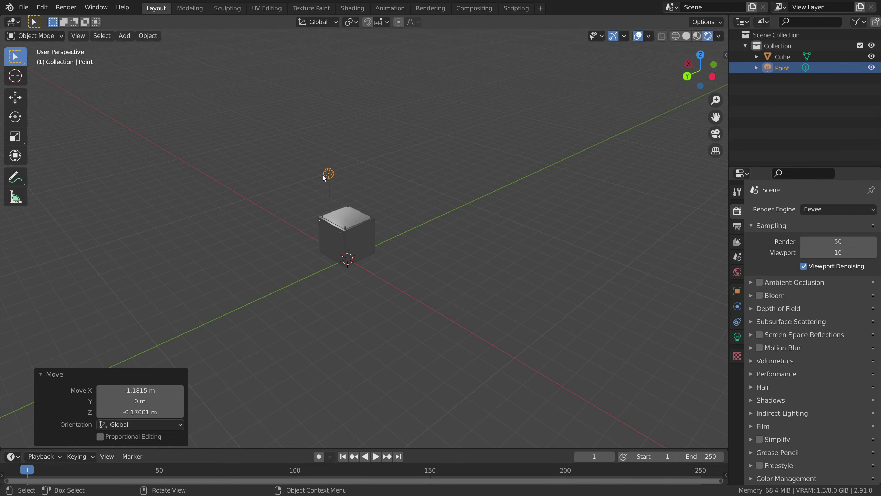
pyautogui.hotkey('shift', 'a')
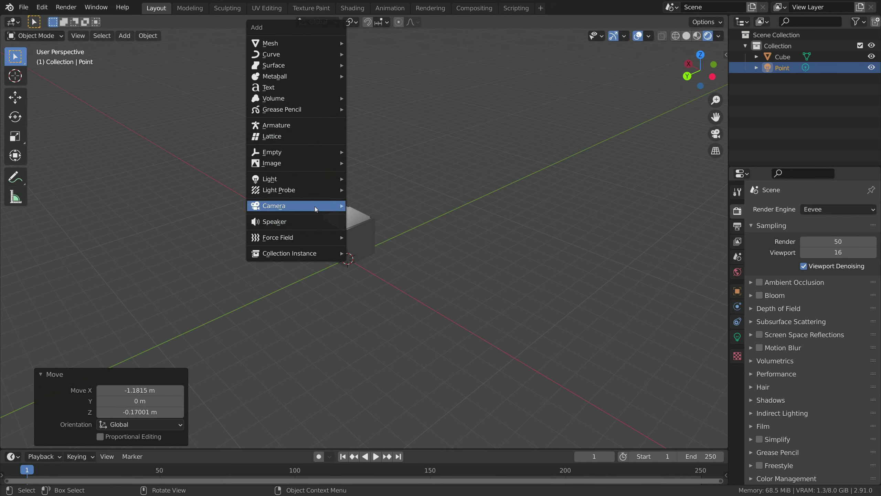
pyautogui.moveTo(315, 209)
pyautogui.click(375, 205)
pyautogui.scroll(6, 402, 222)
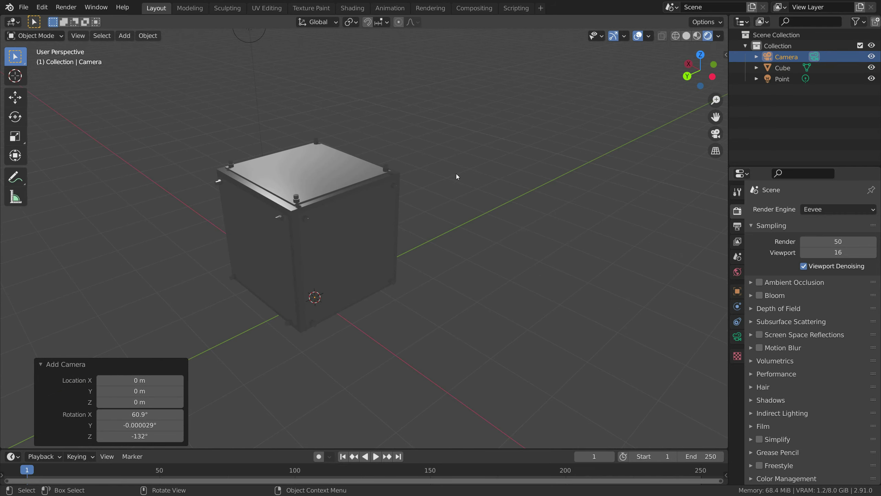
# In the front view, move the camera by about -3.31 m in X and 2.91 m in Z
pyautogui.click(720, 71)
pyautogui.press('g')
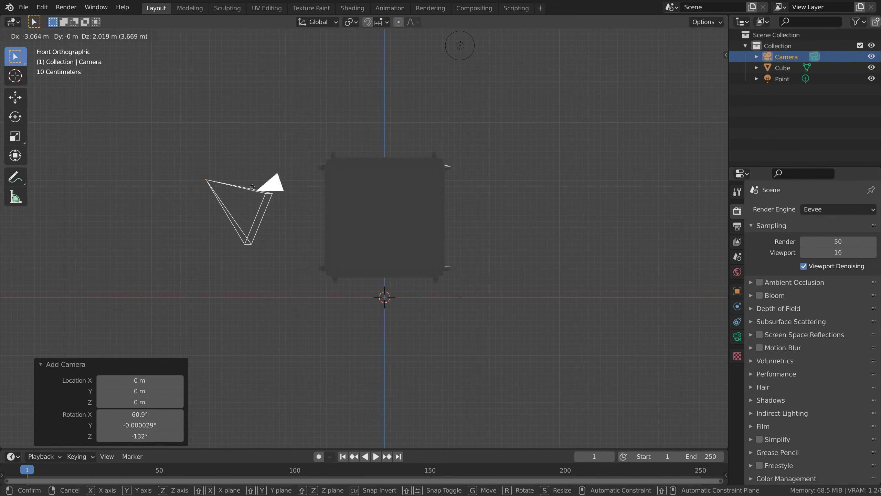
pyautogui.click(237, 136)
# Set the camera's X, Y and Z rotation to 0°
pyautogui.click(737, 291)
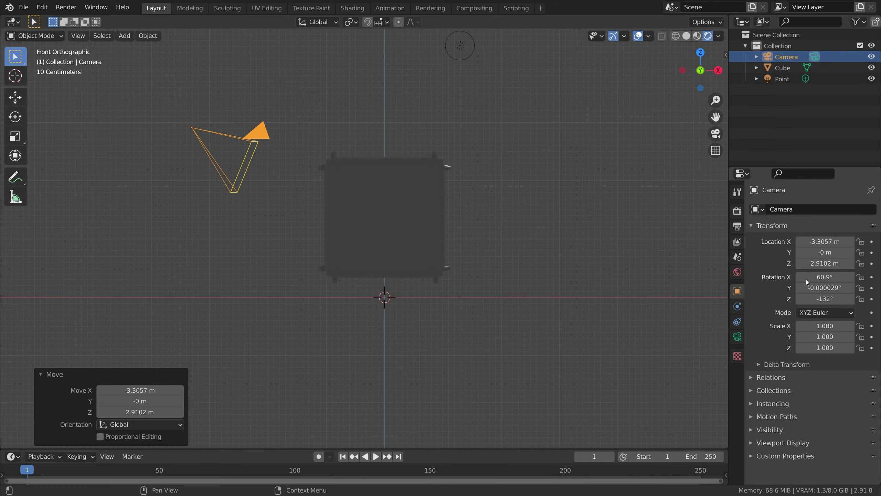
pyautogui.click(832, 279)
pyautogui.write('0')
pyautogui.press('Return')
pyautogui.click(832, 289)
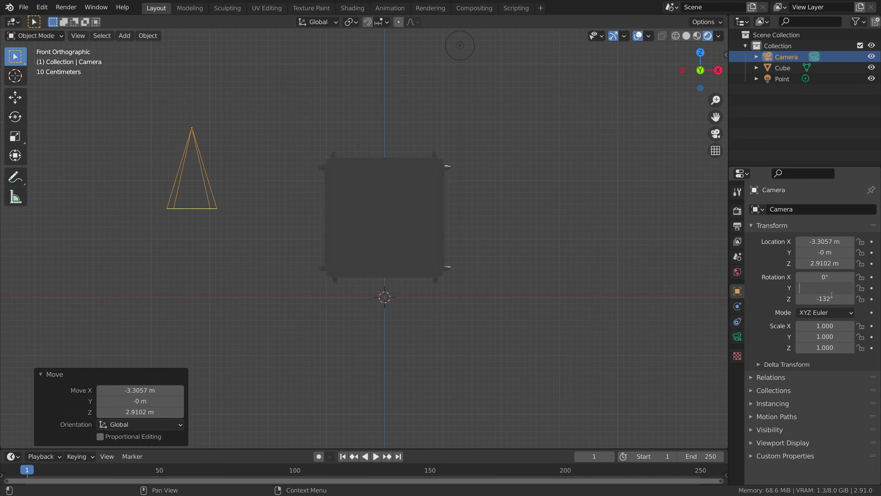
pyautogui.write('0')
pyautogui.press('Return')
pyautogui.click(833, 300)
pyautogui.press('BackSpace')
pyautogui.write('0')
pyautogui.press('Return')
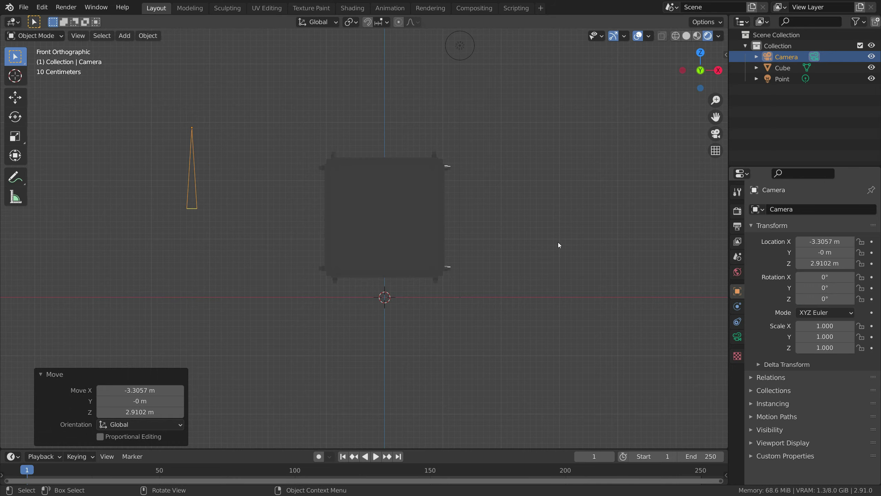
# Examine the camera's orientation relative to the cube from several angles and check the view through the camera
pyautogui.moveTo(557, 243); pyautogui.dragTo(477, 252, button='middle')
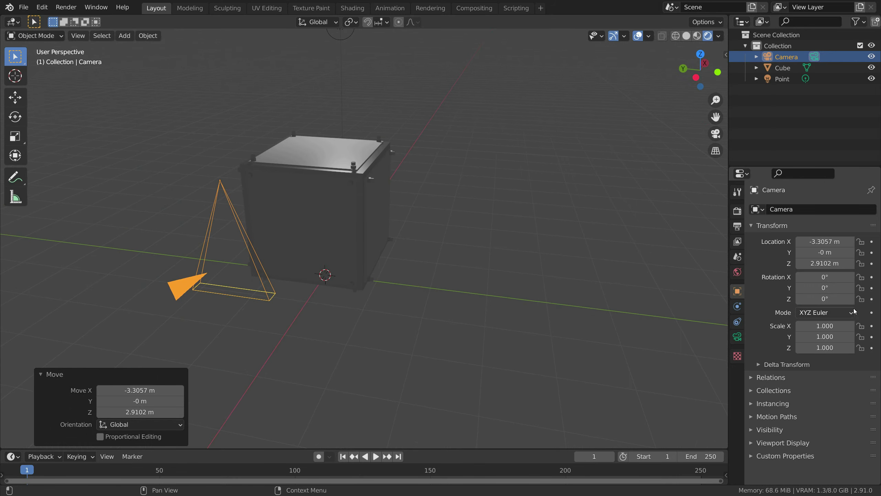
pyautogui.moveTo(486, 298); pyautogui.dragTo(477, 324, button='middle')
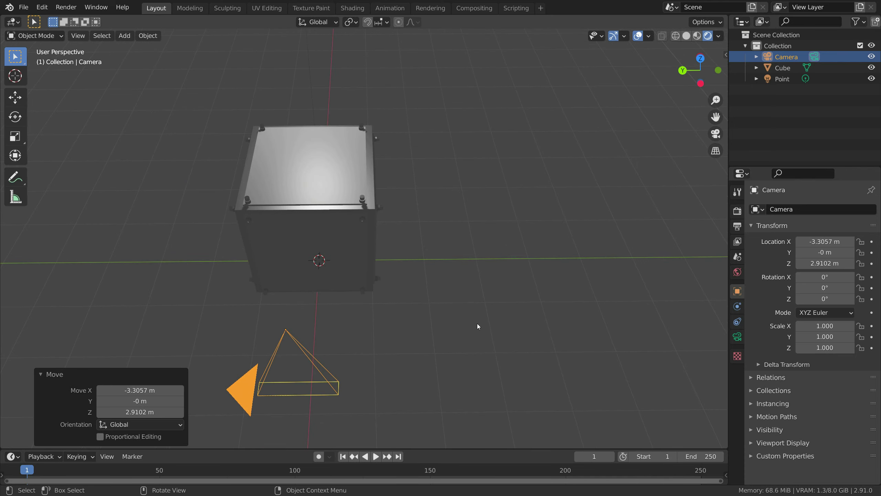
pyautogui.click(716, 137)
pyautogui.click(716, 137)
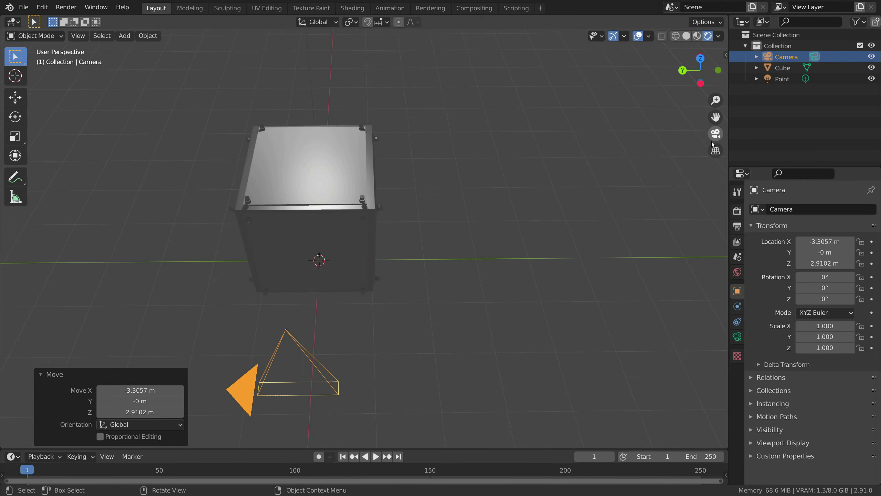
# Look through the render, output, view layer, scene and world properties
pyautogui.click(737, 272)
pyautogui.click(737, 257)
pyautogui.click(736, 243)
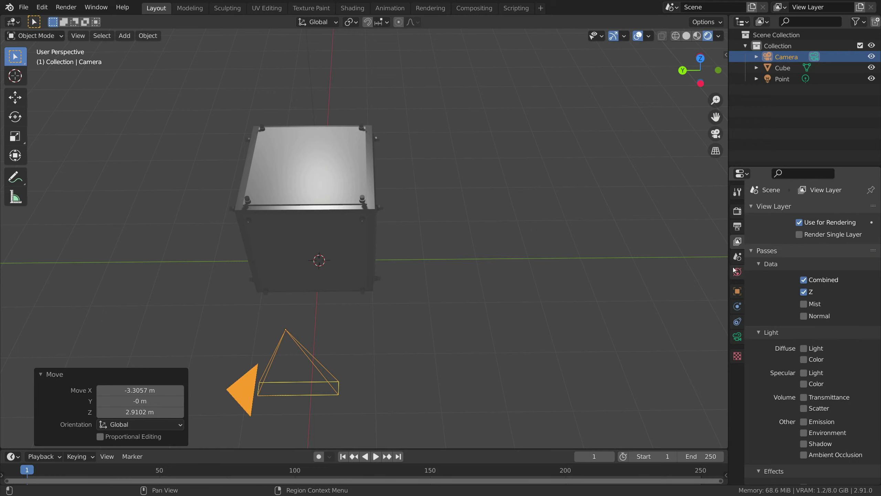
pyautogui.click(736, 226)
pyautogui.click(738, 272)
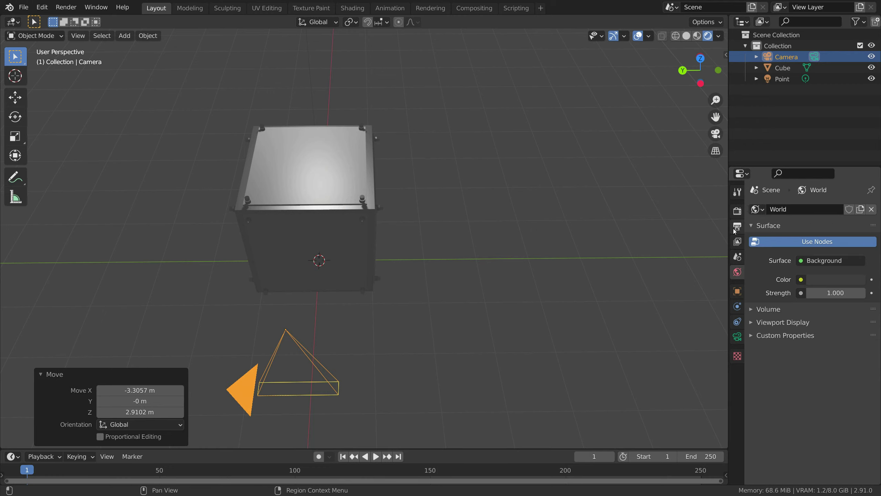
pyautogui.click(737, 227)
pyautogui.click(737, 211)
pyautogui.click(737, 241)
pyautogui.click(738, 272)
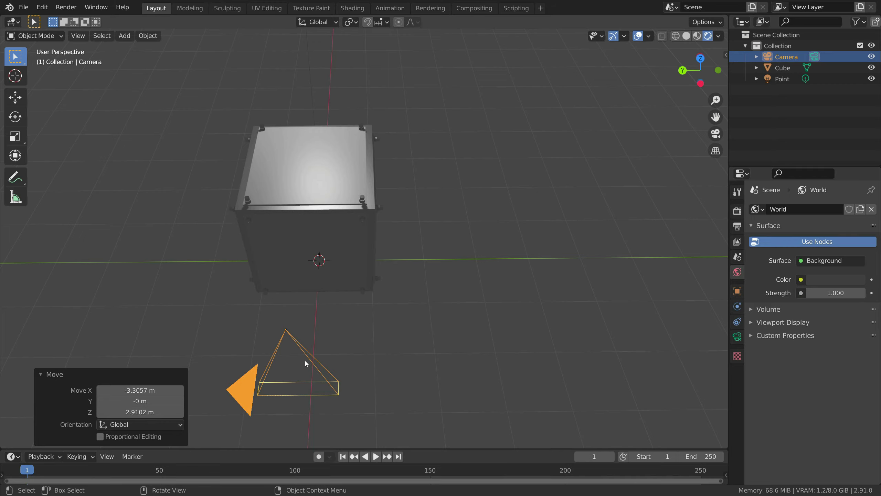
# Undo the camera's latest transform changes and delete the camera
pyautogui.hotkey('ctrl', 'z')
pyautogui.hotkey('ctrl', 'z')
pyautogui.hotkey('ctrl', 'z')
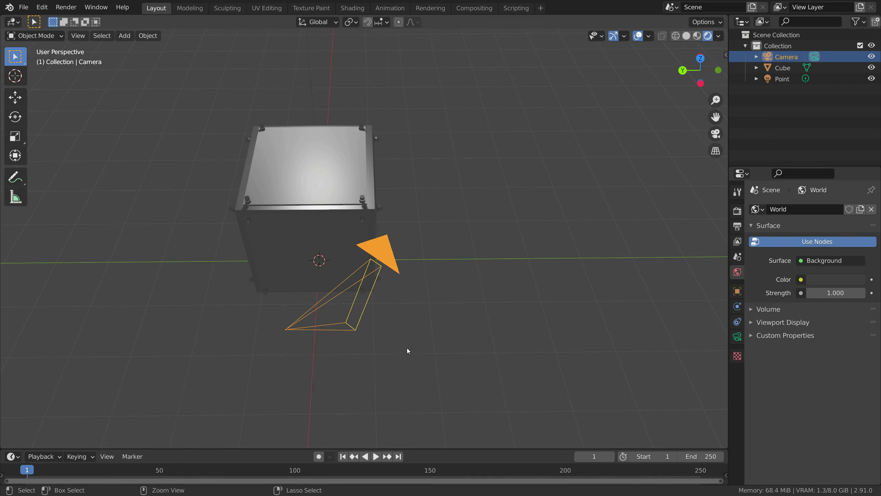
pyautogui.moveTo(419, 334); pyautogui.dragTo(389, 280, button='middle')
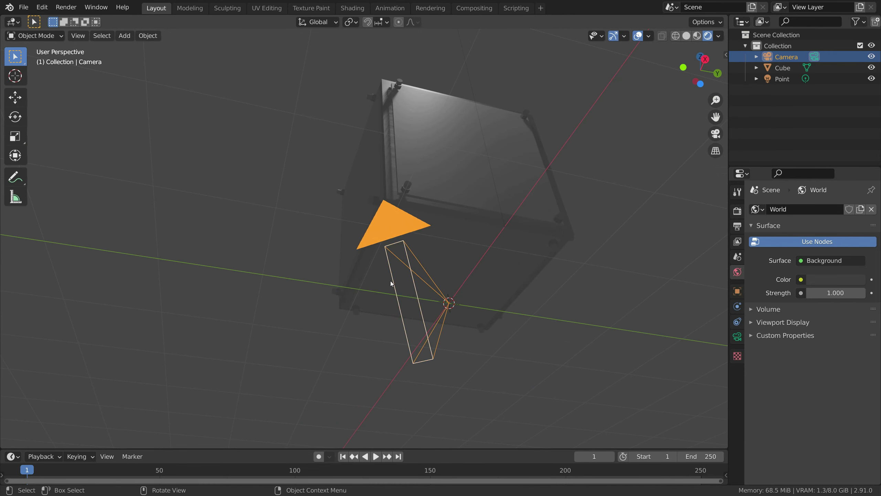
pyautogui.press('Delete')
# Add a new camera aligned to the front view and orbit to inspect it from below
pyautogui.click(683, 67)
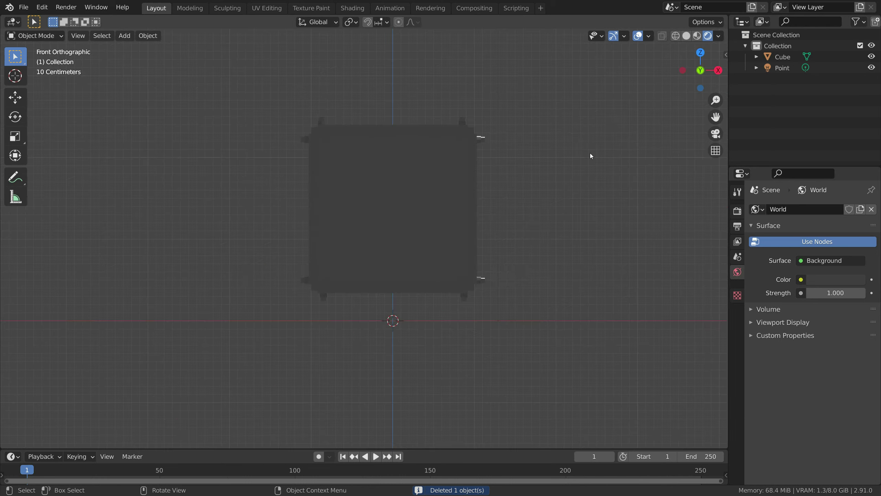
pyautogui.hotkey('shift', 'a')
pyautogui.moveTo(407, 286)
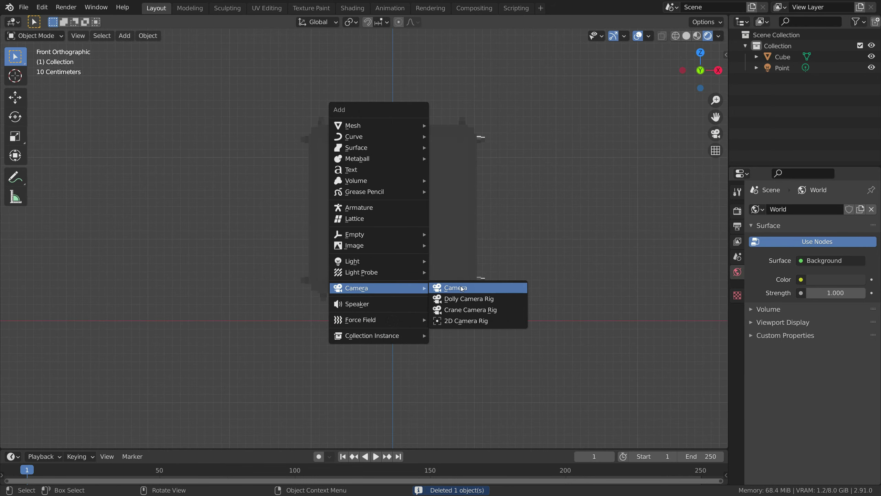
pyautogui.click(451, 288)
pyautogui.moveTo(349, 273); pyautogui.dragTo(418, 301, button='middle')
# Scale the camera uniformly by 1.117, change its scale to 0.647 in X and 0.917 in Y, and delete it
pyautogui.press('s')
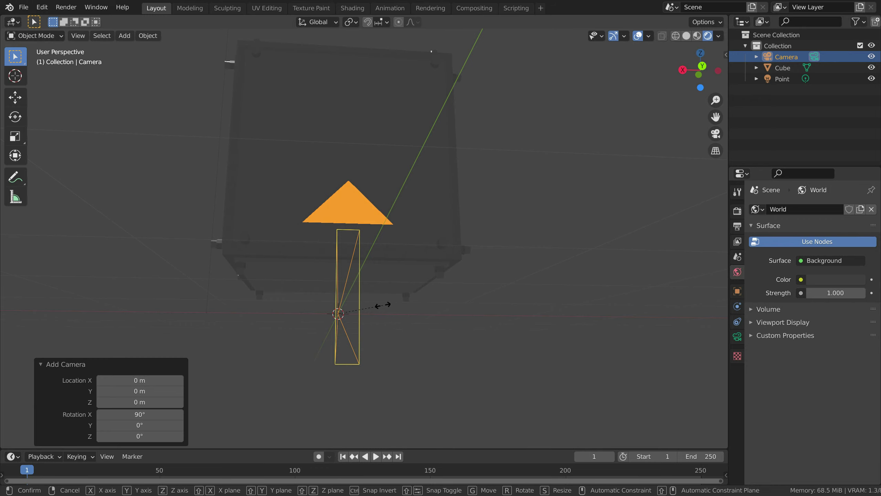
pyautogui.click(388, 302)
pyautogui.click(738, 291)
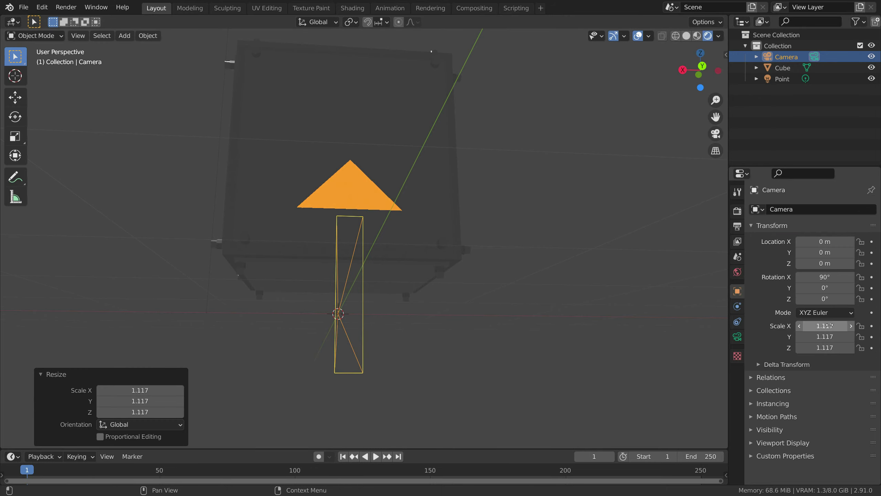
pyautogui.moveTo(825, 325)
pyautogui.mouseDown()
pyautogui.moveTo(834, 326)
pyautogui.moveTo(808, 326)
pyautogui.moveTo(833, 326)
pyautogui.moveTo(831, 336)
pyautogui.moveTo(811, 336)
pyautogui.mouseUp()
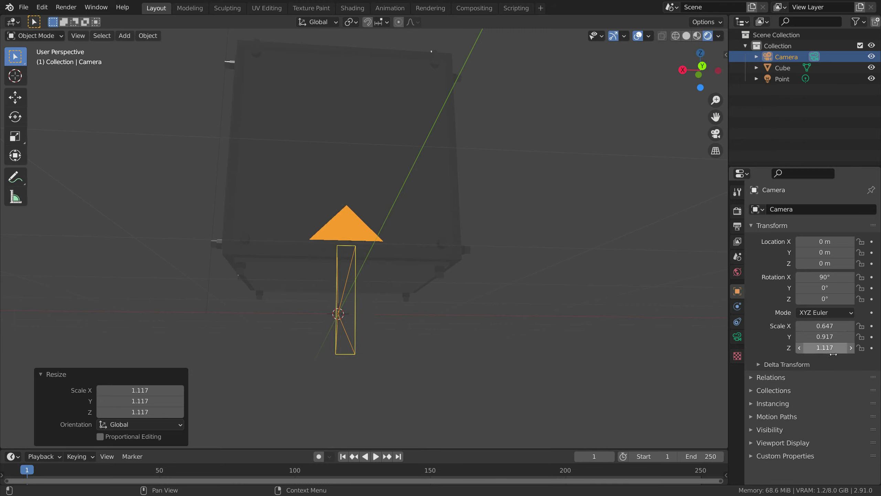
pyautogui.press('Delete')
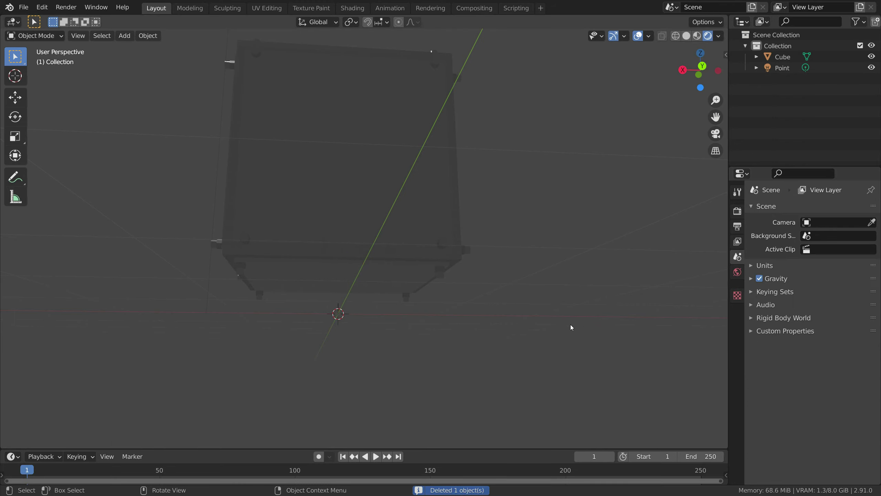
# Try adding a Dolly Camera Rig and undo the addition
pyautogui.hotkey('shift', 'a')
pyautogui.moveTo(380, 299)
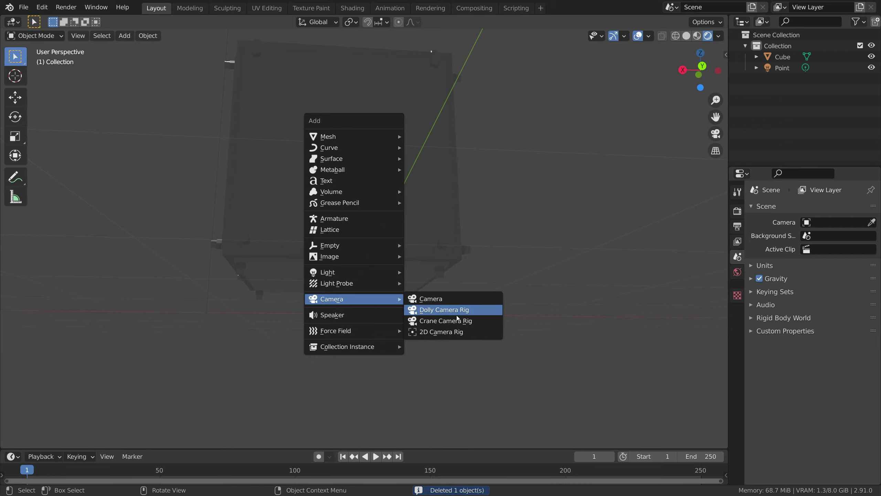
pyautogui.click(444, 309)
pyautogui.hotkey('ctrl', 'z')
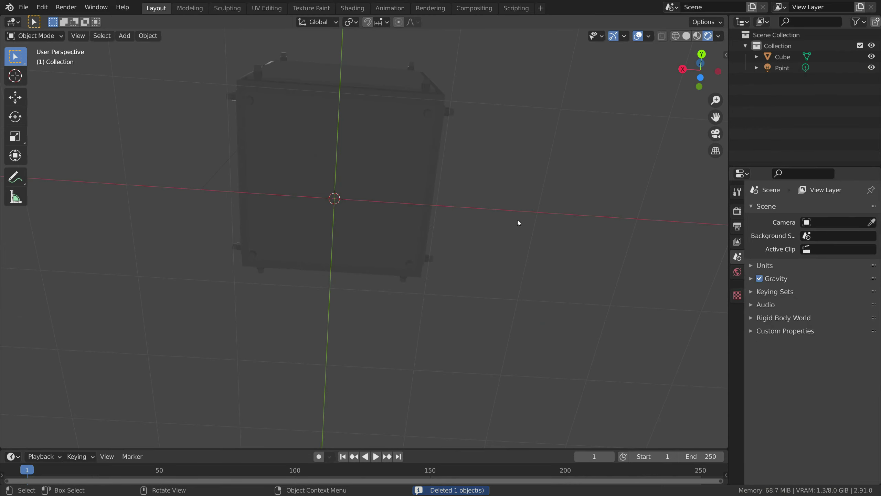
# Add a plain camera at the world origin while viewing the cube's side from a low angle
pyautogui.moveTo(518, 222); pyautogui.dragTo(433, 315, button='middle')
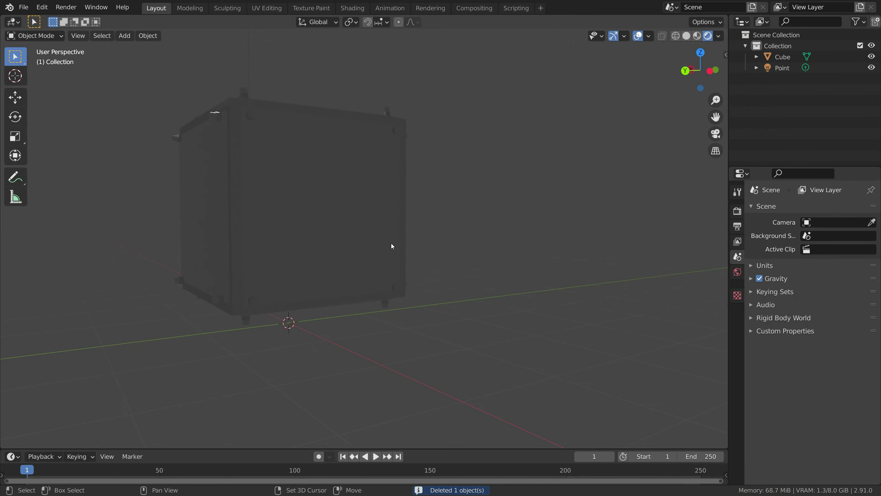
pyautogui.hotkey('shift', 'a')
pyautogui.moveTo(378, 245)
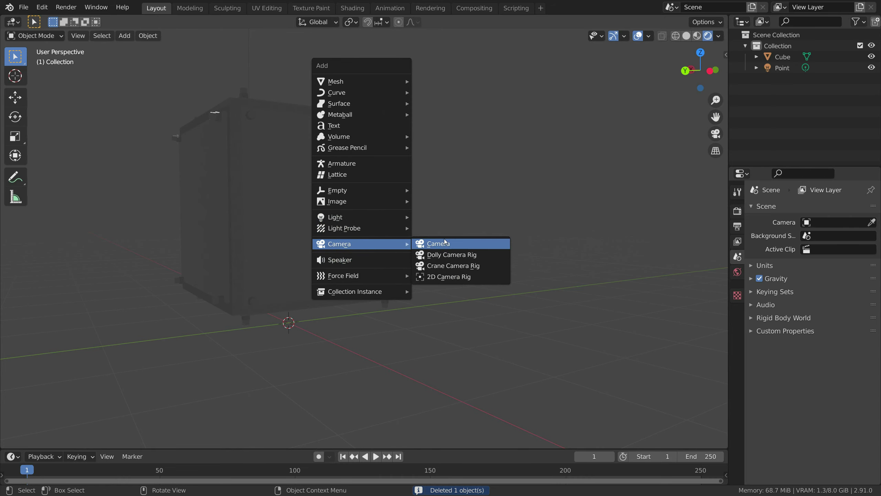
pyautogui.click(445, 243)
pyautogui.moveTo(364, 274); pyautogui.dragTo(460, 237, button='middle')
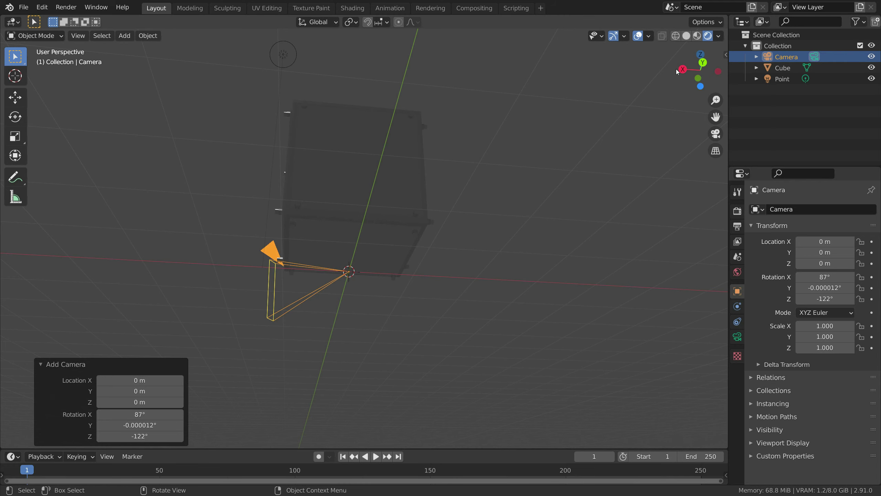
# In the right orthographic view, rotate the camera by about -90.7°
pyautogui.click(671, 86)
pyautogui.press('KP_3')
pyautogui.click(393, 312)
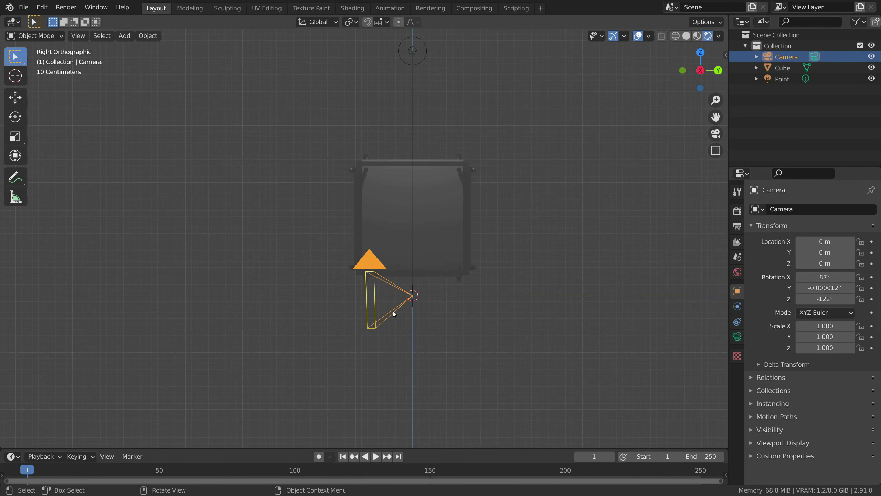
pyautogui.press('r')
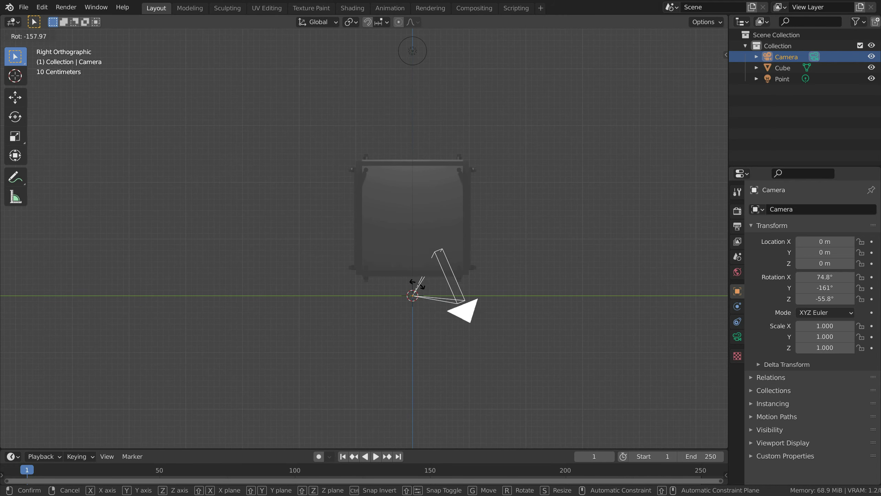
pyautogui.click(399, 279)
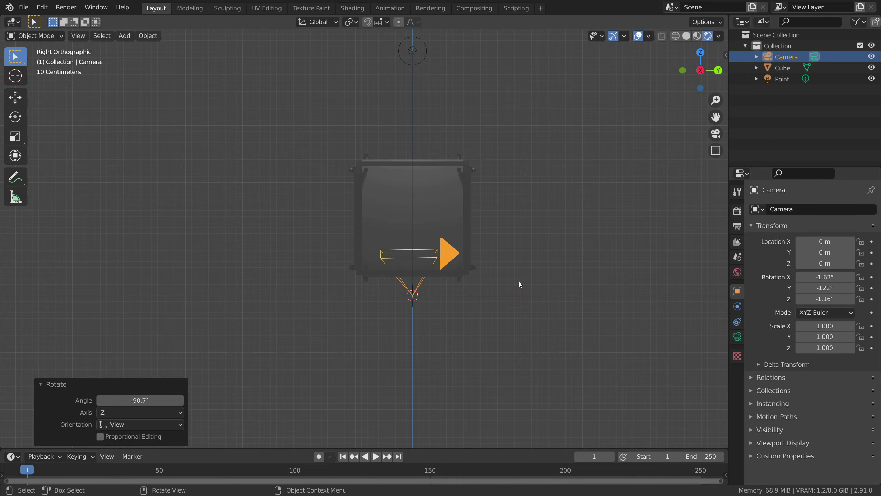
# Set the camera's X and Y rotation to 0°
pyautogui.click(815, 277)
pyautogui.write('0')
pyautogui.press('Return')
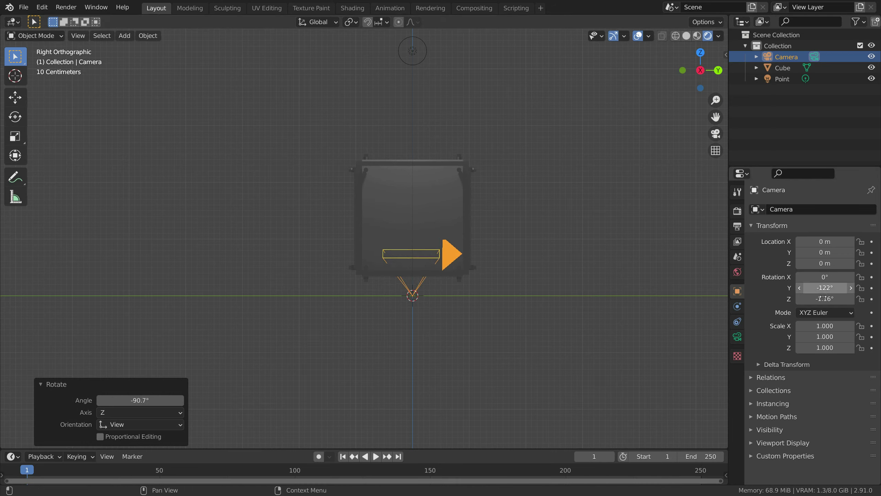
pyautogui.click(828, 292)
pyautogui.write('01')
pyautogui.press('Return')
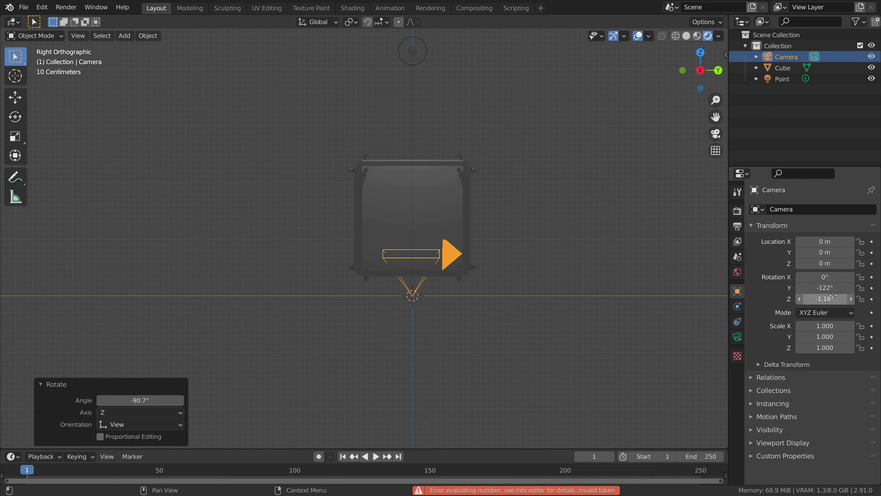
pyautogui.click(836, 292)
pyautogui.write('0')
pyautogui.press('Return')
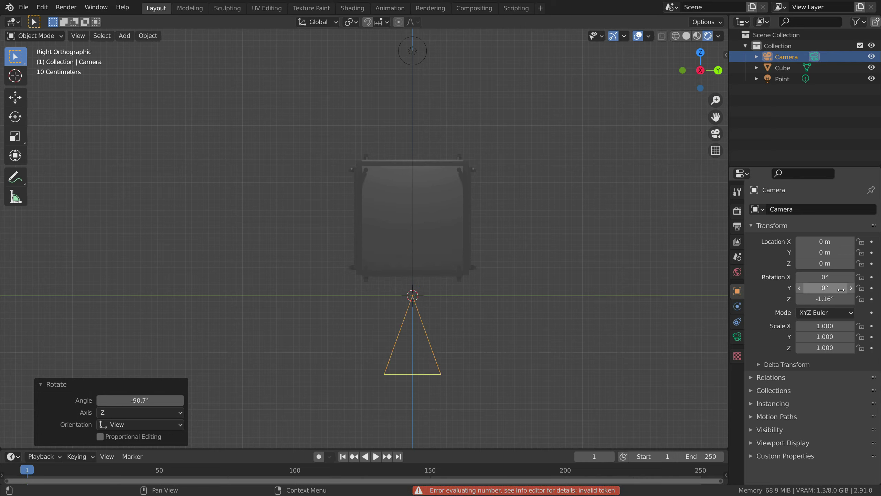
# Set the camera's Y rotation to 90° with its Z rotation at 0°
pyautogui.click(837, 292)
pyautogui.press('BackSpace')
pyautogui.write('9')
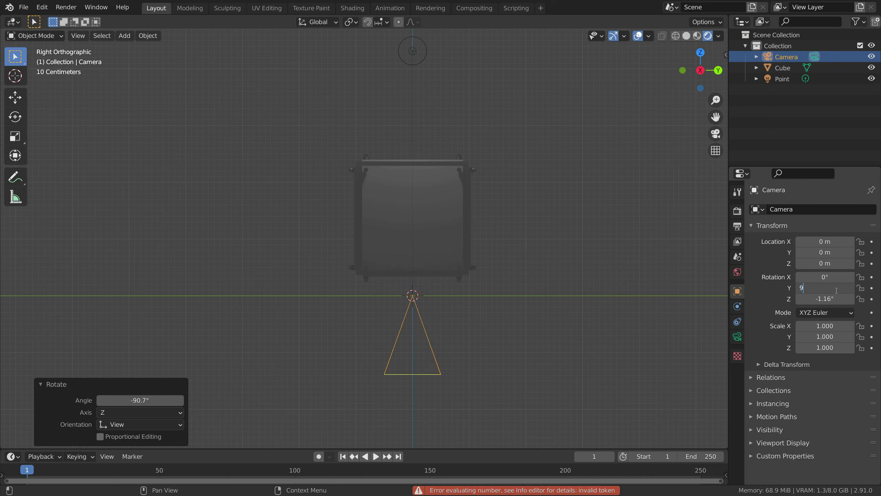
pyautogui.write('0')
pyautogui.press('Return')
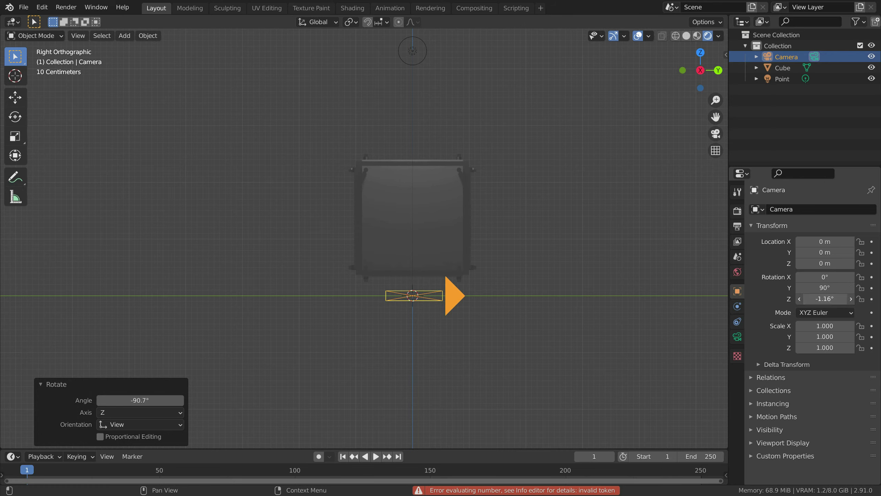
# In the back orthographic view, move the camera by about -2.91 m in X and 3.03 m in Z
pyautogui.click(720, 73)
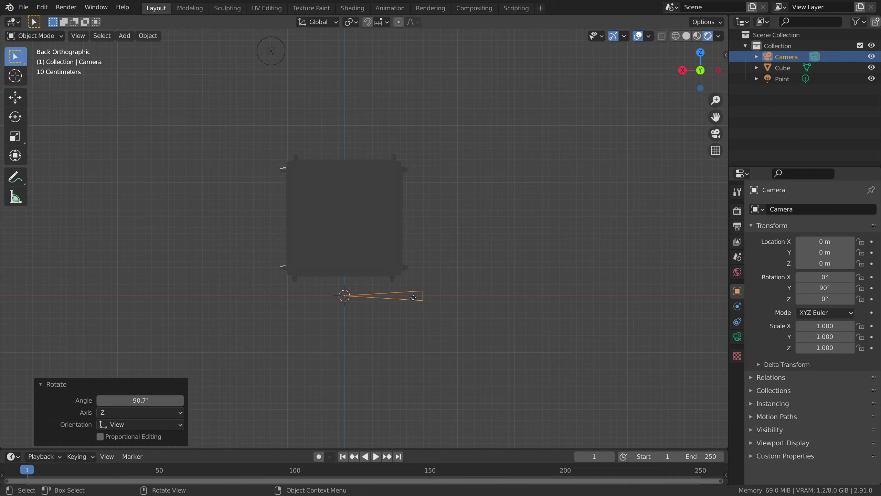
pyautogui.press('g')
pyautogui.click(577, 125)
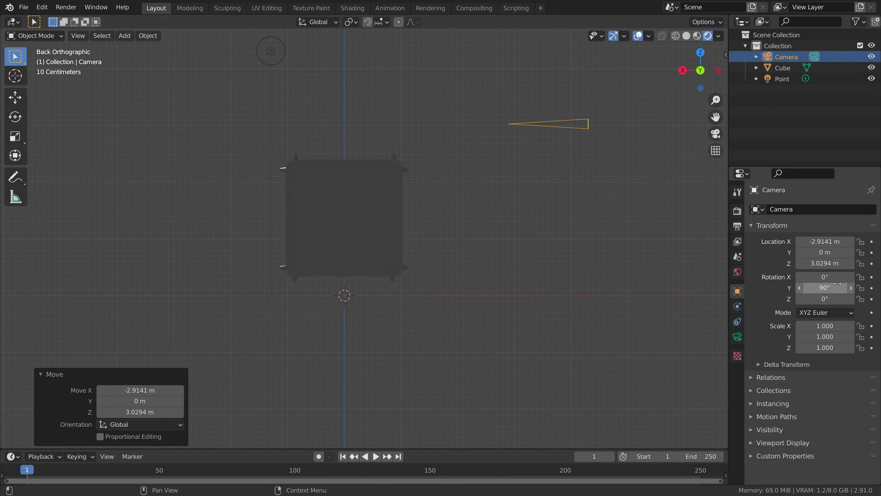
# Reset the camera's rotation to 0° on all three axes
pyautogui.moveTo(828, 277); pyautogui.dragTo(798, 298)
pyautogui.hotkey('ctrl', 'z')
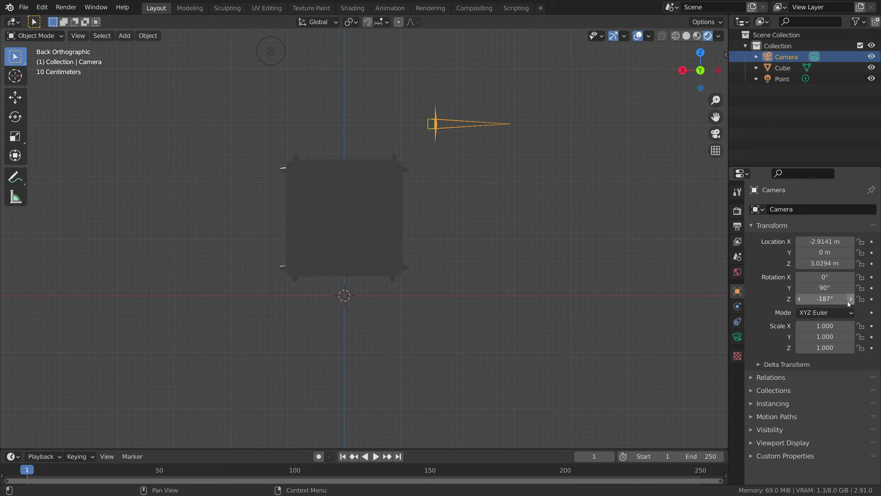
pyautogui.press('BackSpace')
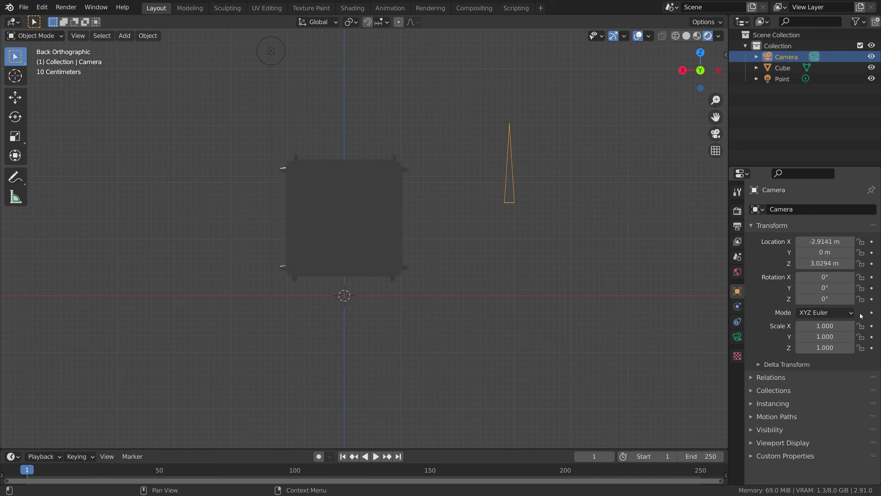
pyautogui.click(835, 302)
pyautogui.press('Return')
# Set the camera's Z rotation to 270°
pyautogui.moveTo(653, 269); pyautogui.dragTo(542, 297, button='middle')
pyautogui.moveTo(826, 299); pyautogui.dragTo(864, 298)
pyautogui.click(825, 301)
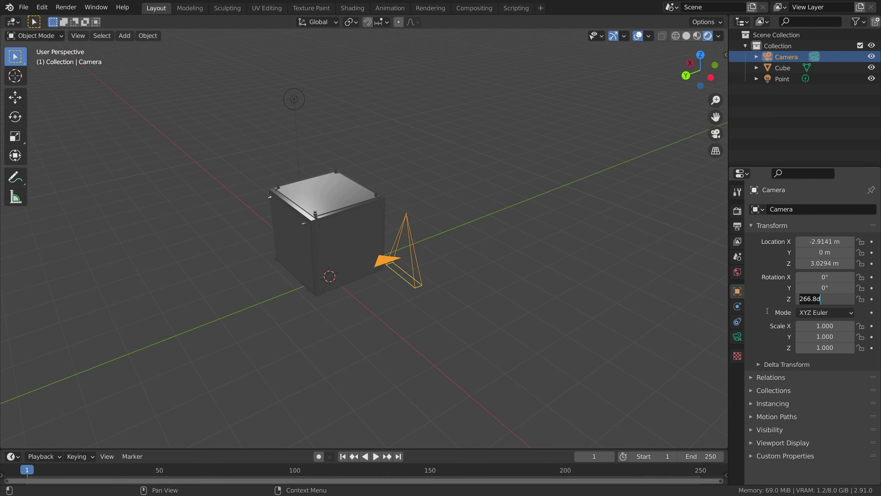
pyautogui.write('270')
pyautogui.press('Return')
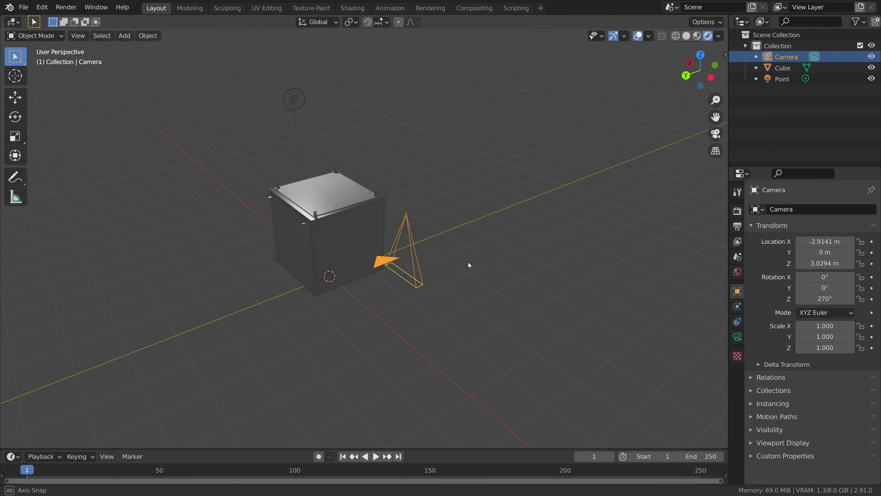
# Check the view through the camera and set the camera's X rotation to 90°
pyautogui.moveTo(468, 261); pyautogui.dragTo(423, 233, button='middle')
pyautogui.click(714, 135)
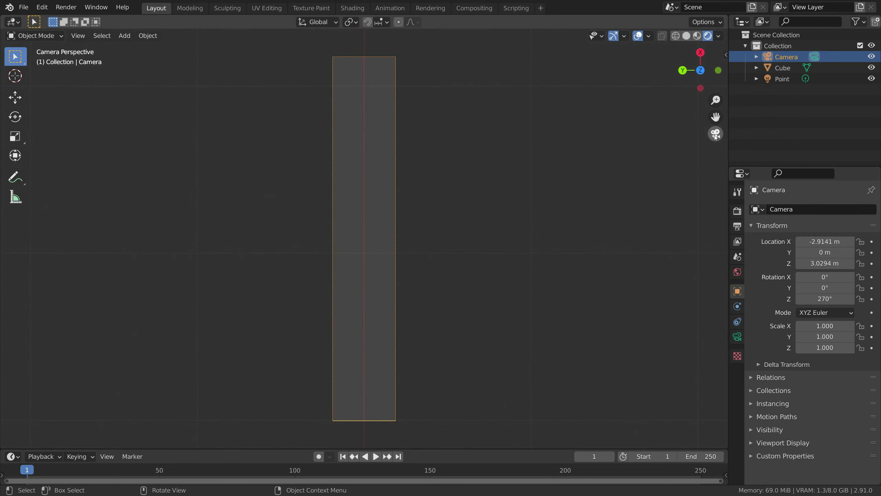
pyautogui.click(714, 135)
pyautogui.moveTo(838, 291); pyautogui.dragTo(866, 277)
pyautogui.hotkey('ctrl', 'z')
pyautogui.click(835, 278)
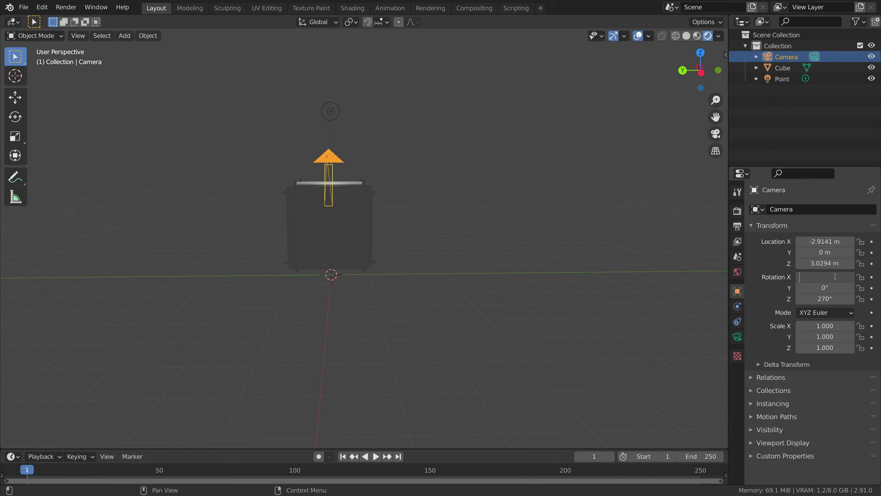
pyautogui.write('90')
pyautogui.press('Return')
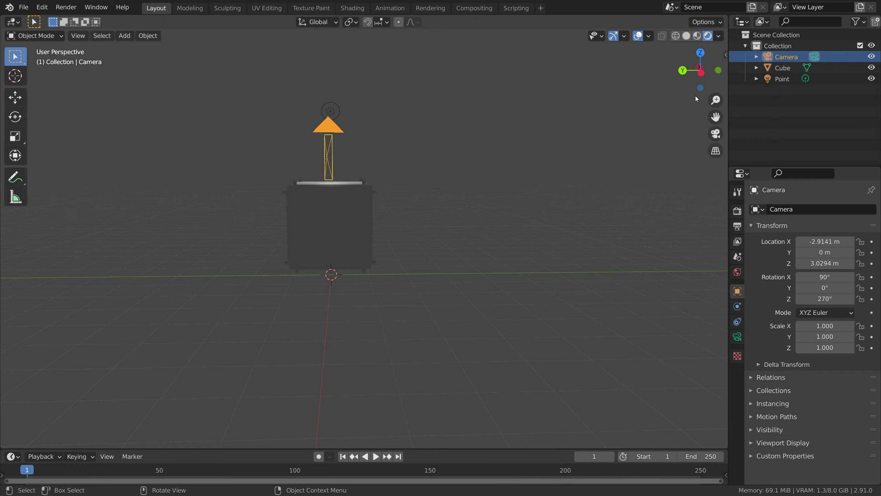
# In the left orthographic view, move the camera by about -0.76 m in Y and -0.61 m in Z, and check the camera view
pyautogui.click(705, 78)
pyautogui.press('g')
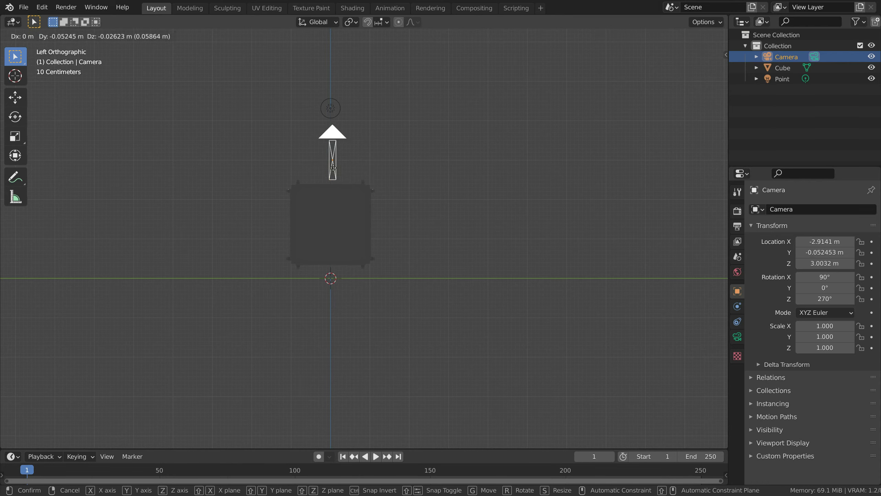
pyautogui.click(362, 192)
pyautogui.click(716, 134)
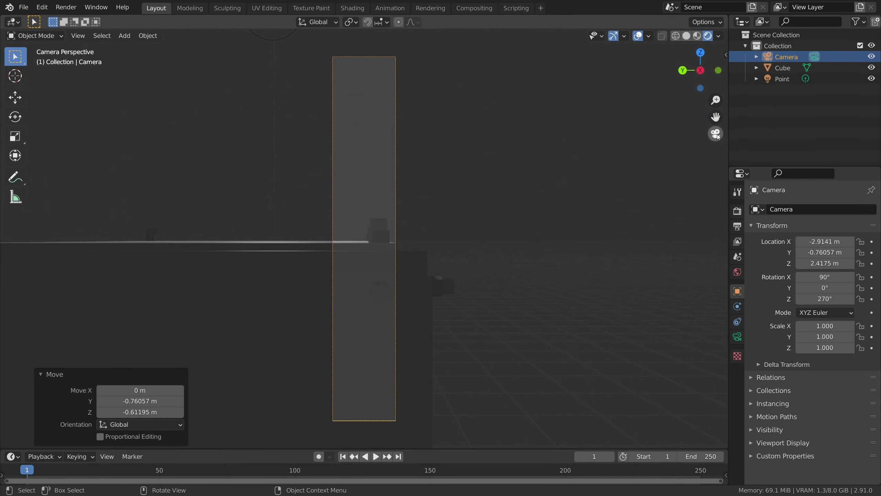
pyautogui.click(717, 135)
# In the back orthographic view, move the camera by about -1.22 m in X and 1.57 m in Z
pyautogui.click(661, 74)
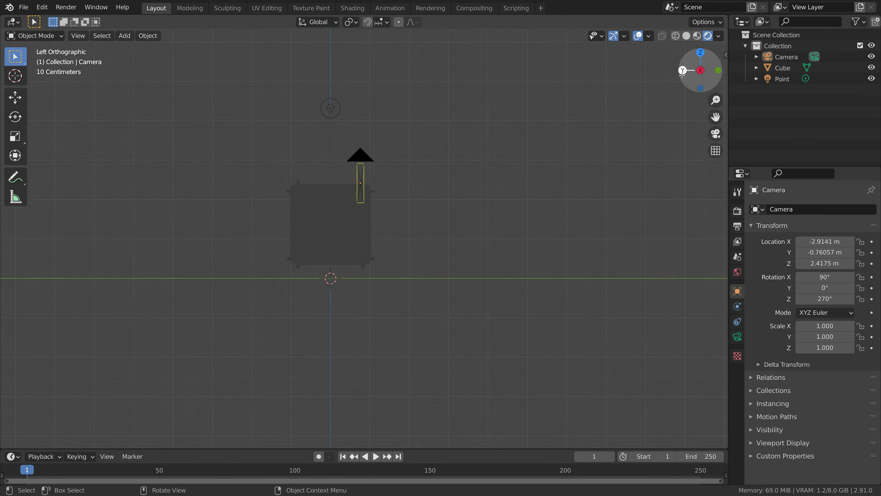
pyautogui.click(682, 71)
pyautogui.click(445, 189)
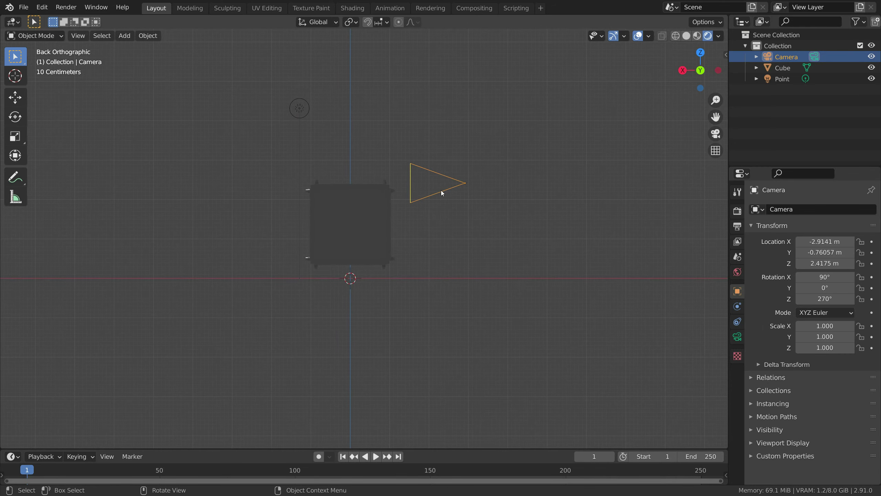
pyautogui.press('g')
pyautogui.click(479, 132)
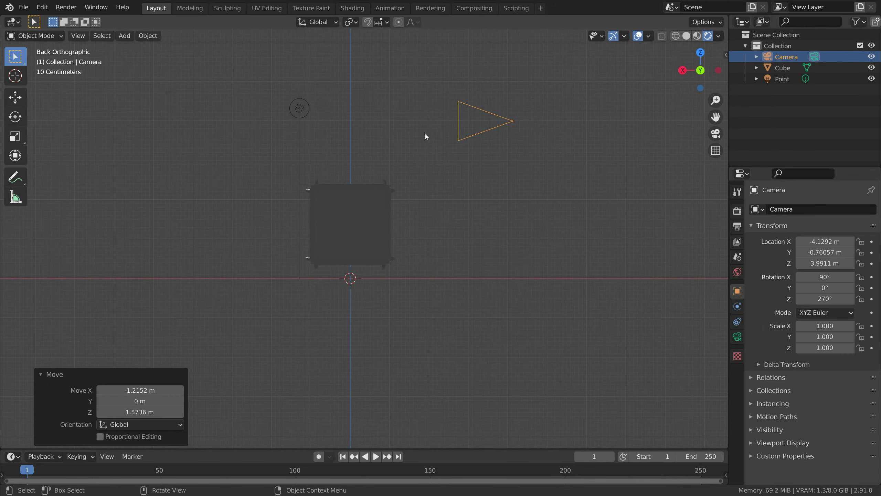
# Try changing the camera's X scale
pyautogui.moveTo(425, 134)
pyautogui.mouseDown(button='middle')
pyautogui.moveTo(490, 148)
pyautogui.moveTo(432, 128)
pyautogui.mouseUp(button='middle')
pyautogui.click(455, 159)
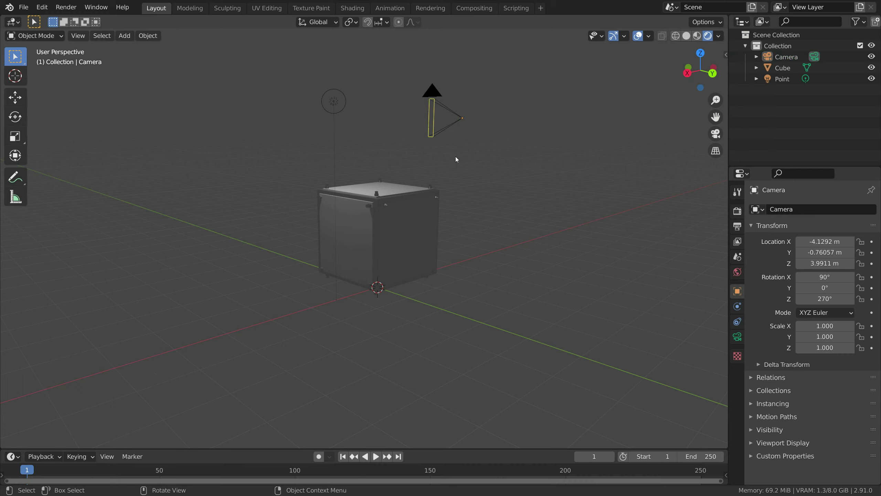
pyautogui.click(443, 124)
pyautogui.moveTo(825, 326)
pyautogui.mouseDown()
pyautogui.moveTo(798, 326)
pyautogui.moveTo(837, 329)
pyautogui.mouseUp()
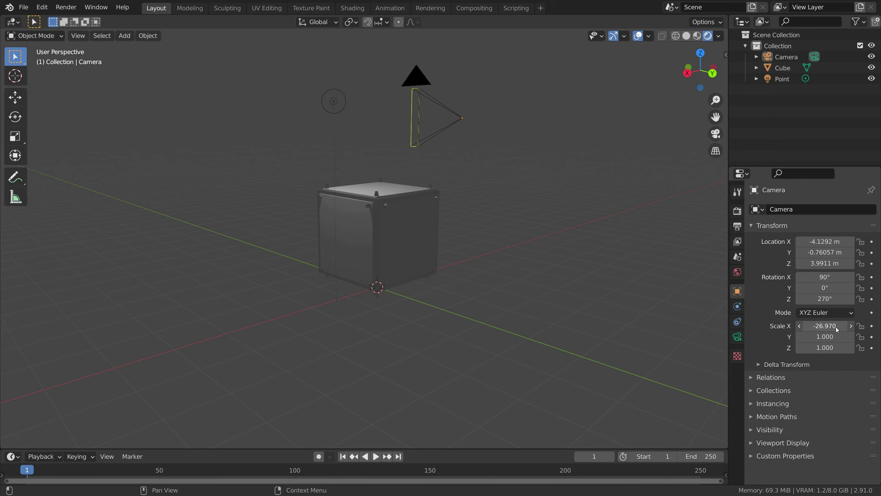
pyautogui.press('Return')
pyautogui.scroll(2, 680, 338)
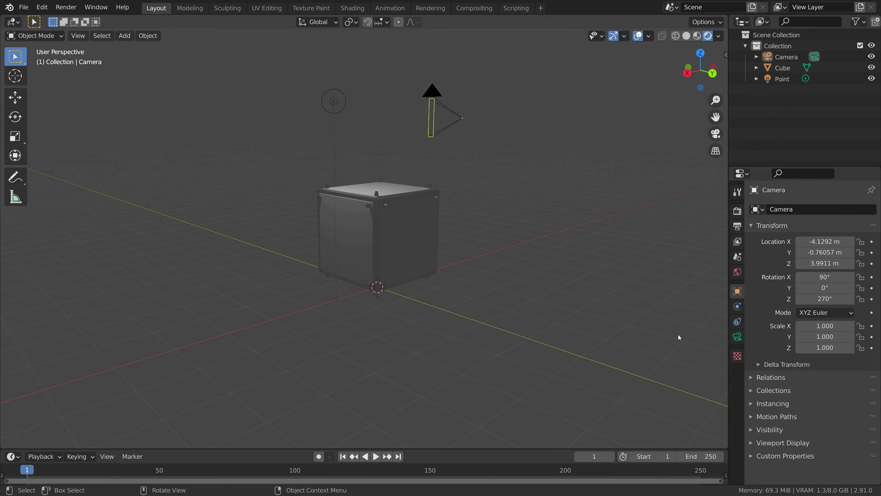
# While looking through the camera, move it by about 0.12 m in Y and -0.95 m in Z
pyautogui.click(715, 134)
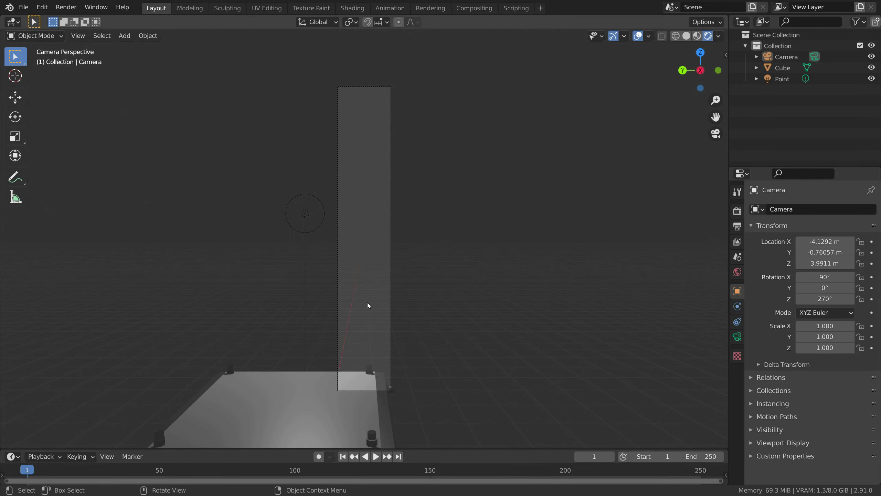
pyautogui.click(682, 70)
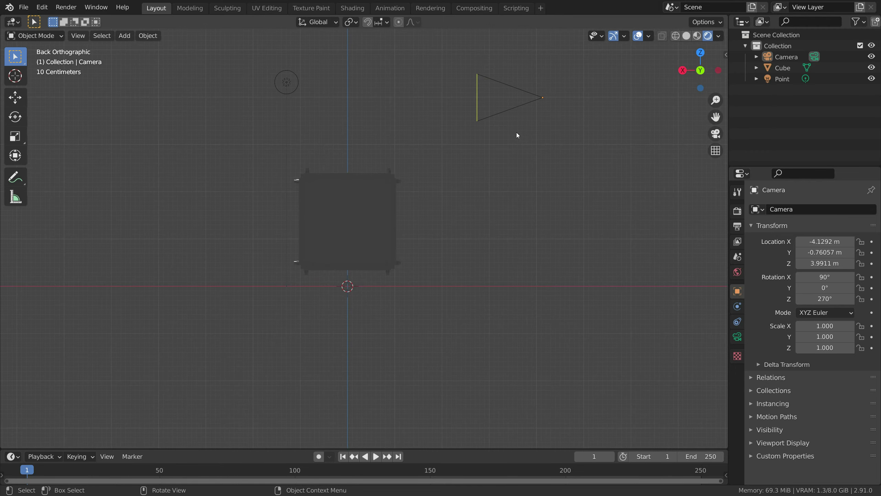
pyautogui.click(508, 108)
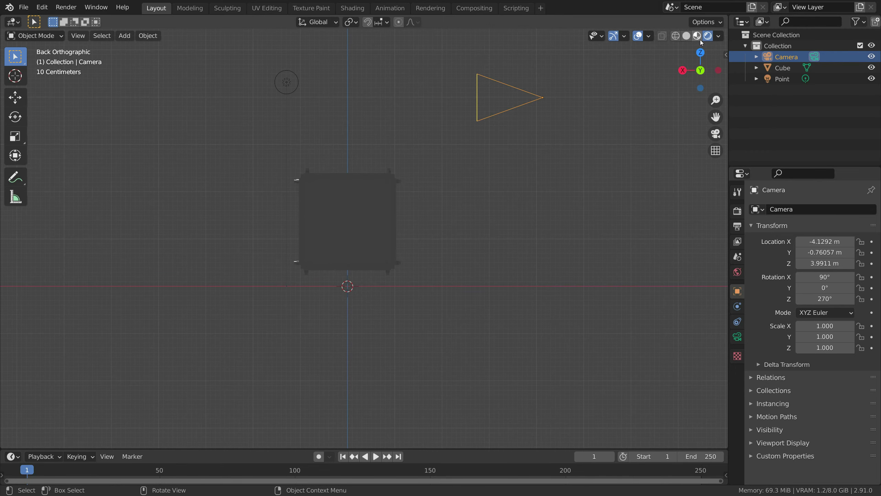
pyautogui.click(716, 136)
pyautogui.press('g')
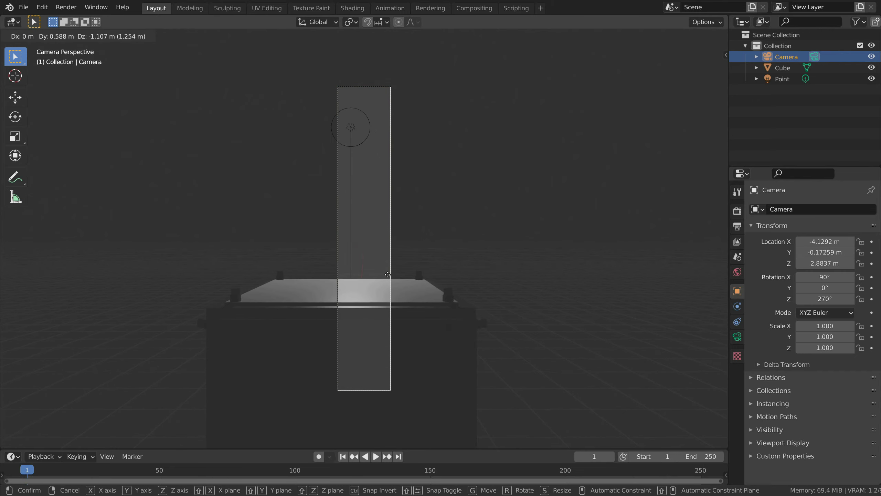
pyautogui.click(391, 297)
pyautogui.press('r')
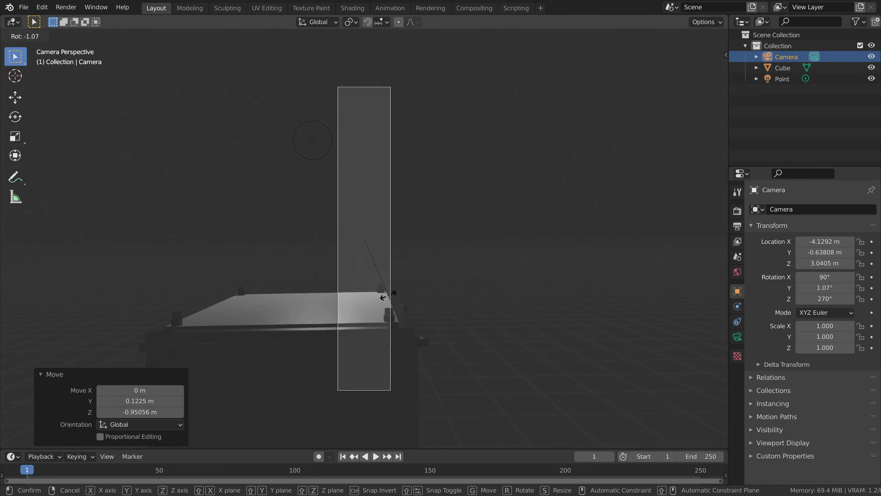
pyautogui.rightClick(376, 291)
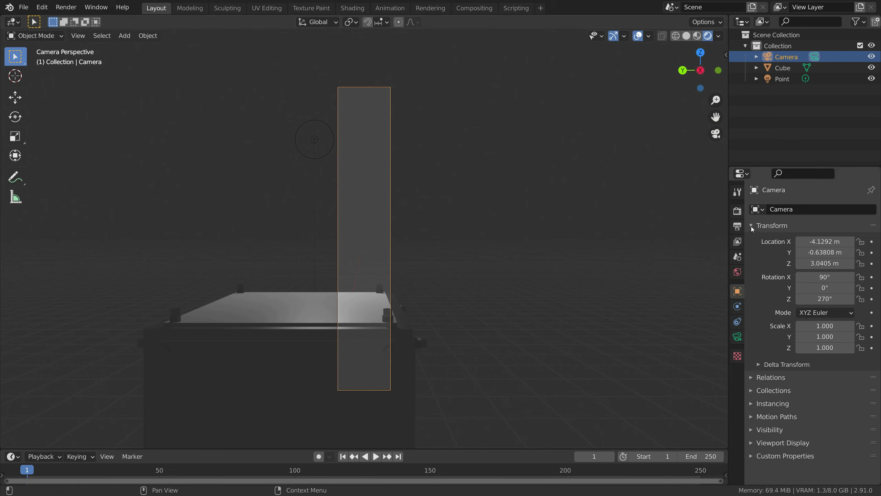
# Enable Render Region and set the output's horizontal resolution to 2560 px
pyautogui.click(738, 271)
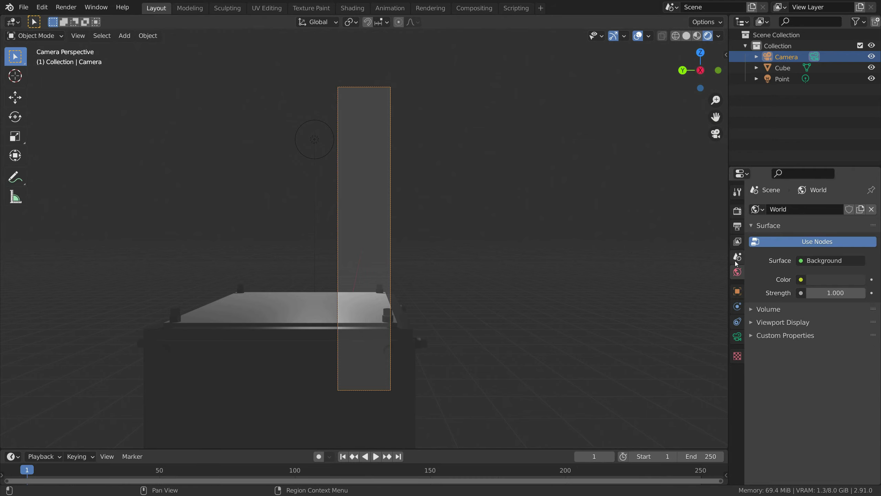
pyautogui.click(738, 256)
pyautogui.click(738, 241)
pyautogui.click(738, 256)
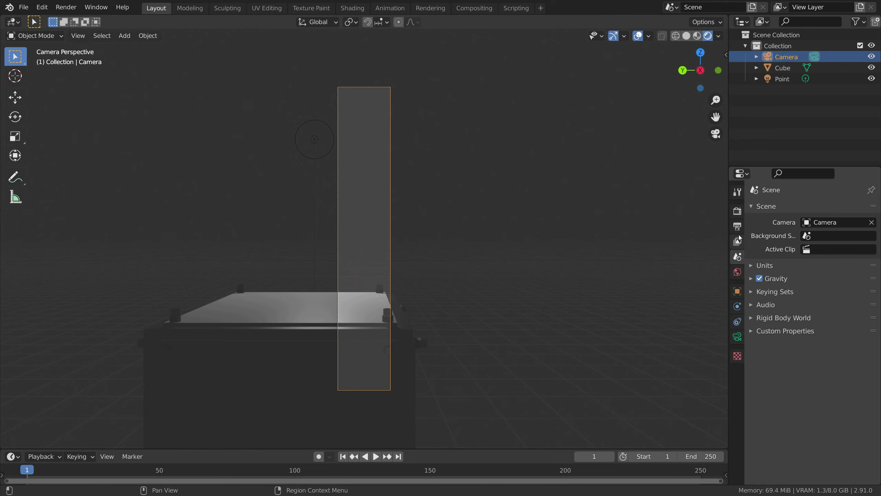
pyautogui.click(738, 239)
pyautogui.click(739, 227)
pyautogui.click(809, 282)
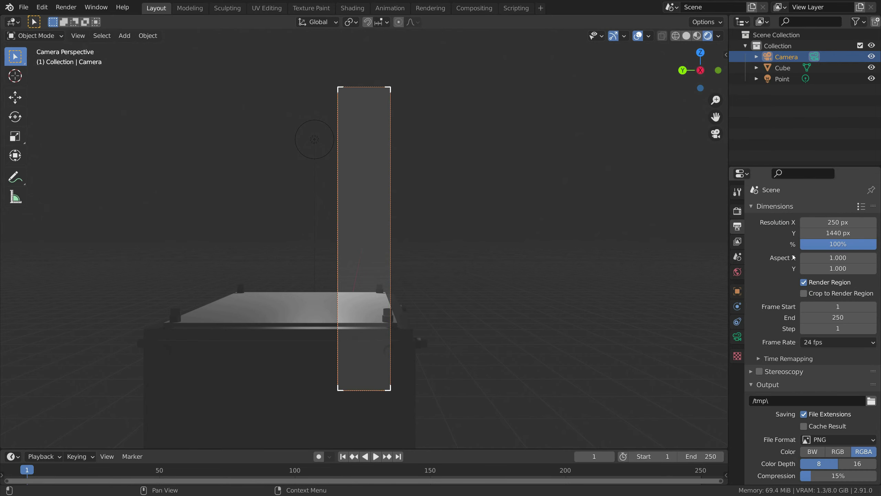
pyautogui.click(849, 226)
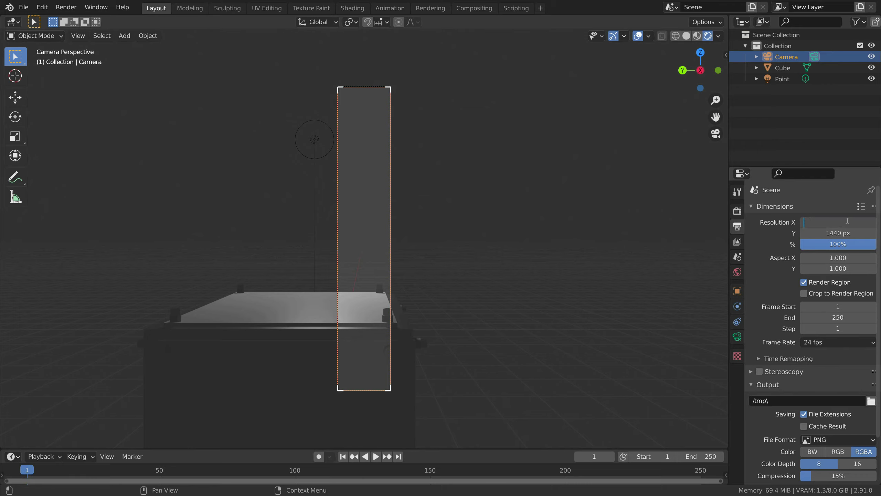
pyautogui.press('Return')
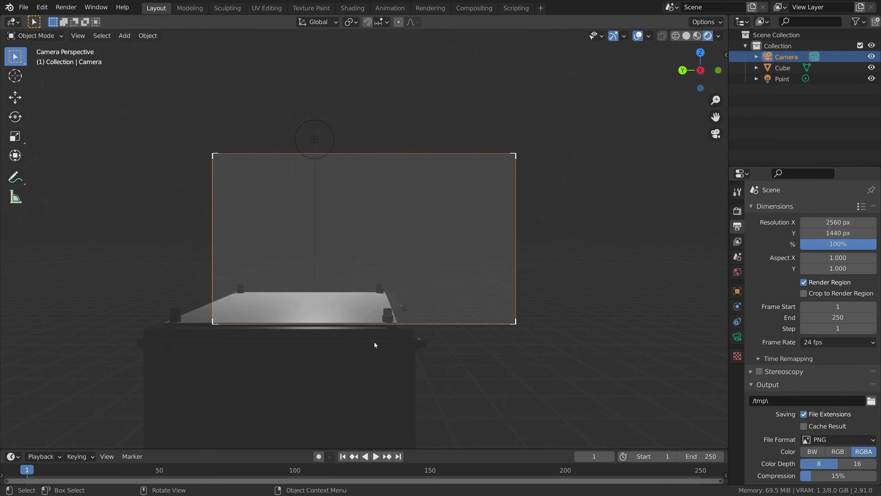
# Reframe the cube in the camera view by moving the camera about 0.44 m in Y and -0.34 m in Z
pyautogui.press('g')
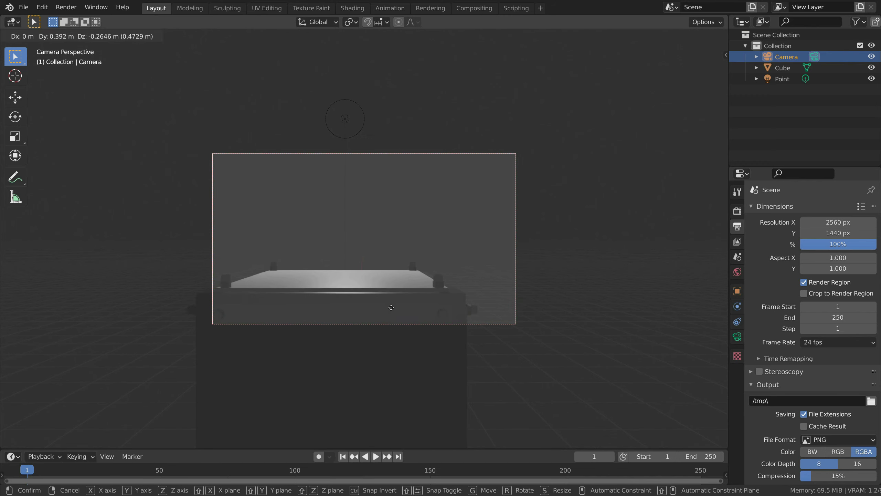
pyautogui.click(391, 297)
pyautogui.scroll(-5, 394, 291)
pyautogui.scroll(3, 394, 279)
pyautogui.scroll(2, 392, 273)
# Nudge the camera by about -0.15 m in Y and -0.02 m in Z while looking through it
pyautogui.press('g')
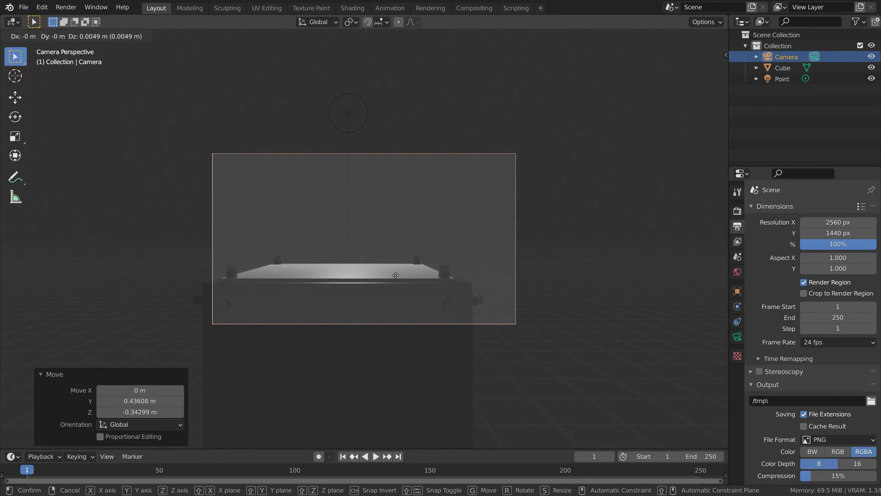
pyautogui.click(633, 100)
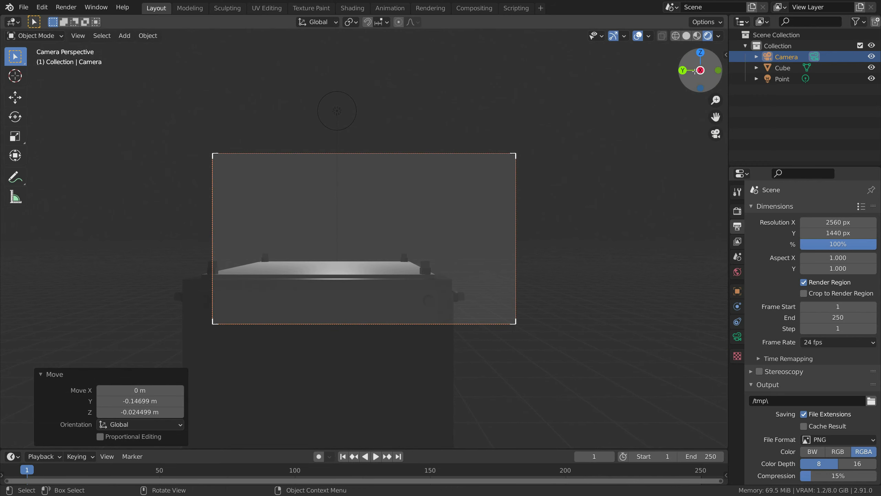
pyautogui.scroll(-2, 463, 214)
pyautogui.scroll(6, 478, 195)
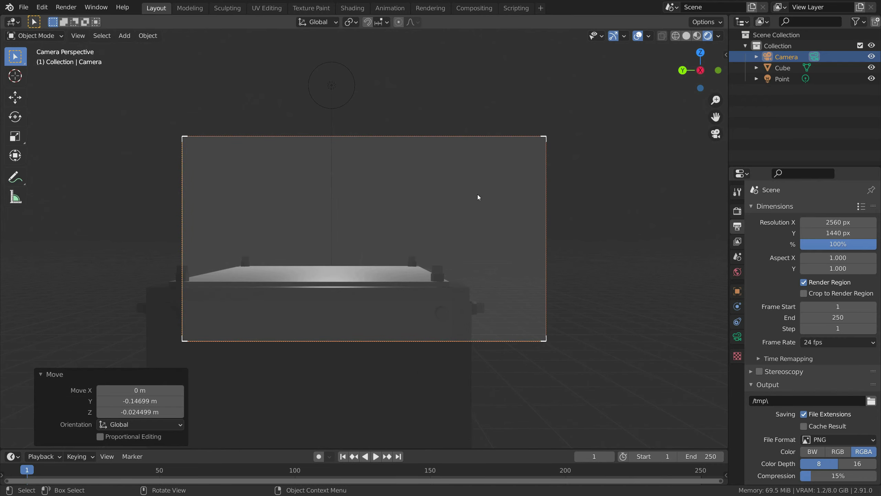
pyautogui.scroll(-1, 470, 215)
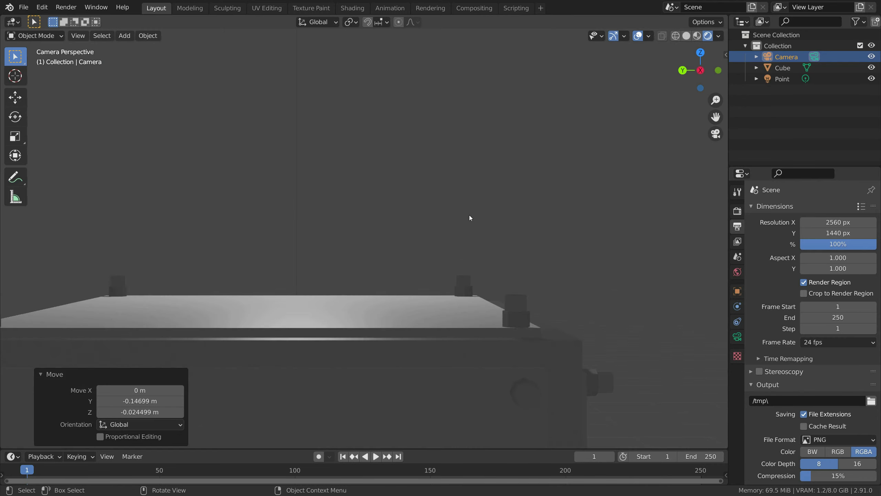
pyautogui.scroll(-3, 470, 217)
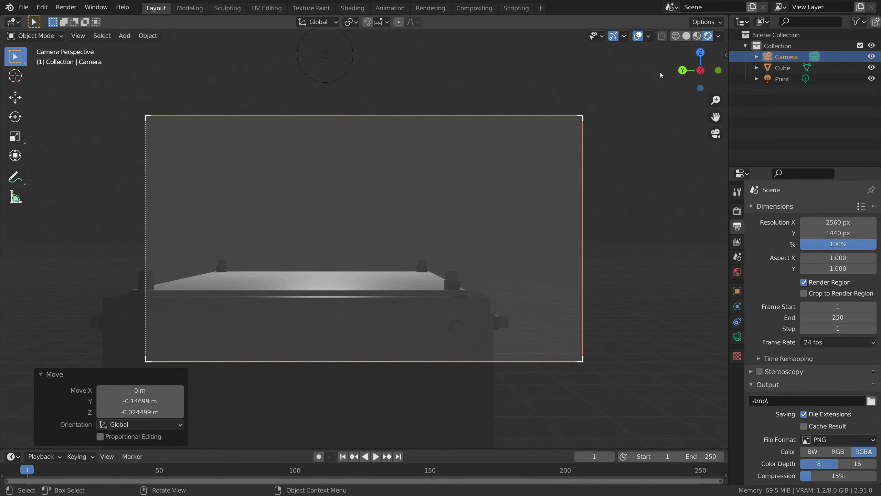
# In the back view, move the camera about -1.67 m in X and 1.06 m in Z, and rotate it about 18.4° toward the cube
pyautogui.click(685, 70)
pyautogui.click(546, 192)
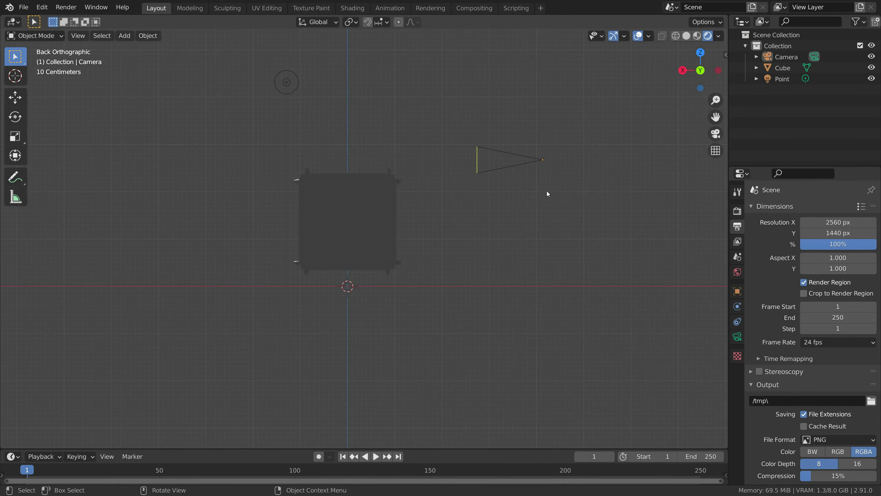
pyautogui.click(504, 168)
pyautogui.press('g')
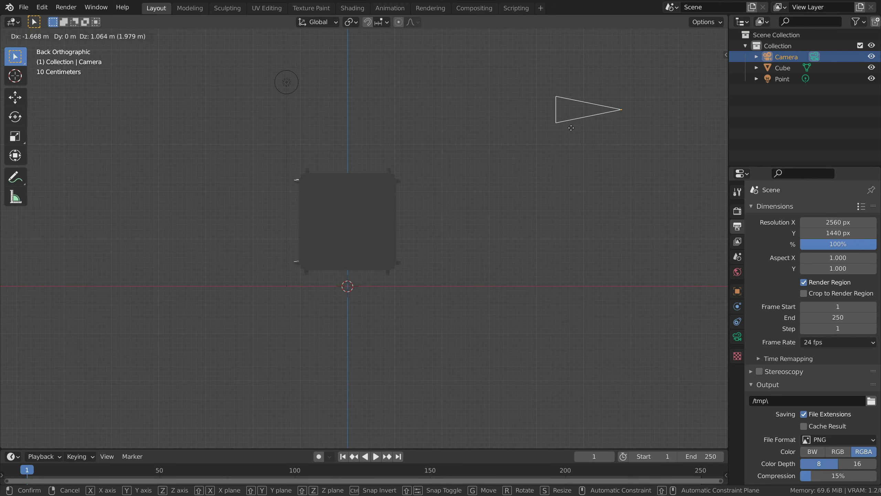
pyautogui.click(571, 128)
pyautogui.press('r')
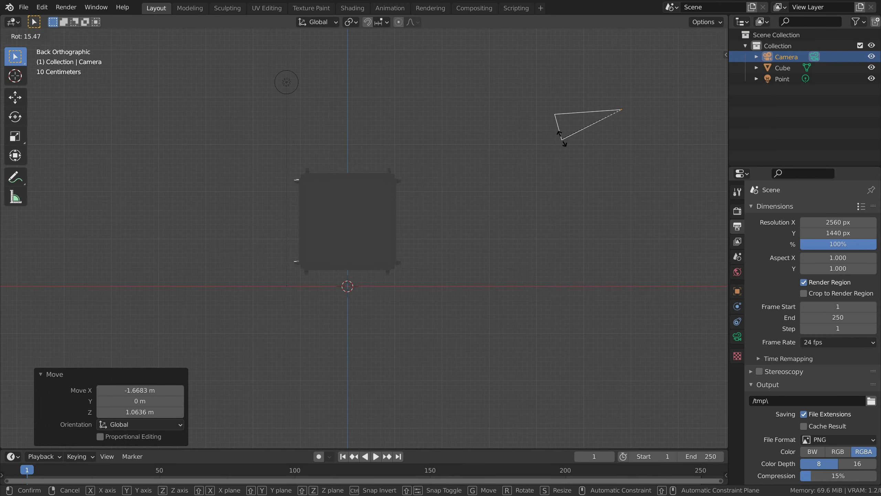
pyautogui.click(564, 140)
# In the right view, move the camera about -1.52 m in Y and -0.07 m in Z
pyautogui.press('KP_3')
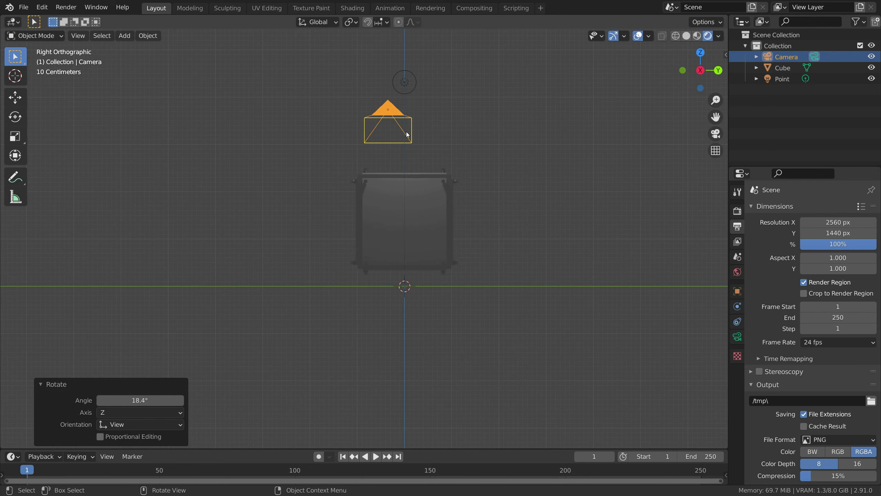
pyautogui.press('g')
pyautogui.click(332, 137)
# Try rotating the camera in the right view, and undo that rotation
pyautogui.press('r')
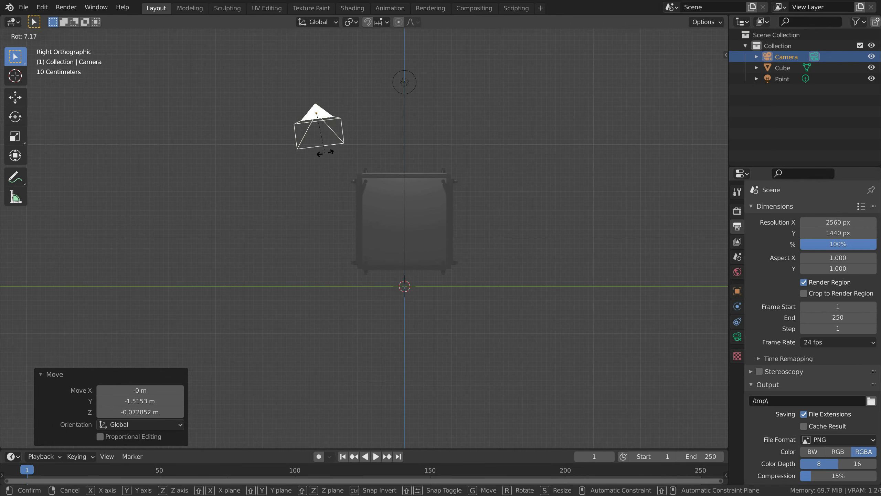
pyautogui.click(332, 155)
pyautogui.hotkey('ctrl', 'z')
# Turn the camera toward the cube by setting its Z rotation to 289°
pyautogui.click(738, 291)
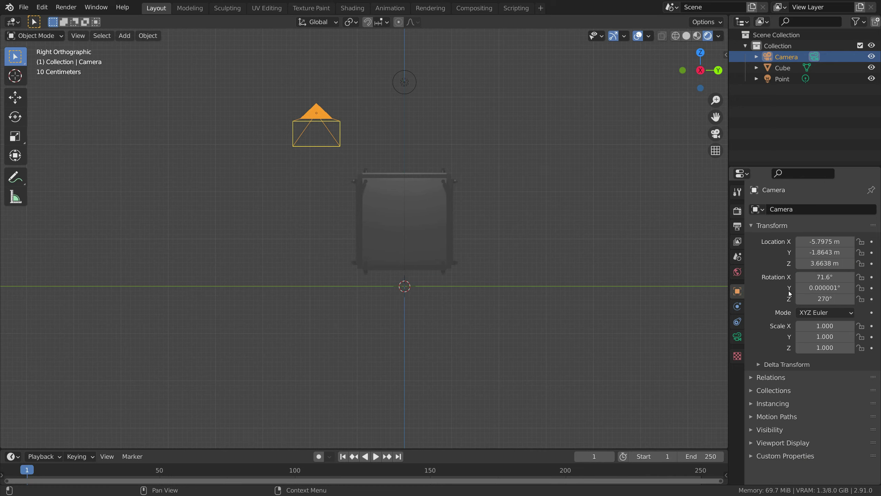
pyautogui.moveTo(820, 279); pyautogui.dragTo(837, 279)
pyautogui.hotkey('ctrl', 'z')
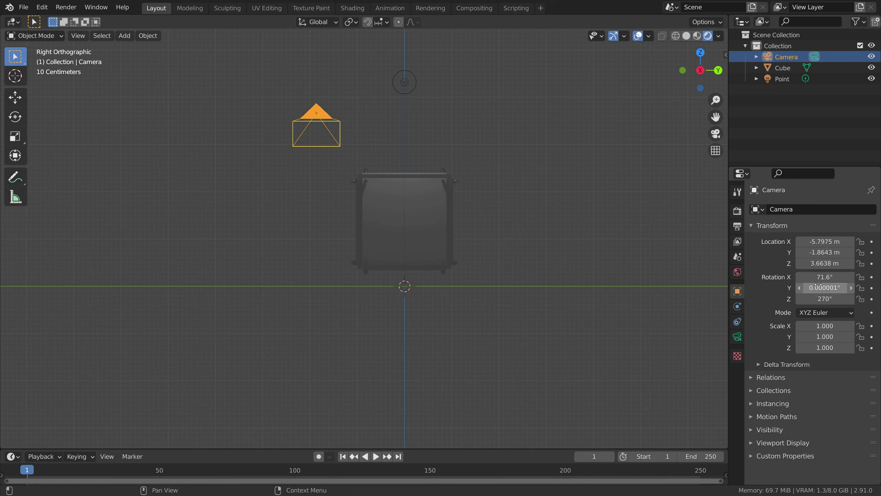
pyautogui.hotkey('ctrl', 'z')
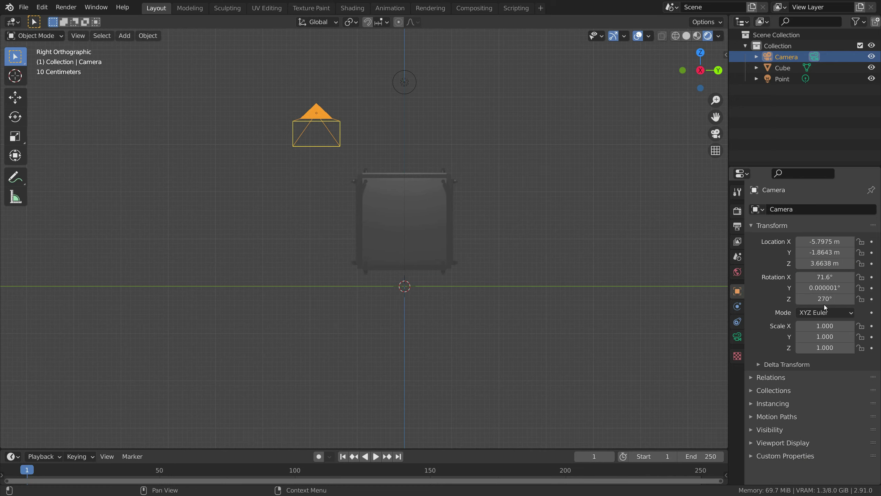
# Look through the camera and move it about 0.06 m in X and -0.19 m in Y to reframe the cube
pyautogui.click(715, 135)
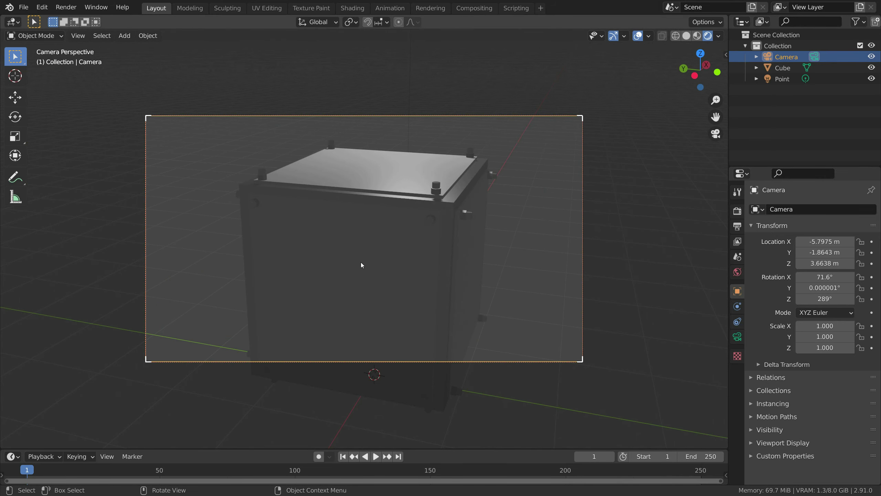
pyautogui.press('g')
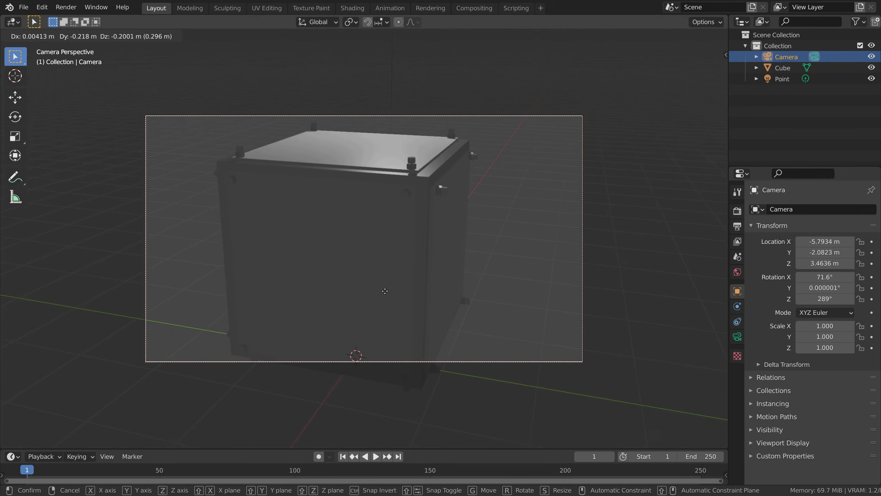
pyautogui.click(384, 266)
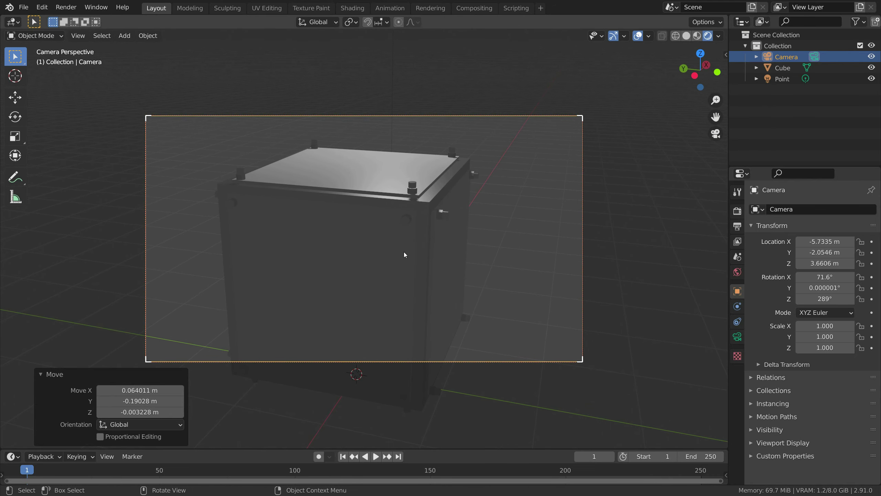
# Render the image, examine the cube's top plate, corners and knobs in the result, and close the render window
pyautogui.click(71, 11)
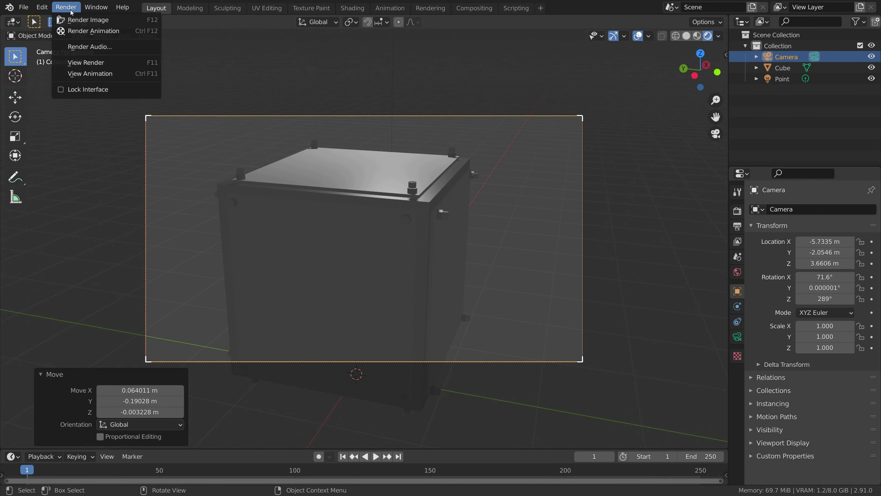
pyautogui.click(81, 23)
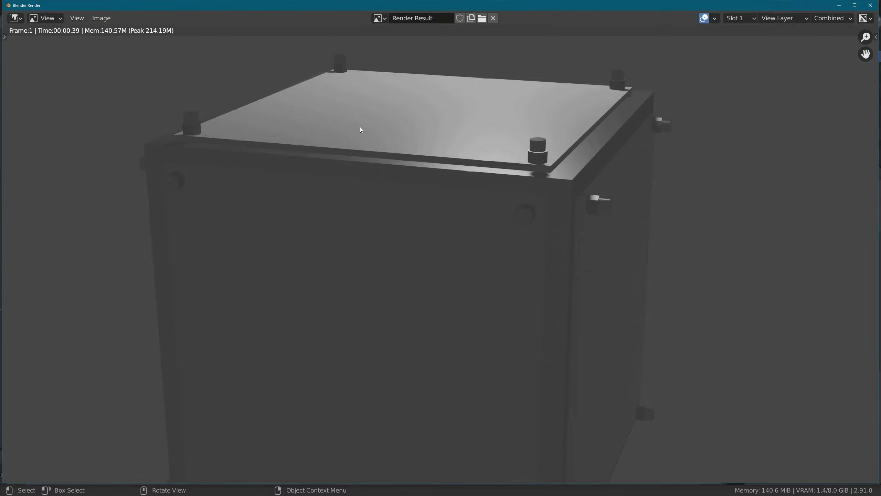
pyautogui.scroll(-3, 307, 200)
pyautogui.scroll(4, 430, 199)
pyautogui.scroll(-3, 436, 198)
pyautogui.moveTo(444, 200); pyautogui.dragTo(407, 192, button='middle')
pyautogui.scroll(5, 415, 191)
pyautogui.moveTo(448, 118); pyautogui.dragTo(330, 256, button='middle')
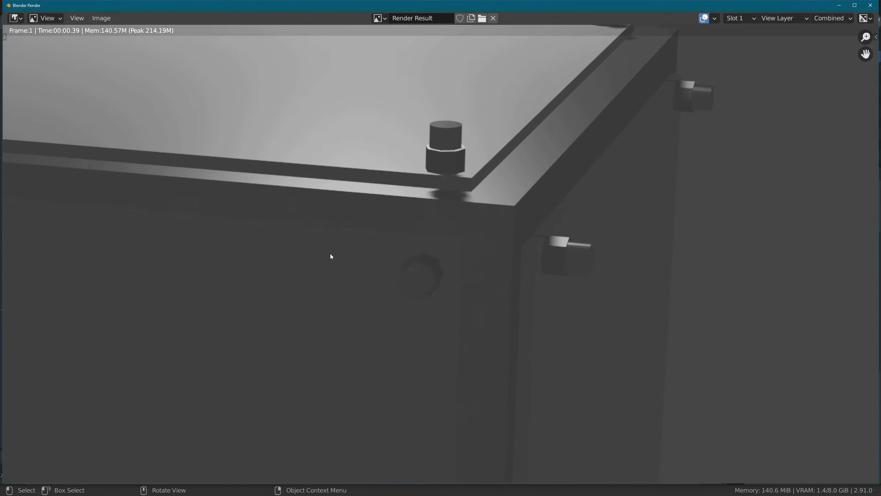
pyautogui.scroll(2, 349, 205)
pyautogui.scroll(-8, 349, 205)
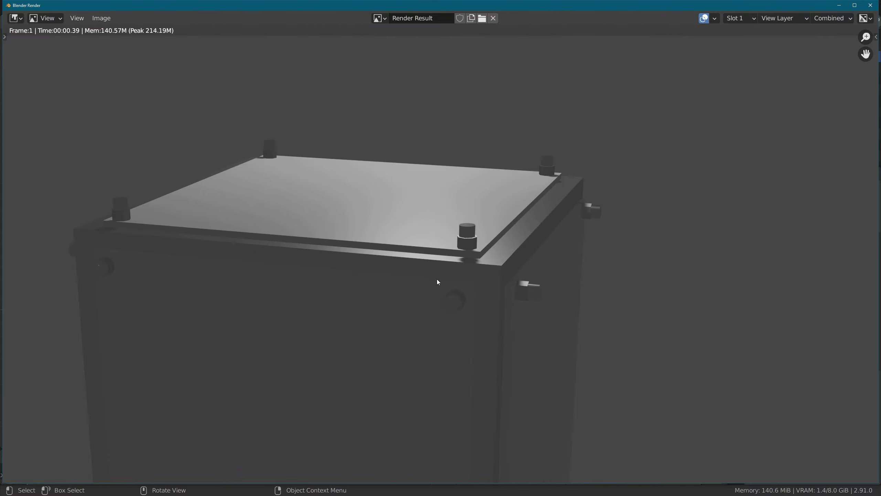
pyautogui.scroll(-2, 420, 263)
pyautogui.scroll(6, 423, 173)
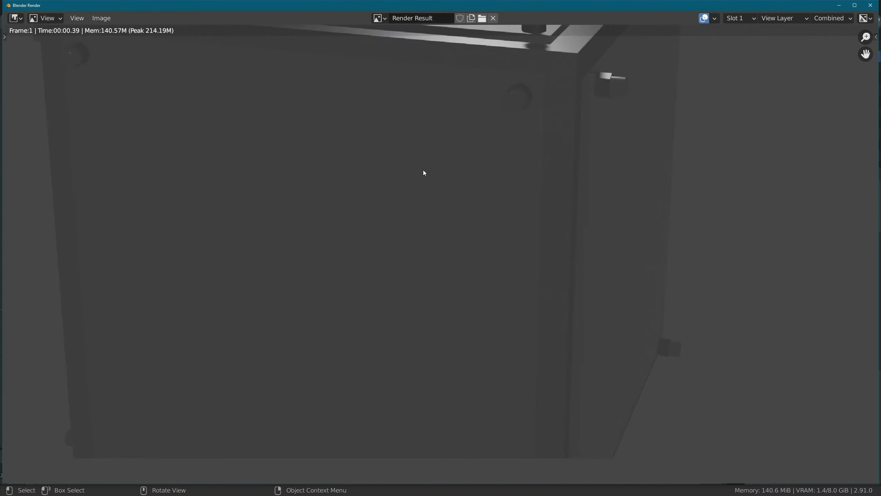
pyautogui.scroll(-5, 424, 172)
pyautogui.click(871, 6)
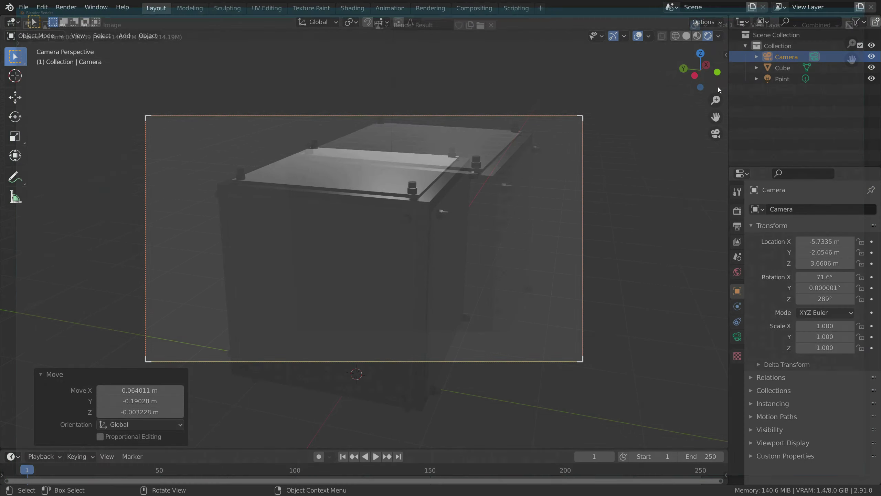
# Leave the camera view and examine the lighting on the cube's corners, edges and knobs up close
pyautogui.click(718, 140)
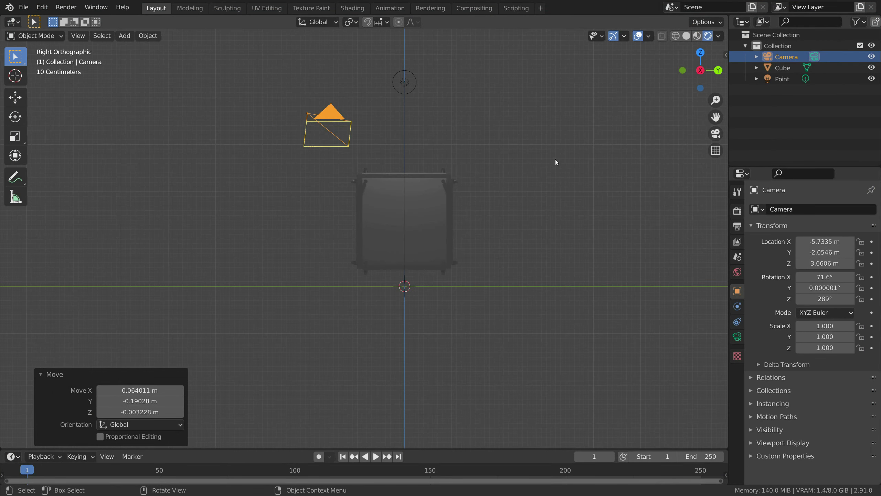
pyautogui.moveTo(372, 184); pyautogui.dragTo(400, 231, button='middle')
pyautogui.scroll(5, 382, 194)
pyautogui.moveTo(381, 192); pyautogui.dragTo(522, 221, button='middle')
pyautogui.scroll(1, 364, 178)
pyautogui.moveTo(364, 179)
pyautogui.mouseDown(button='middle')
pyautogui.moveTo(375, 203)
pyautogui.moveTo(363, 188)
pyautogui.mouseUp(button='middle')
pyautogui.scroll(1, 363, 187)
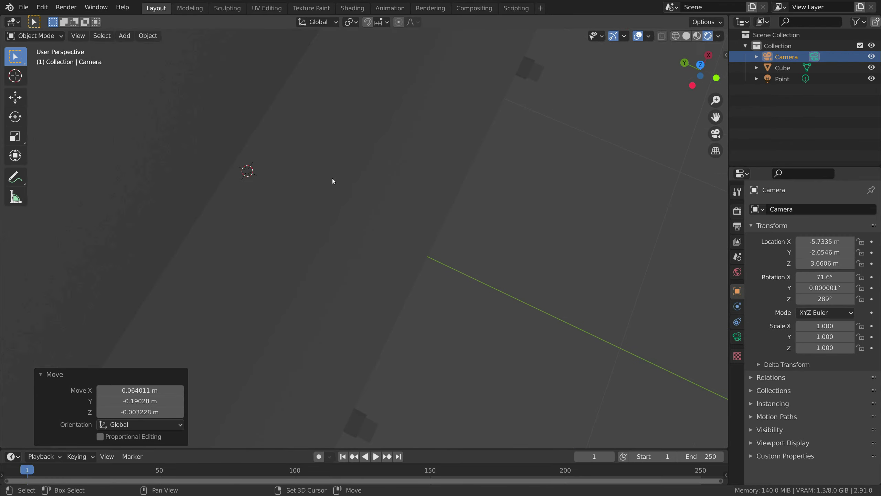
pyautogui.scroll(-3, 417, 226)
pyautogui.scroll(4, 396, 209)
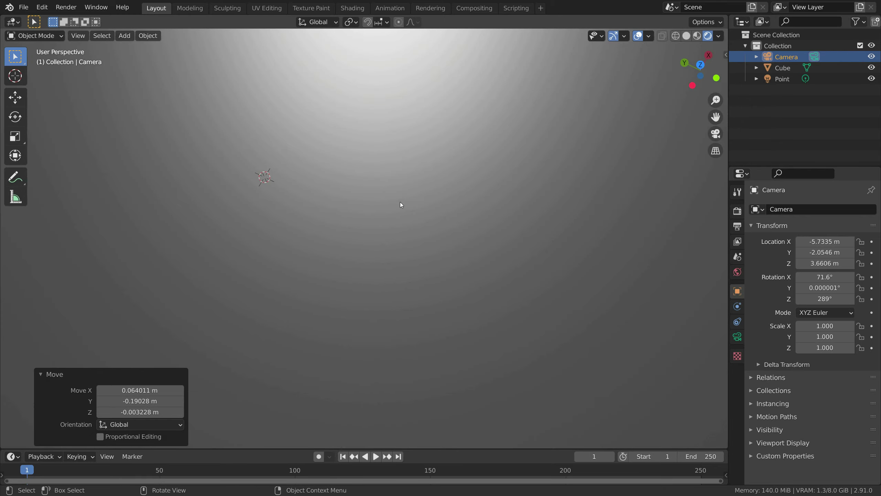
pyautogui.moveTo(400, 202); pyautogui.dragTo(410, 231, button='middle')
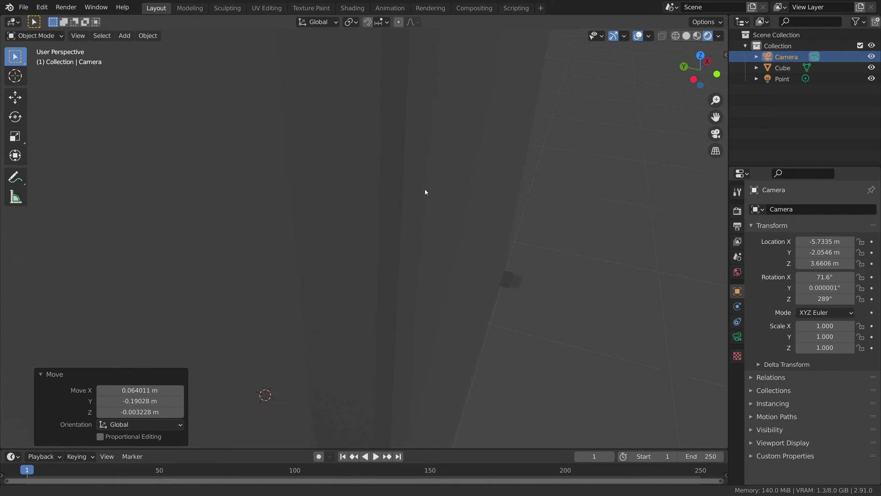
pyautogui.keyDown('shift'); pyautogui.moveTo(425, 189); pyautogui.dragTo(429, 339, button='middle'); pyautogui.keyUp('shift')
pyautogui.moveTo(464, 280); pyautogui.dragTo(454, 260, button='middle')
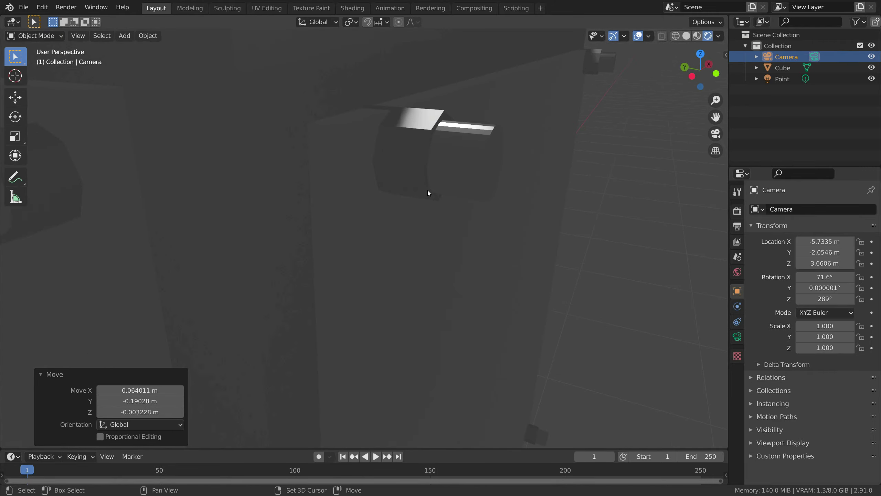
pyautogui.moveTo(428, 190); pyautogui.dragTo(438, 221, button='middle')
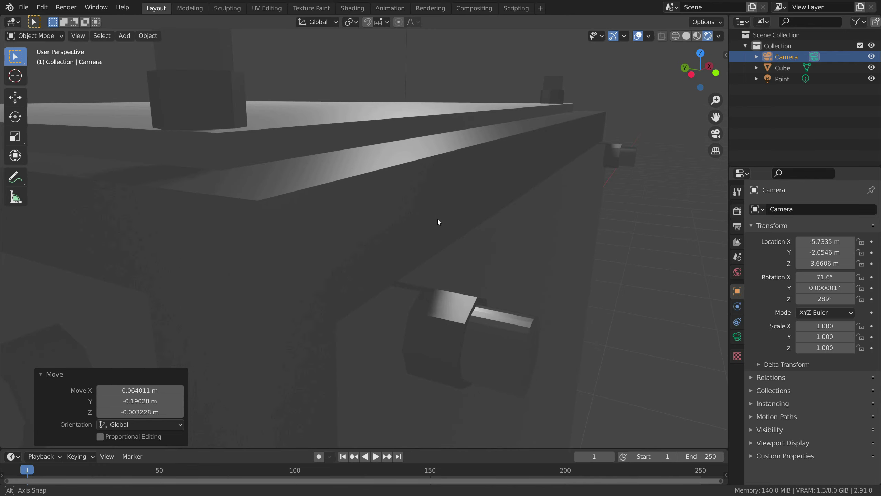
pyautogui.scroll(-8, 426, 205)
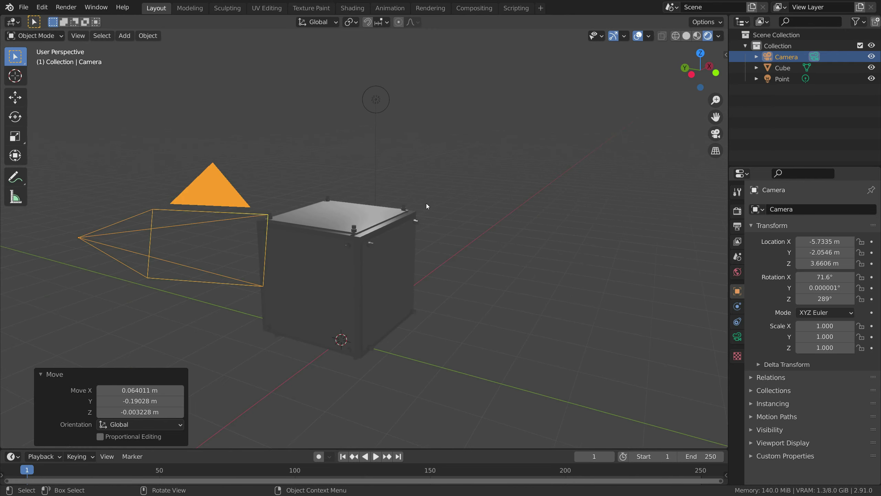
pyautogui.scroll(2, 427, 205)
pyautogui.scroll(-2, 426, 205)
pyautogui.scroll(-4, 425, 206)
pyautogui.scroll(6, 447, 192)
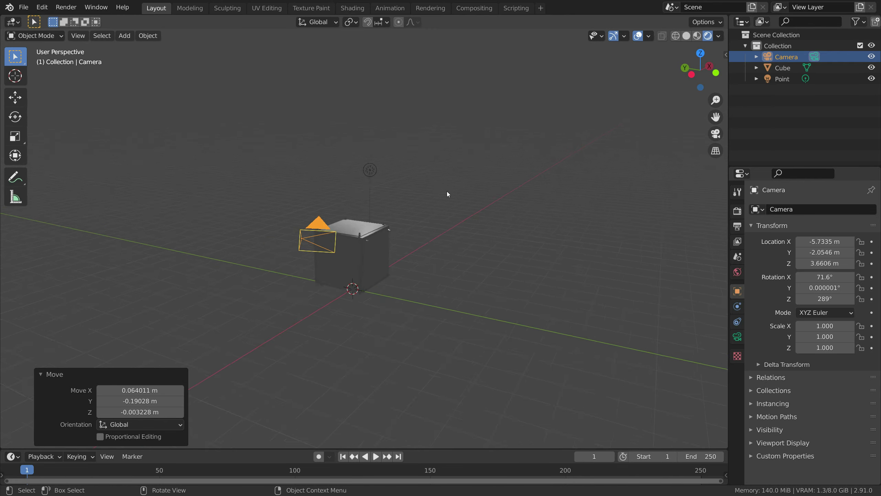
# Add an area light to the scene
pyautogui.moveTo(437, 210); pyautogui.dragTo(398, 208, button='middle')
pyautogui.hotkey('shift', 'a')
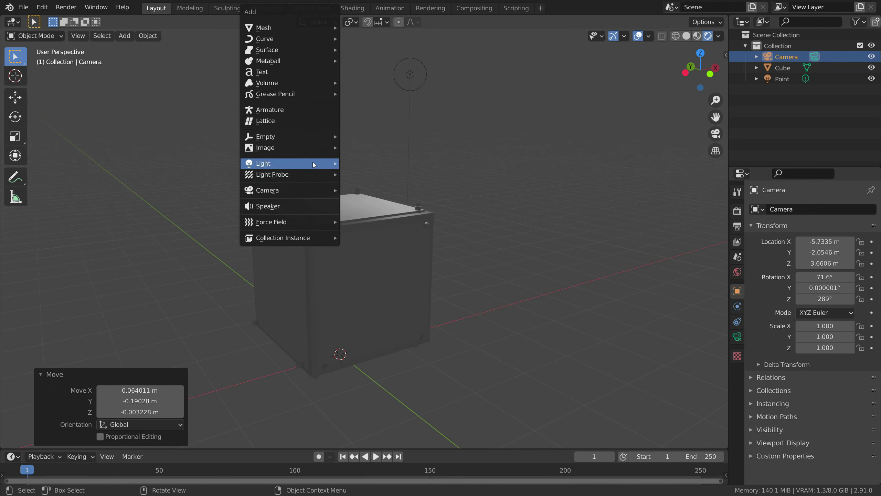
pyautogui.moveTo(321, 168)
pyautogui.click(361, 199)
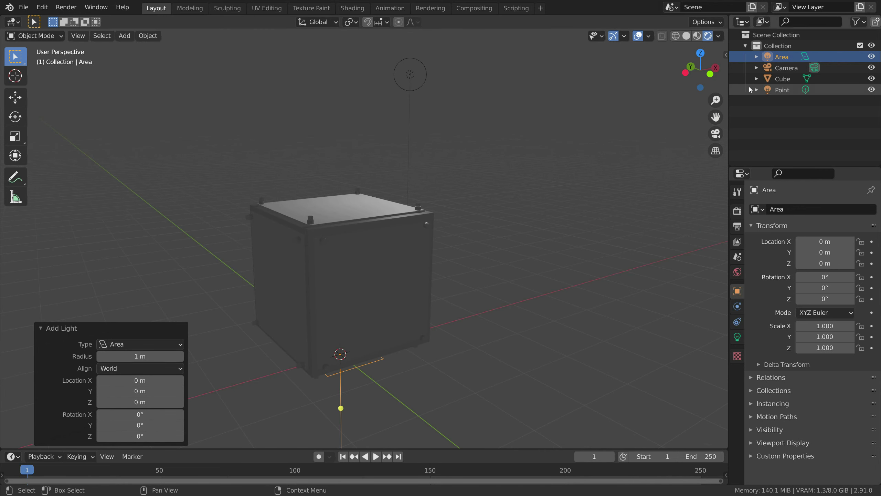
# In the front view, move the area light above the cube, about 0.17 m in X and 4.74 m in Z
pyautogui.click(710, 74)
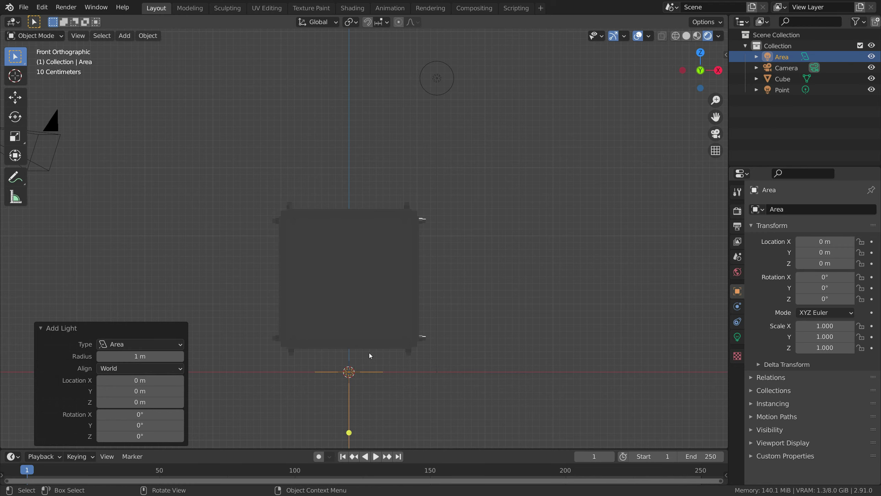
pyautogui.press('g')
pyautogui.click(381, 28)
pyautogui.scroll(-5, 370, 150)
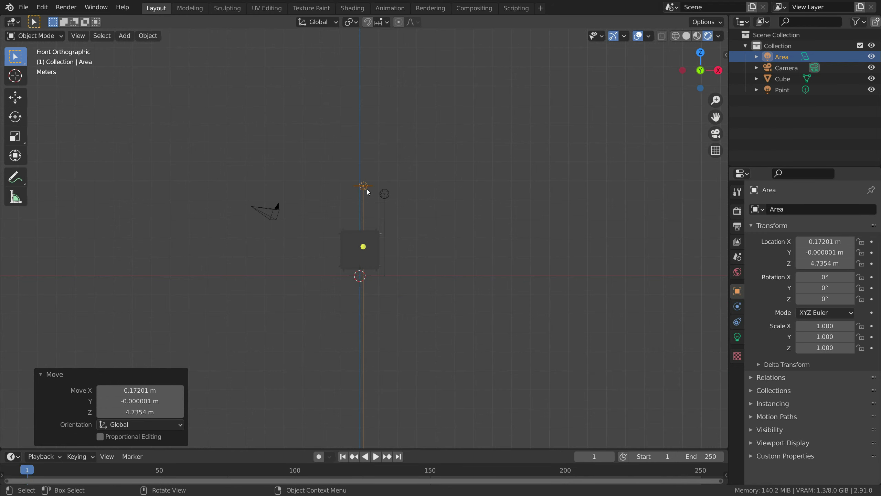
# Enlarge the area light by a factor of about 33.1 on all axes
pyautogui.press('s')
pyautogui.click(643, 104)
pyautogui.scroll(-2, 403, 204)
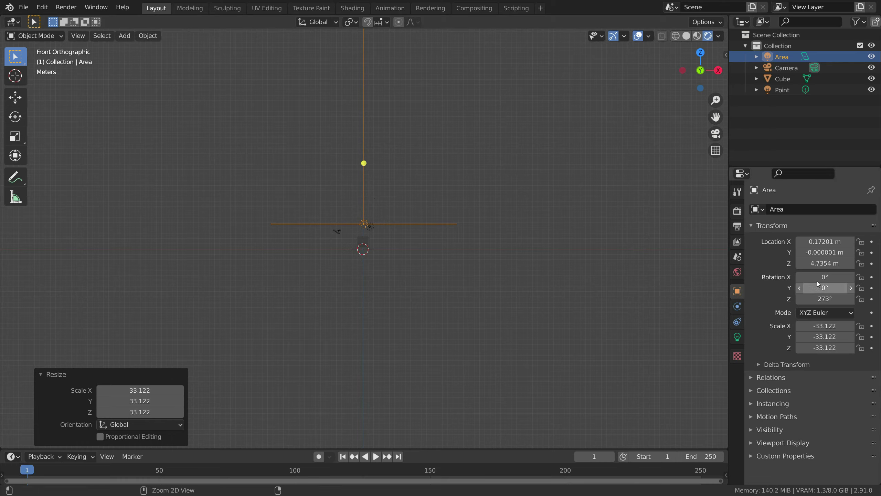
# Set the area light's rotation to 0° in X, 180° in Y and 0° in Z, and raise it about 13.32 m
pyautogui.press('BackSpace')
pyautogui.press('r')
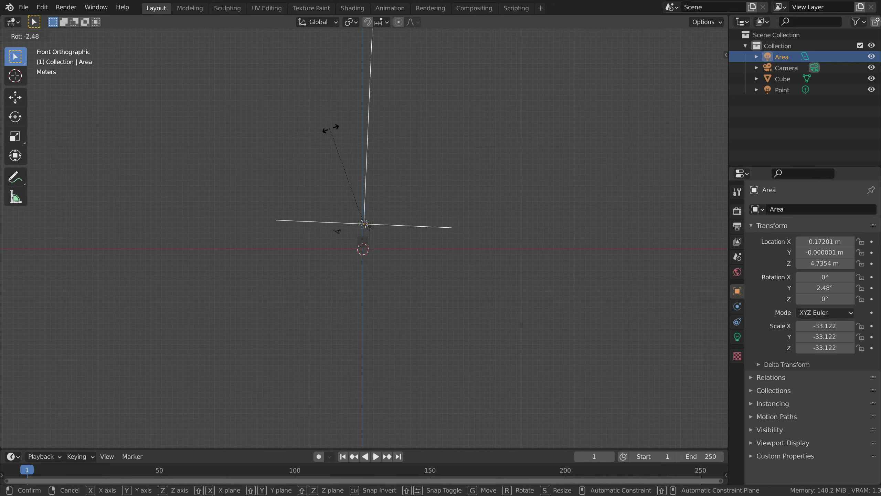
pyautogui.click(397, 310)
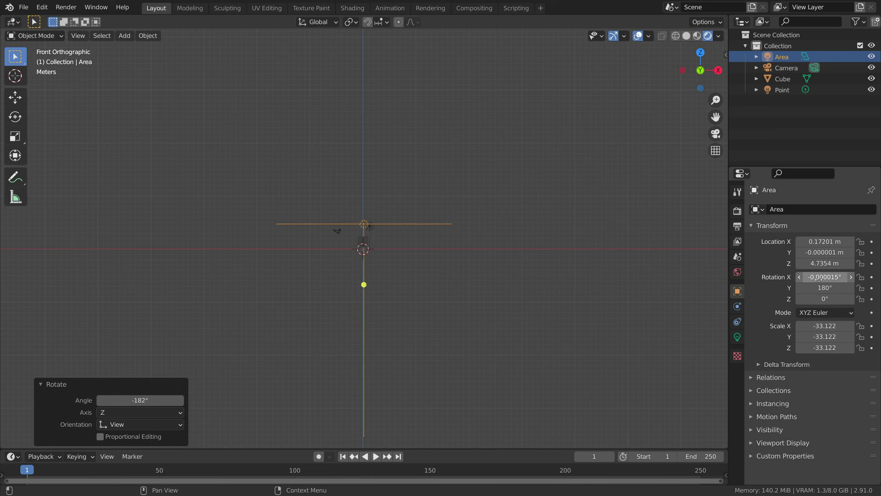
pyautogui.press('Return')
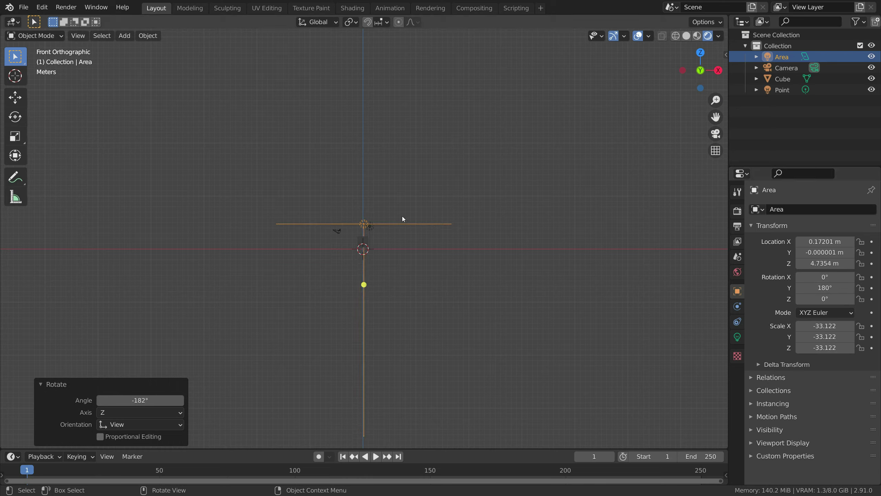
pyautogui.press('g')
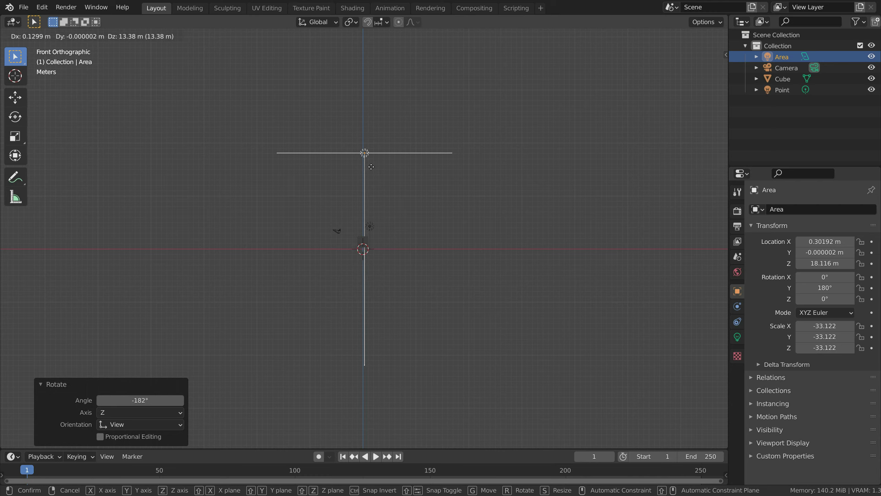
pyautogui.click(371, 167)
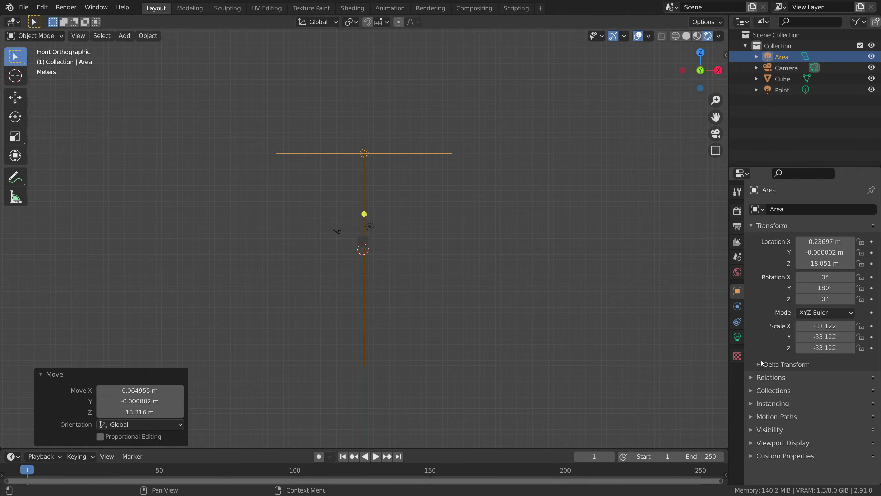
# Set the area light's power to 50 W and check its effect on the cube
pyautogui.click(738, 337)
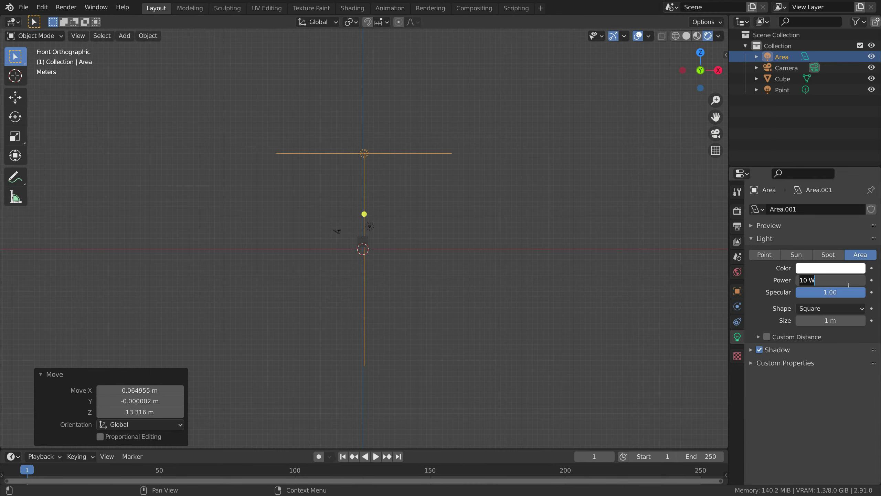
pyautogui.press('Return')
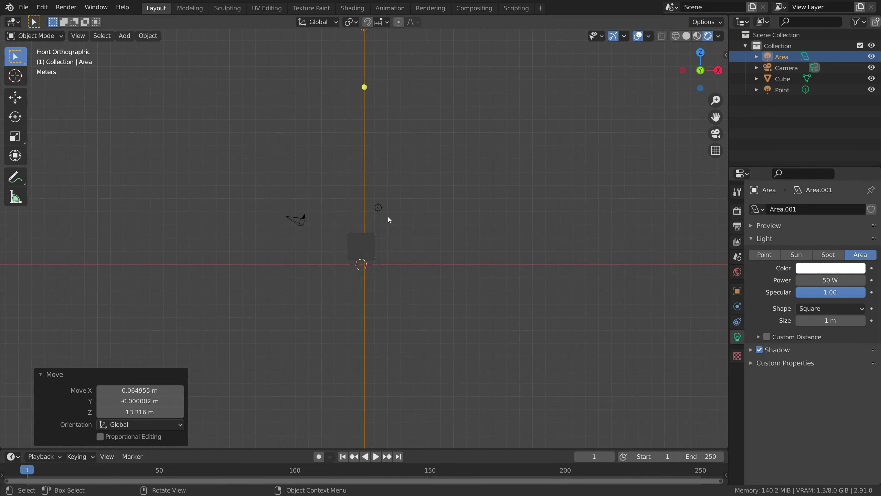
pyautogui.moveTo(388, 217); pyautogui.dragTo(435, 298, button='middle')
pyautogui.scroll(11, 403, 243)
pyautogui.moveTo(404, 255); pyautogui.dragTo(443, 232, button='middle')
pyautogui.scroll(-8, 476, 199)
# In the front view, enlarge the area light by a factor of about 3.74 on all axes
pyautogui.click(700, 78)
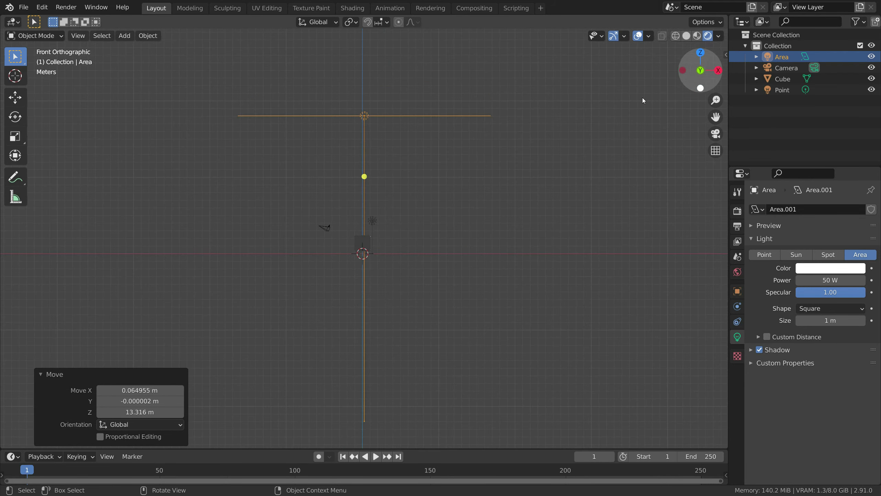
pyautogui.press('s')
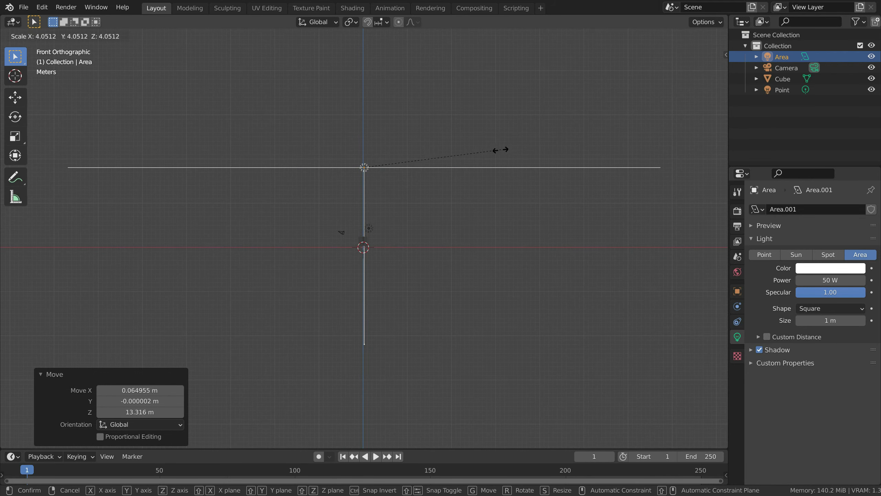
pyautogui.click(490, 152)
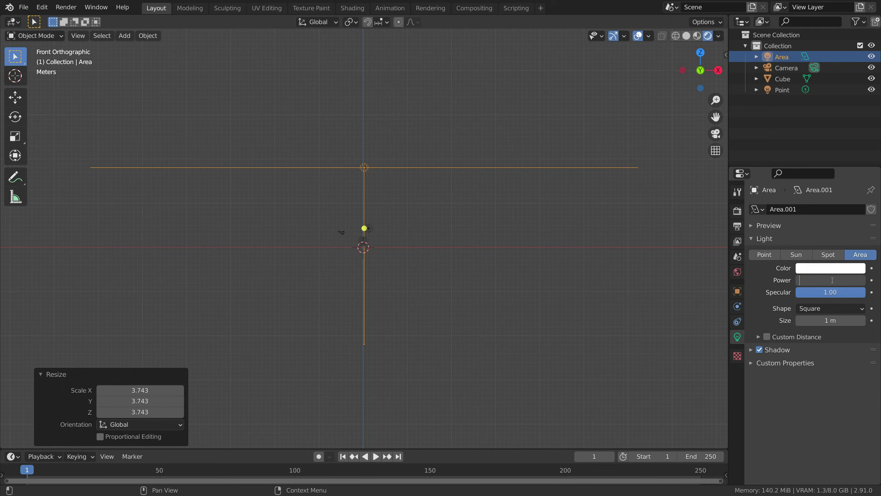
# Set the area light's power to 80 W and inspect the lighting on the cube up close
pyautogui.press('Return')
pyautogui.moveTo(485, 256); pyautogui.dragTo(423, 162, button='middle')
pyautogui.scroll(8, 420, 229)
pyautogui.scroll(-6, 419, 241)
pyautogui.scroll(-2, 447, 198)
pyautogui.scroll(6, 453, 205)
pyautogui.scroll(-5, 453, 207)
pyautogui.scroll(6, 454, 204)
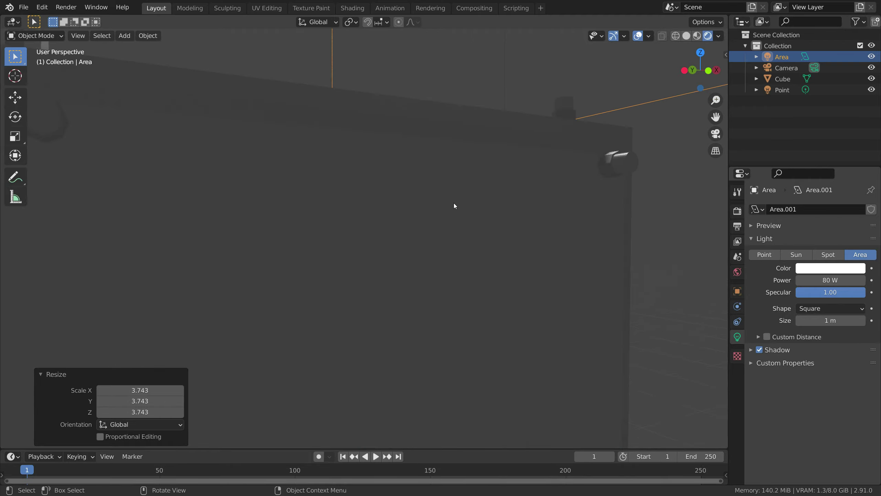